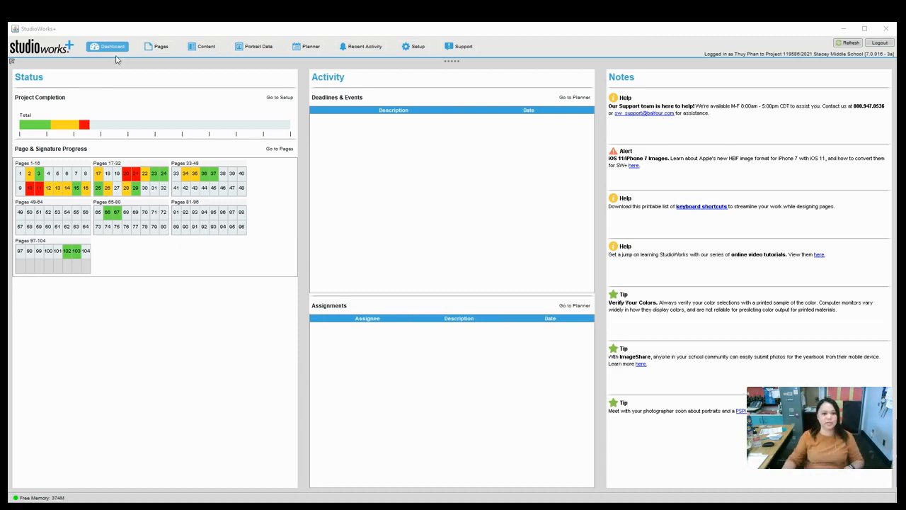
# Open the blank pages 100–101 spread from the Pages list in the Edit workspace.
pyautogui.click(162, 47)
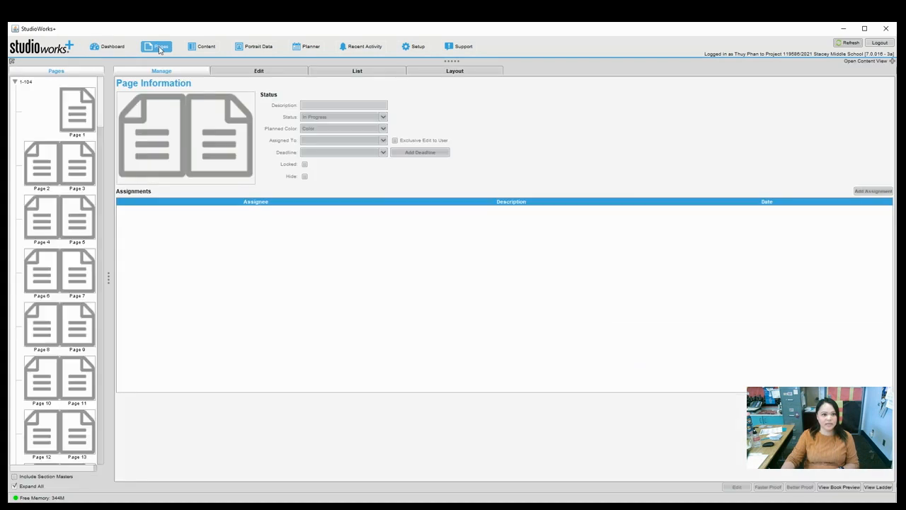
pyautogui.scroll(-20, 68, 241)
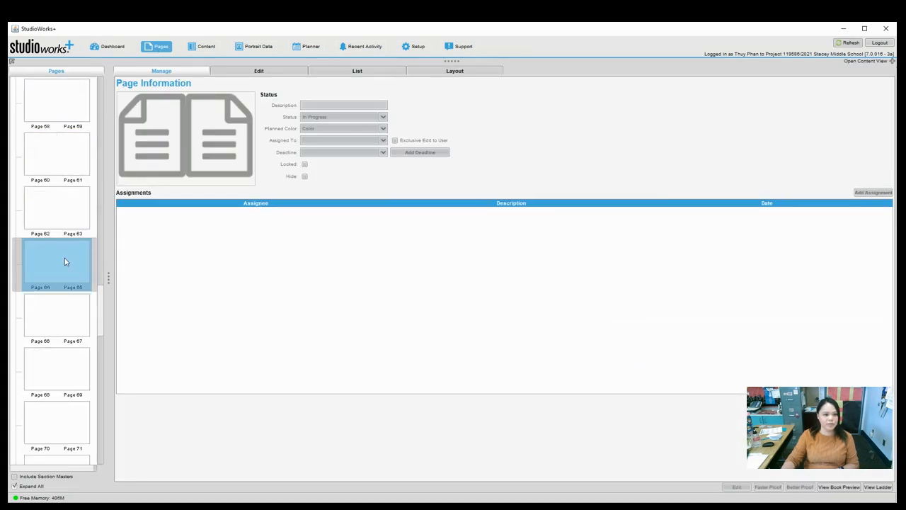
pyautogui.moveTo(76, 300); pyautogui.dragTo(75, 307)
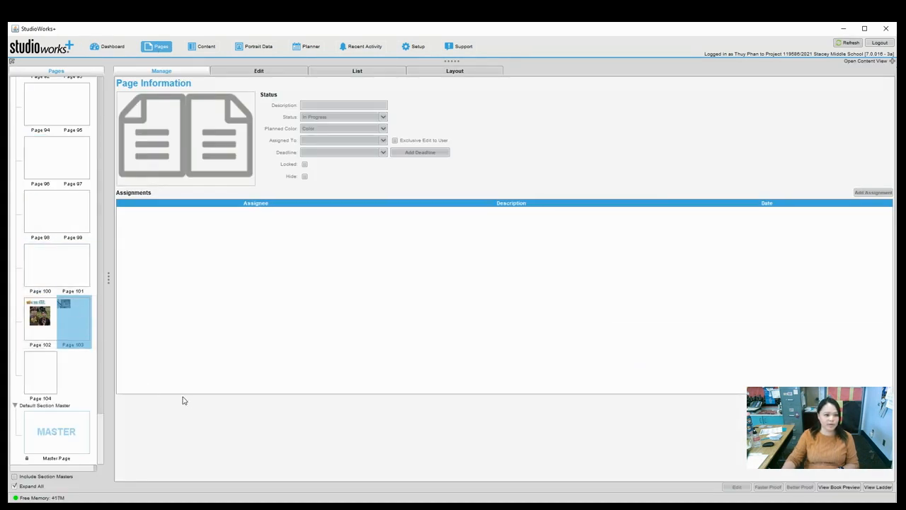
pyautogui.click(59, 276)
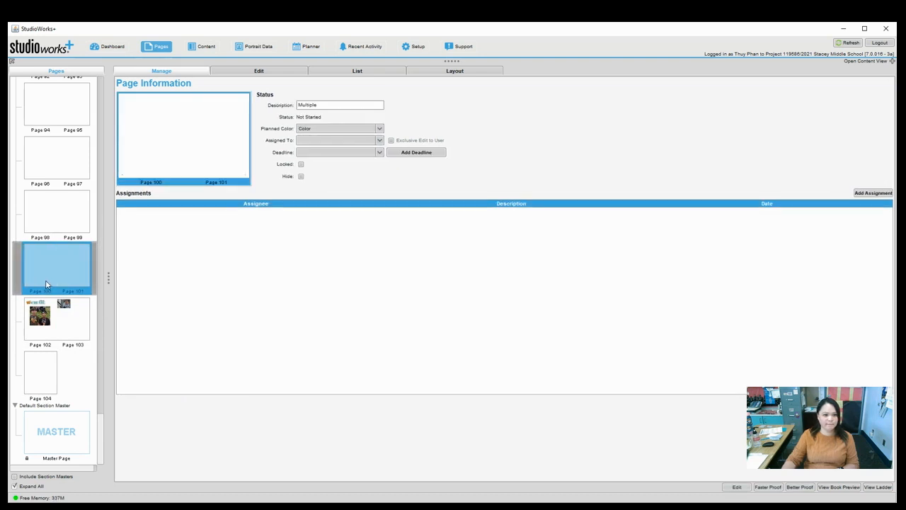
pyautogui.doubleClick(59, 276)
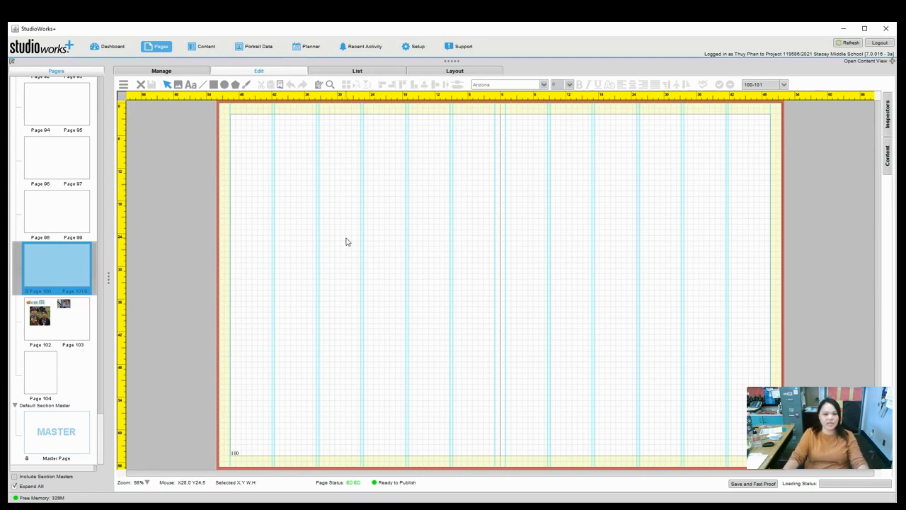
# Open User Preferences from the canvas menu and show the Guides settings.
pyautogui.rightClick(322, 217)
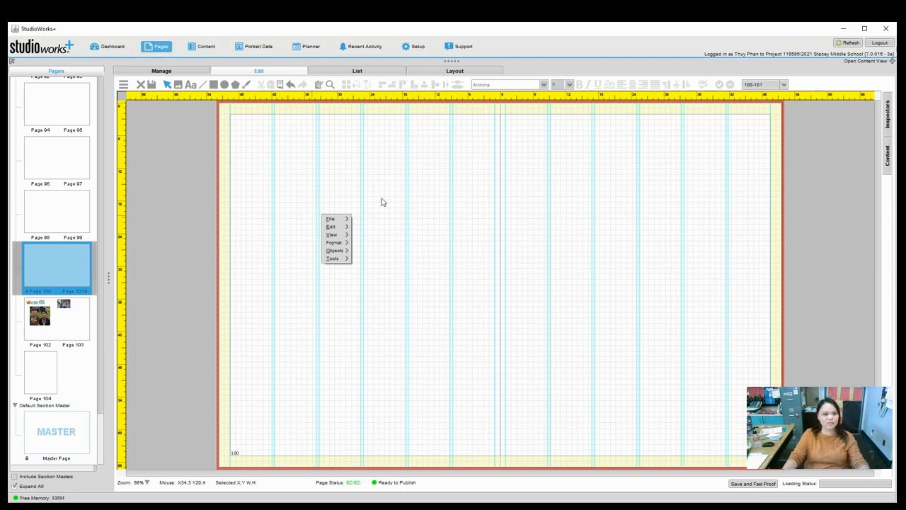
pyautogui.click(418, 186)
pyautogui.rightClick(327, 193)
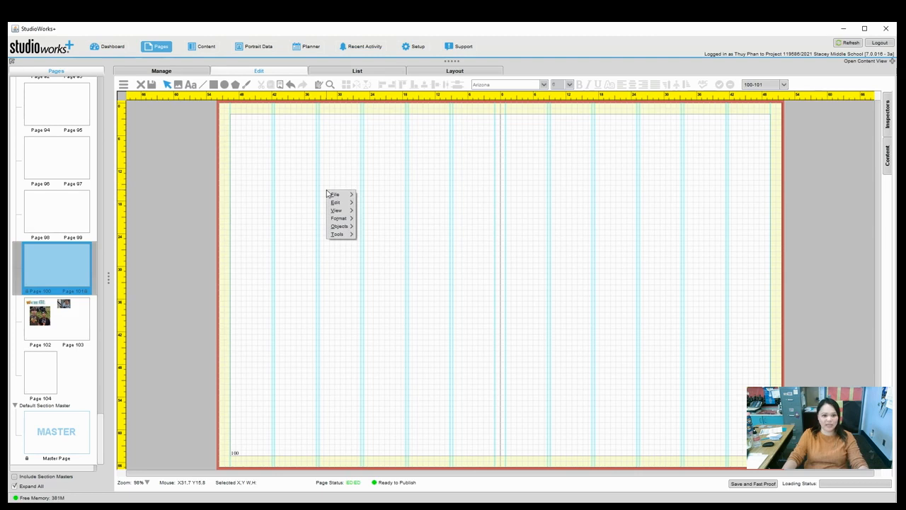
pyautogui.moveTo(347, 212)
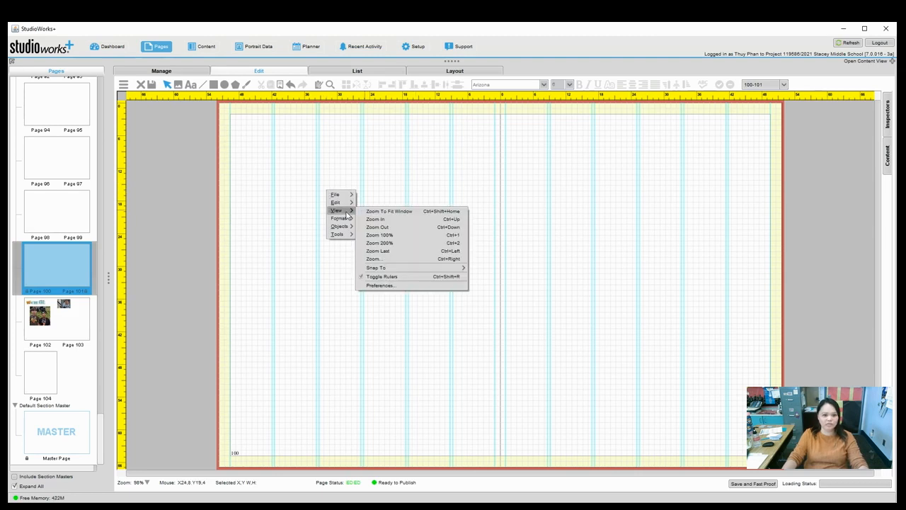
pyautogui.click(391, 286)
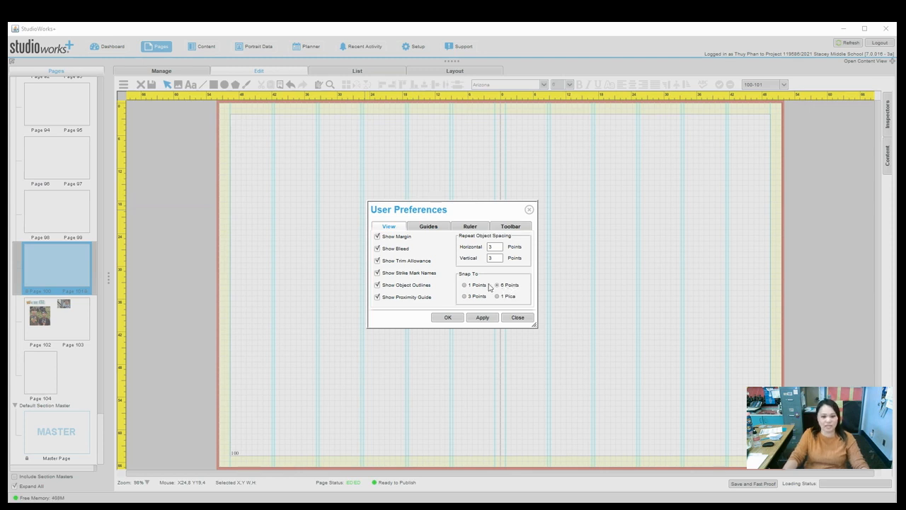
pyautogui.click(425, 228)
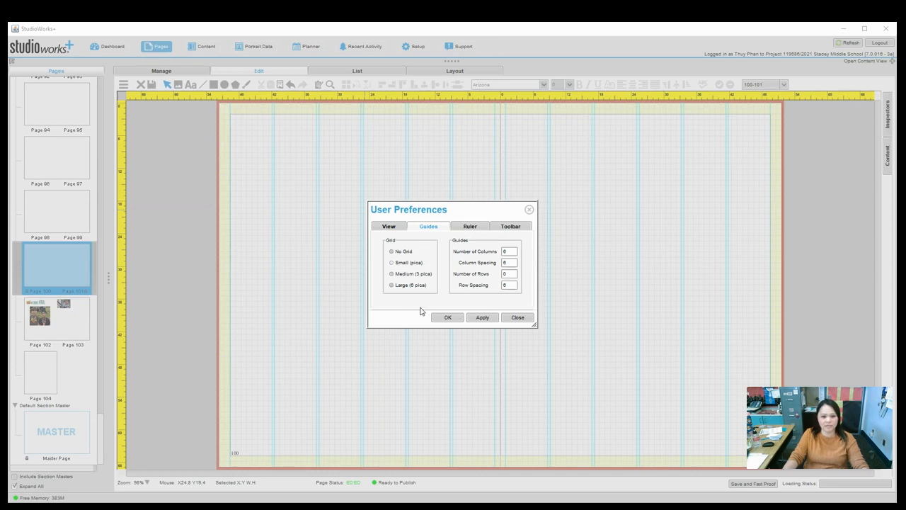
# Choose the Small (pica) grid, enter 3 columns and apply the guide settings.
pyautogui.click(397, 265)
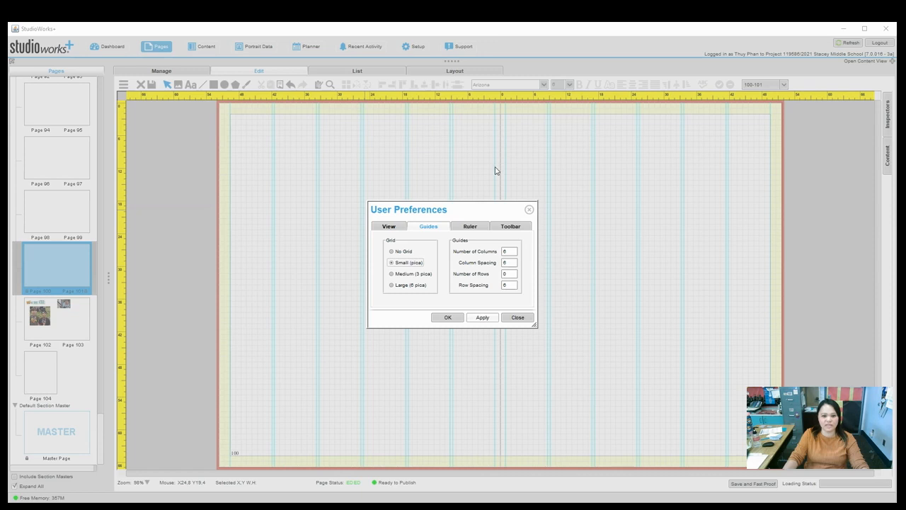
pyautogui.doubleClick(516, 252)
pyautogui.write('3')
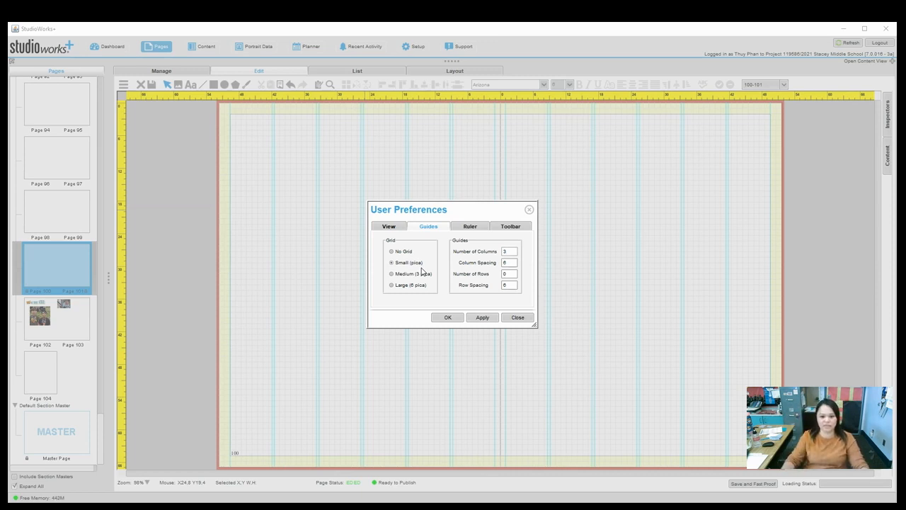
pyautogui.click(469, 228)
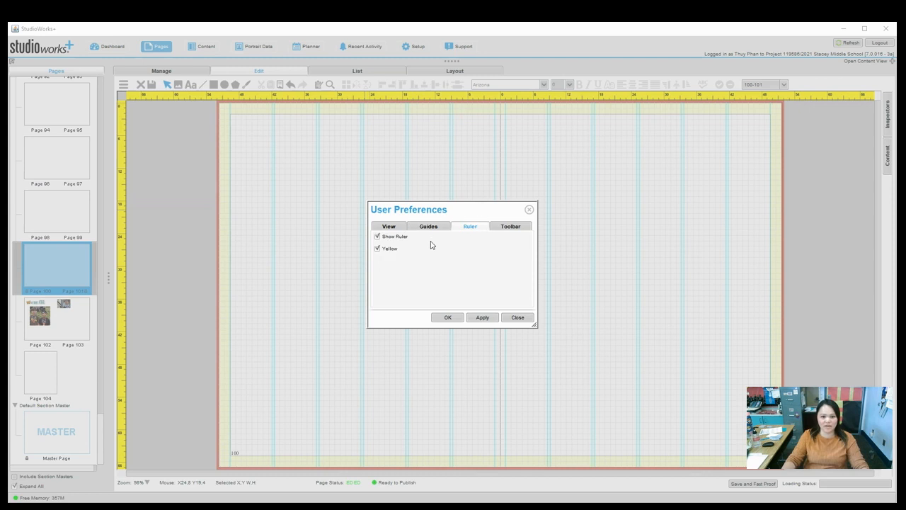
pyautogui.click(518, 227)
pyautogui.scroll(-2, 436, 264)
pyautogui.scroll(-5, 439, 265)
pyautogui.scroll(-6, 450, 275)
pyautogui.click(480, 317)
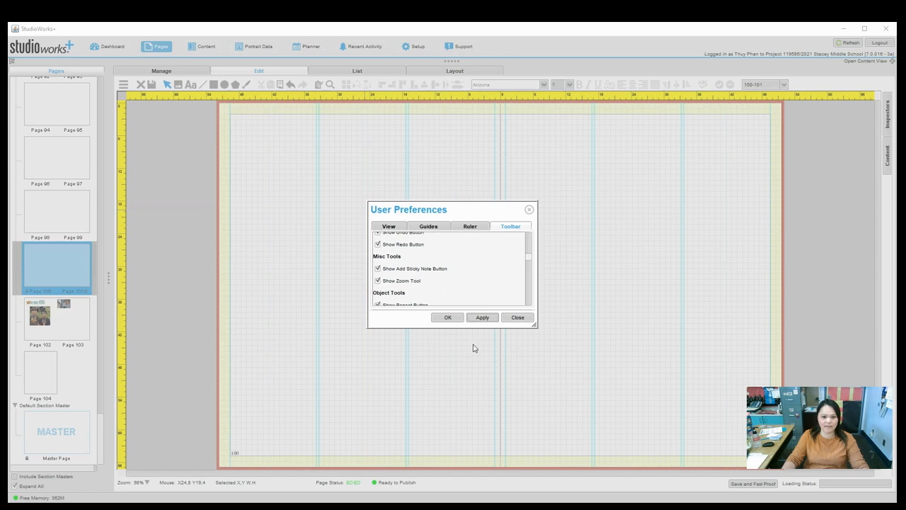
# Change the column count to 4, apply it and close User Preferences with OK.
pyautogui.click(471, 227)
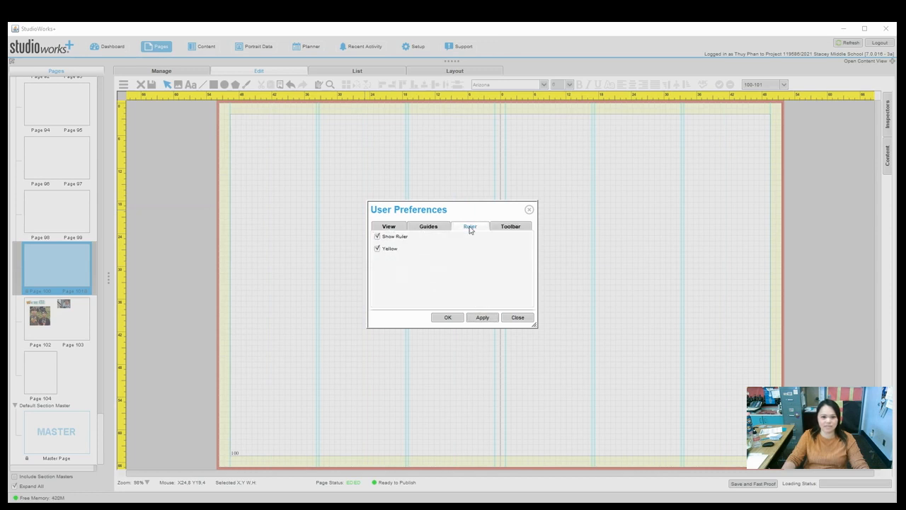
pyautogui.click(435, 227)
pyautogui.write('4')
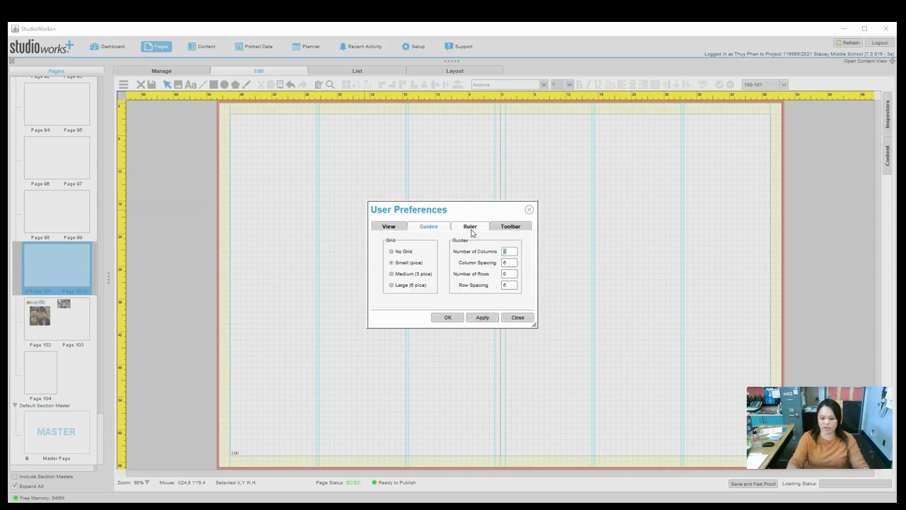
pyautogui.click(491, 320)
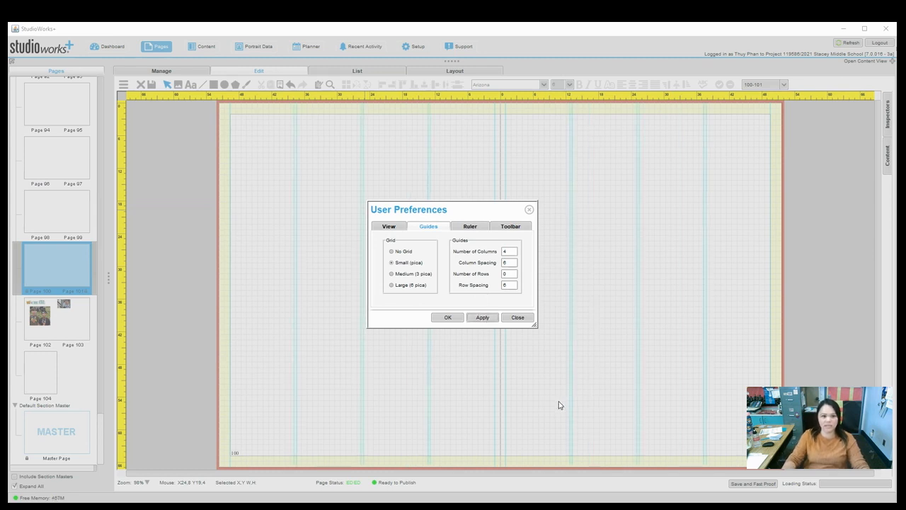
pyautogui.click(448, 318)
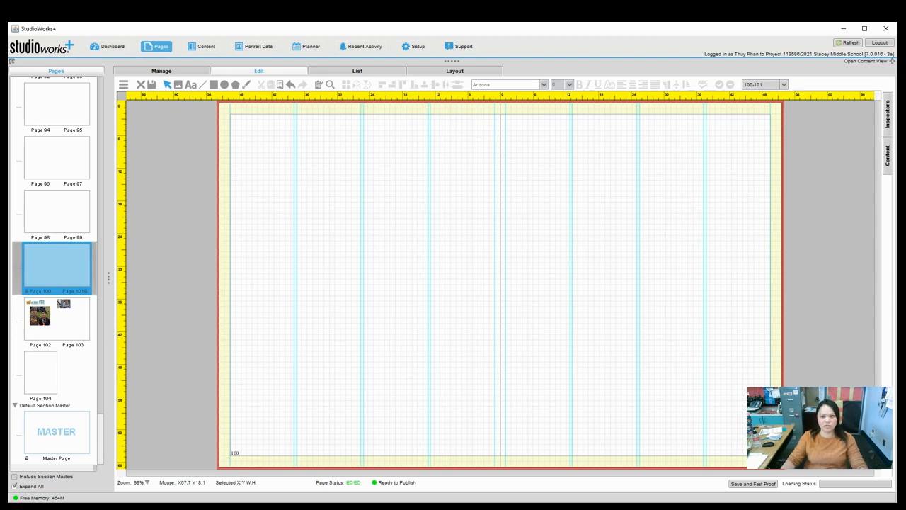
# Open the Inspectors panel and draw a roughly 54 by 52 pica image placeholder at page 100's top-left.
pyautogui.click(891, 124)
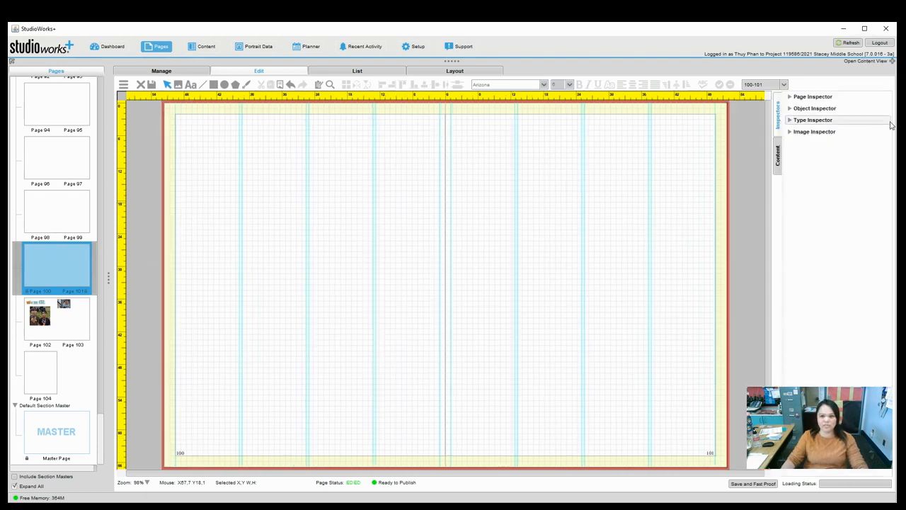
pyautogui.click(792, 110)
pyautogui.click(793, 110)
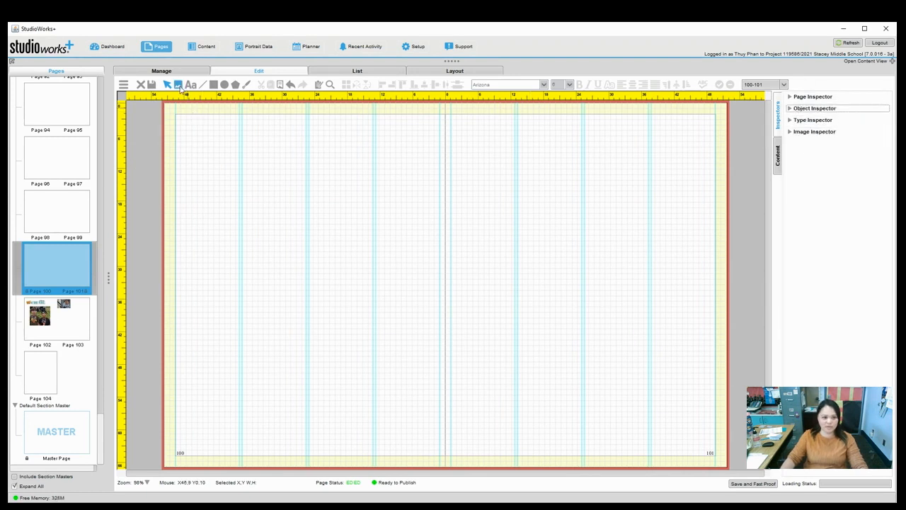
pyautogui.click(181, 87)
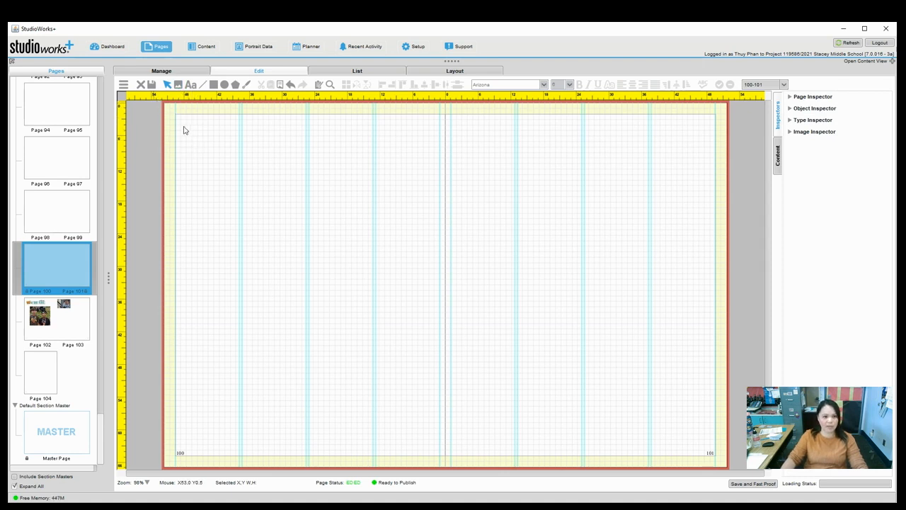
pyautogui.click(179, 85)
pyautogui.moveTo(186, 117); pyautogui.dragTo(484, 402)
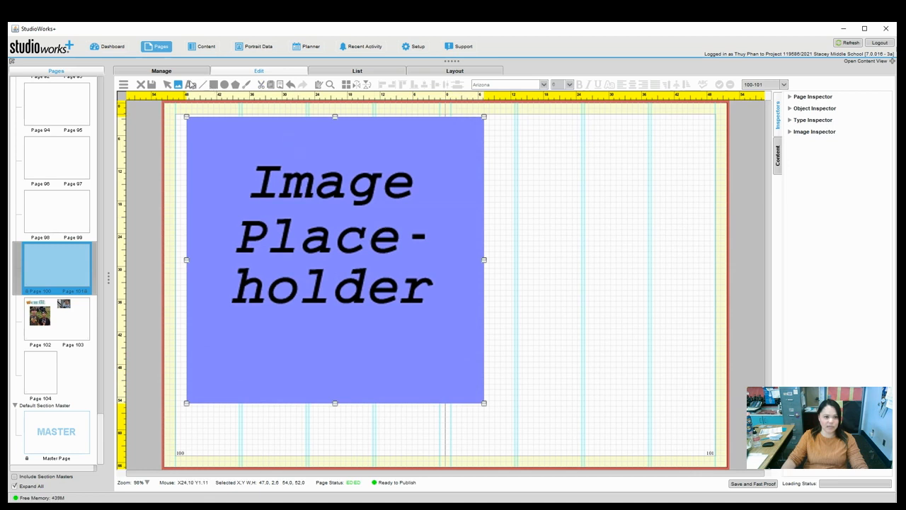
# Move the image placeholder into page 100's top-left corner.
pyautogui.click(168, 85)
pyautogui.moveTo(397, 273); pyautogui.dragTo(361, 255)
pyautogui.moveTo(315, 218); pyautogui.dragTo(357, 258)
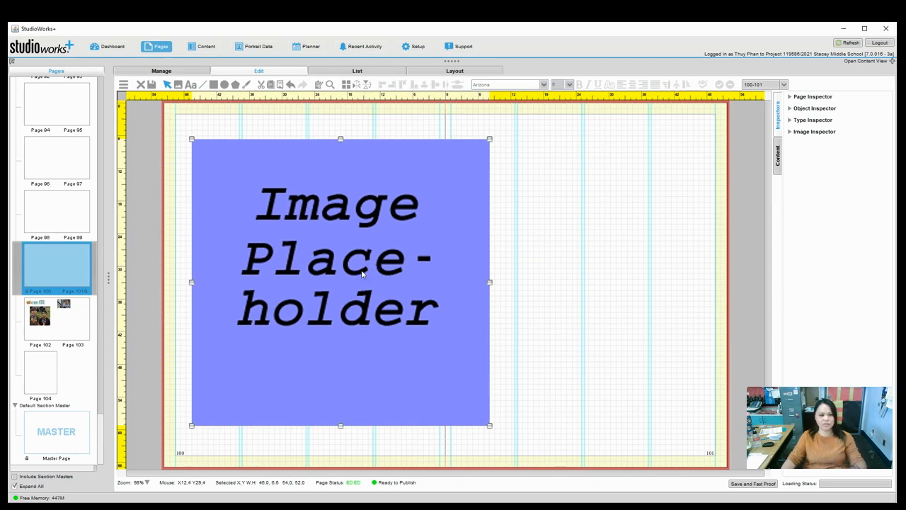
pyautogui.moveTo(304, 240); pyautogui.dragTo(277, 205)
# Show layout errors, then extend the placeholder to the bleed, clear the gutter and shorten it to about 55 by 36 picas.
pyautogui.click(806, 97)
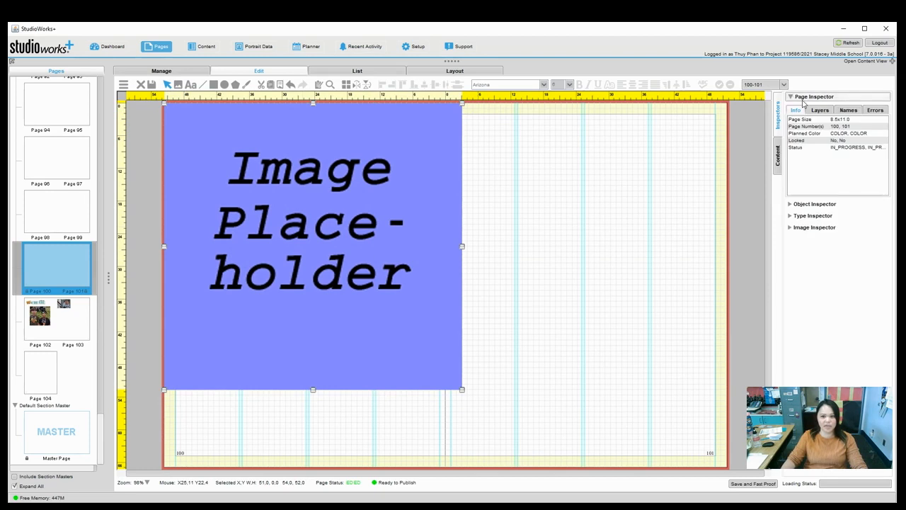
pyautogui.click(875, 112)
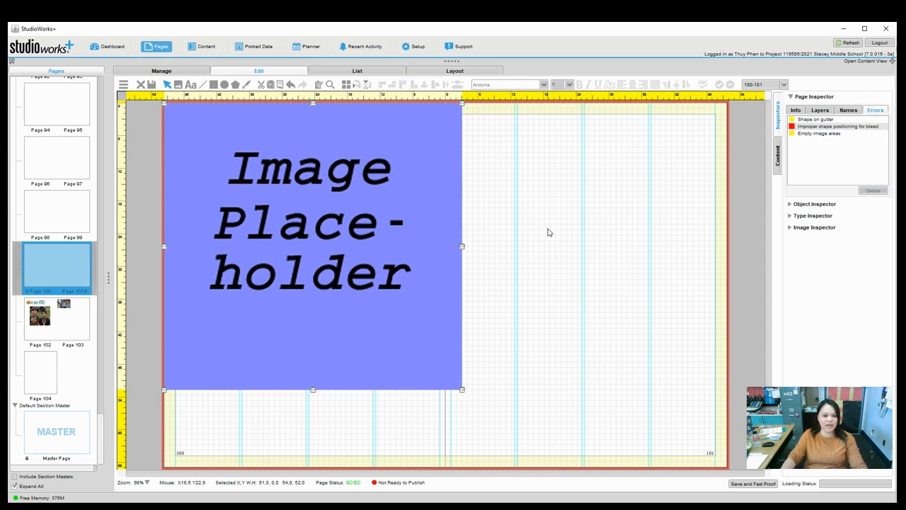
pyautogui.moveTo(161, 104); pyautogui.dragTo(160, 100)
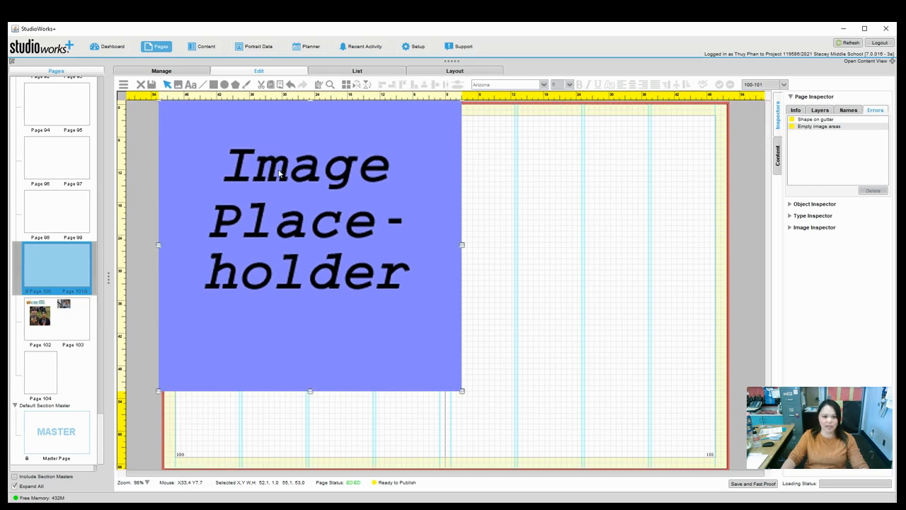
pyautogui.moveTo(350, 171)
pyautogui.mouseDown()
pyautogui.moveTo(318, 170)
pyautogui.moveTo(340, 170)
pyautogui.mouseUp()
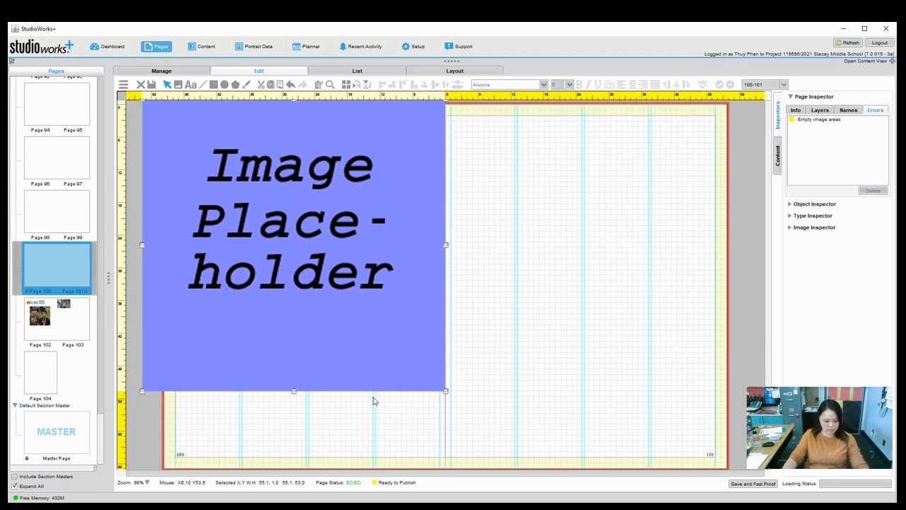
pyautogui.click(296, 394)
pyautogui.moveTo(295, 378); pyautogui.dragTo(309, 301)
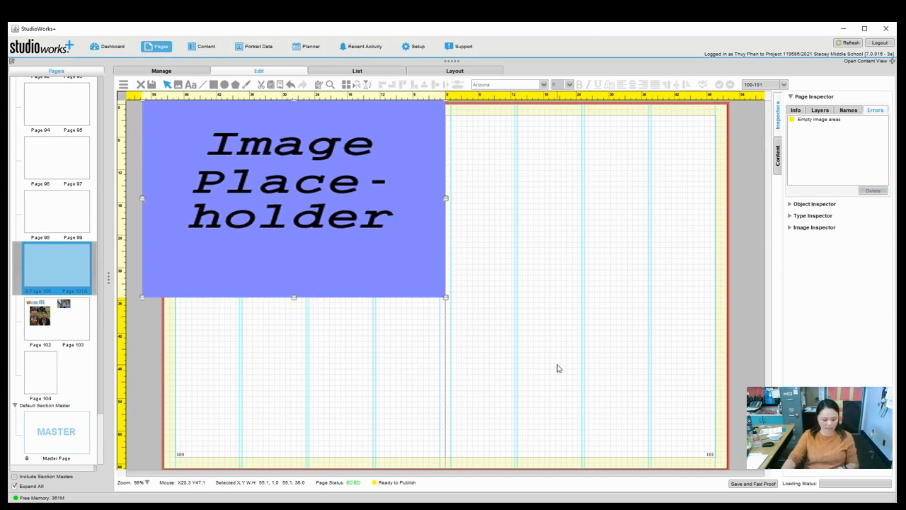
pyautogui.click(220, 386)
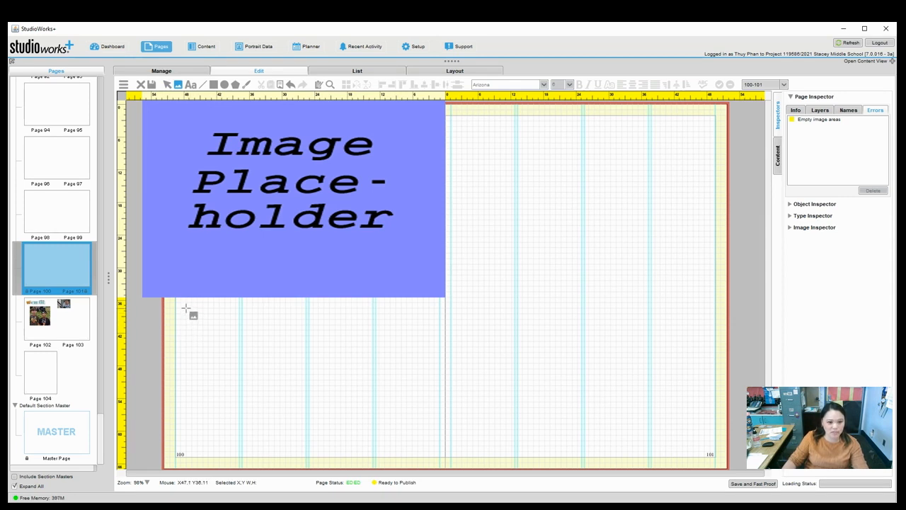
# Draw a small image placeholder about 8 by 10 picas below the large one and nudge it up slightly.
pyautogui.moveTo(187, 312); pyautogui.dragTo(226, 354)
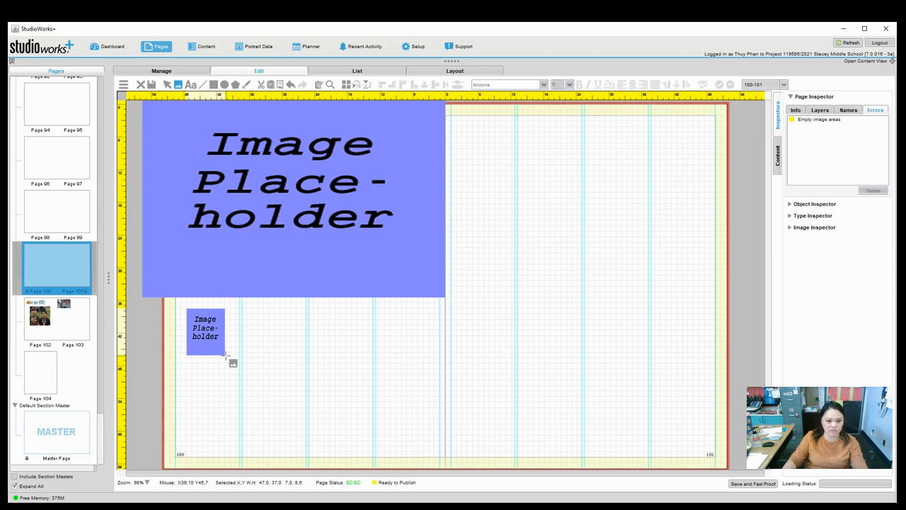
pyautogui.moveTo(226, 355); pyautogui.dragTo(231, 361)
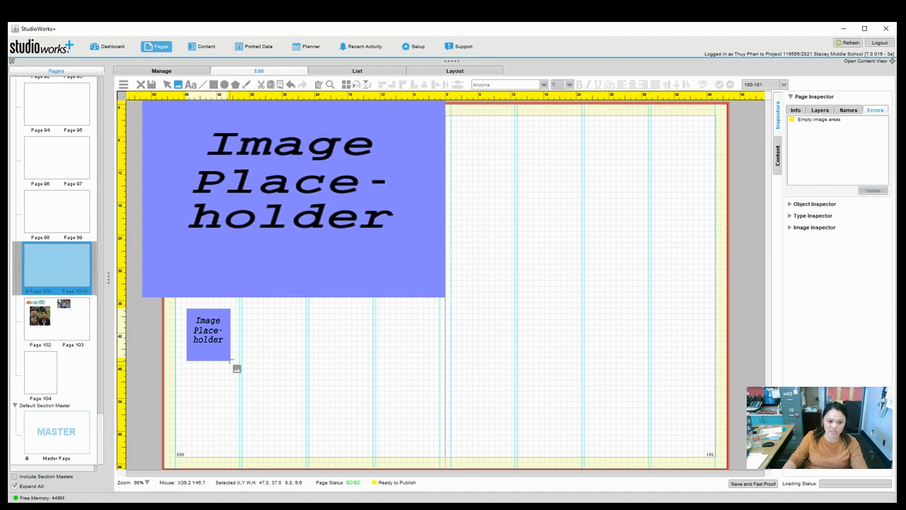
pyautogui.moveTo(231, 359); pyautogui.dragTo(232, 365)
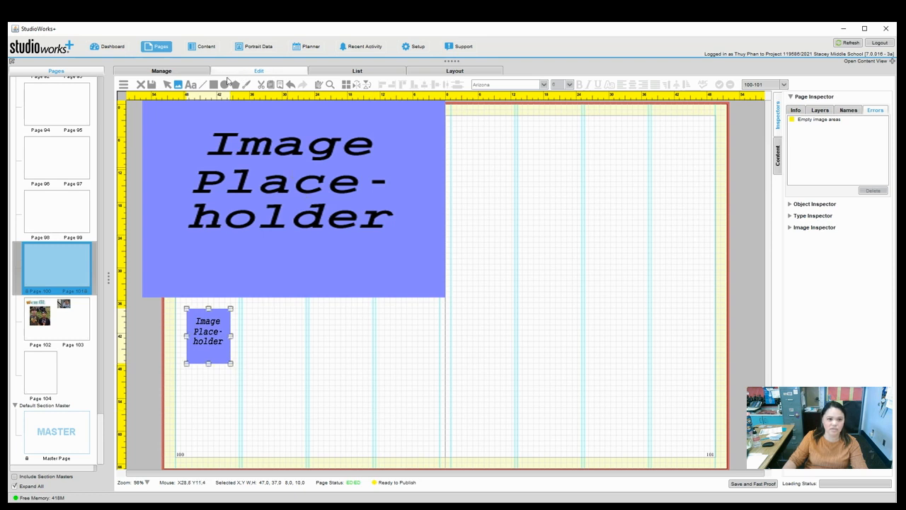
pyautogui.click(168, 84)
pyautogui.moveTo(211, 343); pyautogui.dragTo(211, 340)
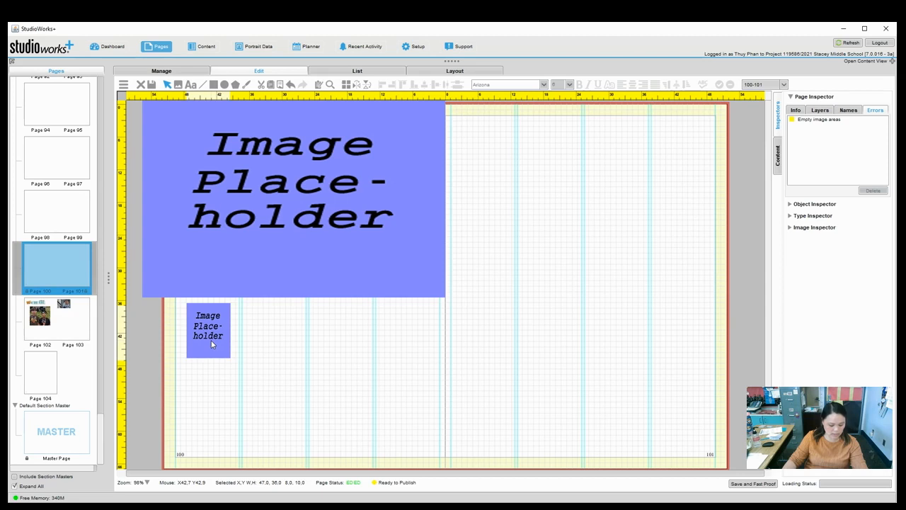
pyautogui.click(253, 370)
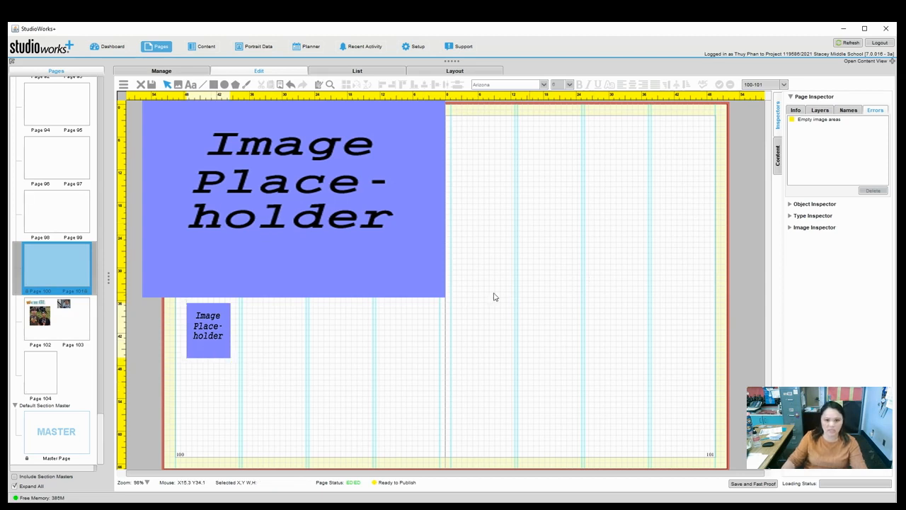
# Draw an image placeholder near the top of page 101 and make it slightly taller.
pyautogui.click(179, 84)
pyautogui.moveTo(458, 121); pyautogui.dragTo(585, 186)
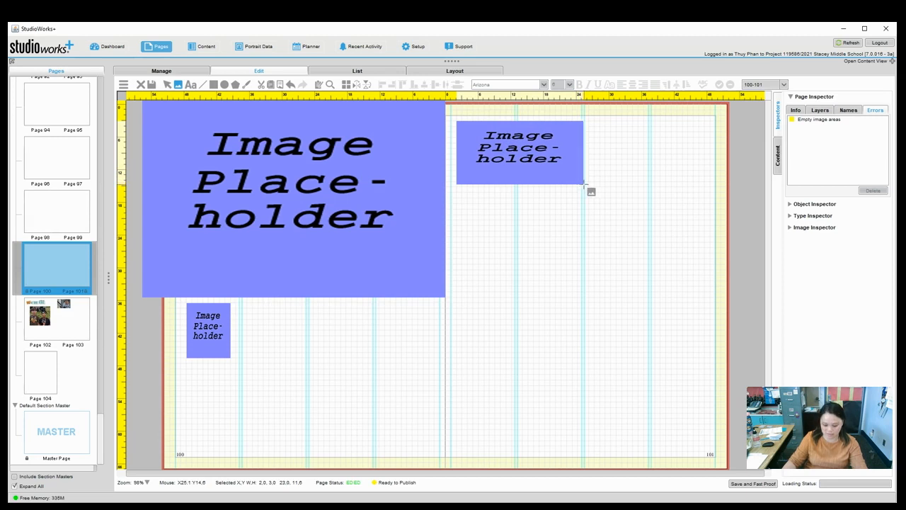
pyautogui.moveTo(585, 185); pyautogui.dragTo(584, 185)
pyautogui.click(570, 291)
pyautogui.moveTo(525, 147)
pyautogui.mouseDown()
pyautogui.moveTo(517, 155)
pyautogui.moveTo(526, 161)
pyautogui.moveTo(525, 146)
pyautogui.mouseUp()
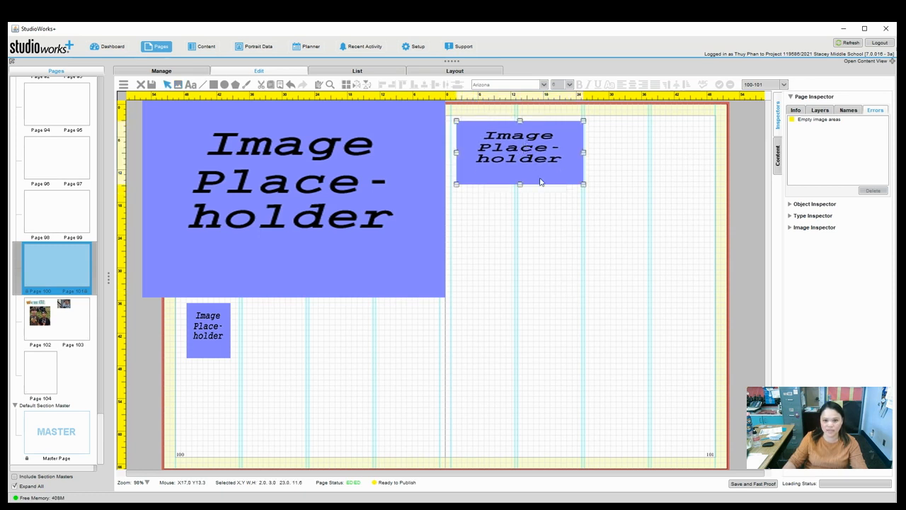
pyautogui.moveTo(521, 186); pyautogui.dragTo(522, 195)
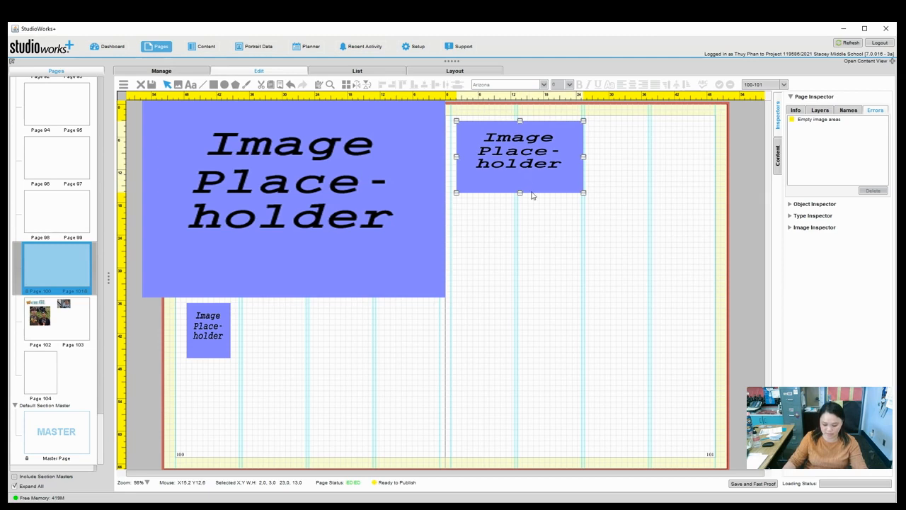
pyautogui.click(551, 205)
# Copy and paste the page 101 placeholder, placing the duplicate just below the original.
pyautogui.click(512, 171)
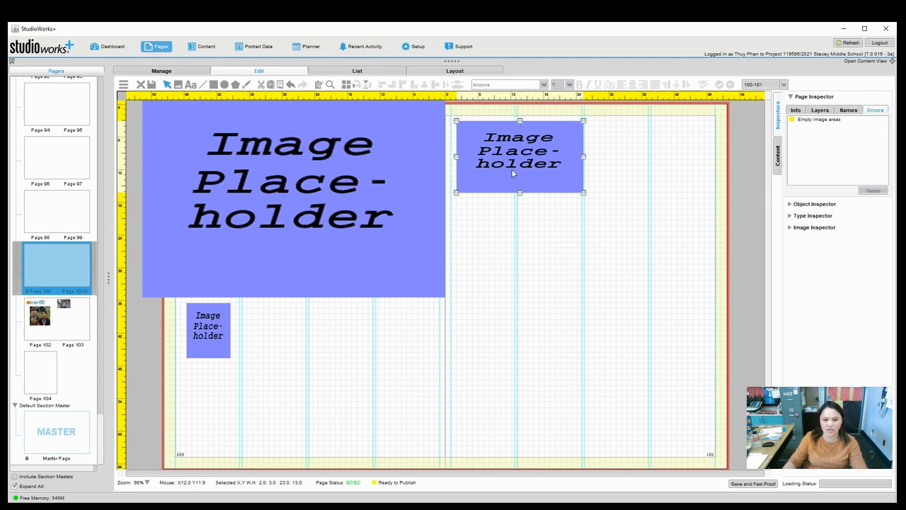
pyautogui.moveTo(512, 168); pyautogui.dragTo(538, 234)
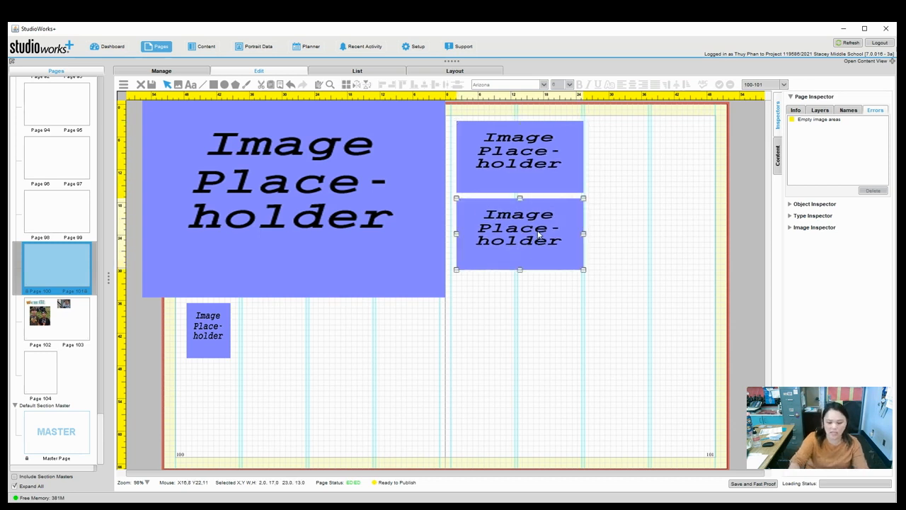
pyautogui.press('Delete')
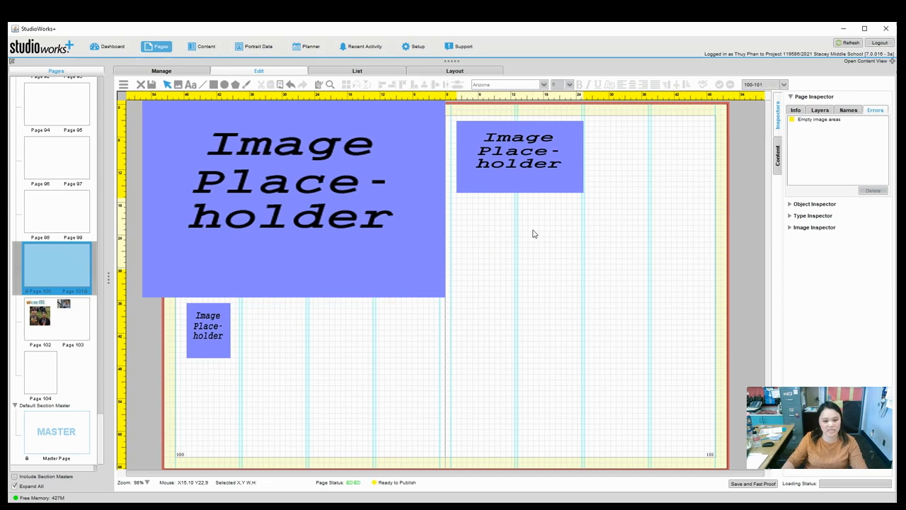
pyautogui.click(526, 165)
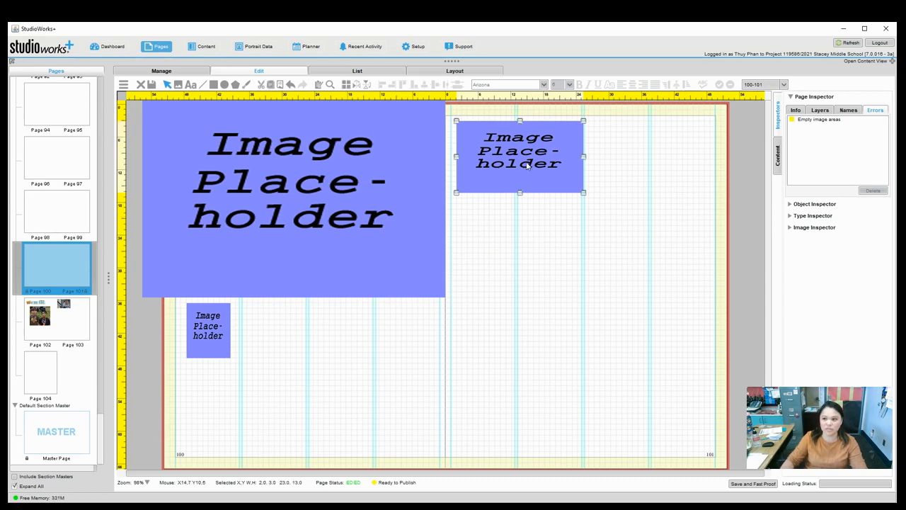
pyautogui.rightClick(524, 152)
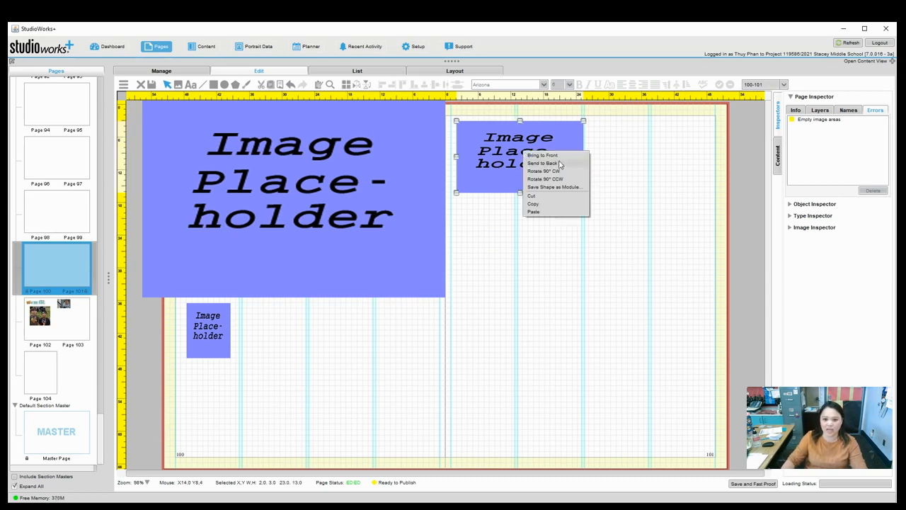
pyautogui.click(554, 205)
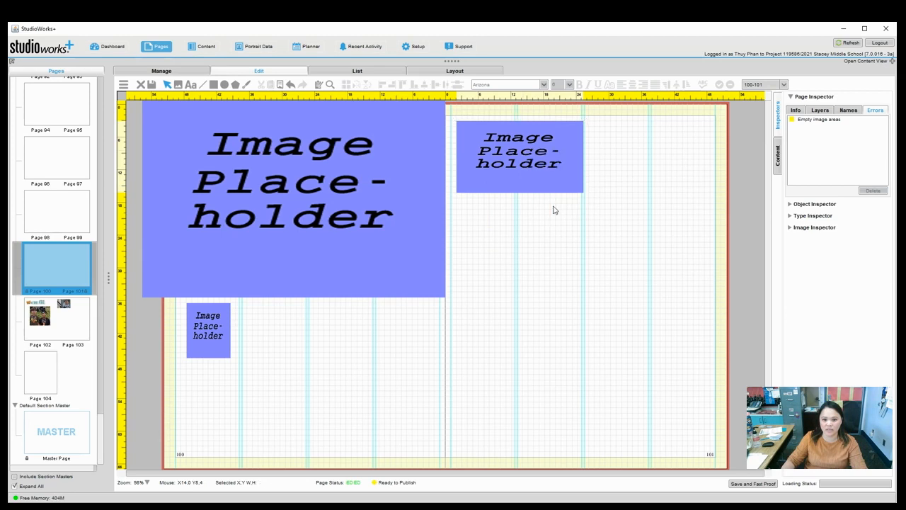
pyautogui.rightClick(522, 224)
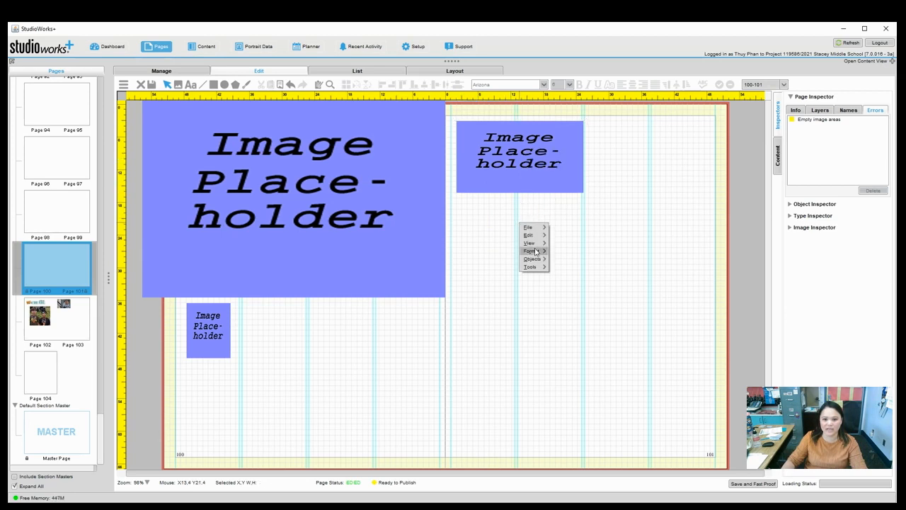
pyautogui.moveTo(544, 230)
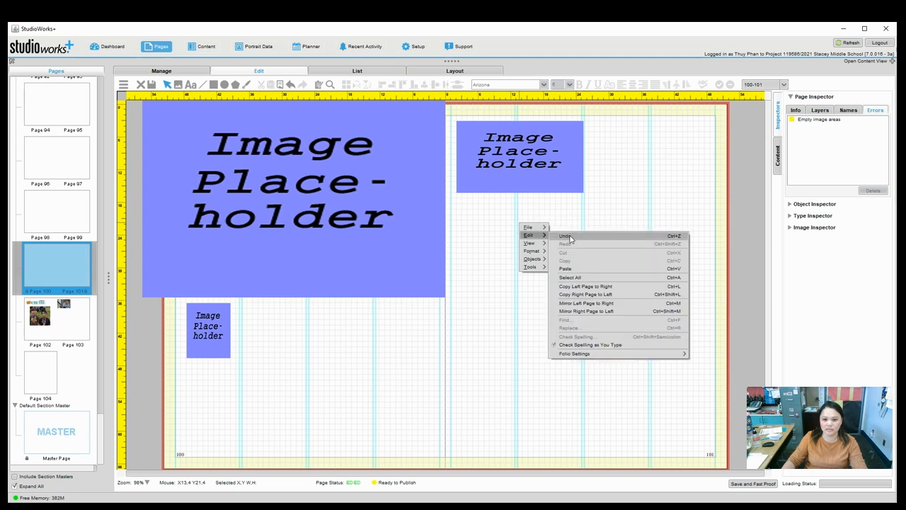
pyautogui.click(580, 268)
pyautogui.moveTo(532, 153); pyautogui.dragTo(530, 233)
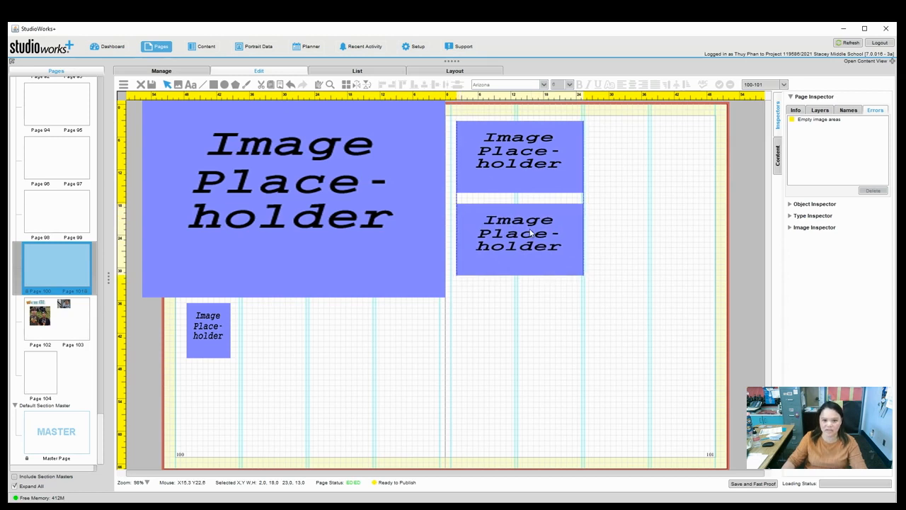
pyautogui.click(527, 320)
pyautogui.moveTo(517, 246); pyautogui.dragTo(517, 260)
pyautogui.click(551, 312)
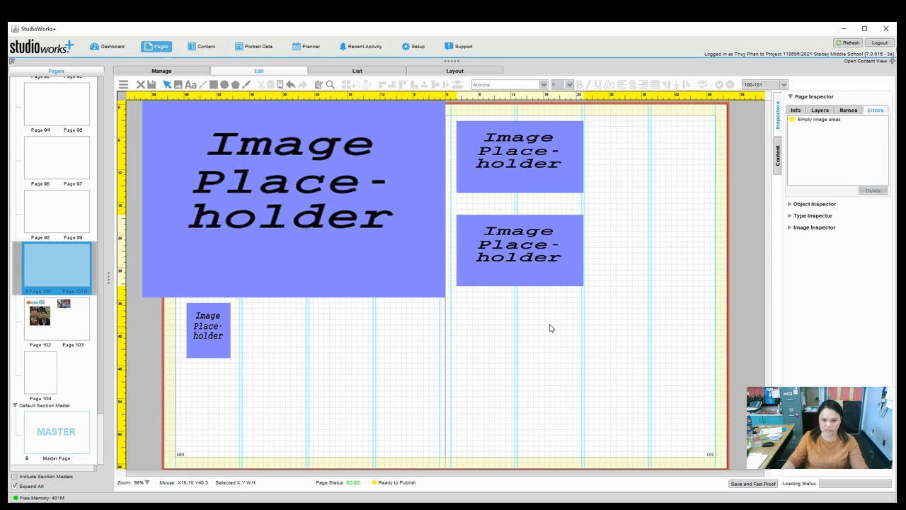
# Drag a copy of the lower placeholder to its right, side by side.
pyautogui.click(526, 261)
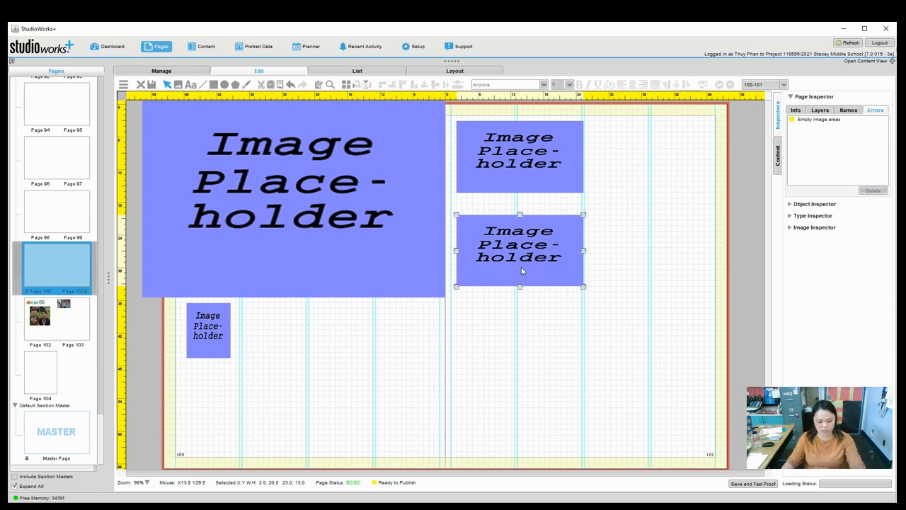
pyautogui.moveTo(522, 267); pyautogui.dragTo(643, 258)
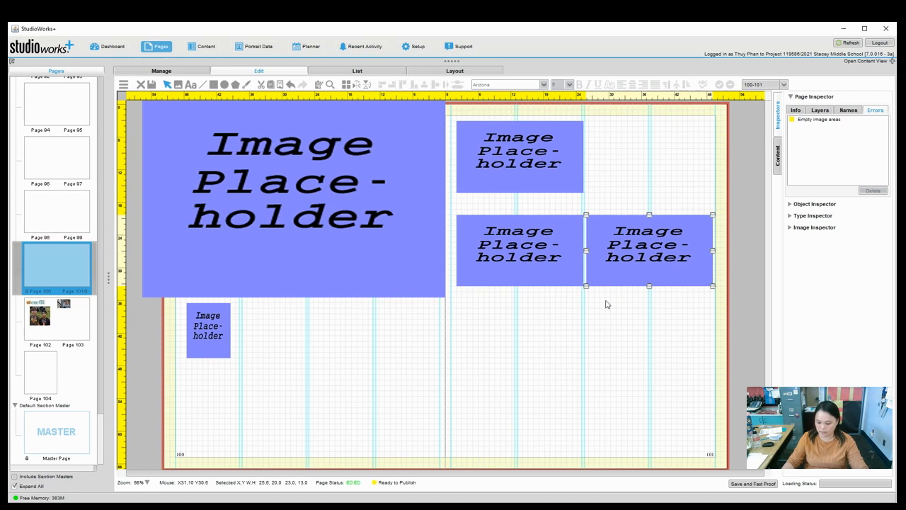
pyautogui.click(592, 338)
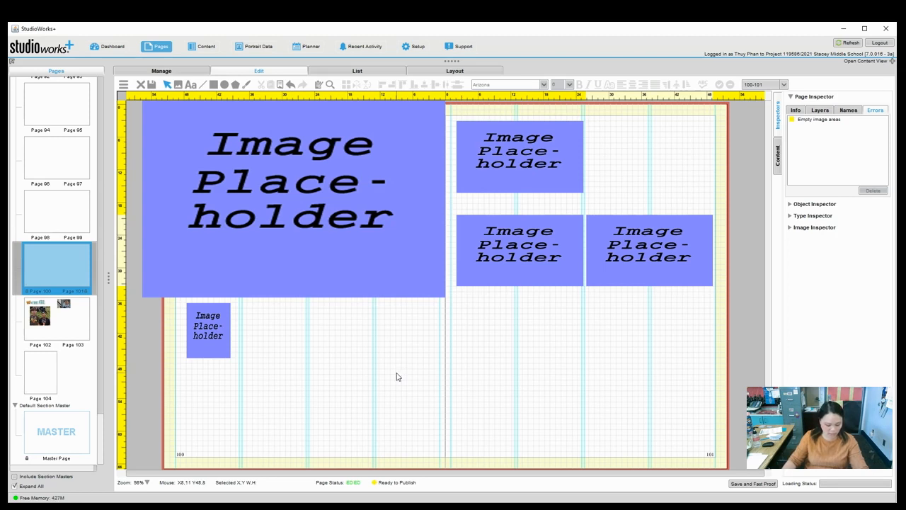
# Draw a wide rectangle, about 55 by 14 picas, across page 100 beneath the large placeholder.
pyautogui.click(214, 84)
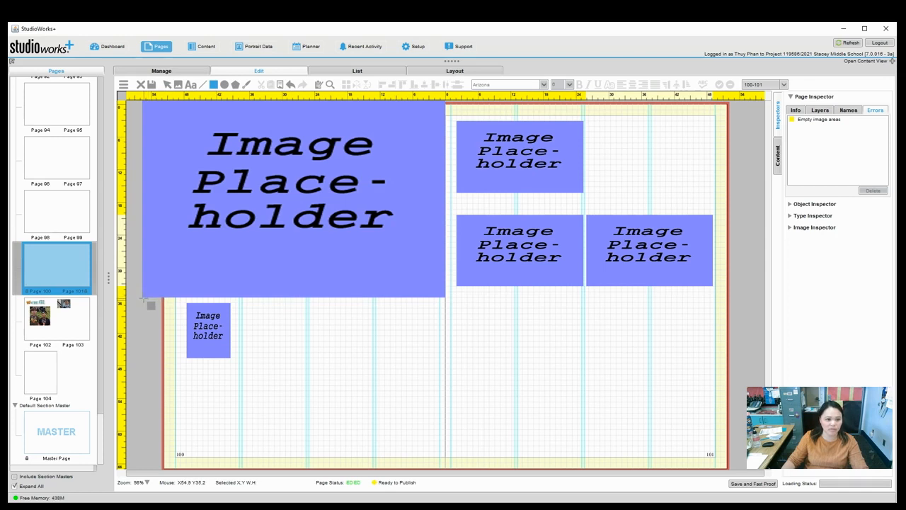
pyautogui.moveTo(143, 297); pyautogui.dragTo(446, 380)
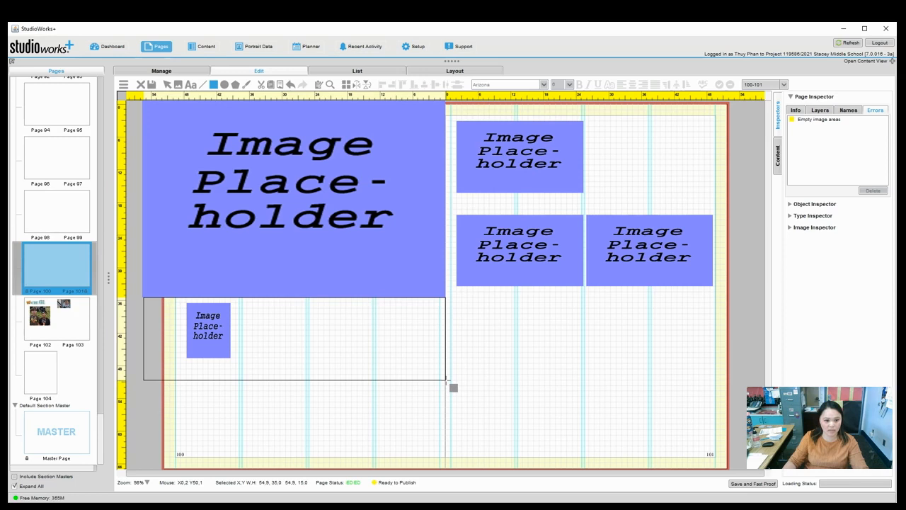
pyautogui.moveTo(445, 379); pyautogui.dragTo(446, 374)
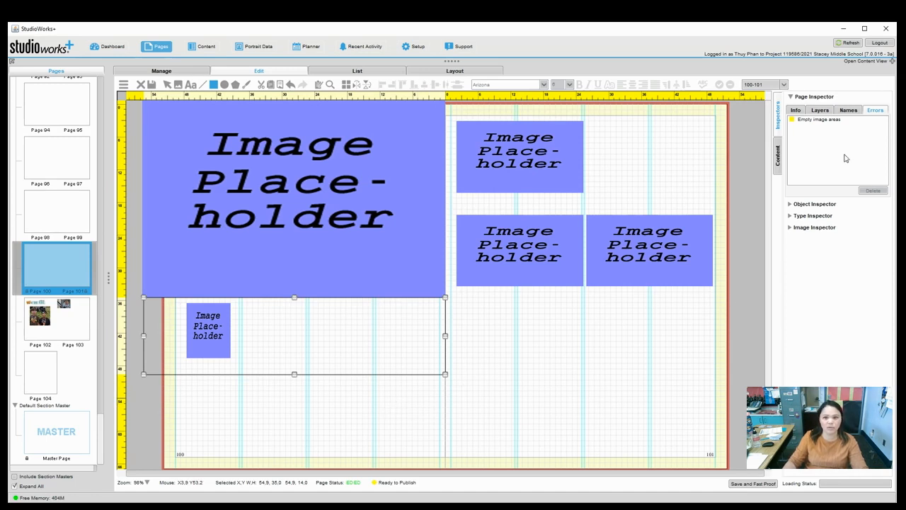
pyautogui.click(807, 97)
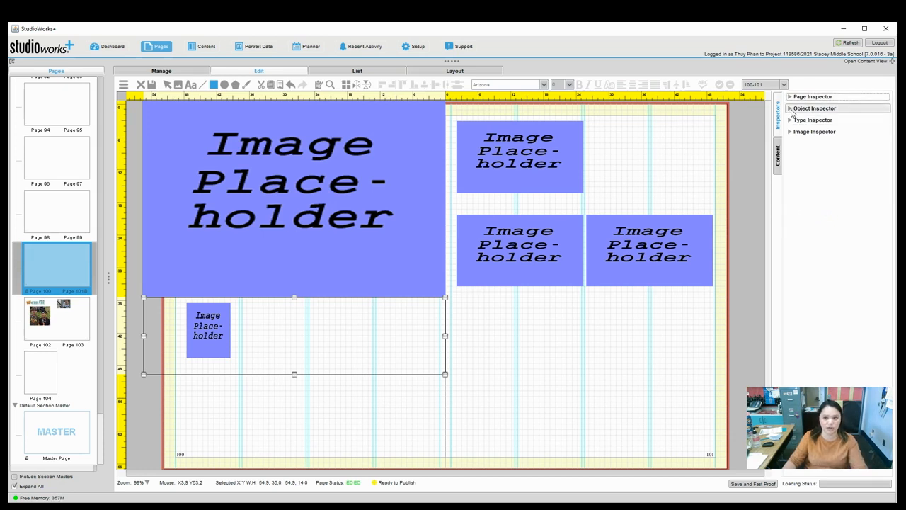
# Give the rectangle a solid olive X9047 fill and set its stroke to None.
pyautogui.click(810, 109)
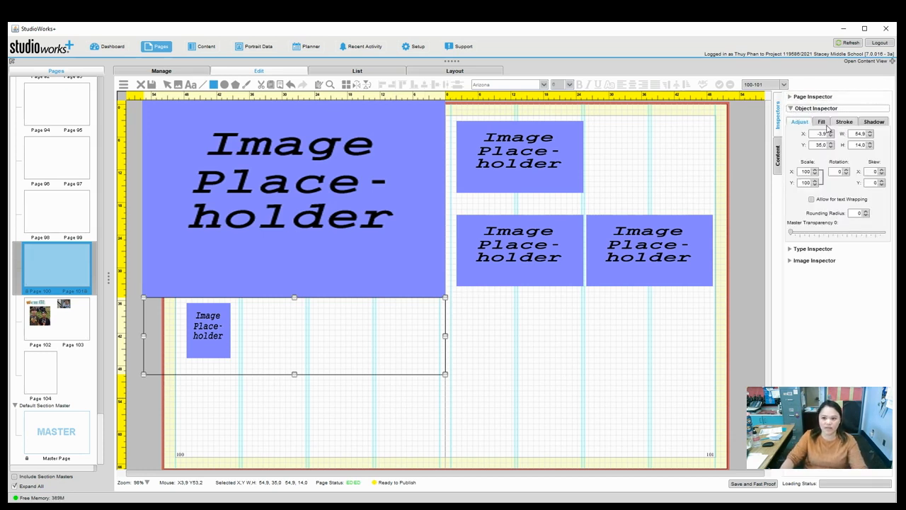
pyautogui.click(823, 123)
pyautogui.click(802, 146)
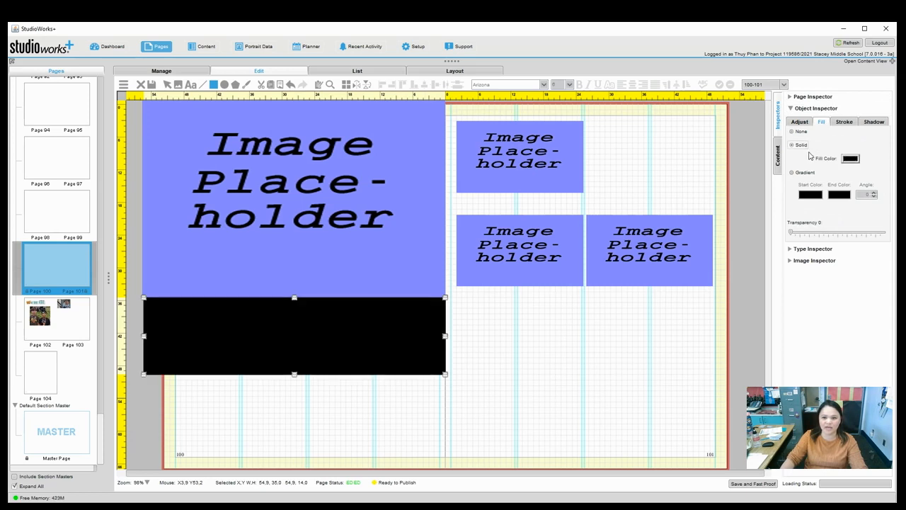
pyautogui.click(852, 159)
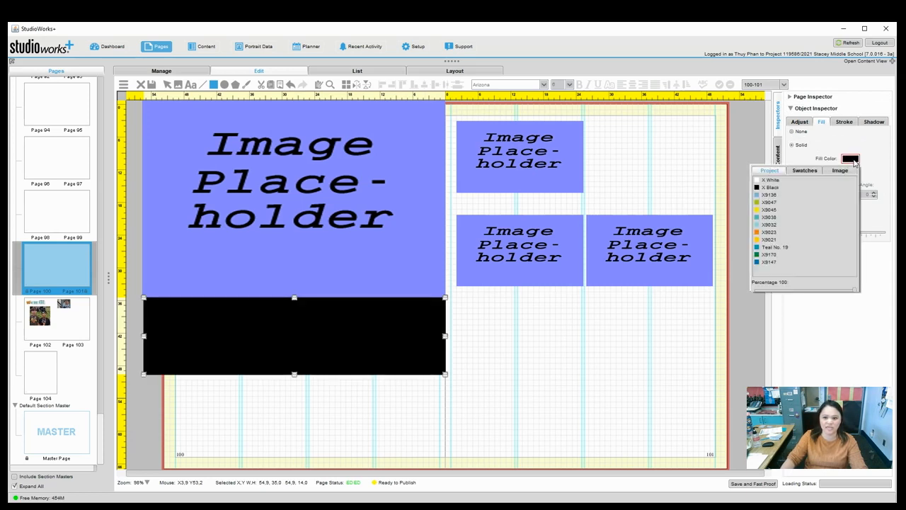
pyautogui.click(774, 203)
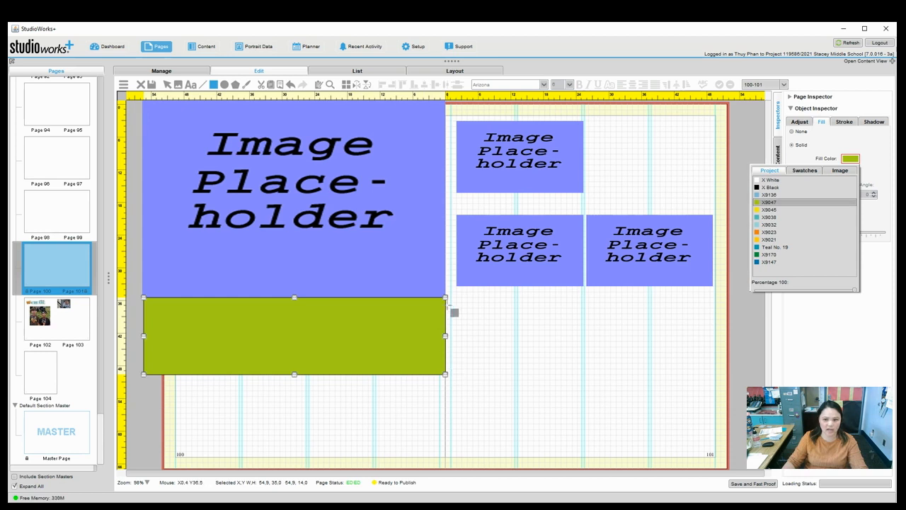
pyautogui.click(851, 143)
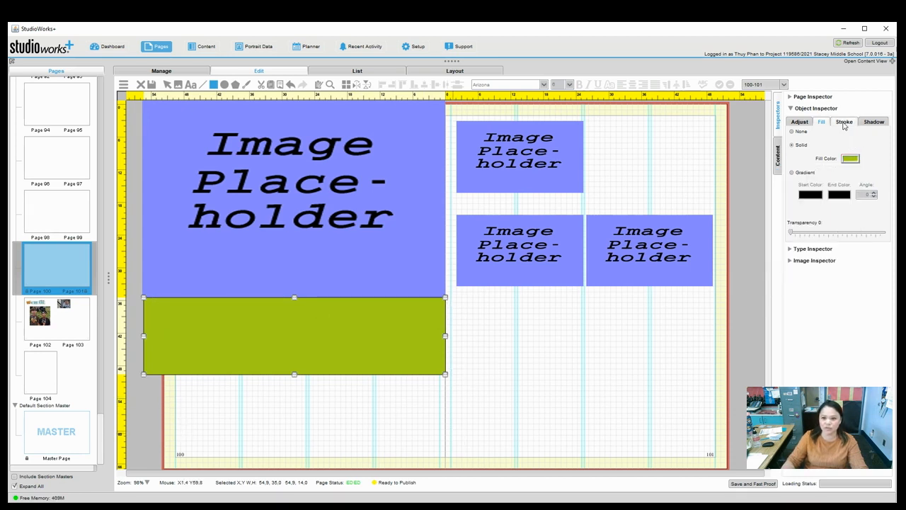
pyautogui.click(845, 122)
pyautogui.click(847, 135)
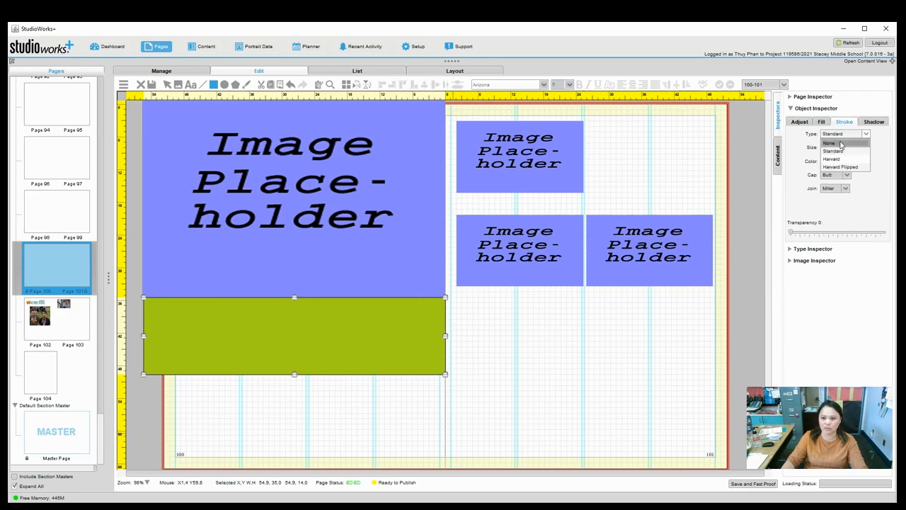
pyautogui.click(840, 143)
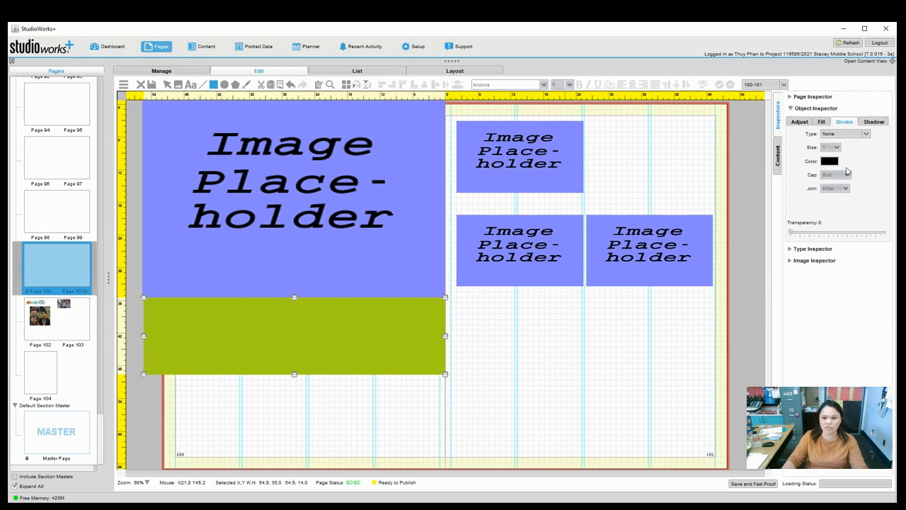
pyautogui.click(823, 123)
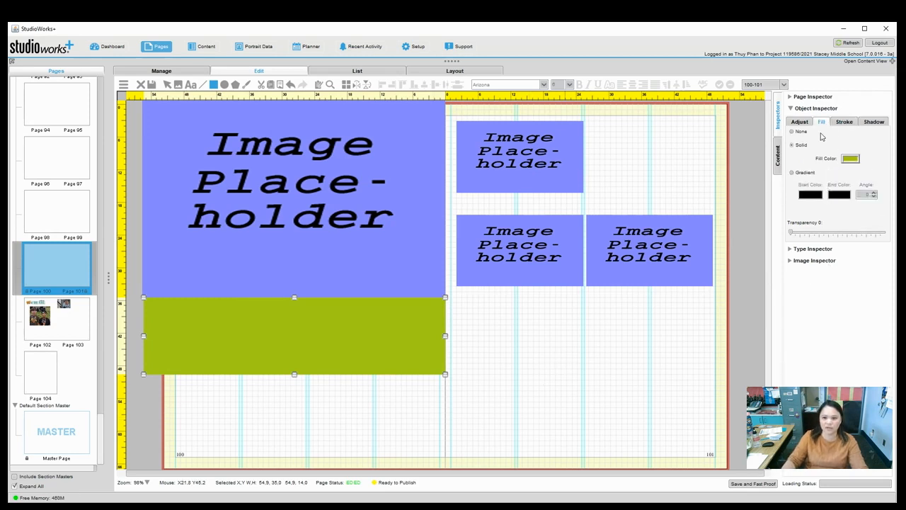
# Make the green band slightly transparent and send it behind the small image placeholder.
pyautogui.moveTo(794, 236); pyautogui.dragTo(804, 237)
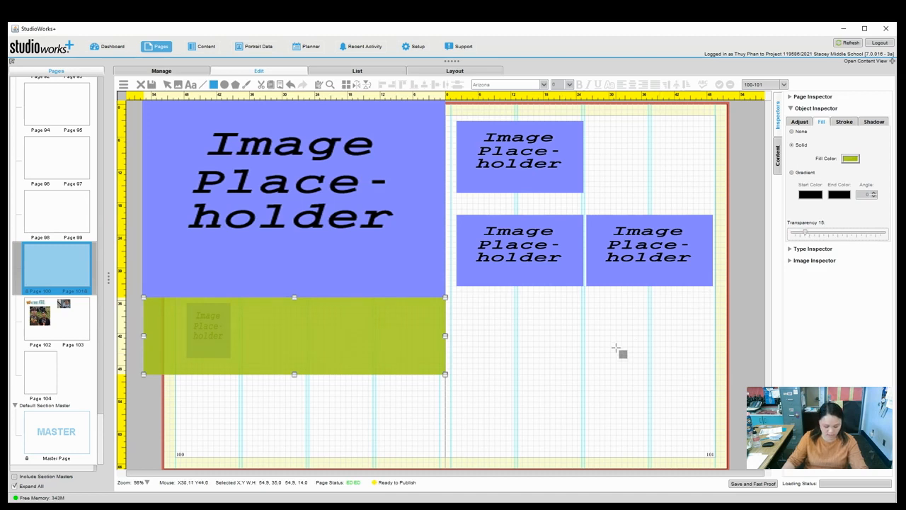
pyautogui.click(168, 84)
pyautogui.click(212, 405)
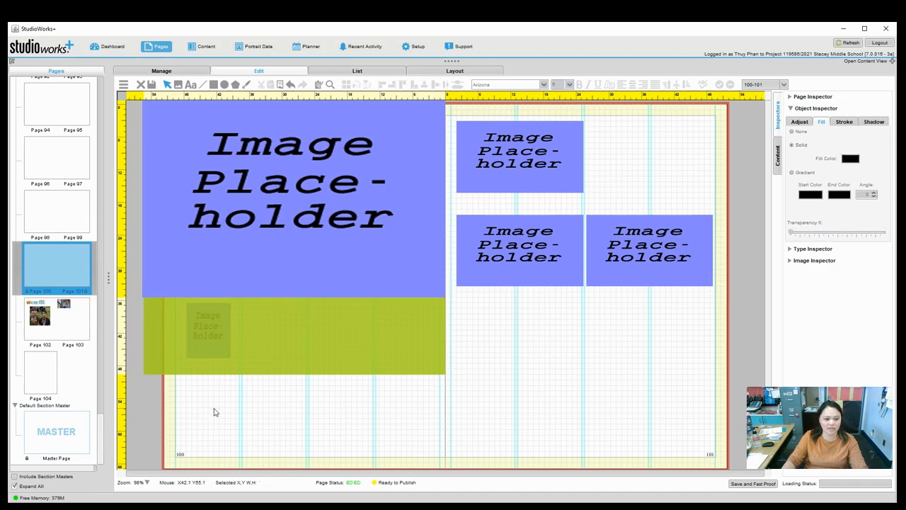
pyautogui.click(206, 333)
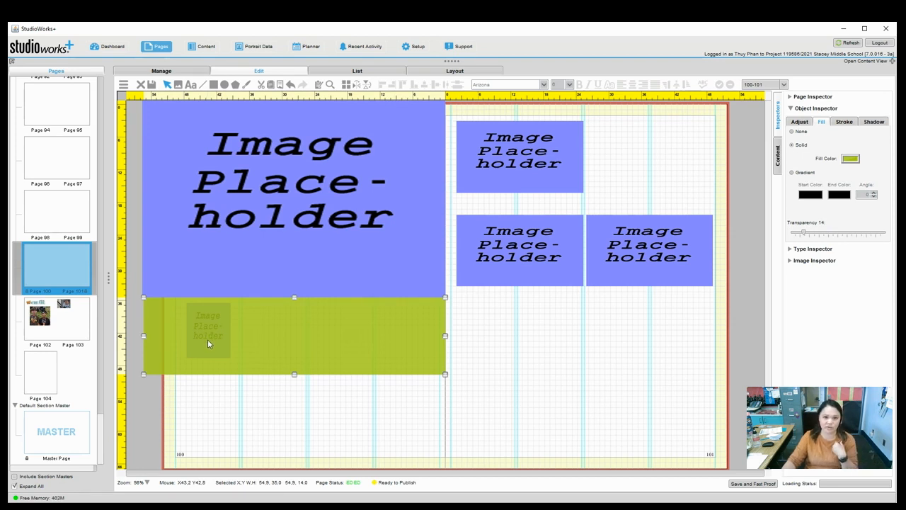
pyautogui.click(303, 425)
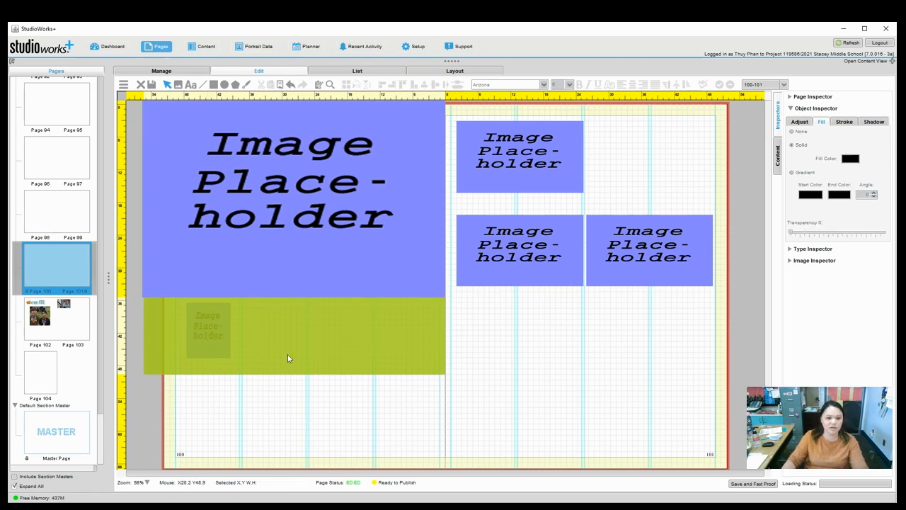
pyautogui.click(289, 344)
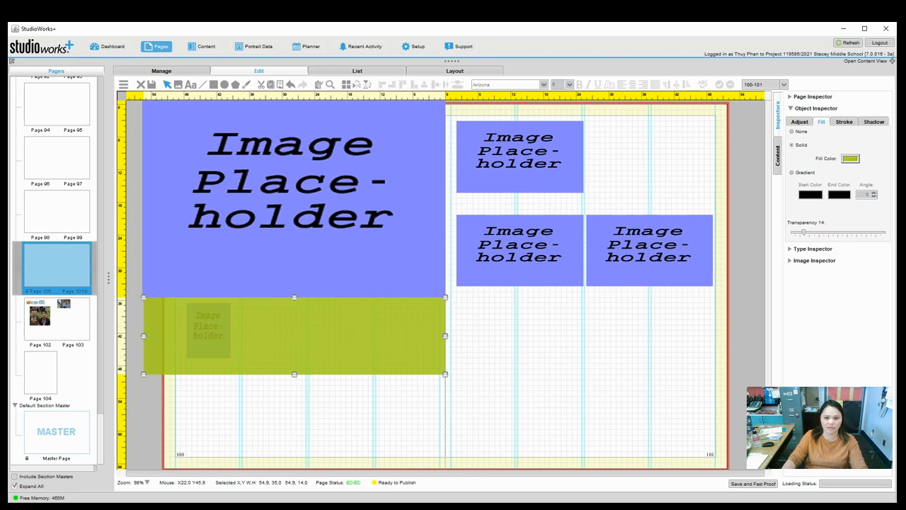
pyautogui.click(802, 124)
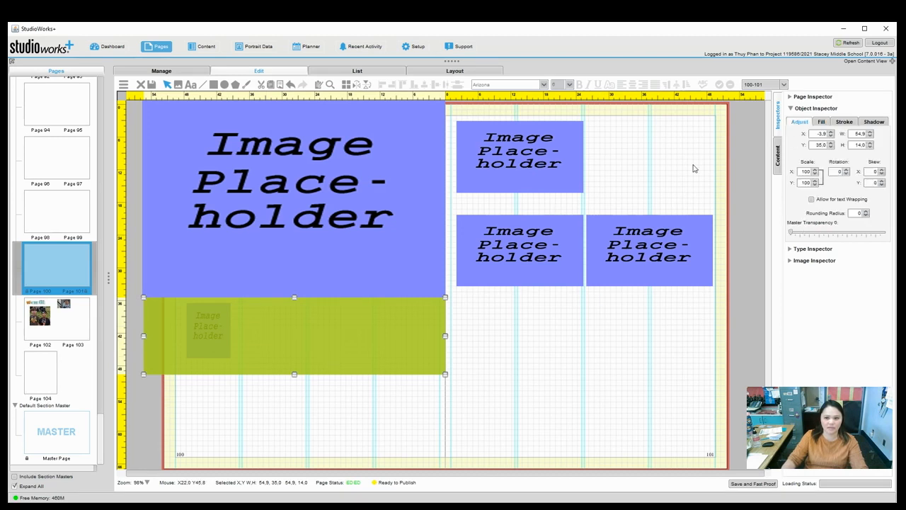
pyautogui.rightClick(308, 362)
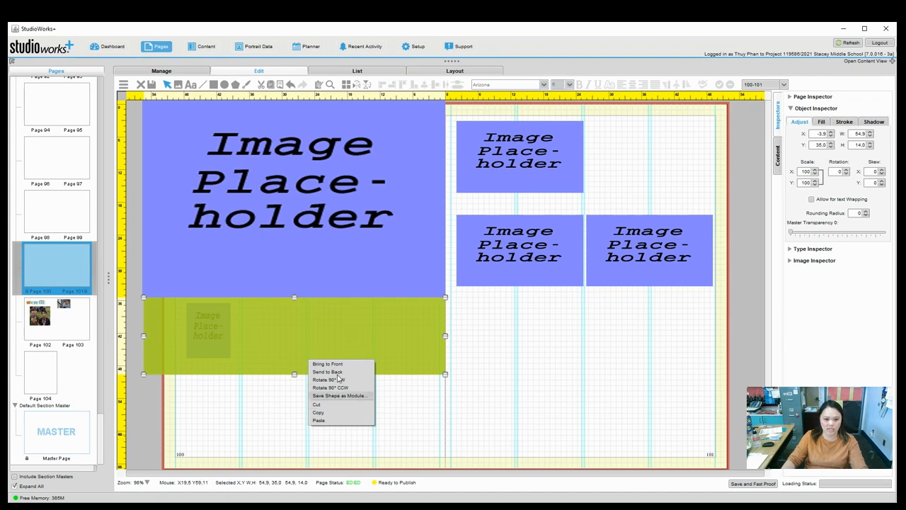
pyautogui.click(328, 372)
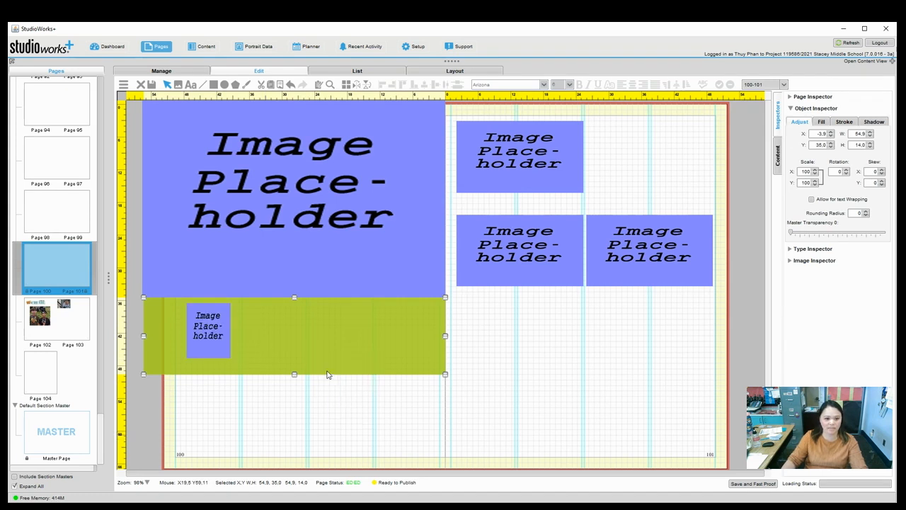
pyautogui.click(333, 425)
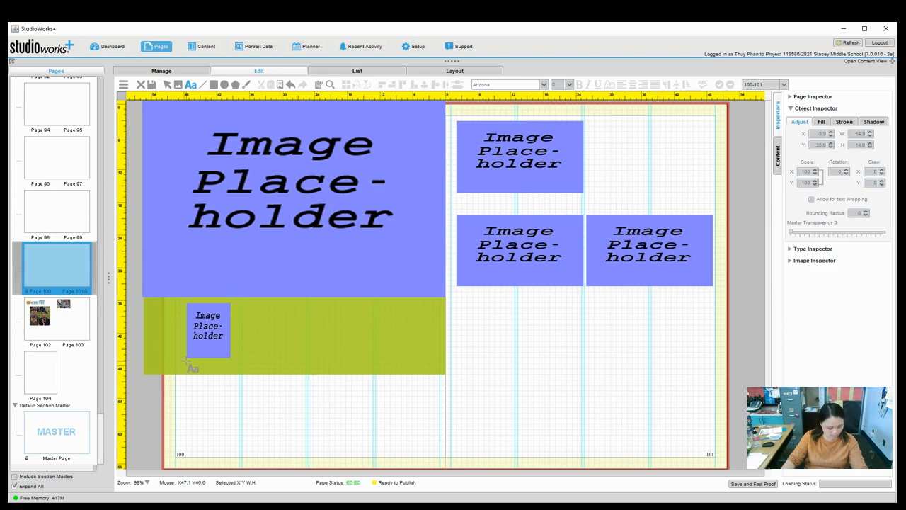
# Draw a small caption box under the small placeholder and type the student's first name.
pyautogui.moveTo(188, 363)
pyautogui.mouseDown()
pyautogui.moveTo(224, 373)
pyautogui.moveTo(194, 362)
pyautogui.mouseUp()
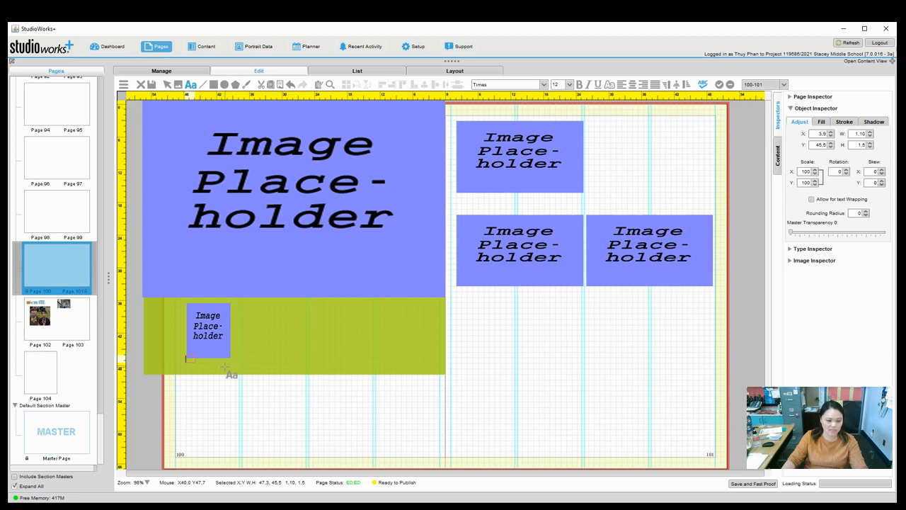
pyautogui.moveTo(187, 360); pyautogui.dragTo(228, 370)
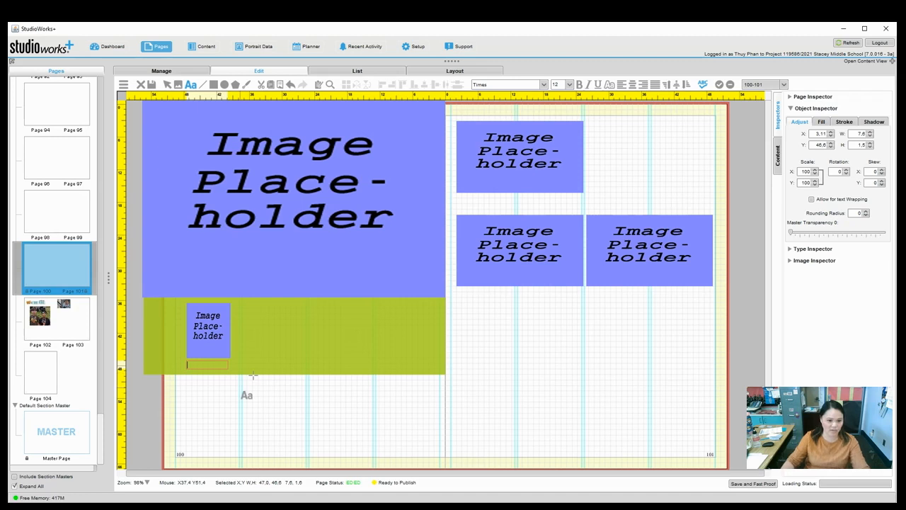
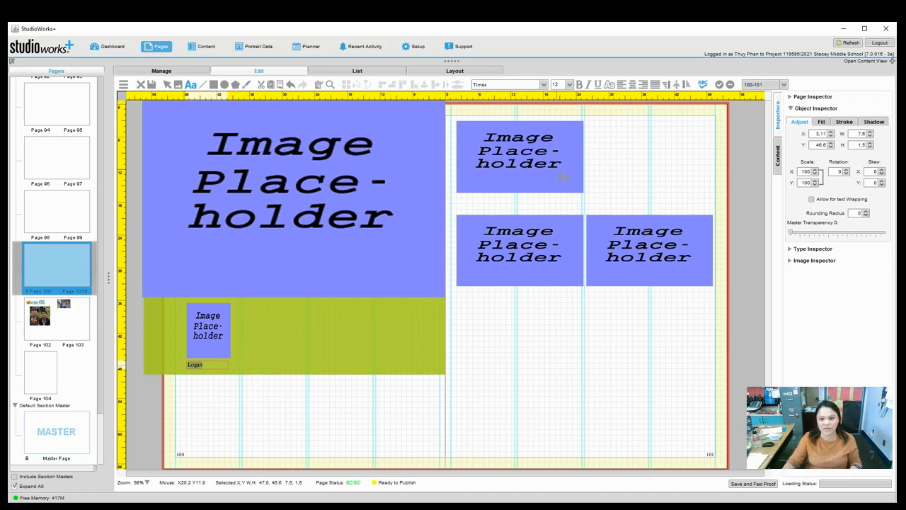
pyautogui.click(798, 109)
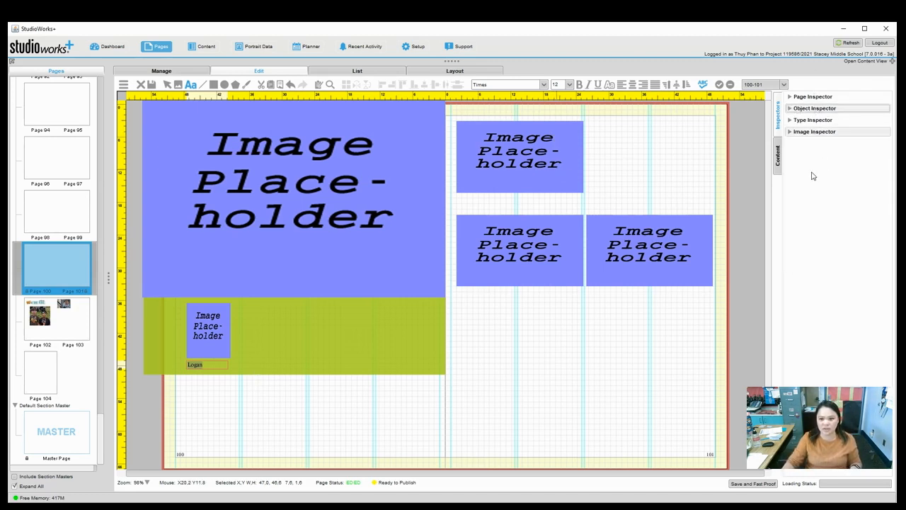
# Set the first-name caption in StorytellerBrush after briefly trying StorytellerSansLight.
pyautogui.click(791, 121)
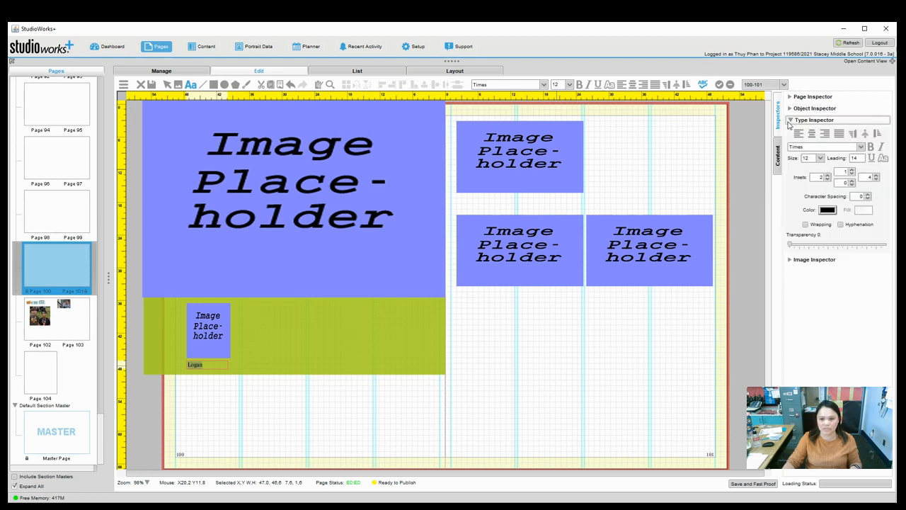
pyautogui.click(862, 147)
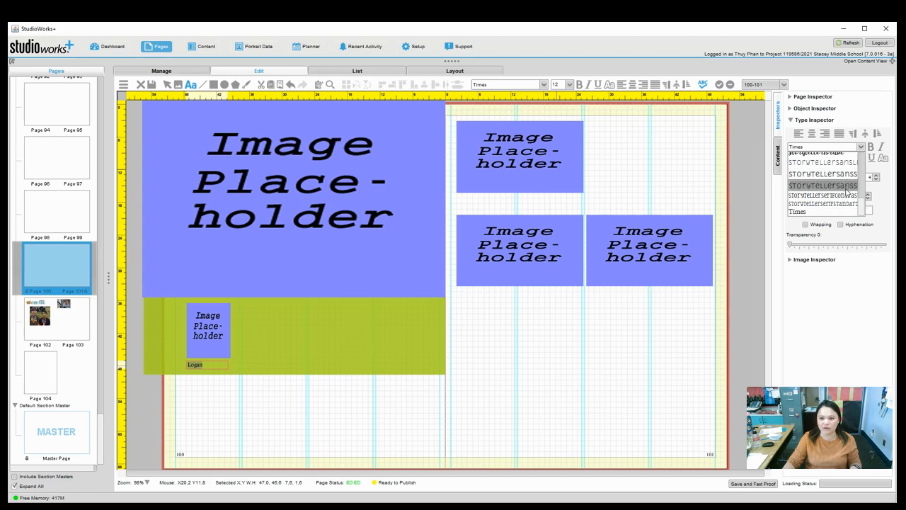
pyautogui.scroll(2, 862, 205)
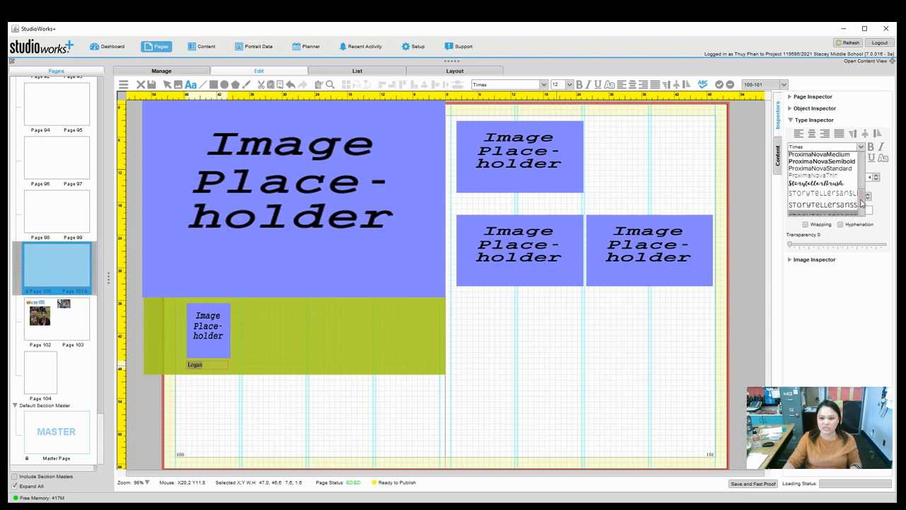
pyautogui.click(815, 183)
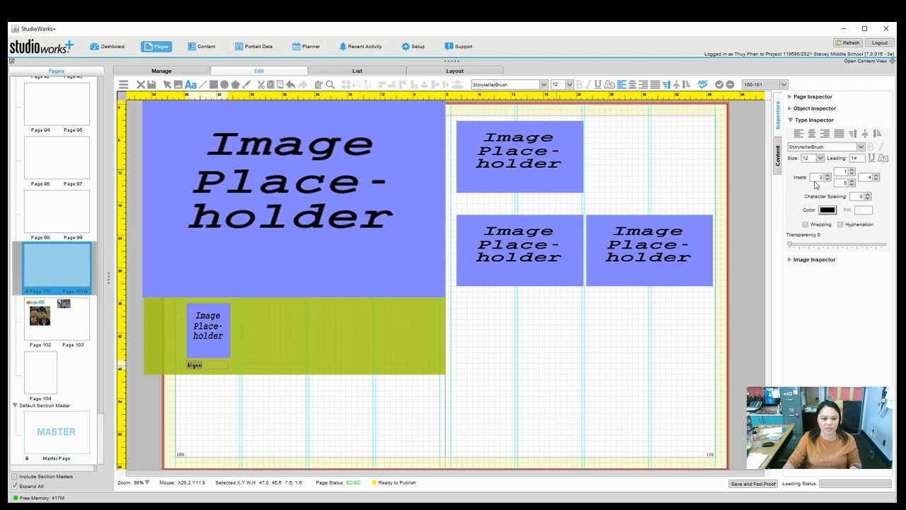
pyautogui.click(859, 147)
pyautogui.click(846, 194)
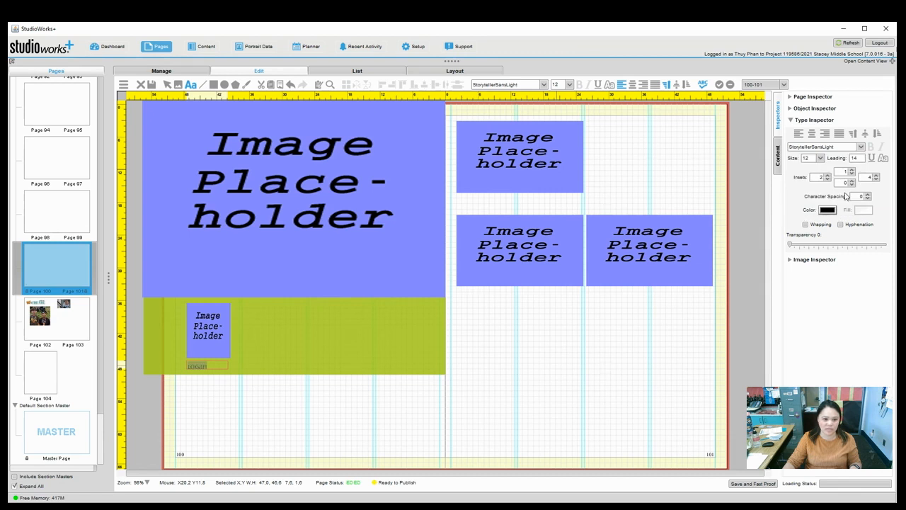
pyautogui.click(859, 147)
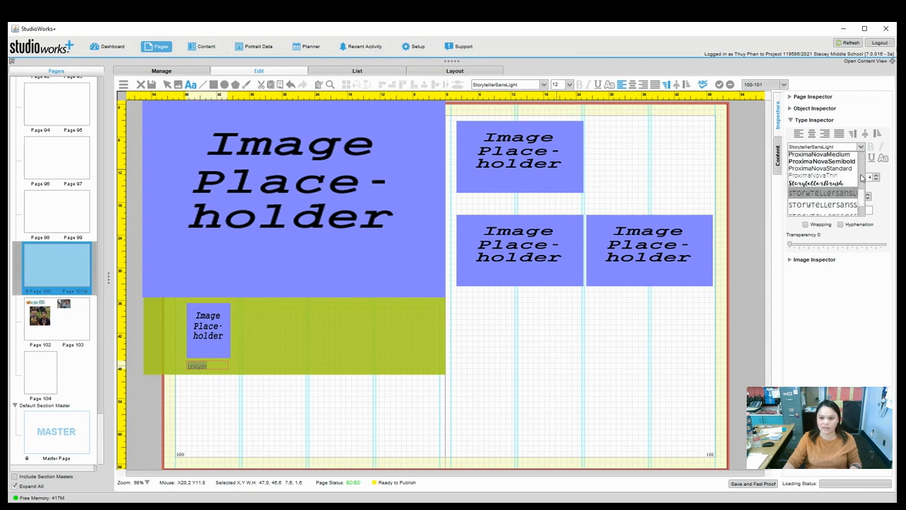
pyautogui.click(821, 182)
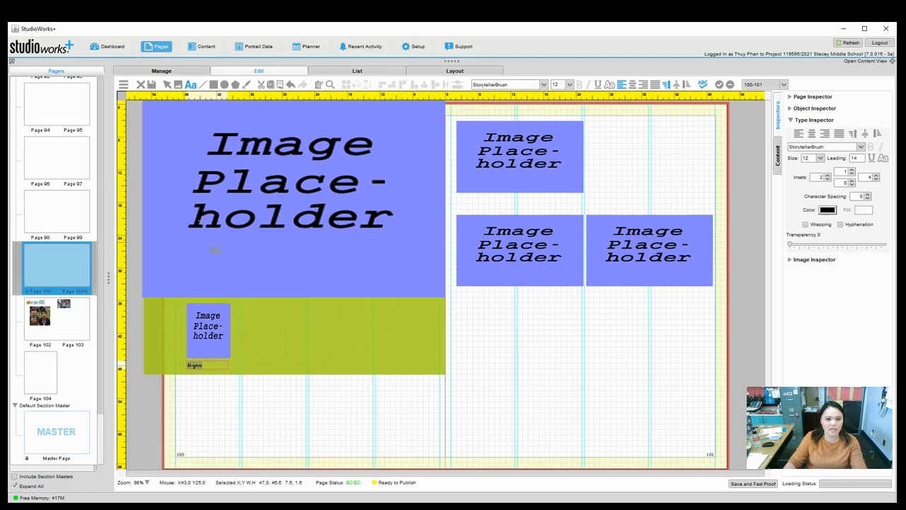
pyautogui.click(192, 85)
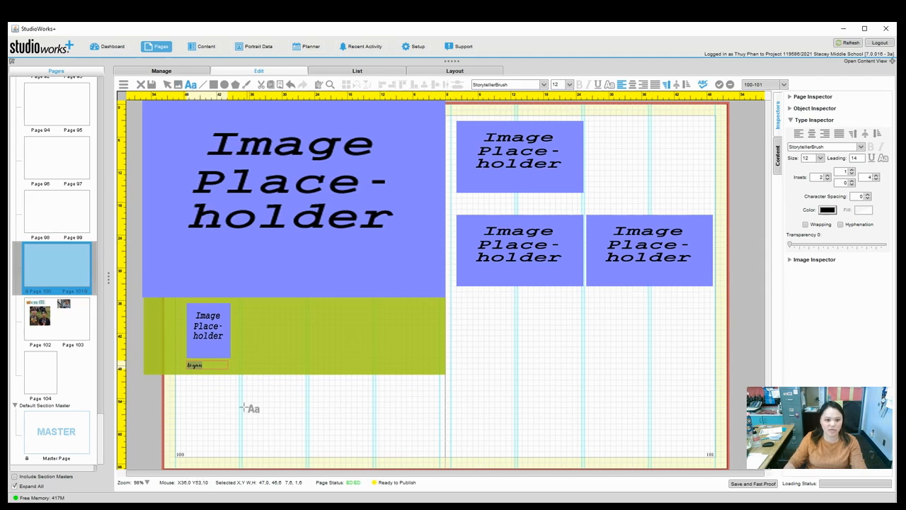
pyautogui.click(210, 366)
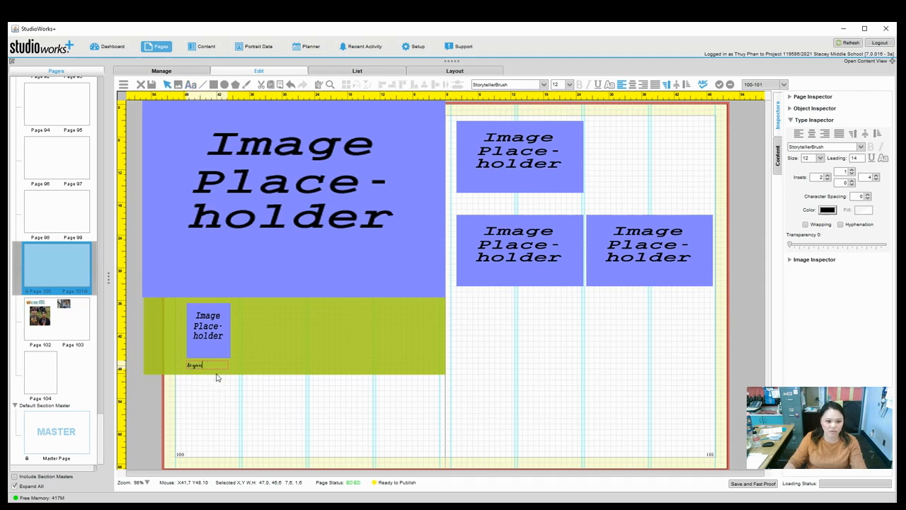
pyautogui.click(218, 393)
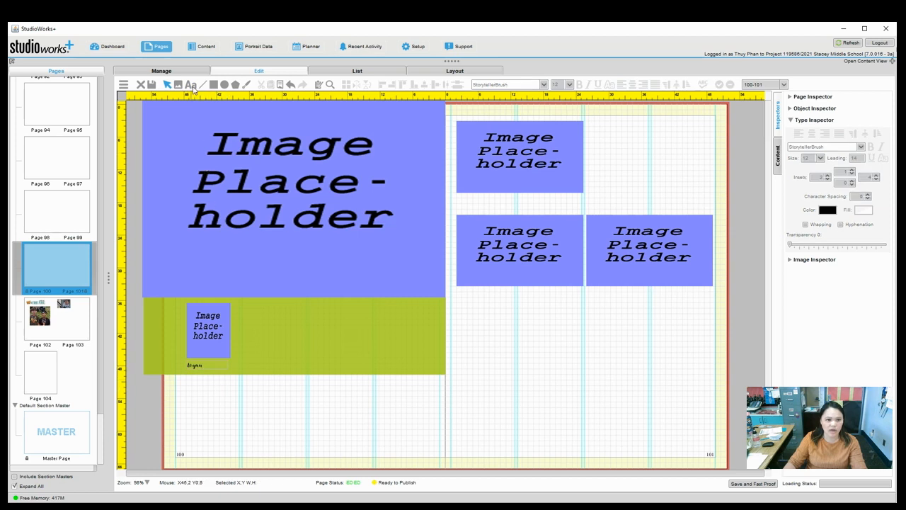
# Add a text box beside the first-name caption holding the student's surname.
pyautogui.click(190, 86)
pyautogui.moveTo(205, 360); pyautogui.dragTo(234, 371)
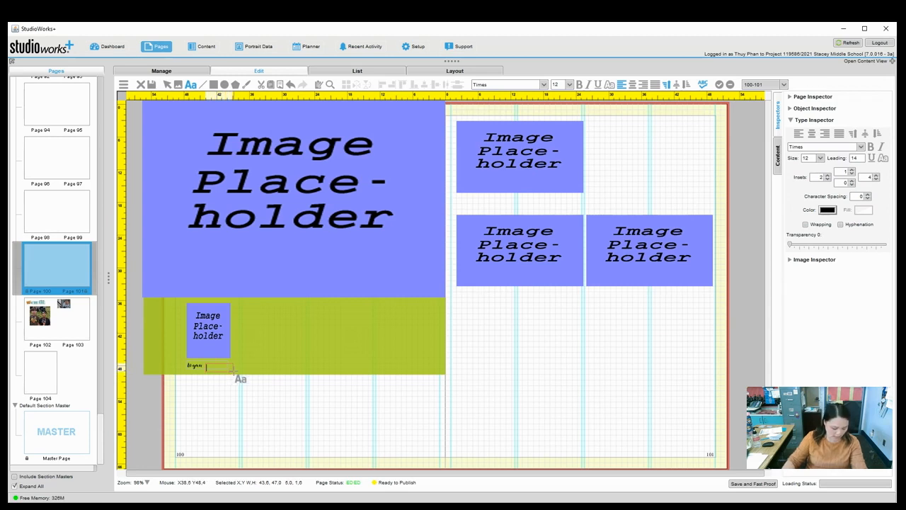
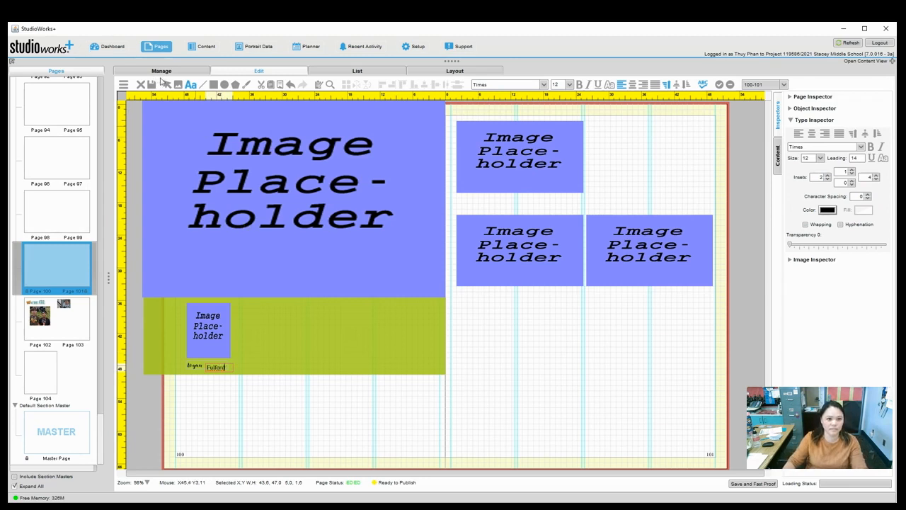
pyautogui.click(168, 85)
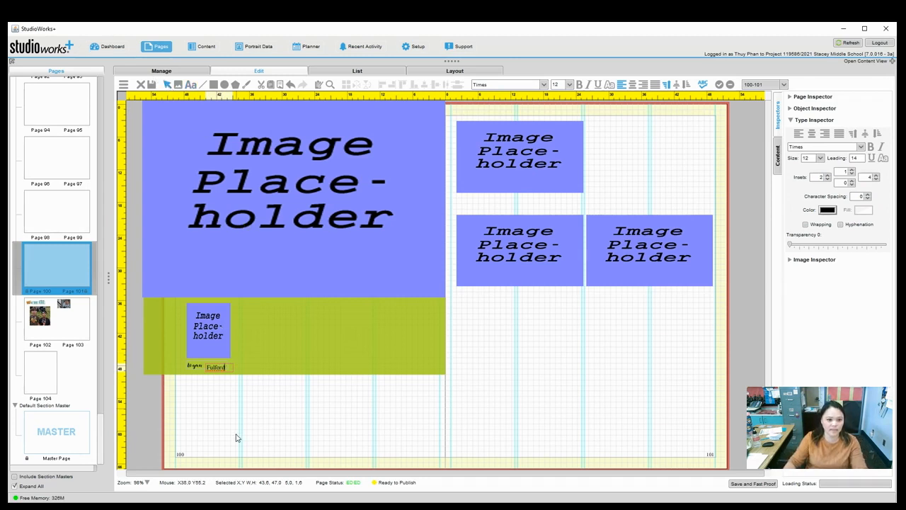
# Enlarge the surname caption text to 16 pt.
pyautogui.click(218, 369)
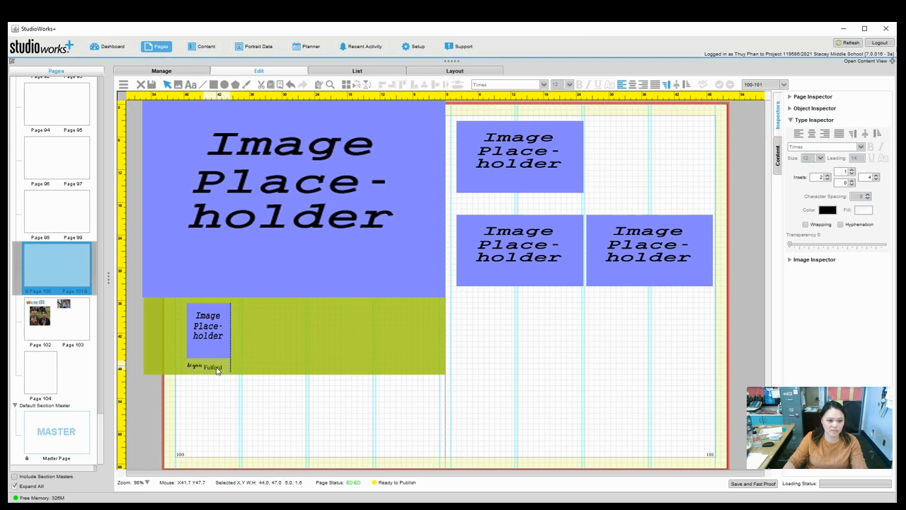
pyautogui.doubleClick(217, 369)
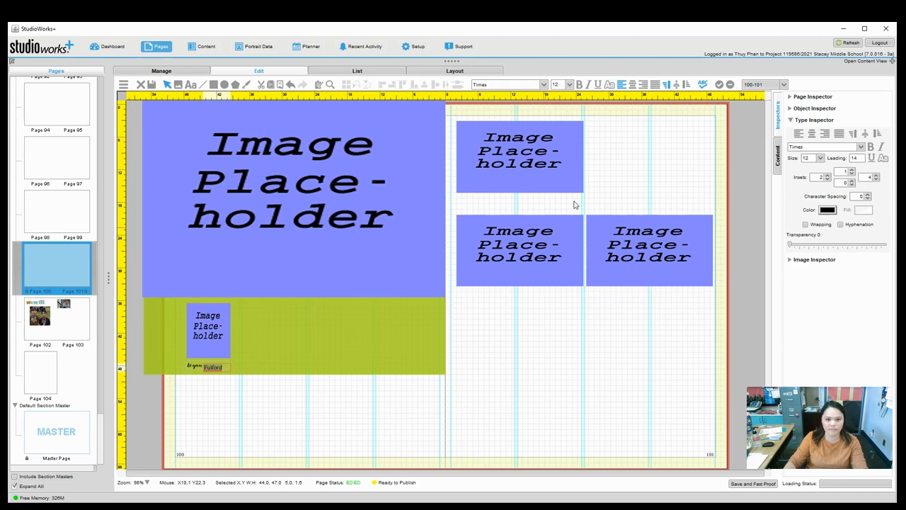
pyautogui.click(792, 121)
pyautogui.click(793, 121)
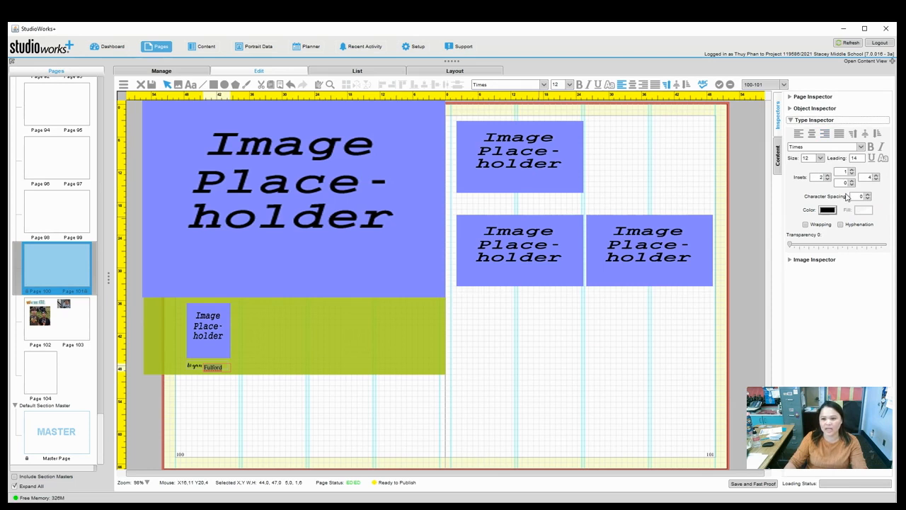
pyautogui.click(820, 158)
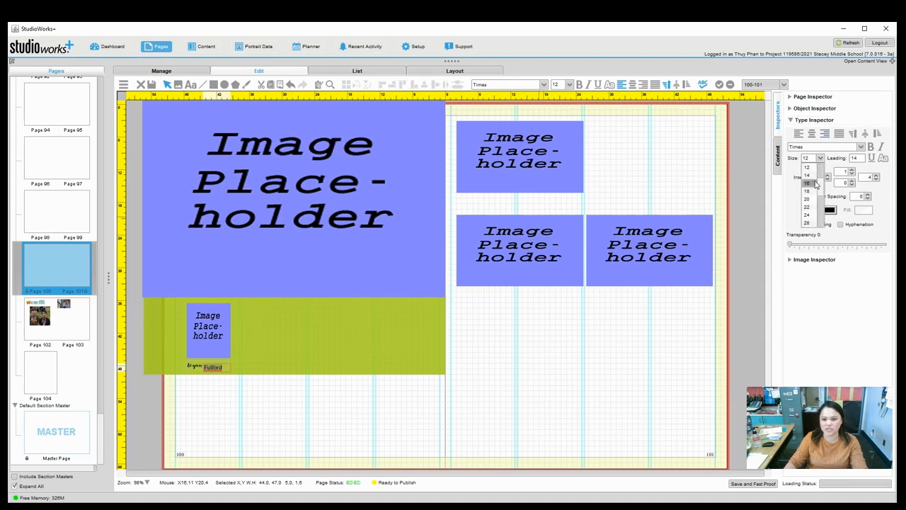
pyautogui.click(815, 184)
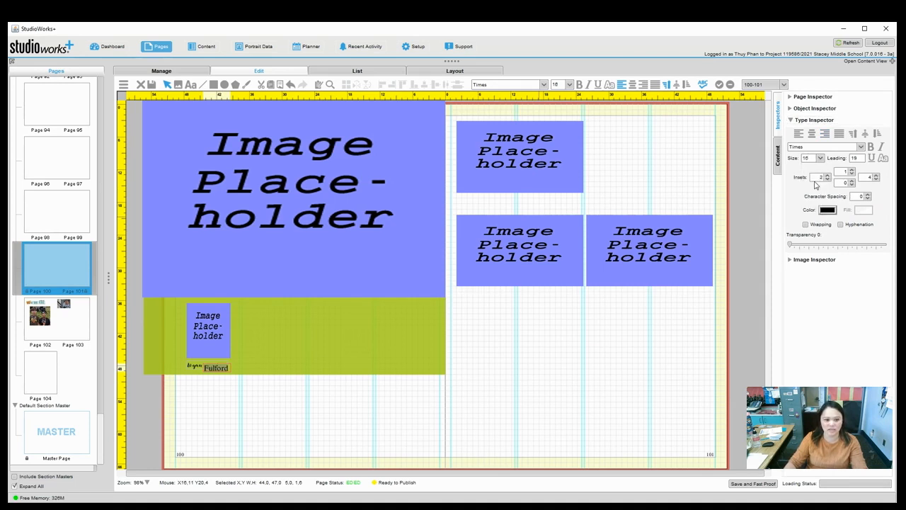
pyautogui.click(234, 418)
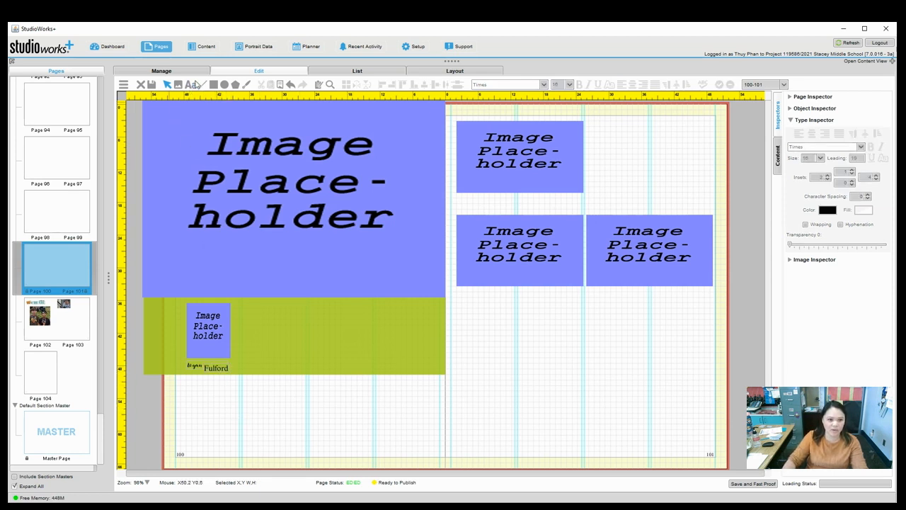
# Create a small '7th' text box and move it beside the name caption.
pyautogui.moveTo(228, 400); pyautogui.dragTo(239, 413)
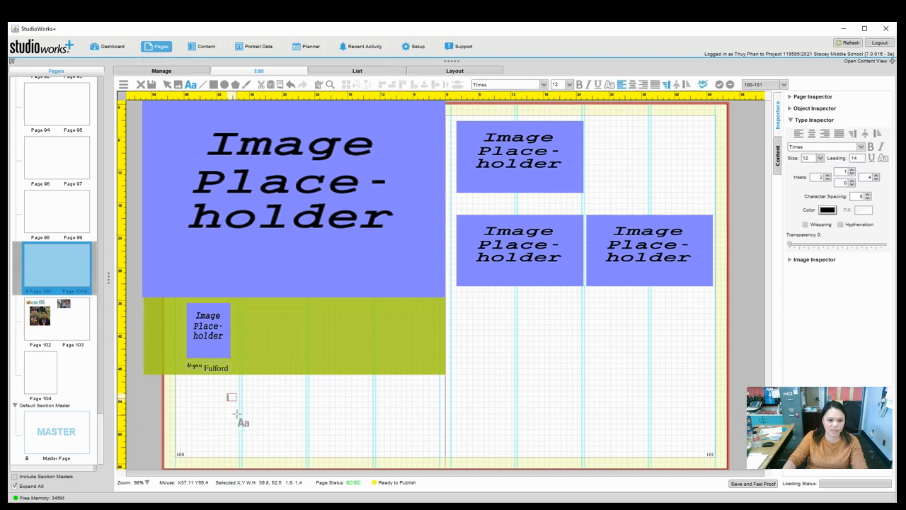
pyautogui.write('7th')
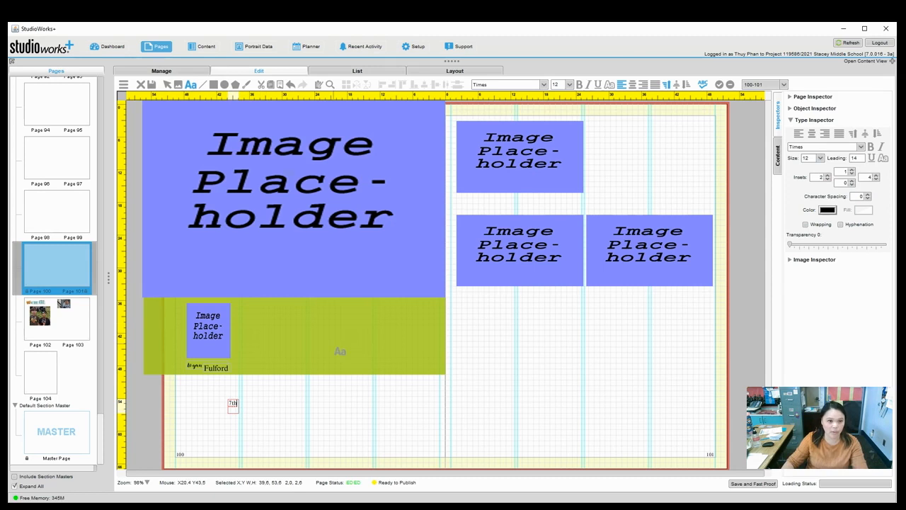
pyautogui.click(167, 85)
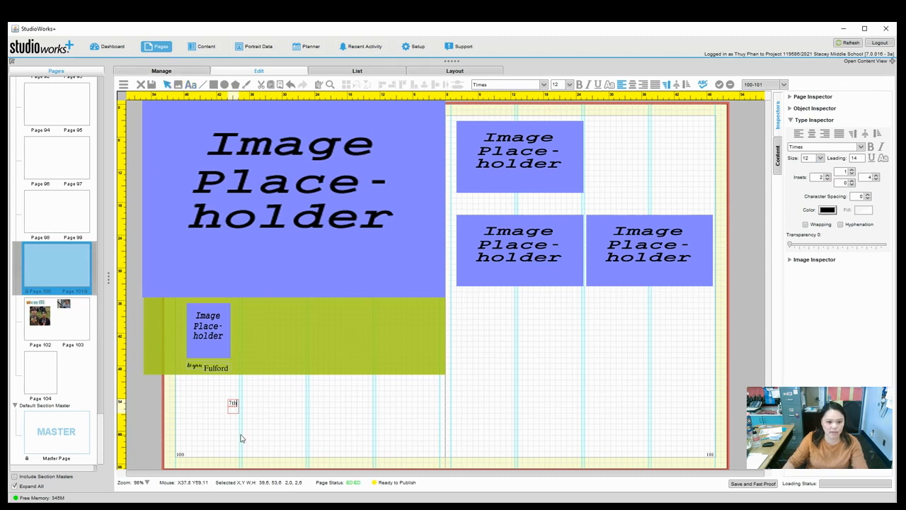
pyautogui.moveTo(235, 411); pyautogui.dragTo(235, 374)
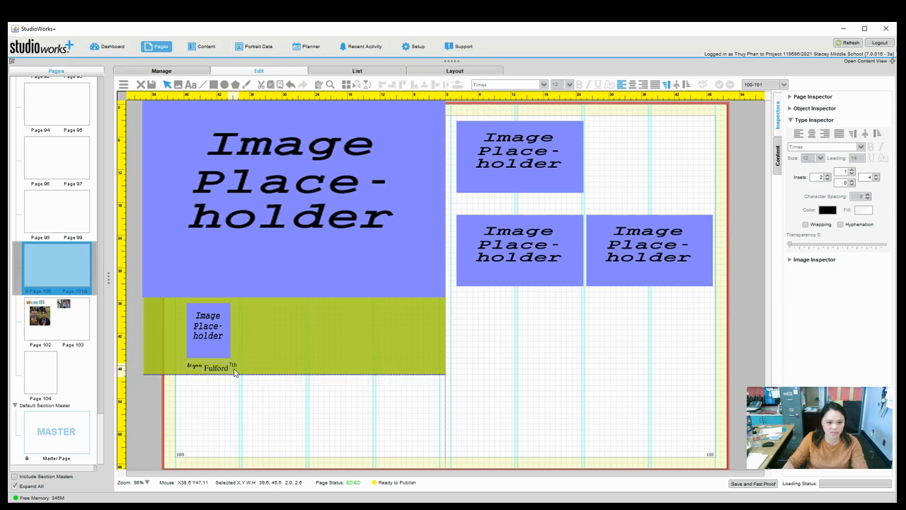
# Adjust the name caption box height and restore the removed 7th label.
pyautogui.click(192, 367)
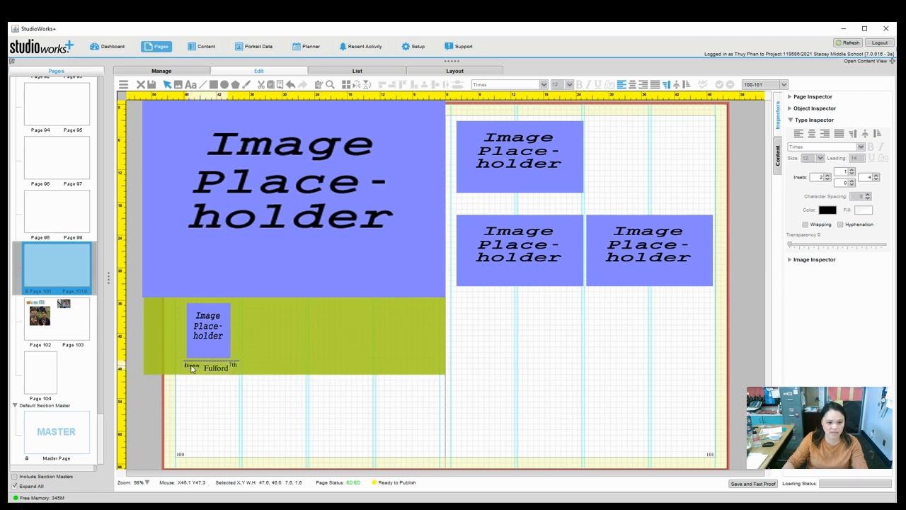
pyautogui.click(213, 368)
pyautogui.moveTo(218, 371); pyautogui.dragTo(217, 370)
pyautogui.click(216, 382)
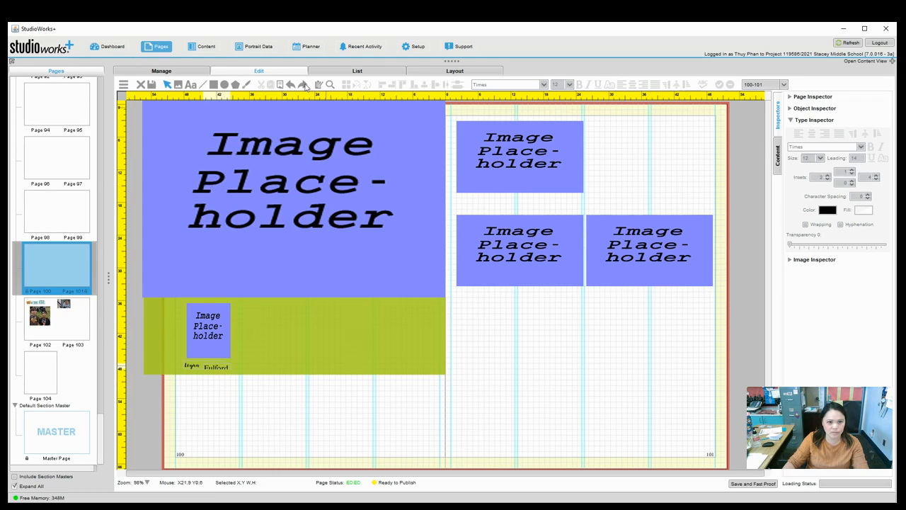
pyautogui.click(303, 85)
pyautogui.click(226, 404)
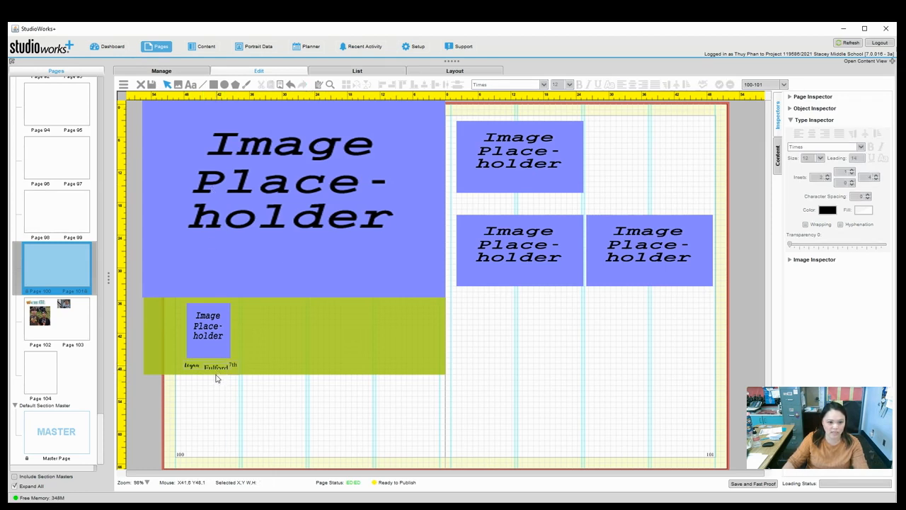
# Make the name caption box taller so the full caption shows.
pyautogui.click(217, 375)
pyautogui.click(216, 374)
pyautogui.moveTo(216, 376); pyautogui.dragTo(215, 374)
pyautogui.click(219, 387)
pyautogui.click(217, 370)
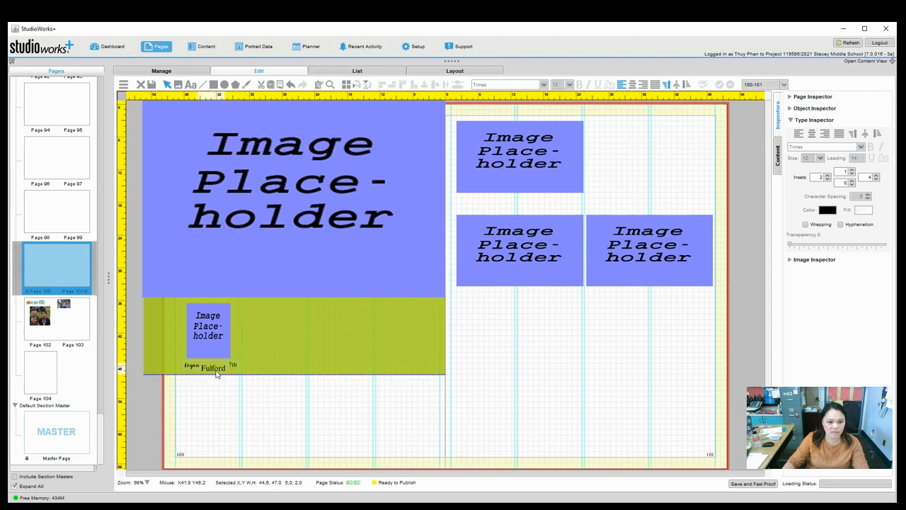
pyautogui.click(230, 368)
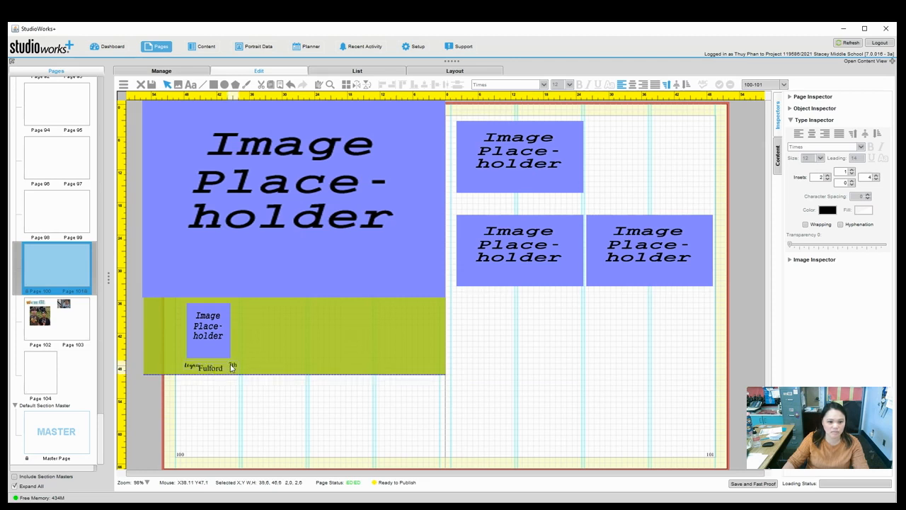
pyautogui.click(229, 410)
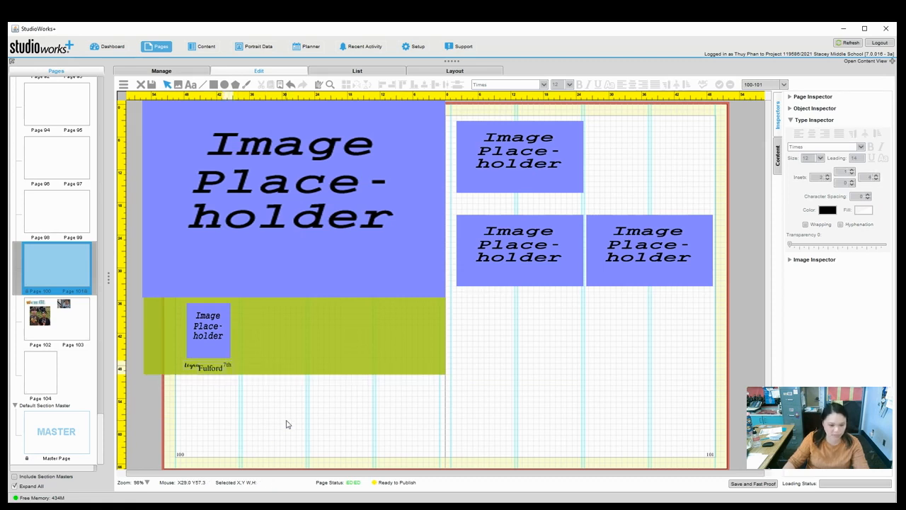
# Colour the name caption text green (X9170).
pyautogui.click(210, 368)
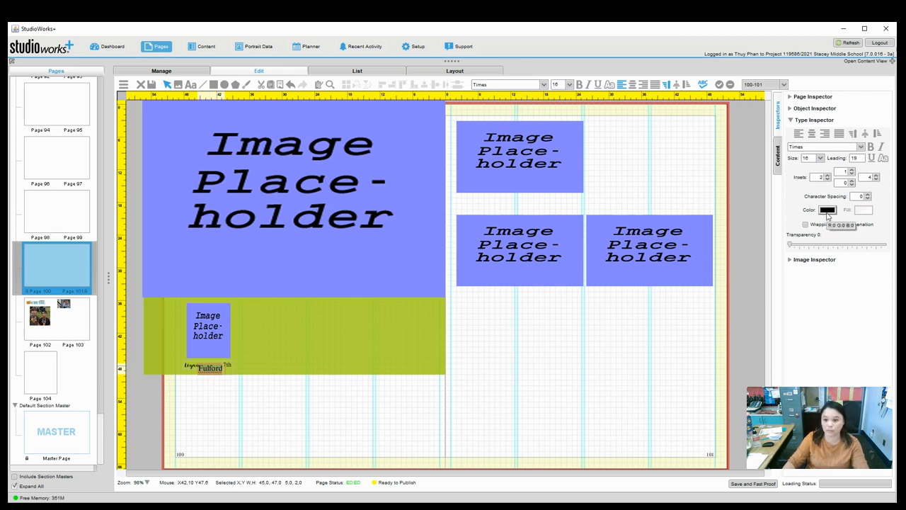
pyautogui.click(827, 210)
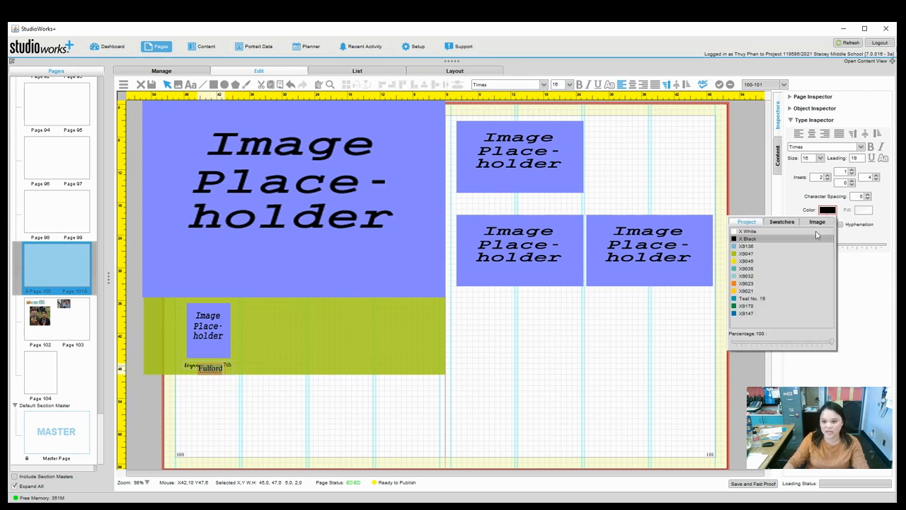
pyautogui.click(748, 306)
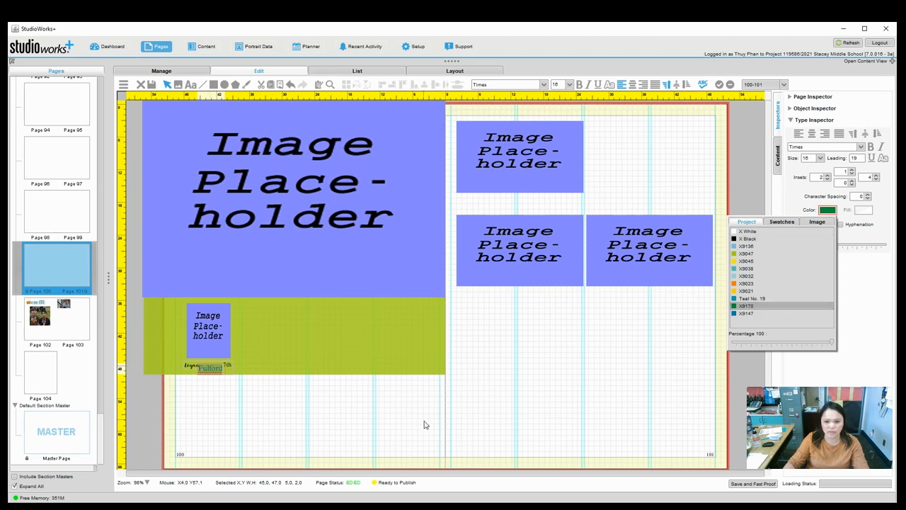
pyautogui.click(872, 148)
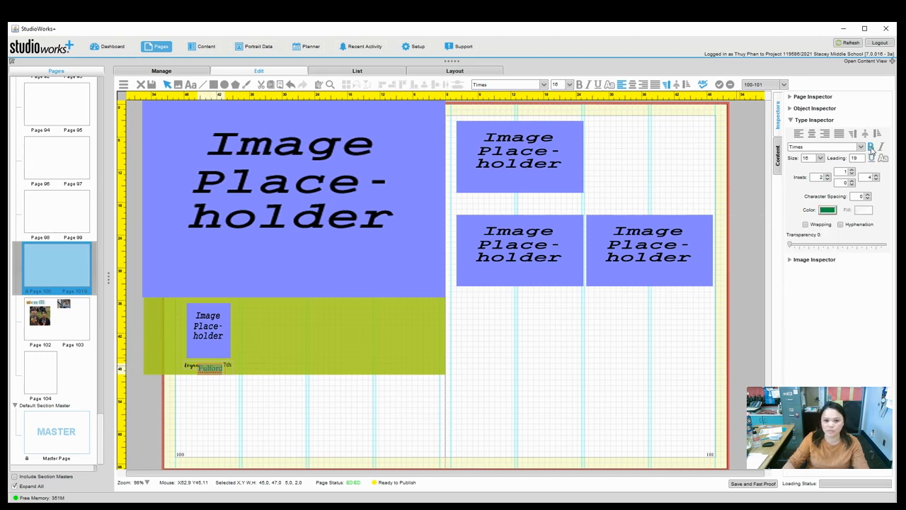
pyautogui.click(345, 443)
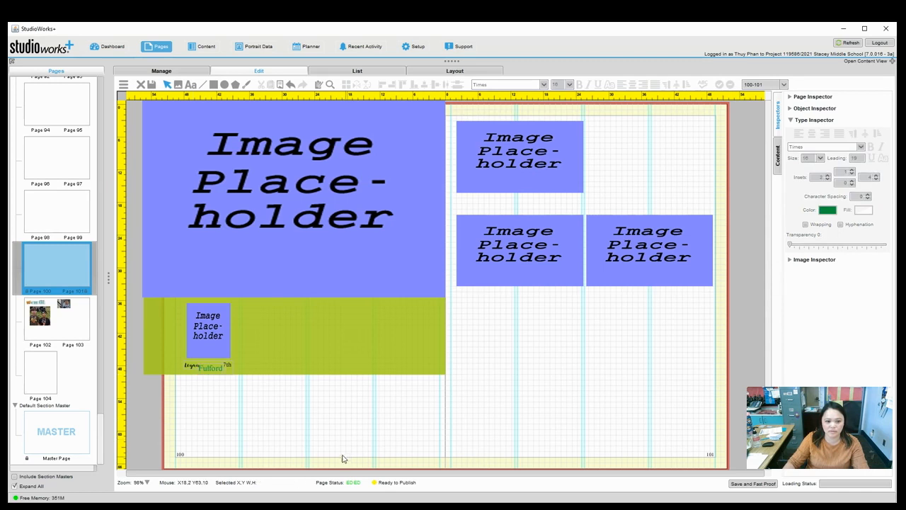
# Raise the green band's fill transparency to about 33.
pyautogui.click(360, 344)
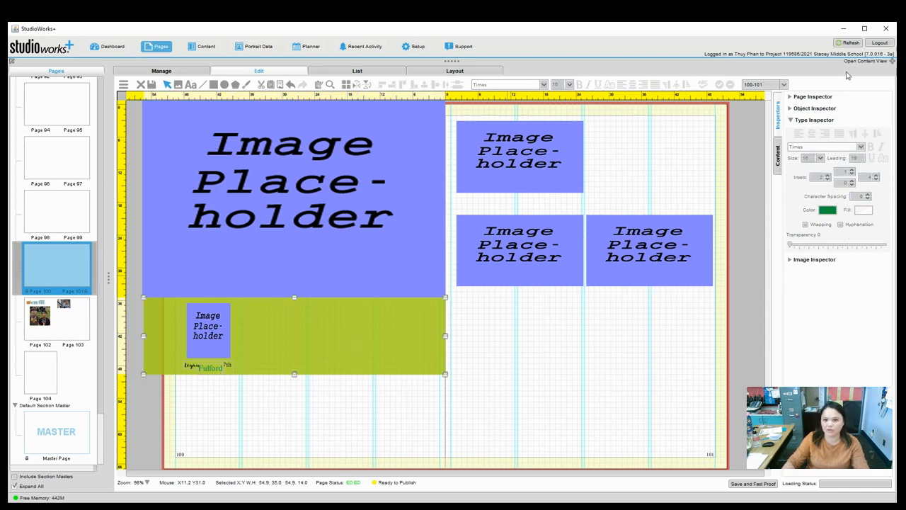
pyautogui.click(830, 109)
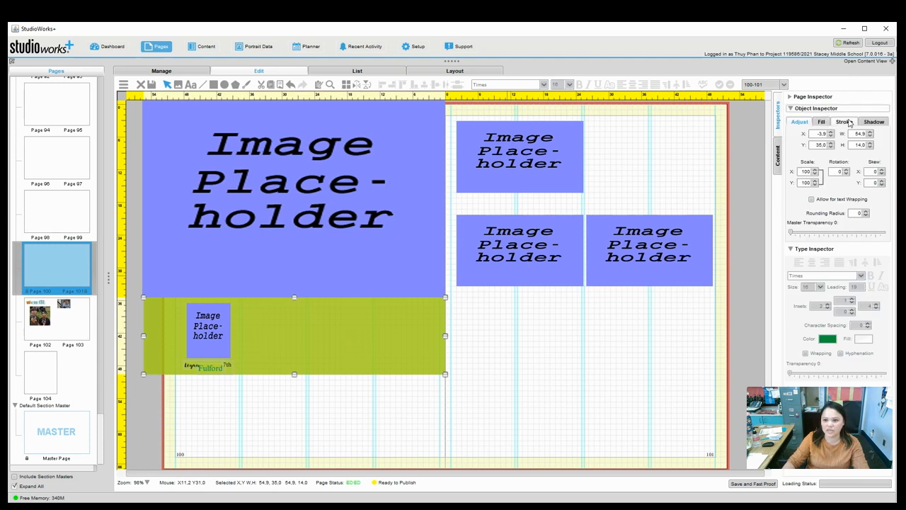
pyautogui.click(821, 122)
pyautogui.moveTo(806, 236); pyautogui.dragTo(819, 236)
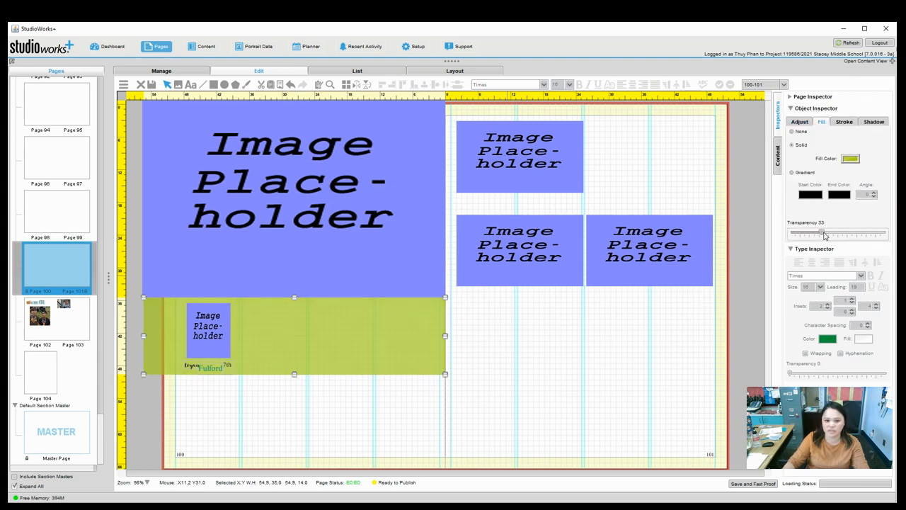
pyautogui.click(283, 451)
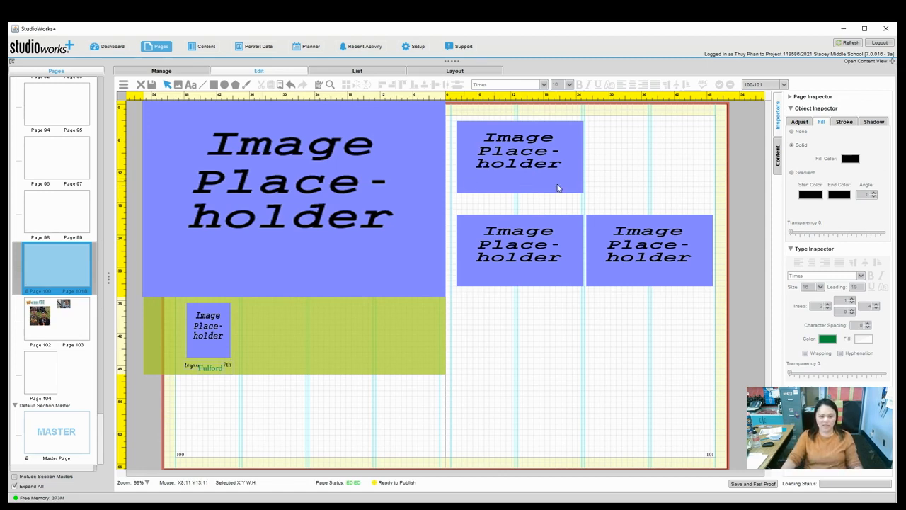
# Draw a caption frame under the top-right placeholder with the JUMP START caption naming a student and Spartan Club.
pyautogui.click(191, 85)
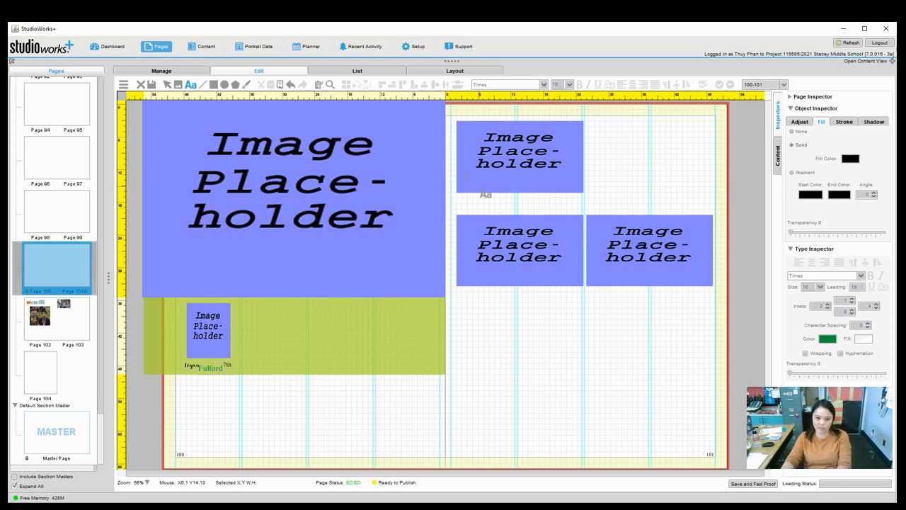
pyautogui.moveTo(457, 182)
pyautogui.mouseDown()
pyautogui.moveTo(471, 193)
pyautogui.moveTo(586, 200)
pyautogui.mouseUp()
pyautogui.moveTo(585, 203); pyautogui.dragTo(583, 202)
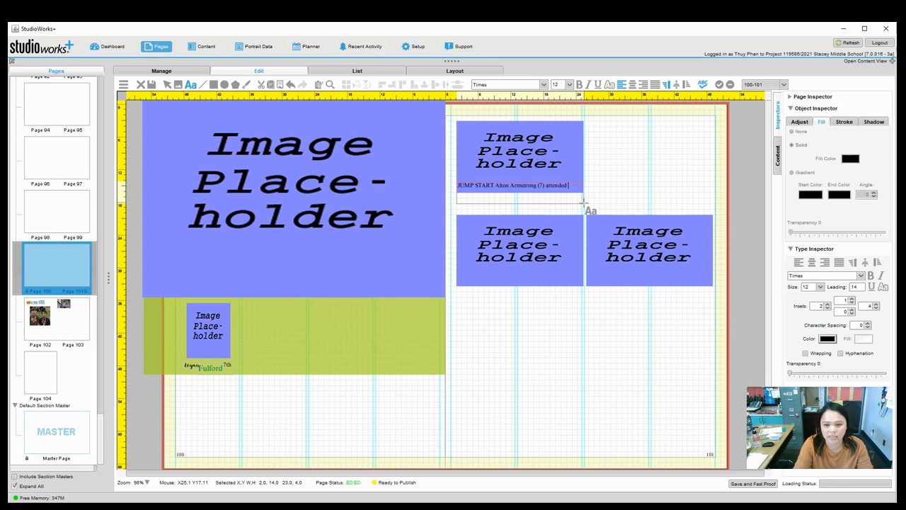
pyautogui.write('tan')
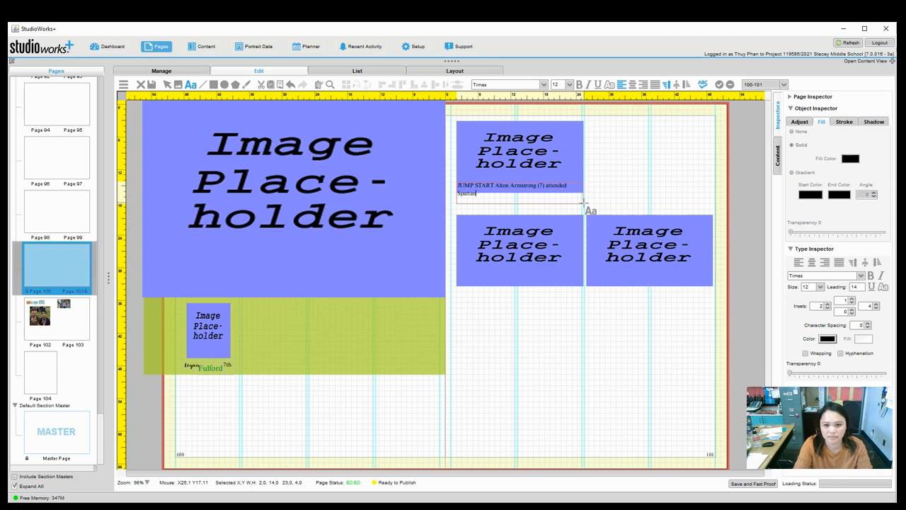
pyautogui.write('Chi')
pyautogui.write('...')
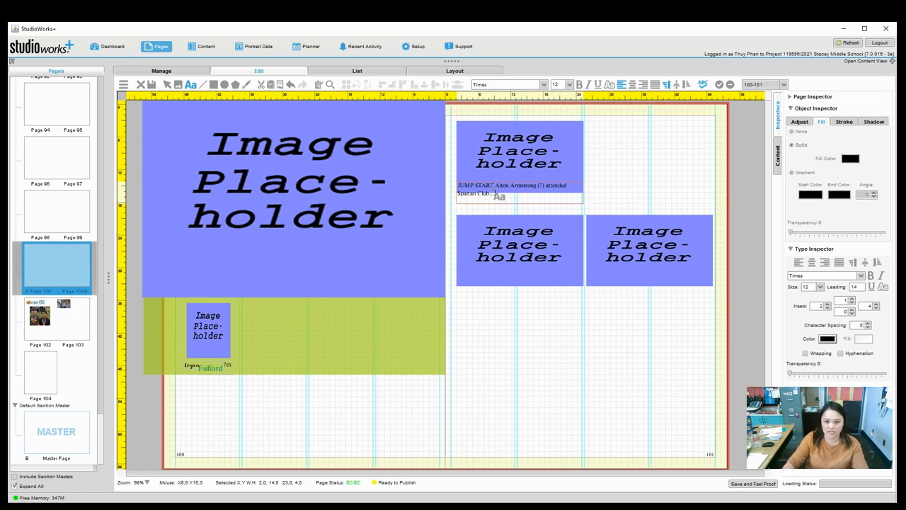
pyautogui.click(807, 109)
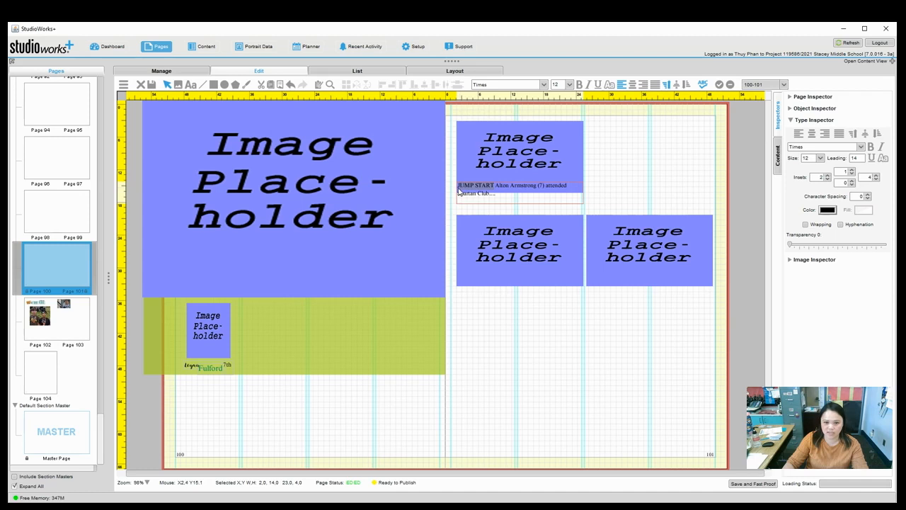
# Make JUMP START bold and teal, and adjust the caption frame's top edge.
pyautogui.click(871, 147)
pyautogui.click(829, 210)
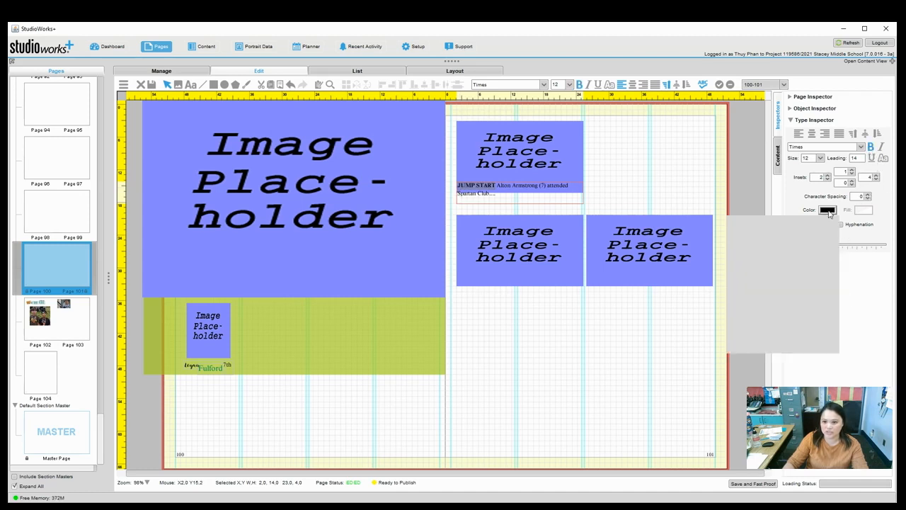
pyautogui.click(768, 269)
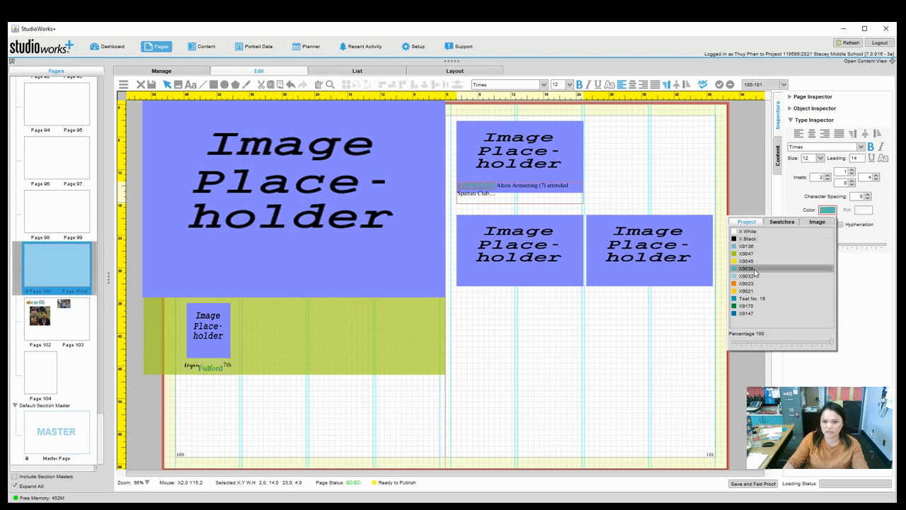
pyautogui.click(603, 306)
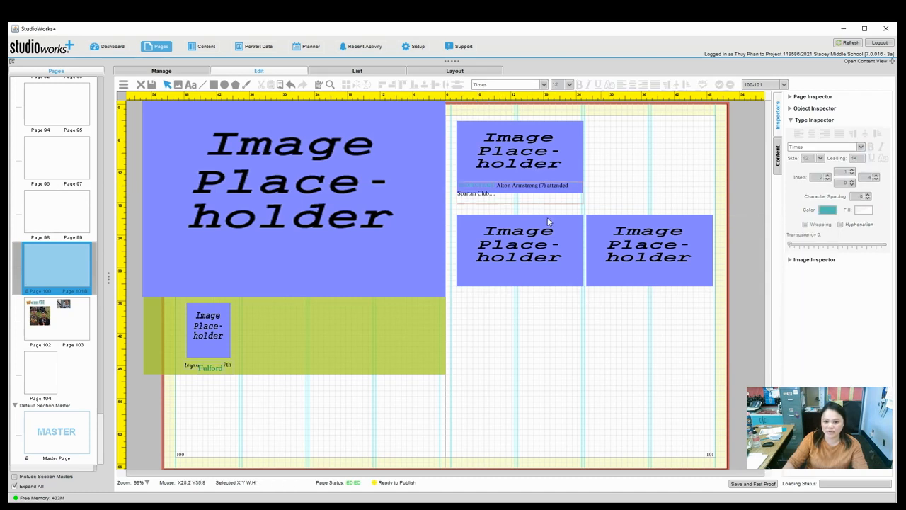
pyautogui.click(519, 186)
pyautogui.moveTo(519, 183); pyautogui.dragTo(521, 191)
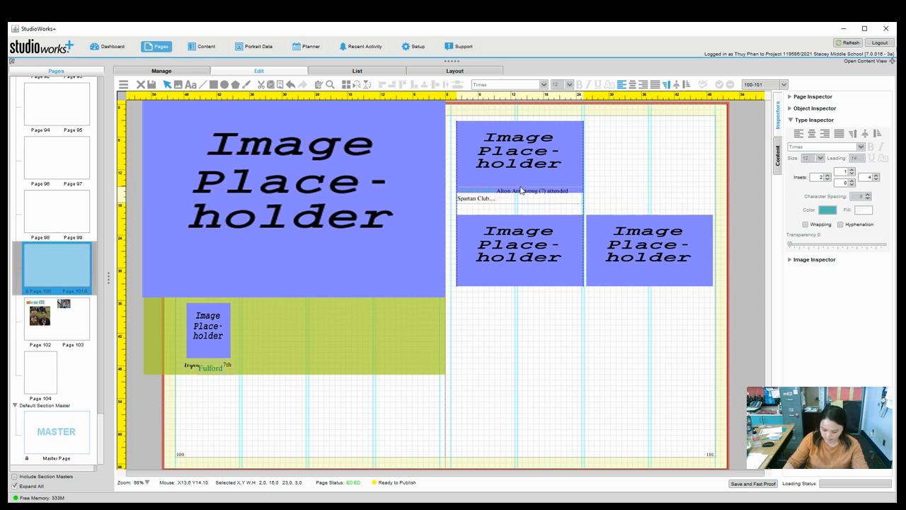
pyautogui.moveTo(520, 190); pyautogui.dragTo(522, 185)
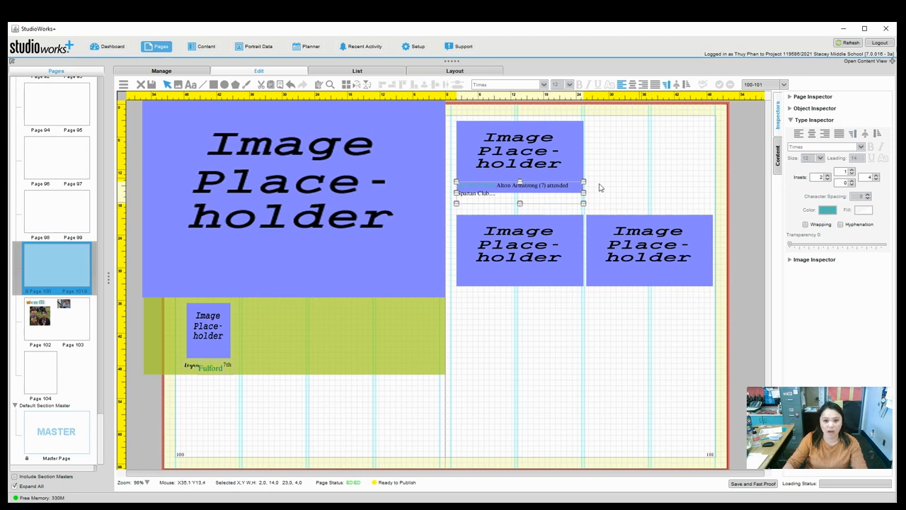
# Give the caption frame a solid white, partly transparent fill.
pyautogui.click(789, 121)
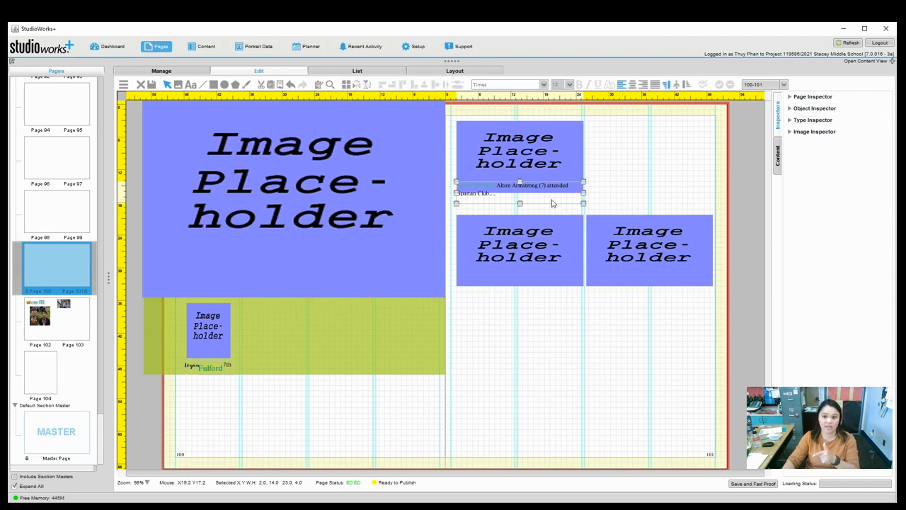
pyautogui.click(799, 110)
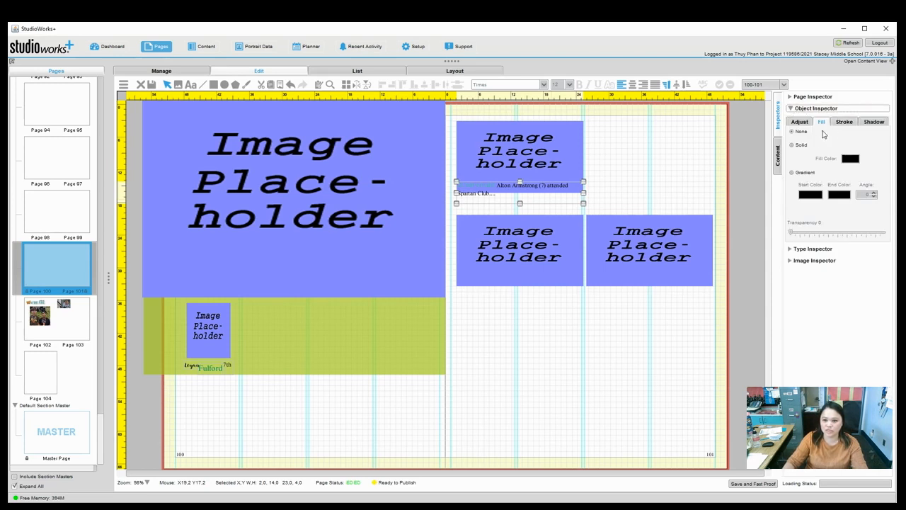
pyautogui.click(802, 146)
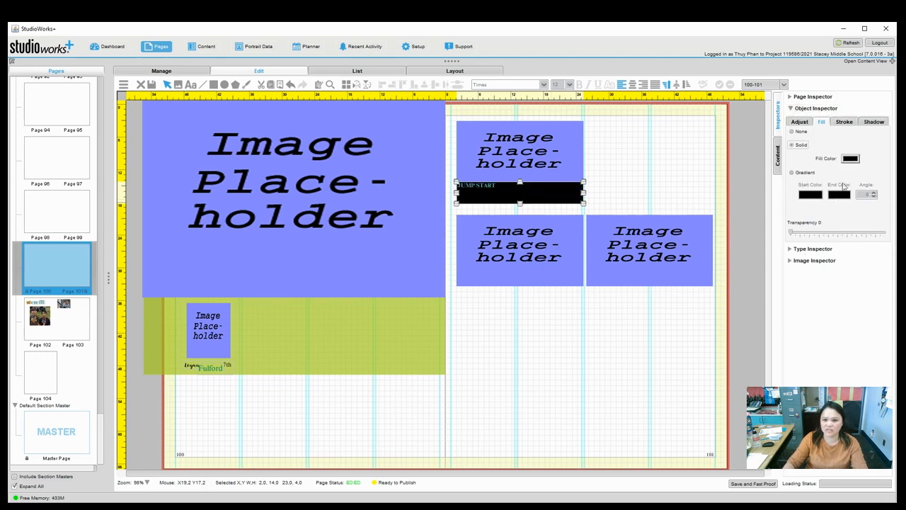
pyautogui.click(847, 160)
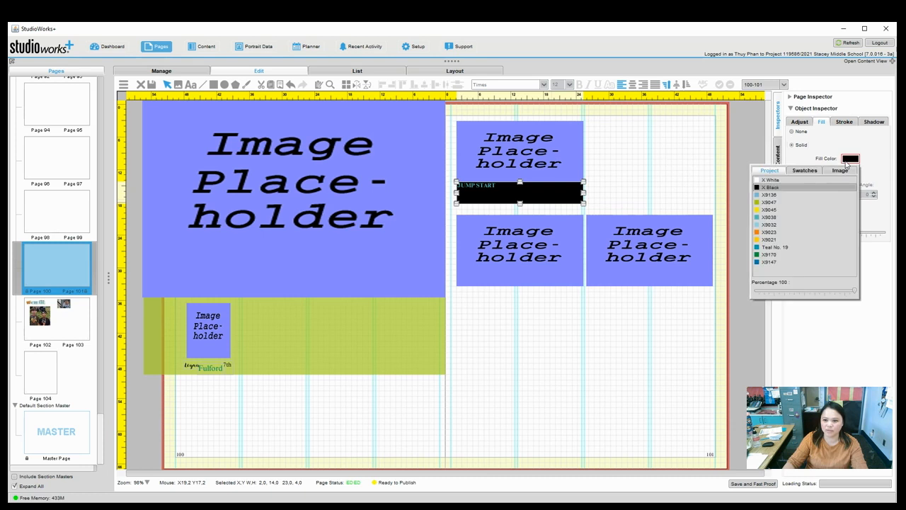
pyautogui.click(805, 180)
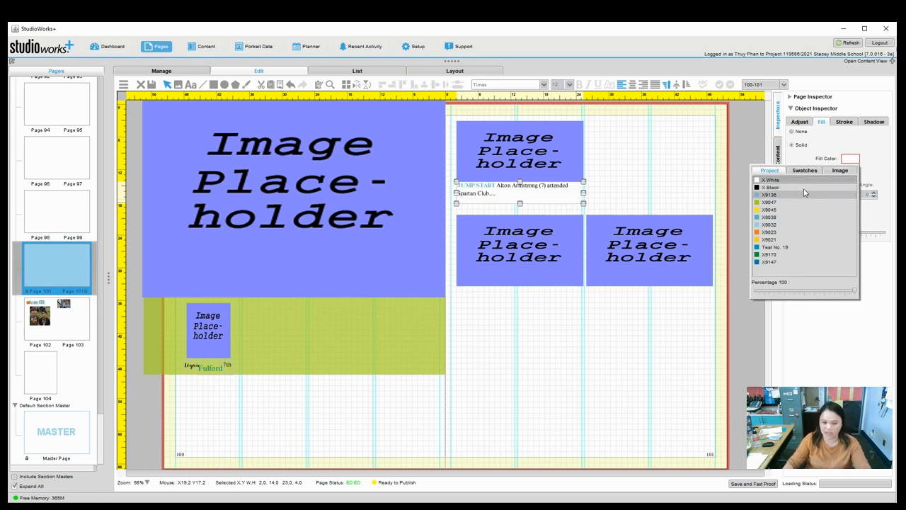
pyautogui.click(834, 145)
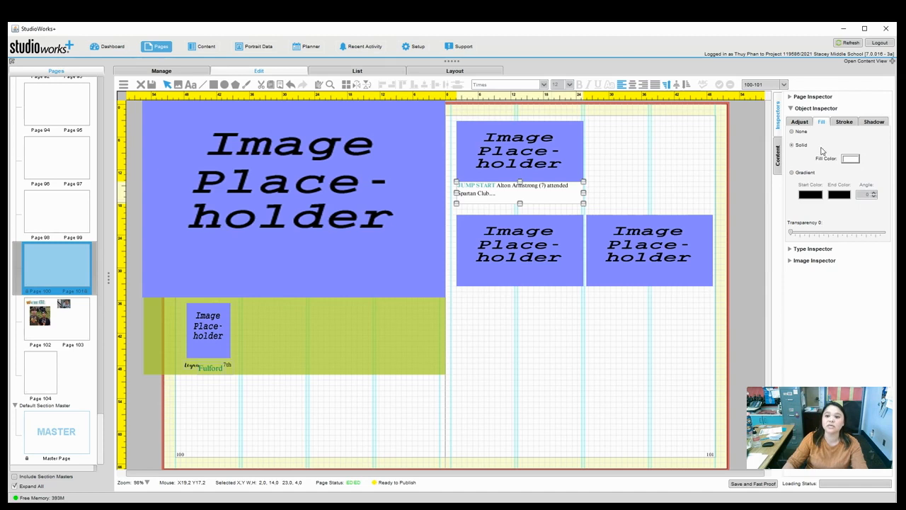
pyautogui.moveTo(792, 233); pyautogui.dragTo(817, 236)
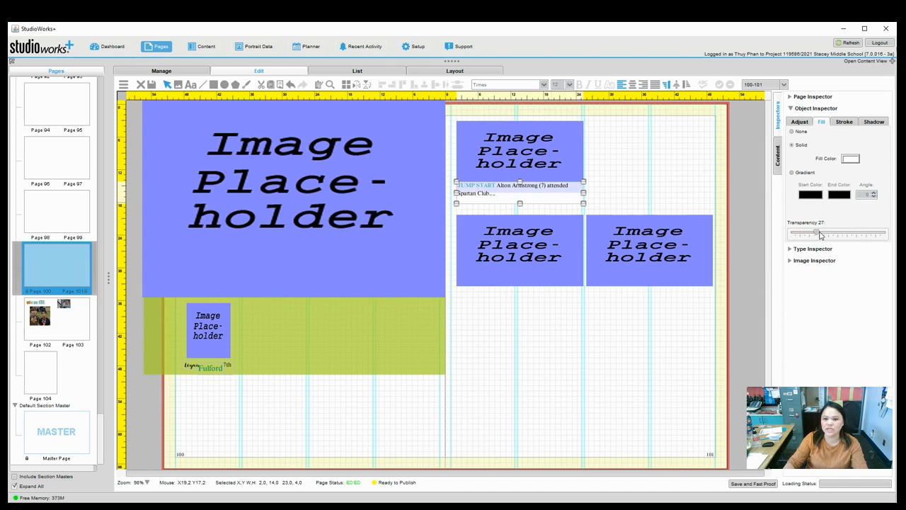
# Set the caption frame's stroke to None and shorten its height from 4.0 to 3.0.
pyautogui.click(844, 121)
pyautogui.click(841, 135)
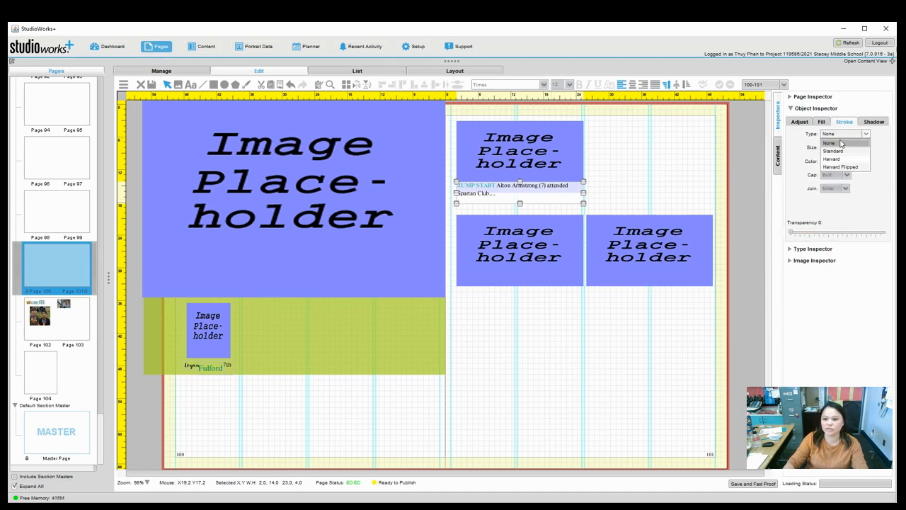
pyautogui.click(688, 189)
pyautogui.click(684, 190)
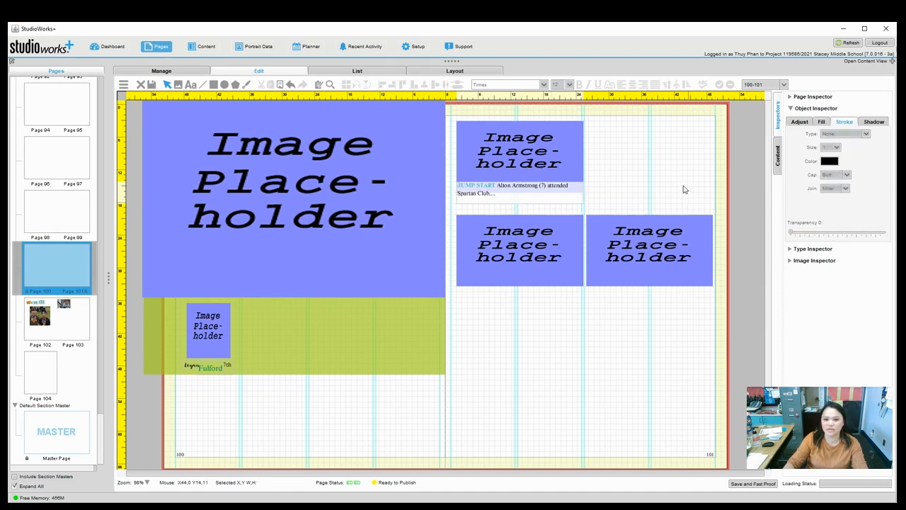
pyautogui.click(550, 199)
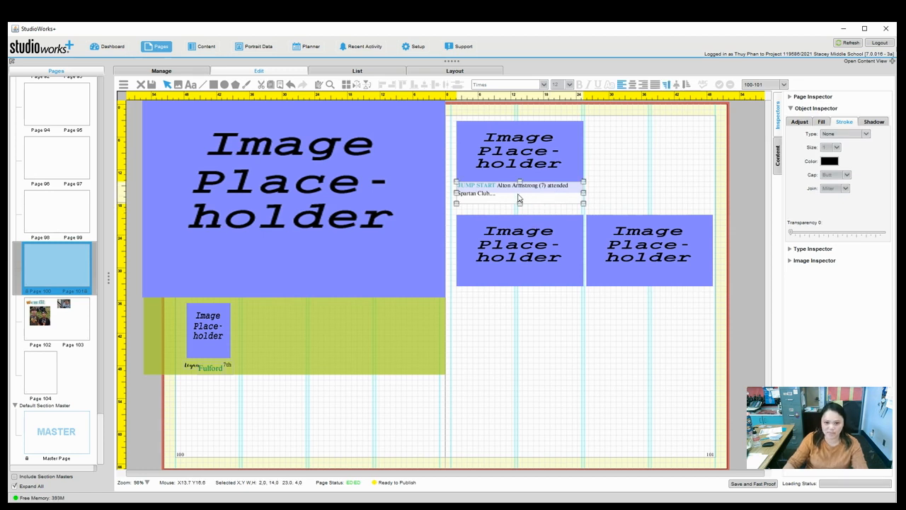
pyautogui.moveTo(521, 205); pyautogui.dragTo(524, 197)
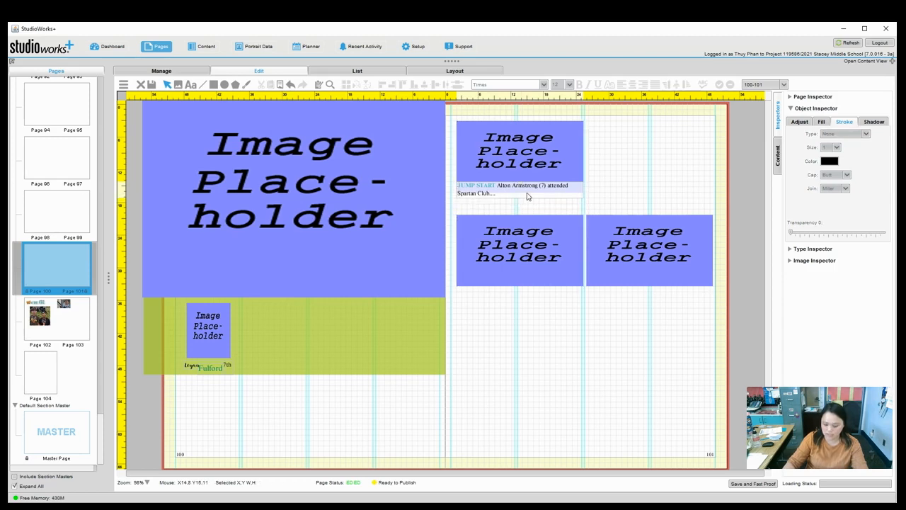
pyautogui.doubleClick(527, 196)
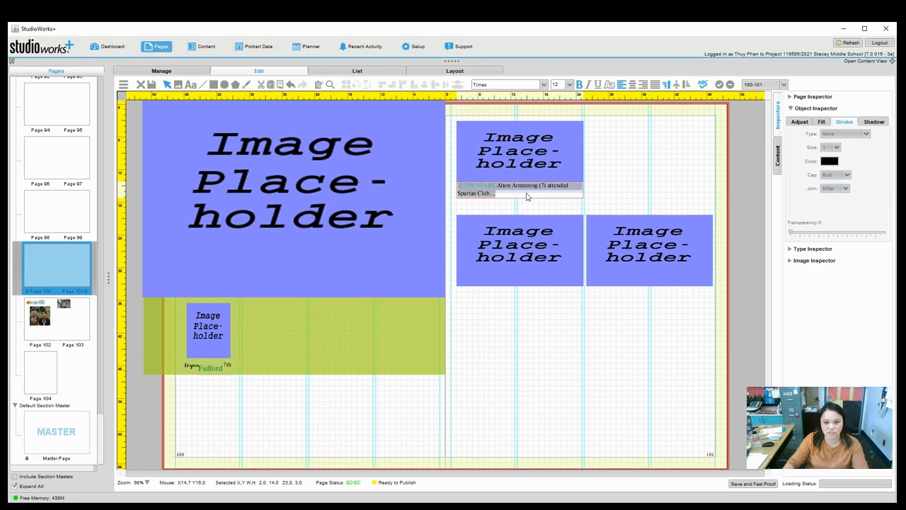
pyautogui.click(789, 108)
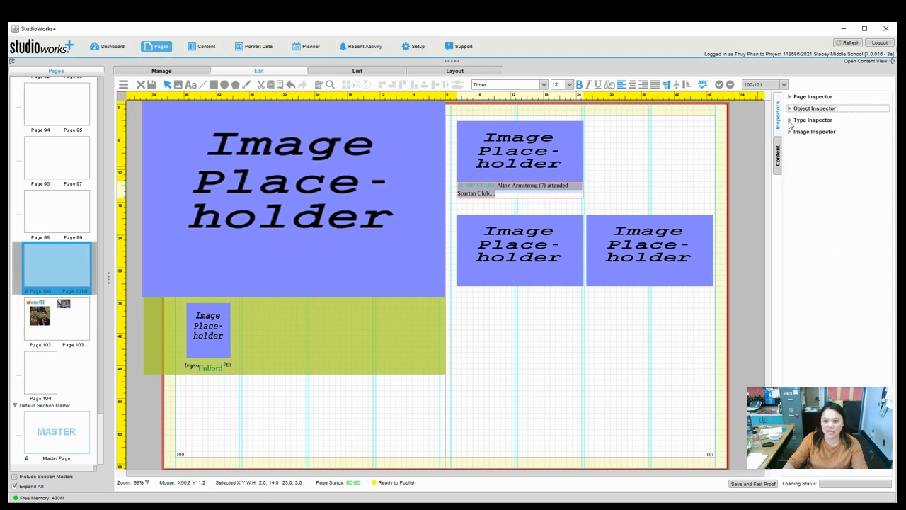
# Set the caption text font to ProximaNovaLight.
pyautogui.click(790, 122)
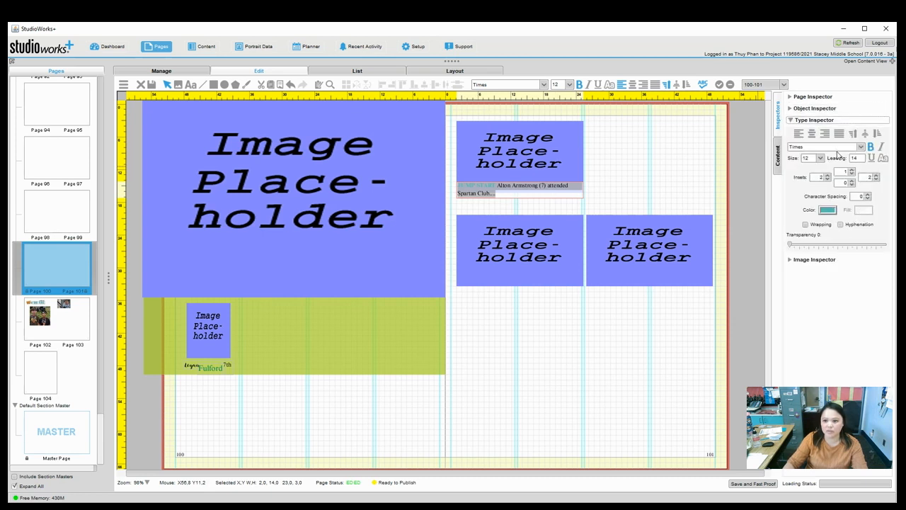
pyautogui.click(860, 149)
pyautogui.click(840, 175)
pyautogui.click(860, 147)
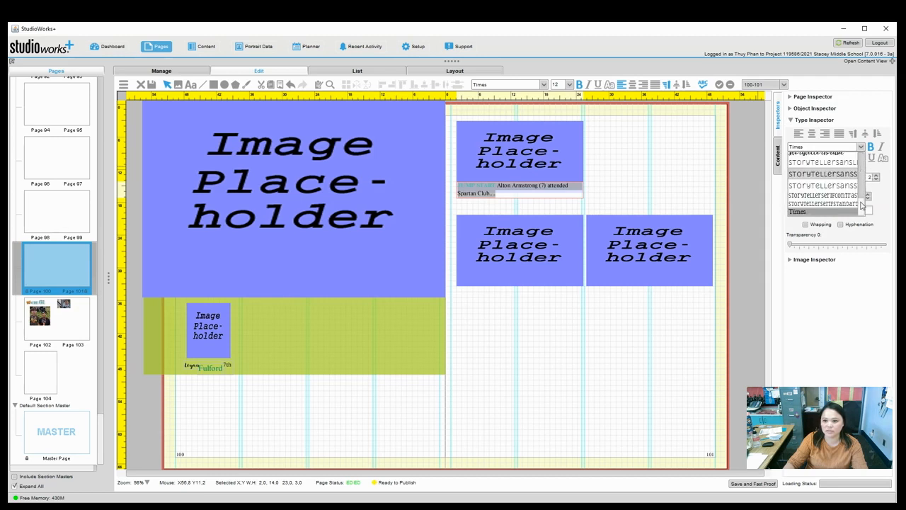
pyautogui.scroll(4, 864, 205)
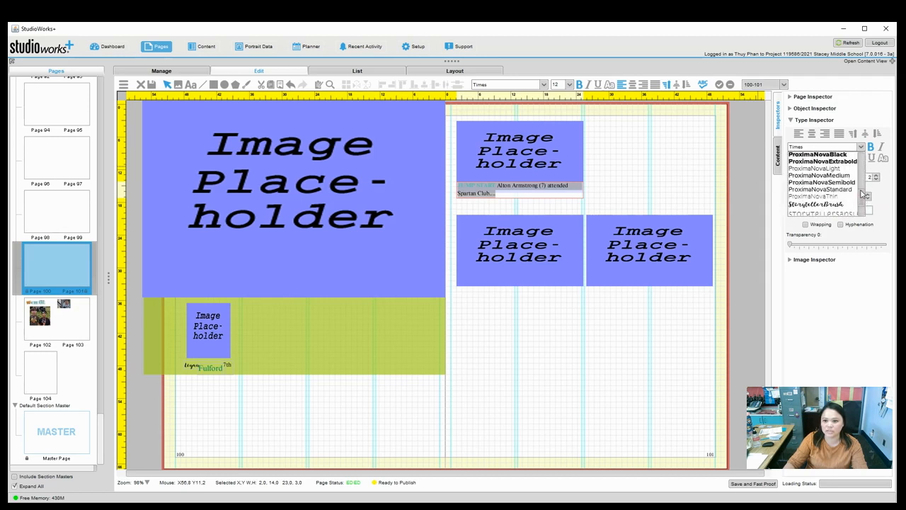
pyautogui.click(818, 171)
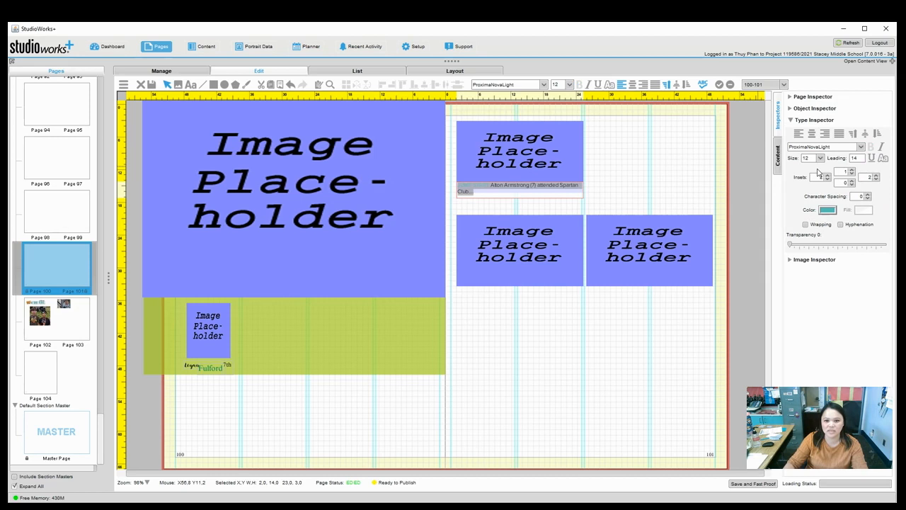
pyautogui.click(558, 200)
# Colour the JUMP START lead-in words dark blue (X9147).
pyautogui.click(486, 186)
pyautogui.moveTo(489, 186); pyautogui.dragTo(447, 188)
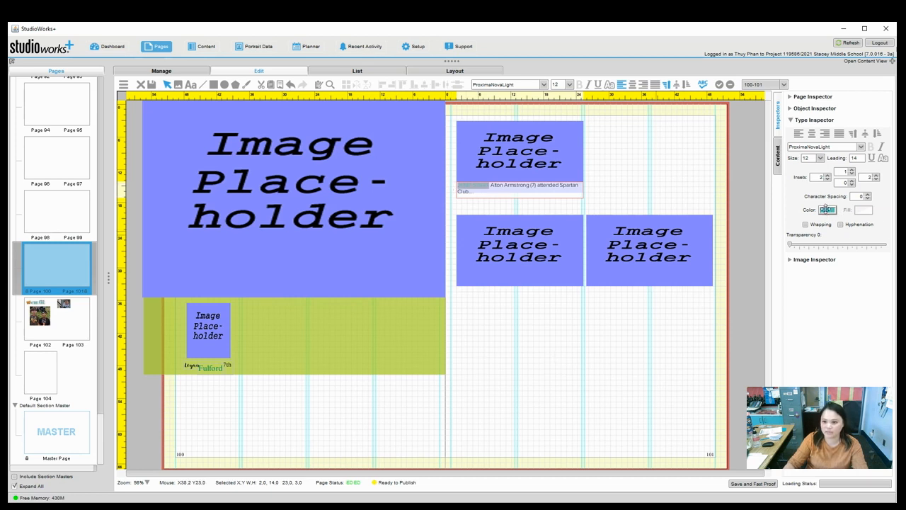
pyautogui.click(827, 210)
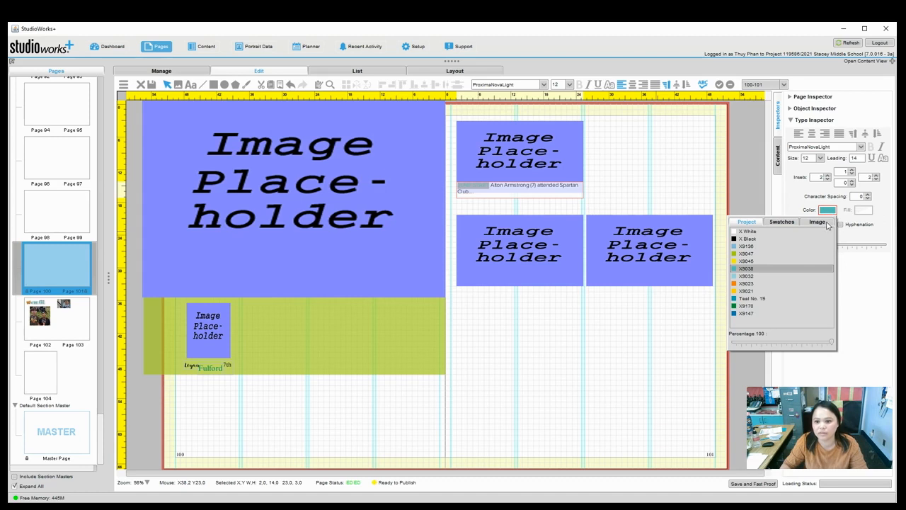
pyautogui.click(769, 313)
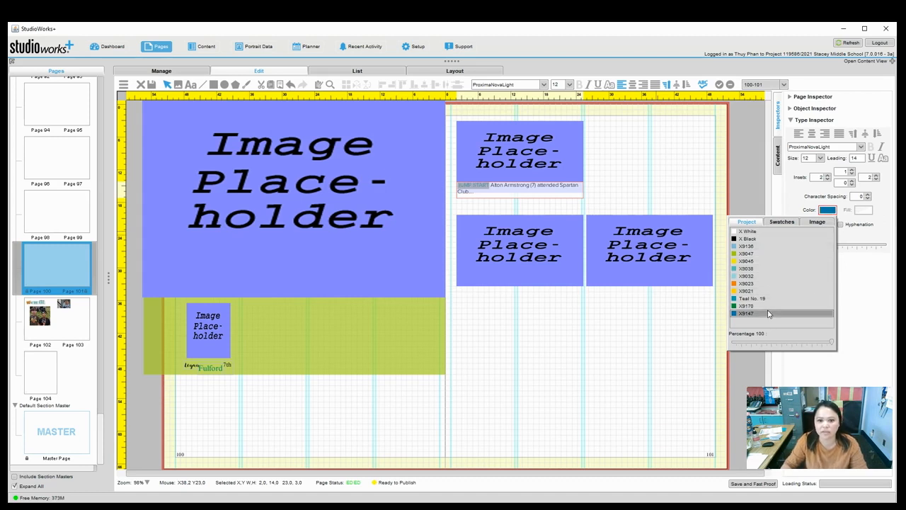
pyautogui.click(857, 265)
pyautogui.click(488, 194)
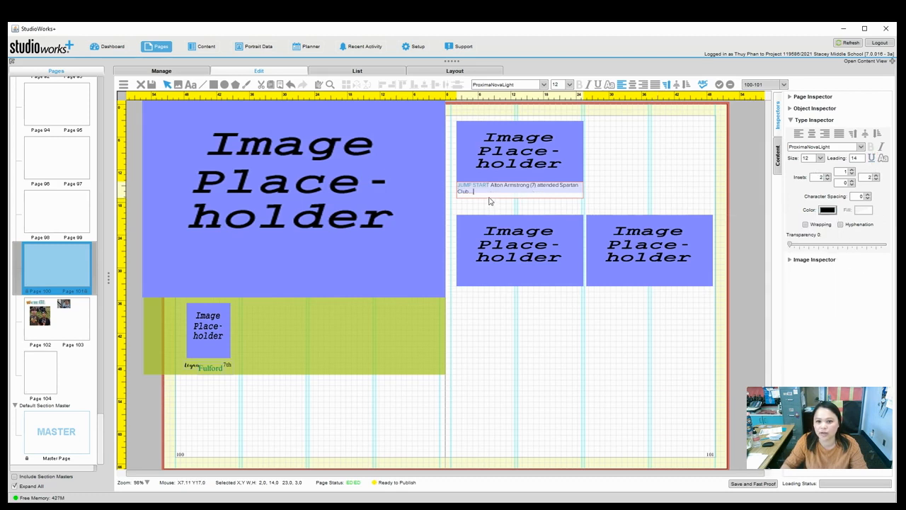
pyautogui.click(488, 188)
pyautogui.moveTo(489, 188); pyautogui.dragTo(459, 190)
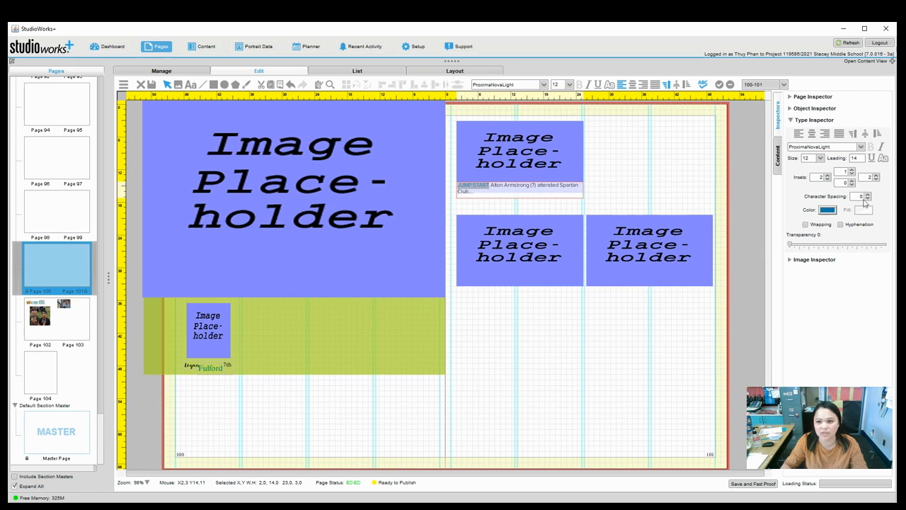
pyautogui.click(597, 331)
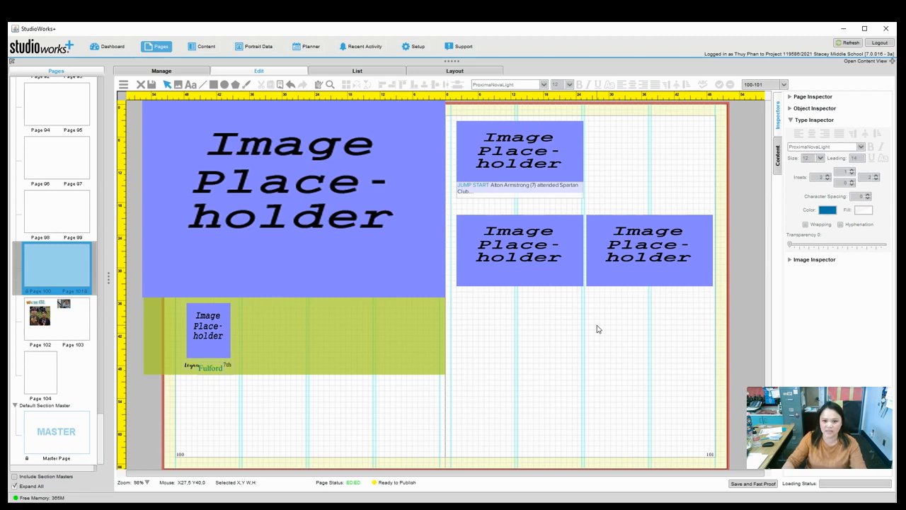
pyautogui.click(546, 196)
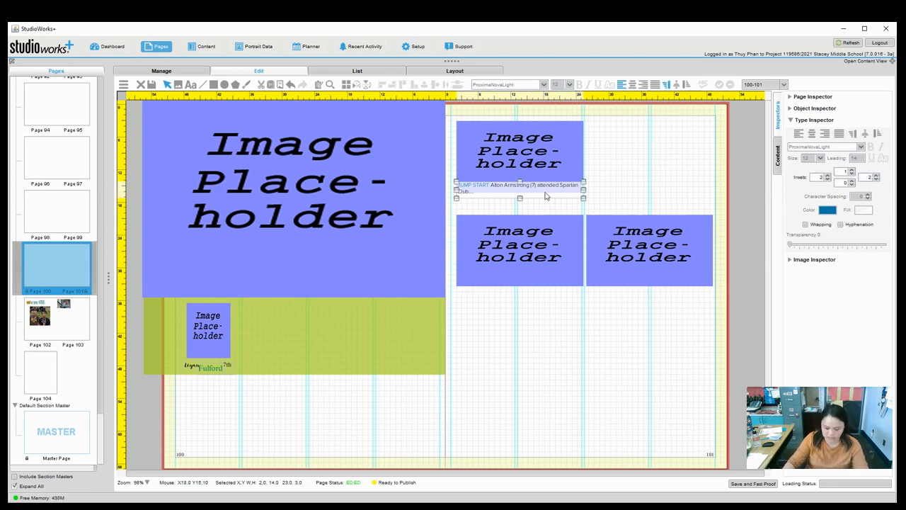
# Duplicate the JUMP START caption and place the copy under page 101's lower-left placeholder.
pyautogui.hotkey('ctrl', 'v')
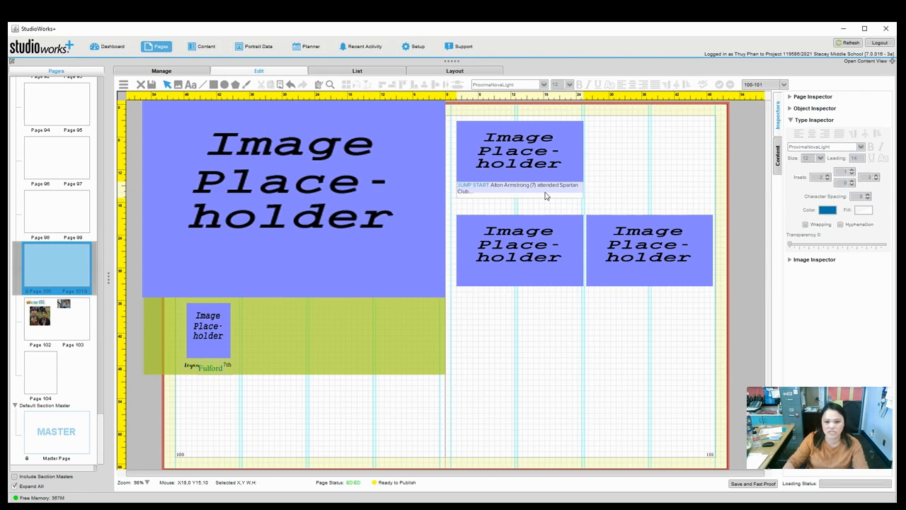
pyautogui.moveTo(546, 196); pyautogui.dragTo(544, 287)
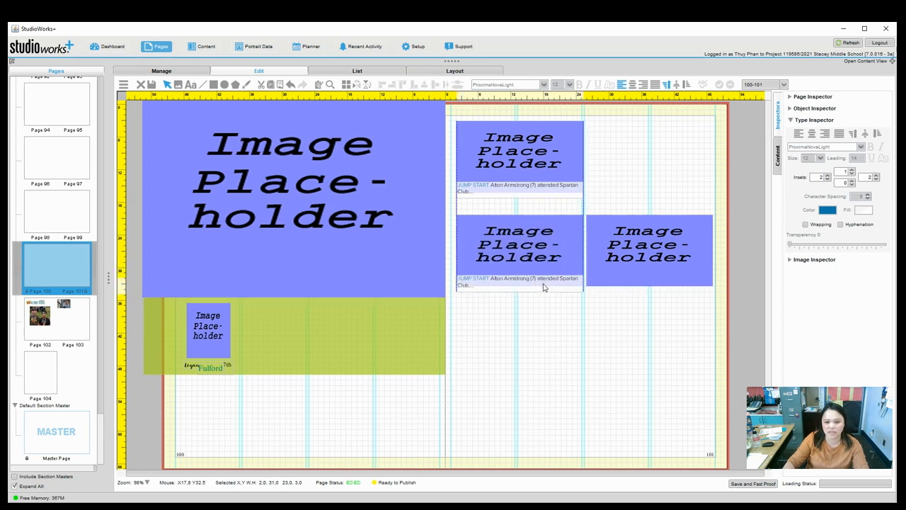
pyautogui.click(576, 327)
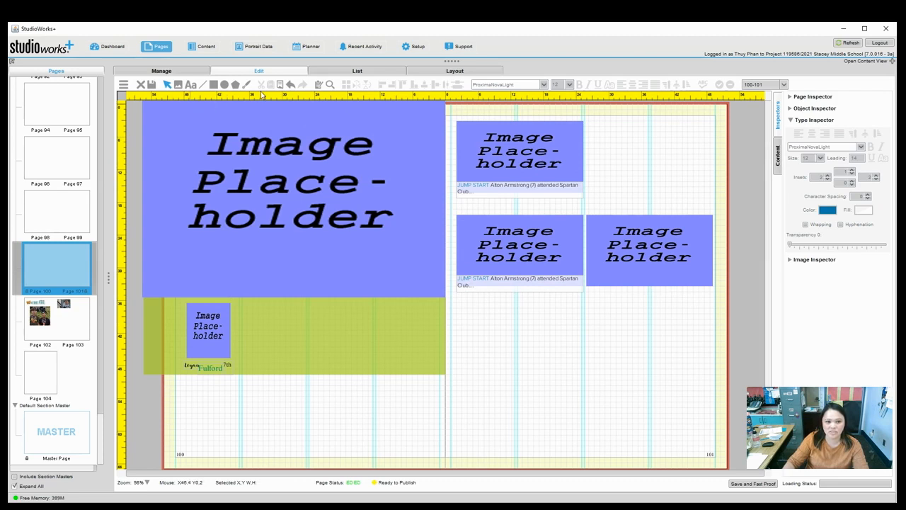
# Draw a story box beside page 101's top placeholder and type the BEAST MODE story listing the 7th graders.
pyautogui.click(191, 85)
pyautogui.click(594, 128)
pyautogui.moveTo(601, 146); pyautogui.dragTo(646, 195)
pyautogui.write('B')
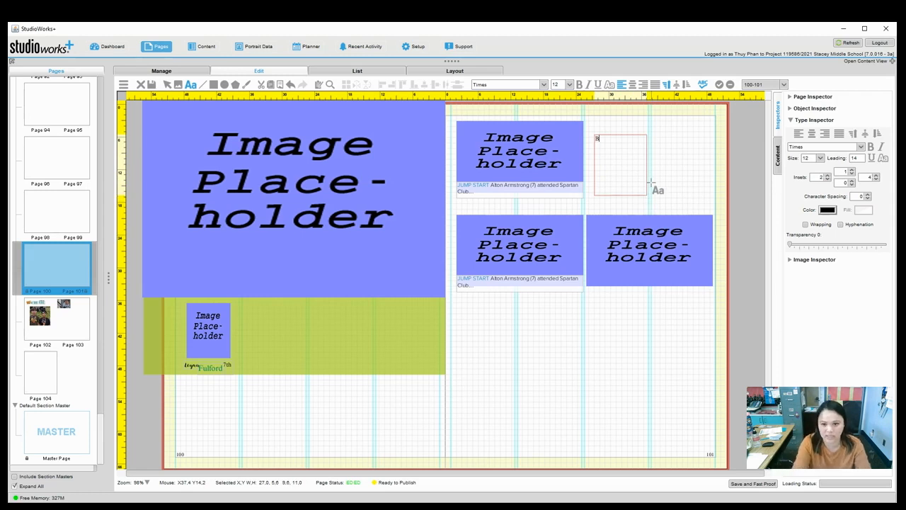
pyautogui.write('EAST MODE 7t')
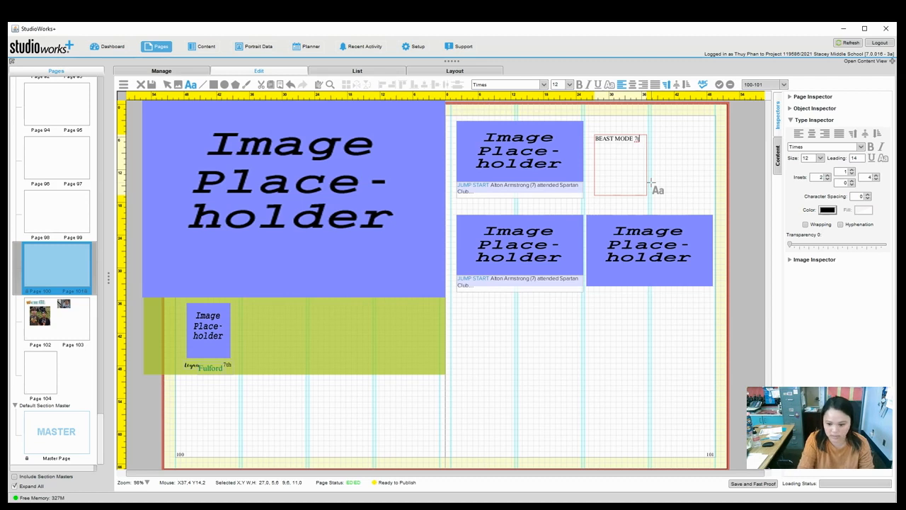
pyautogui.write('graders')
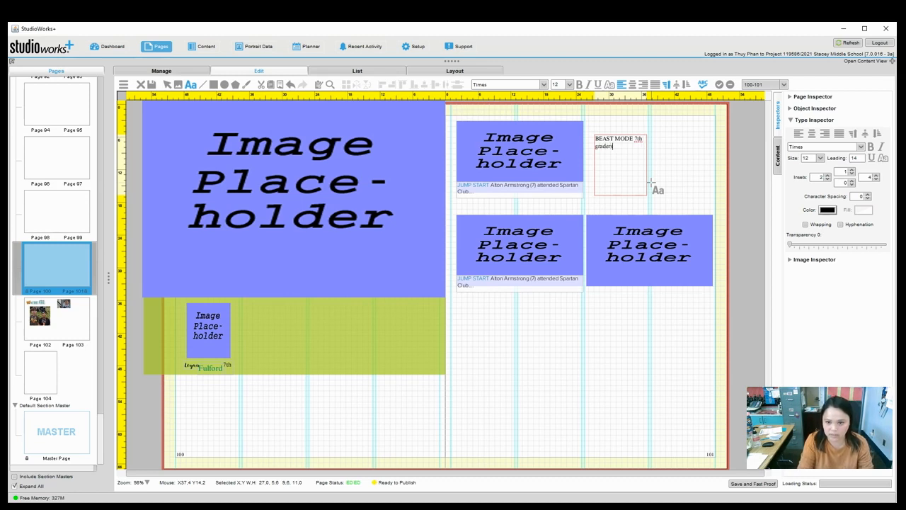
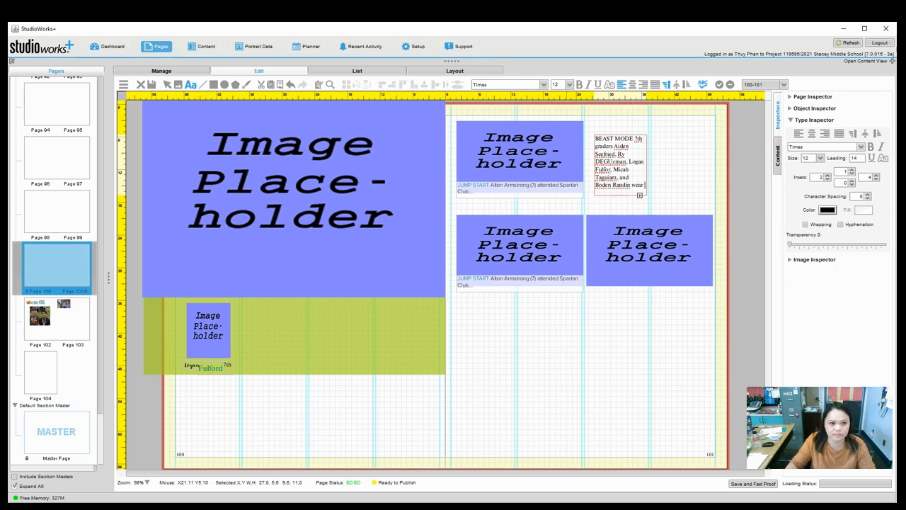
# Move the BEAST MODE story box slightly lower on page 101.
pyautogui.click(663, 211)
pyautogui.click(626, 180)
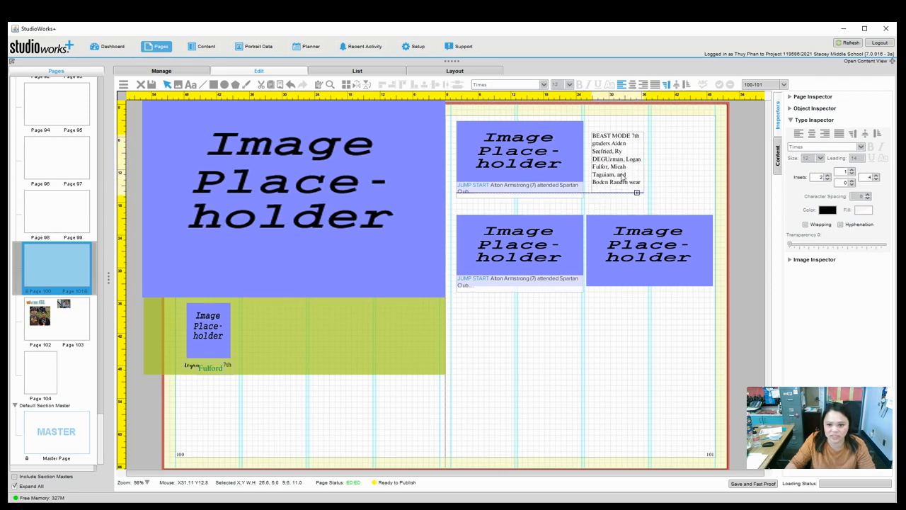
pyautogui.moveTo(624, 177); pyautogui.dragTo(651, 180)
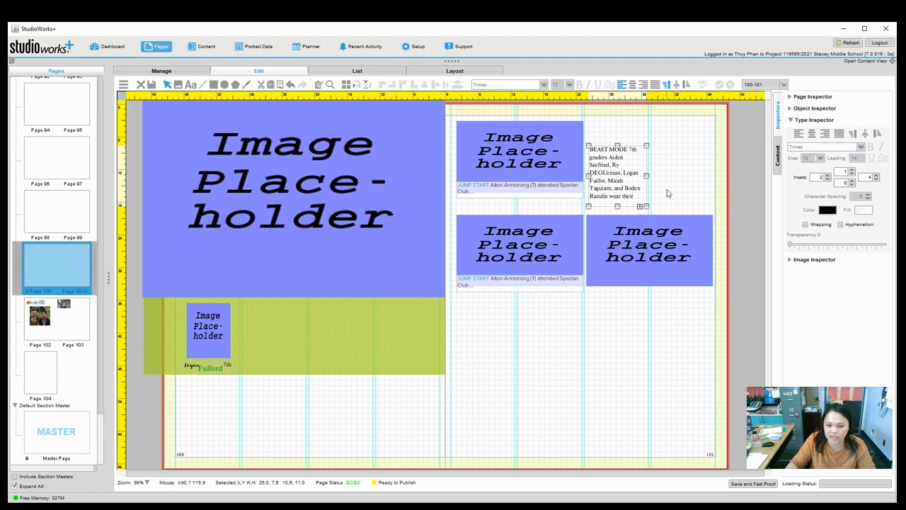
# Continue the overflowing story into a linked box placed as the right-hand column.
pyautogui.click(669, 193)
pyautogui.click(626, 198)
pyautogui.click(640, 212)
pyautogui.click(640, 210)
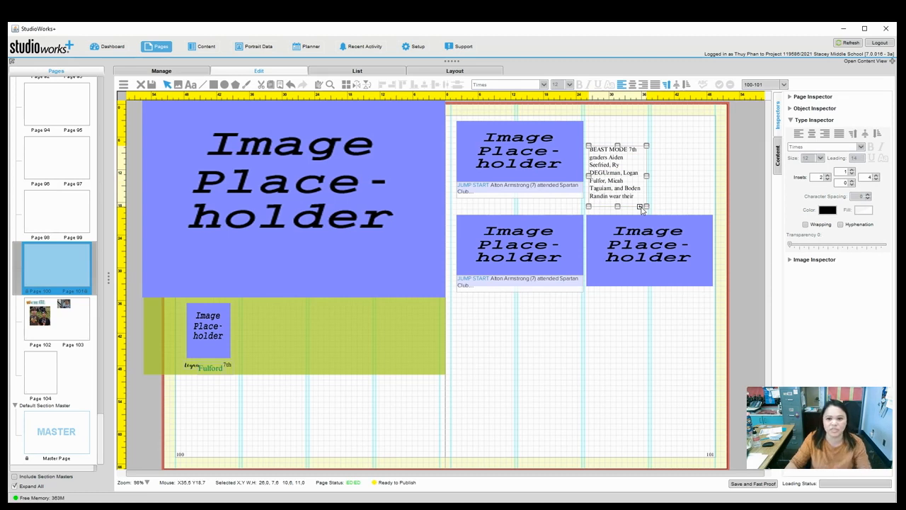
pyautogui.click(640, 207)
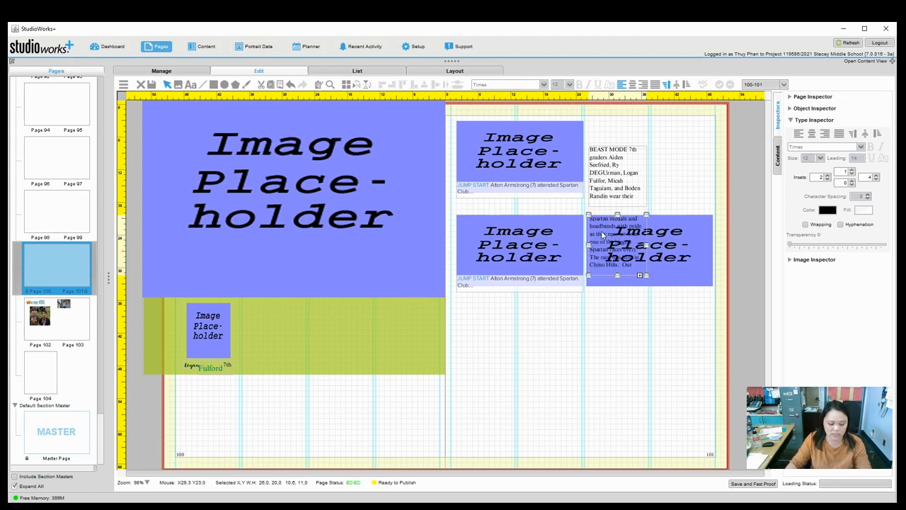
pyautogui.hotkey('ctrl', 'z')
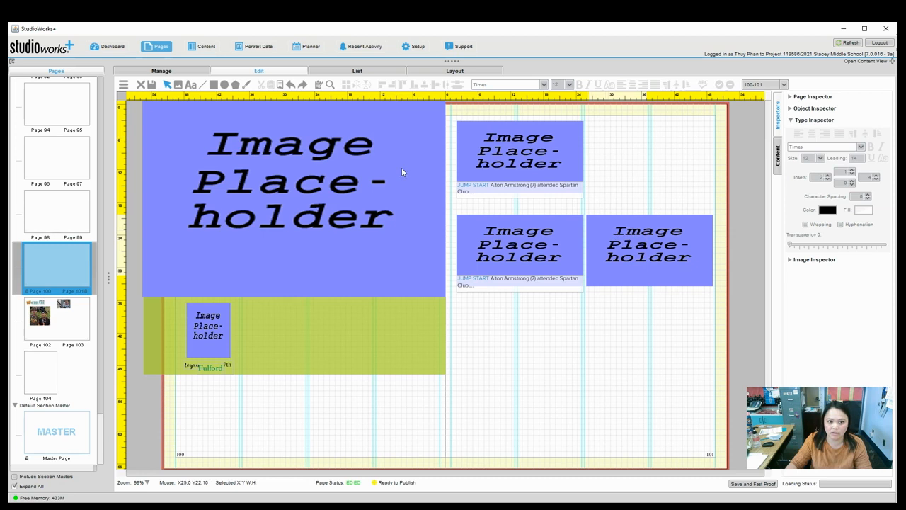
pyautogui.hotkey('ctrl', 'y')
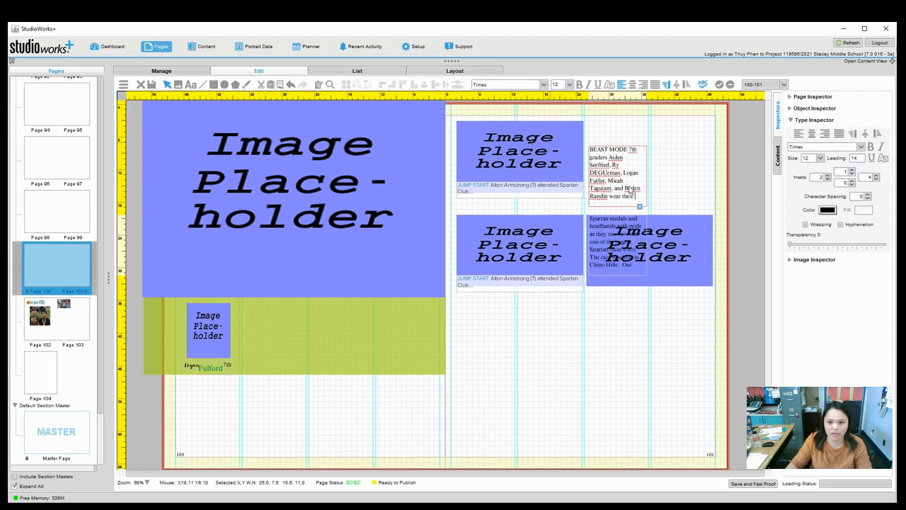
pyautogui.moveTo(640, 226); pyautogui.dragTo(692, 170)
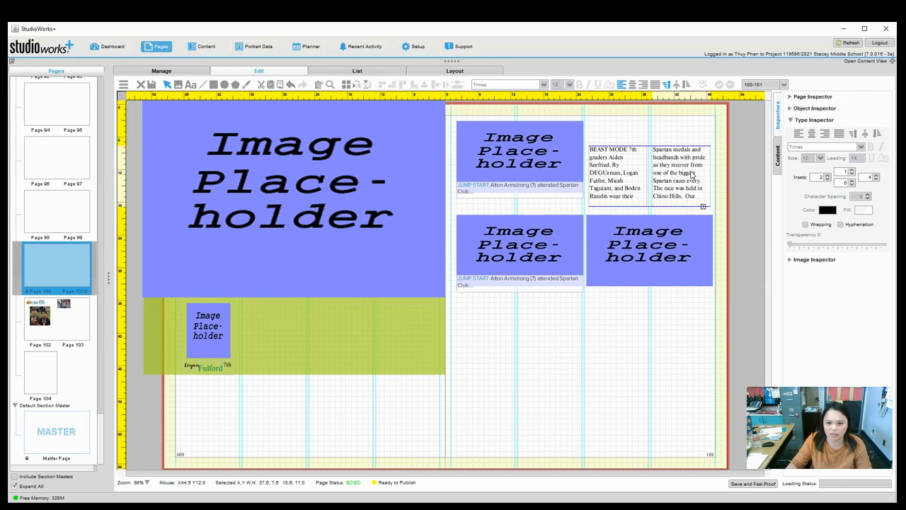
pyautogui.click(691, 172)
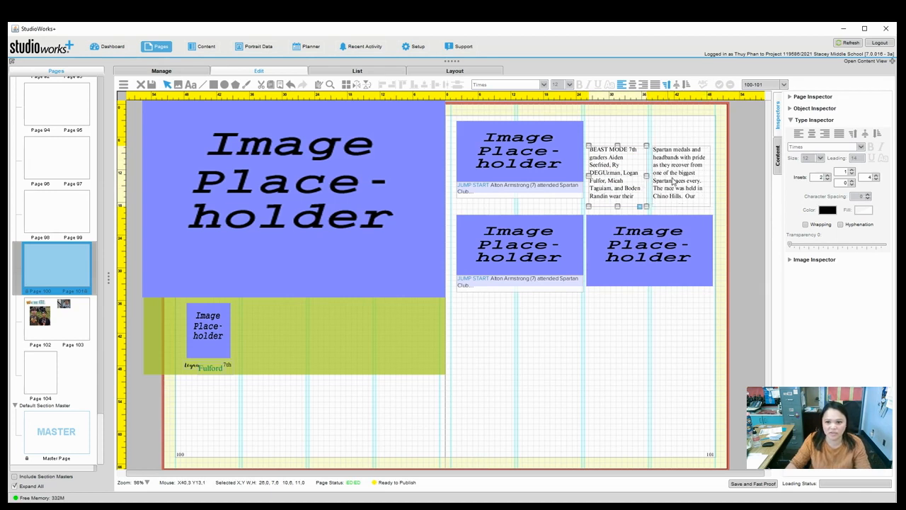
pyautogui.click(635, 185)
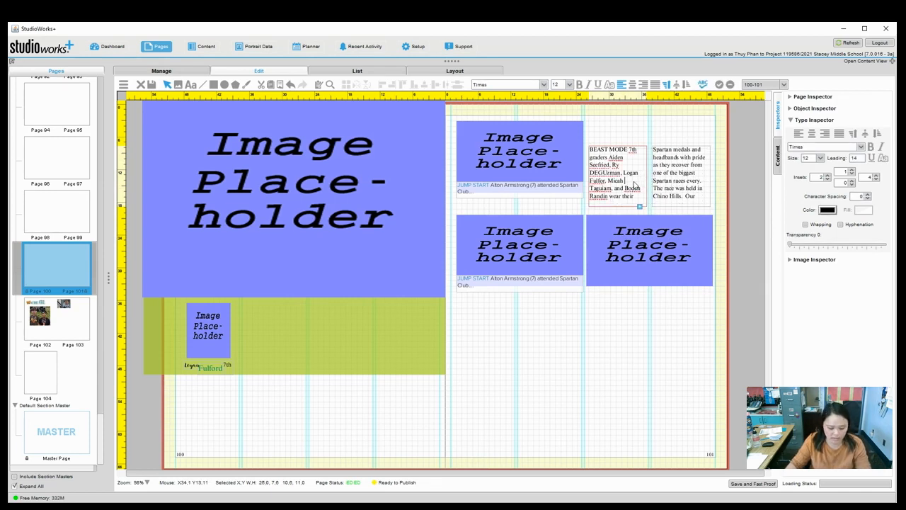
# Set the two-column BEAST MODE story to 10 pt with full justification.
pyautogui.doubleClick(635, 185)
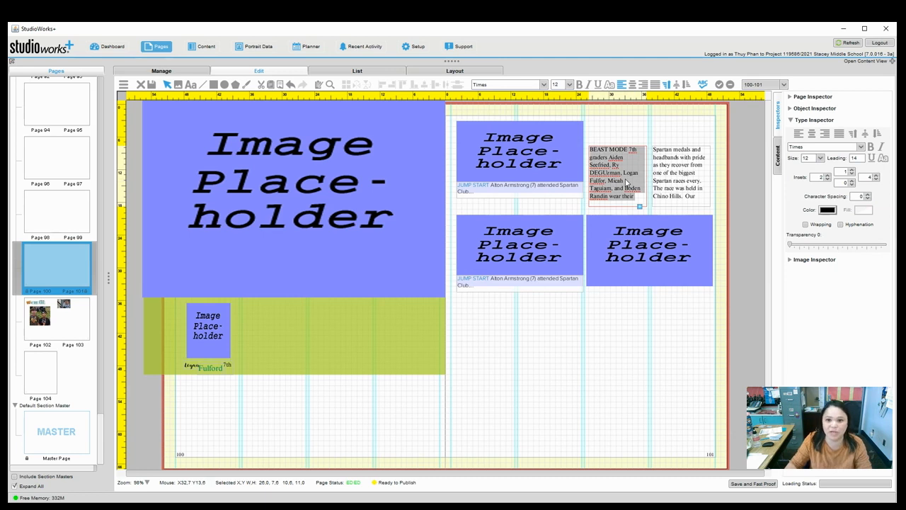
pyautogui.click(570, 85)
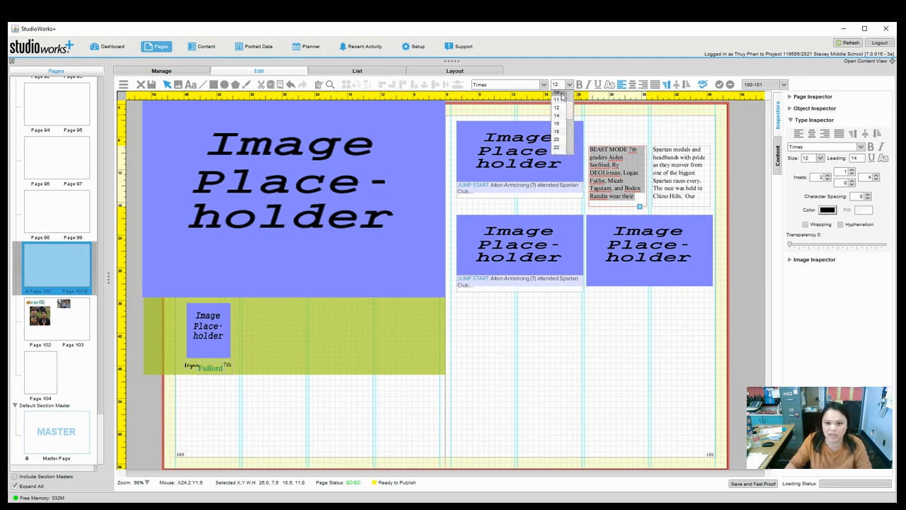
pyautogui.click(557, 93)
pyautogui.click(743, 206)
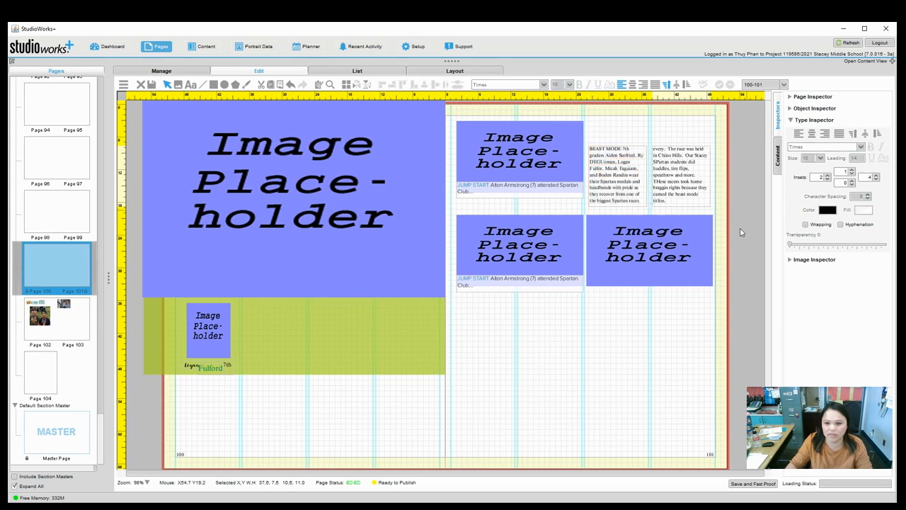
pyautogui.click(642, 195)
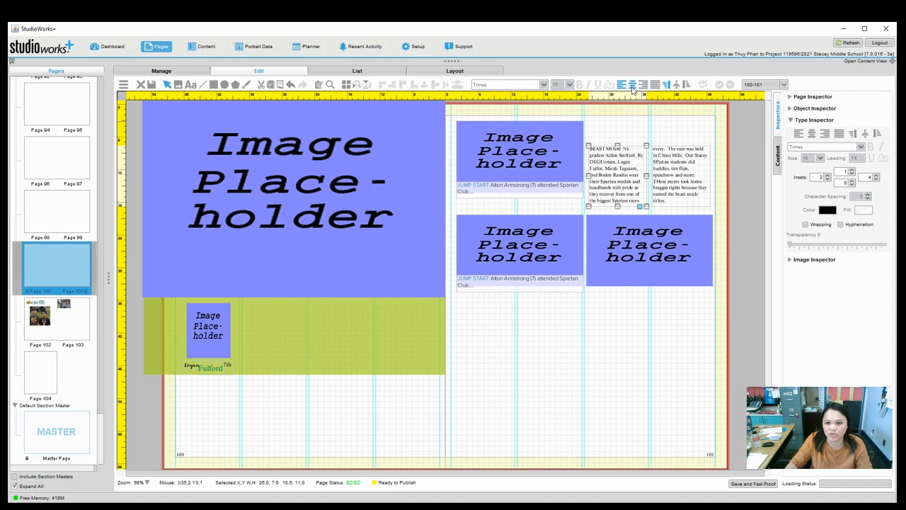
pyautogui.click(657, 85)
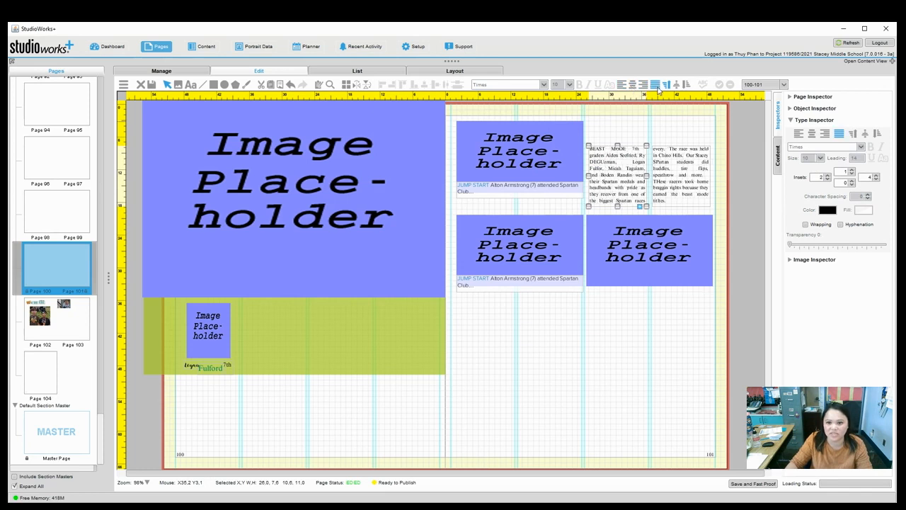
pyautogui.click(727, 221)
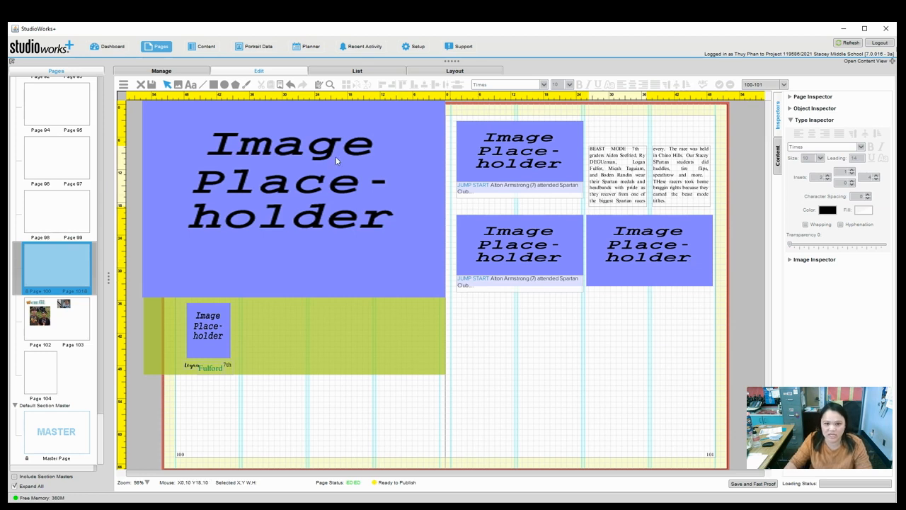
pyautogui.click(191, 85)
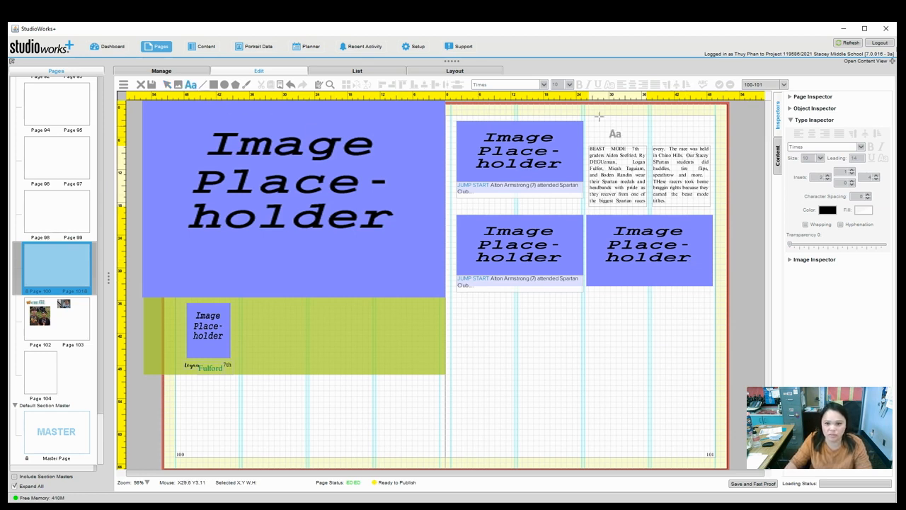
# Draw a headline frame above the story columns and type 'BEASTING IT OUT'.
pyautogui.moveTo(595, 116); pyautogui.dragTo(709, 140)
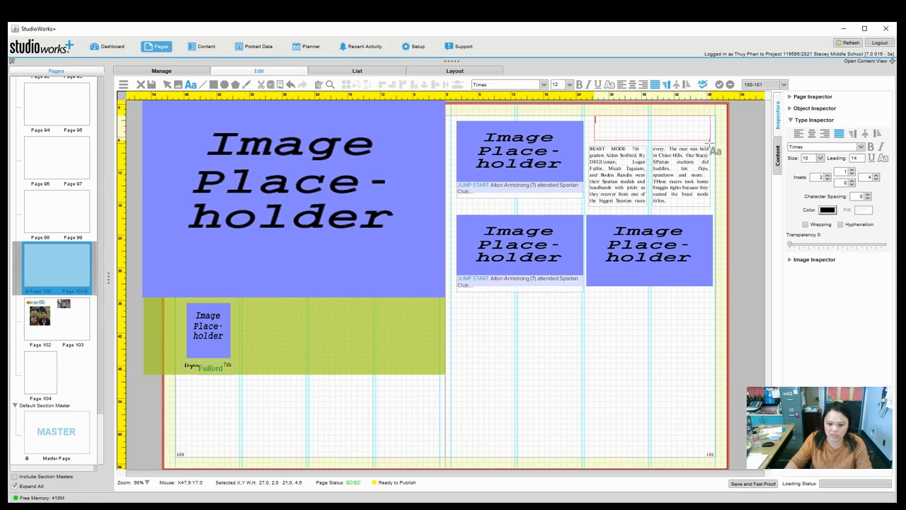
pyautogui.write('BES')
pyautogui.press('BackSpace')
pyautogui.write('ASTING')
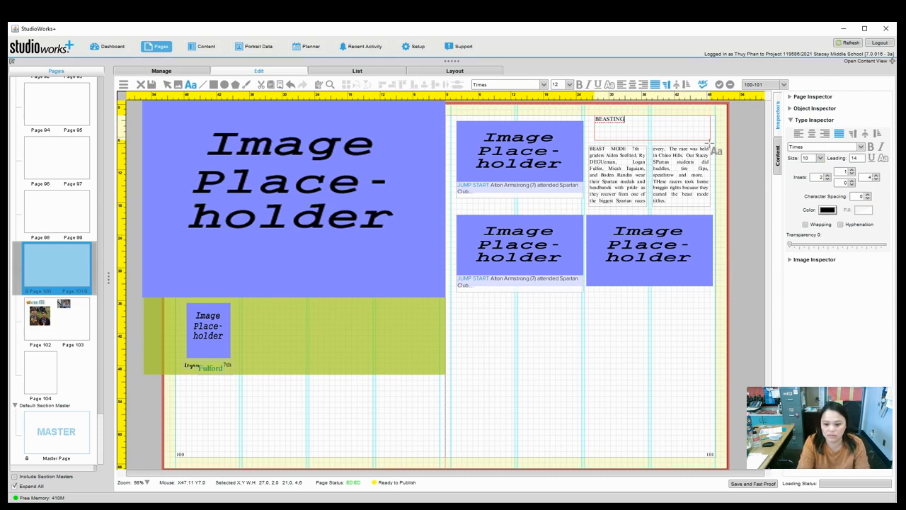
pyautogui.write(' IT OUT')
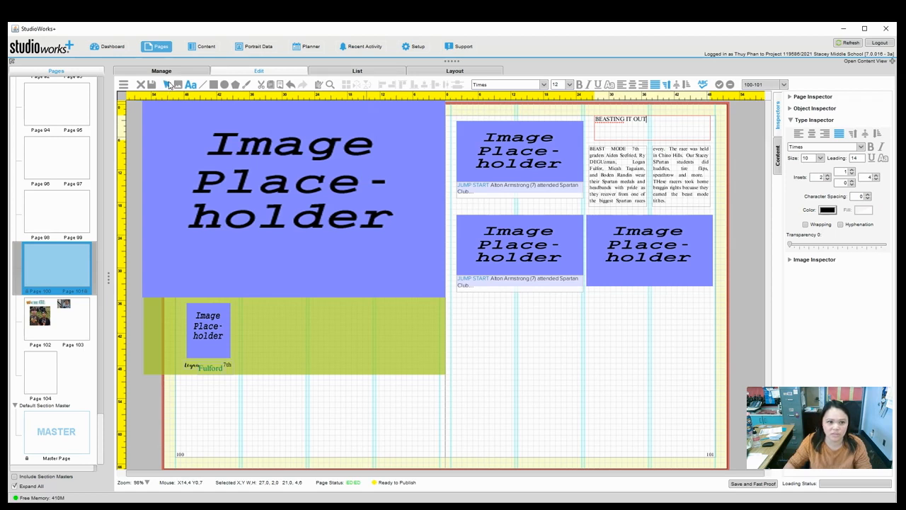
pyautogui.tripleClick(621, 121)
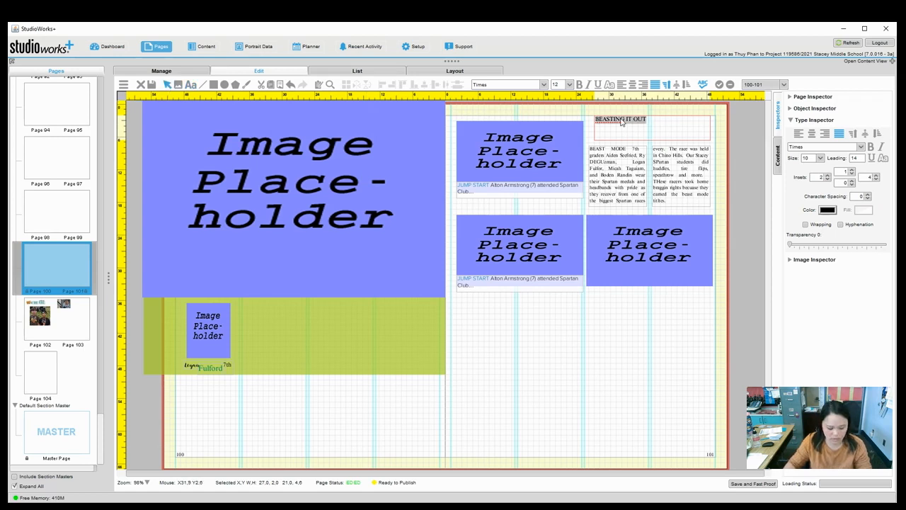
# Try headline sizes of 28 pt and then 36 pt for BEASTING IT OUT.
pyautogui.click(569, 84)
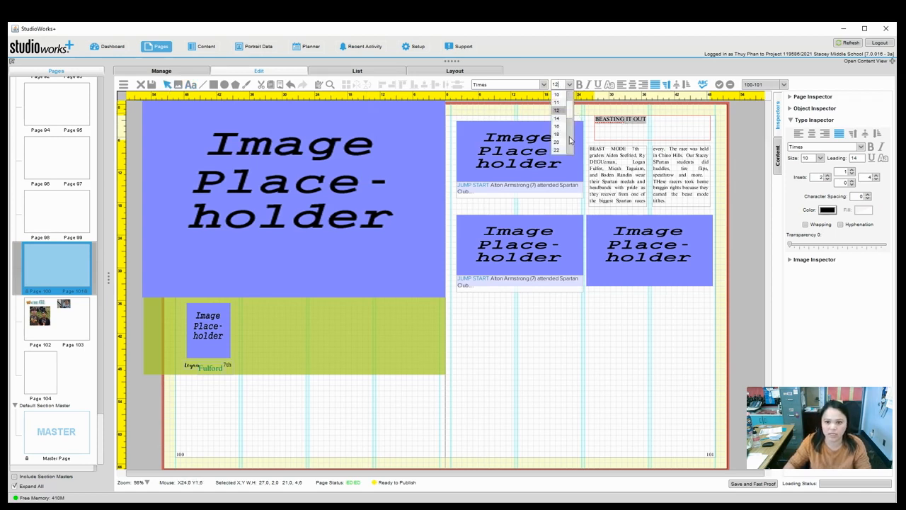
pyautogui.click(559, 110)
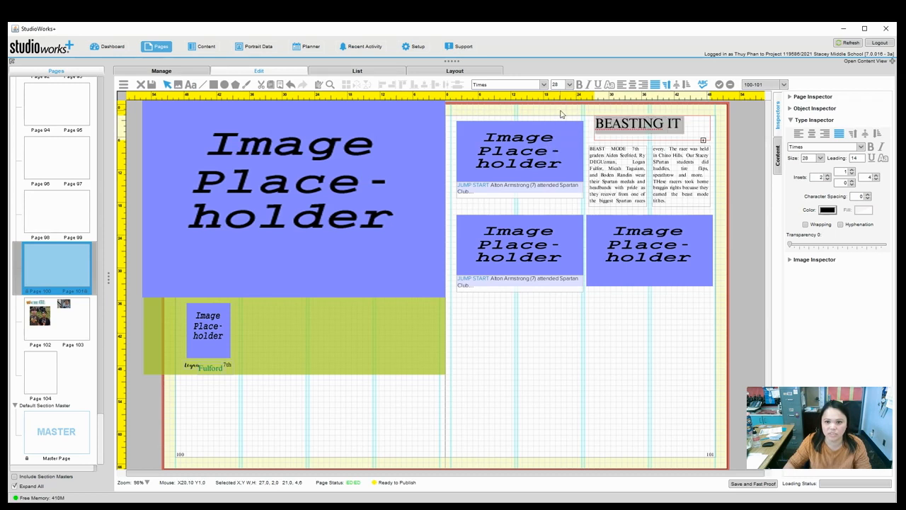
pyautogui.click(569, 84)
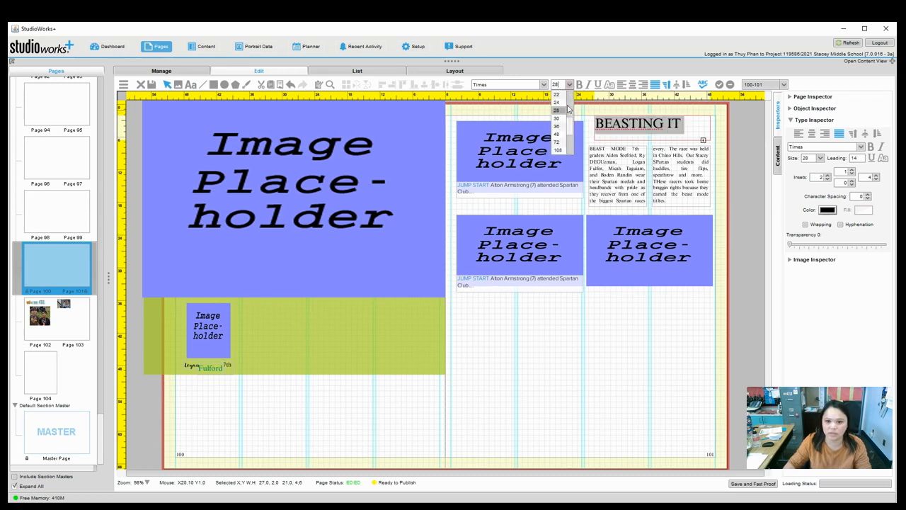
pyautogui.click(559, 126)
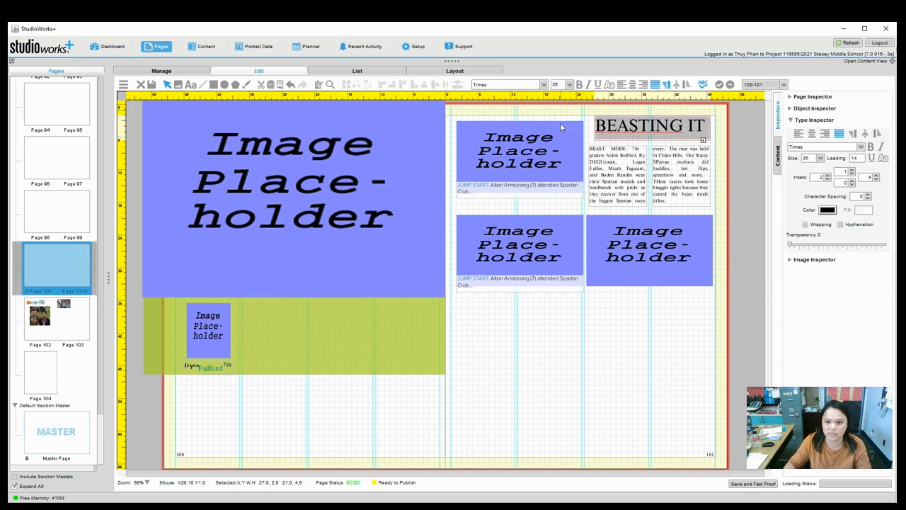
pyautogui.click(656, 127)
pyautogui.press('Escape')
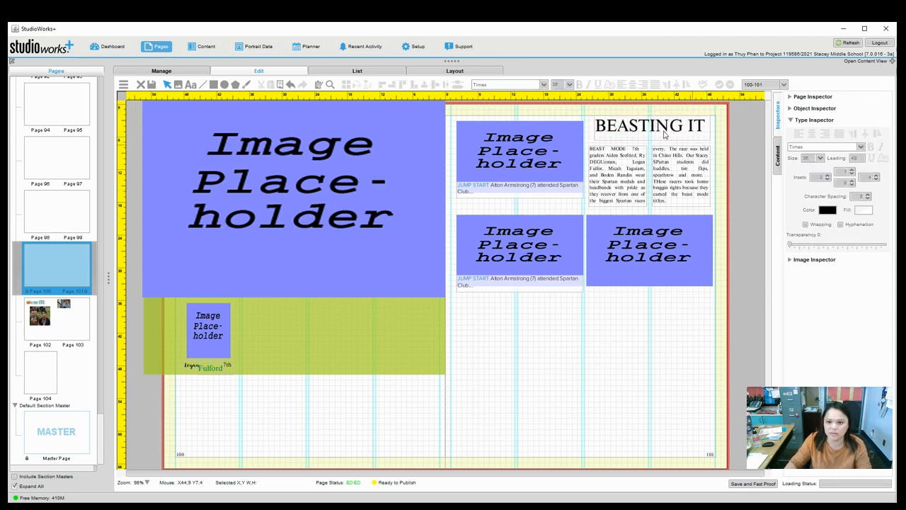
pyautogui.click(665, 132)
pyautogui.click(666, 132)
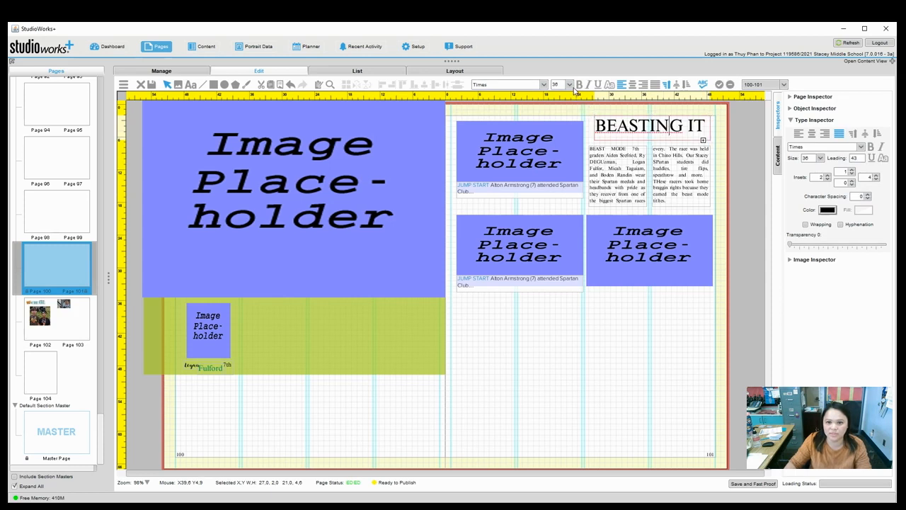
# Settle the BEASTING IT OUT headline at 28 pt on a single line.
pyautogui.click(569, 84)
pyautogui.click(557, 110)
pyautogui.tripleClick(659, 126)
pyautogui.click(658, 126)
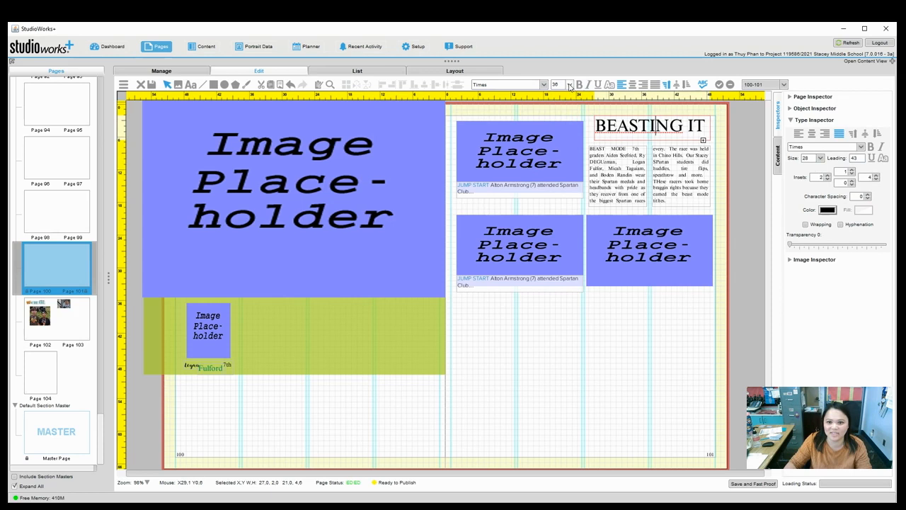
pyautogui.click(569, 85)
pyautogui.click(562, 118)
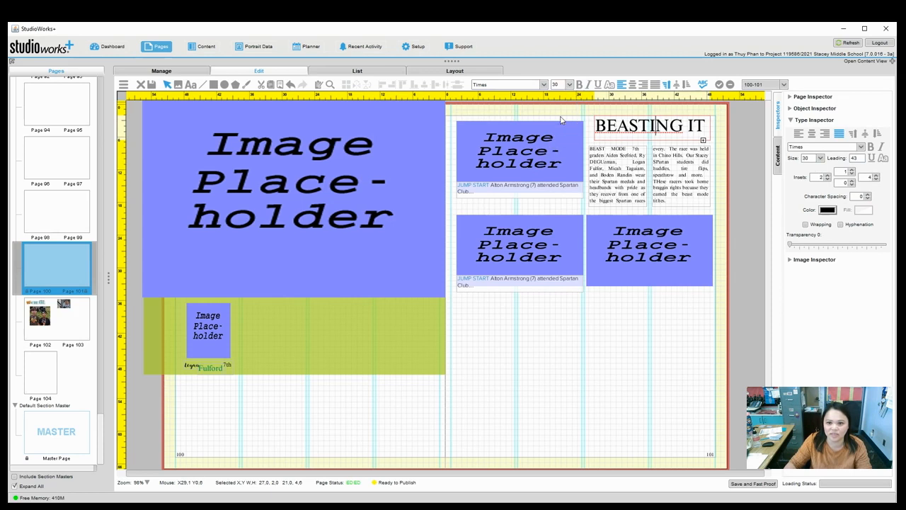
pyautogui.tripleClick(620, 126)
pyautogui.click(617, 125)
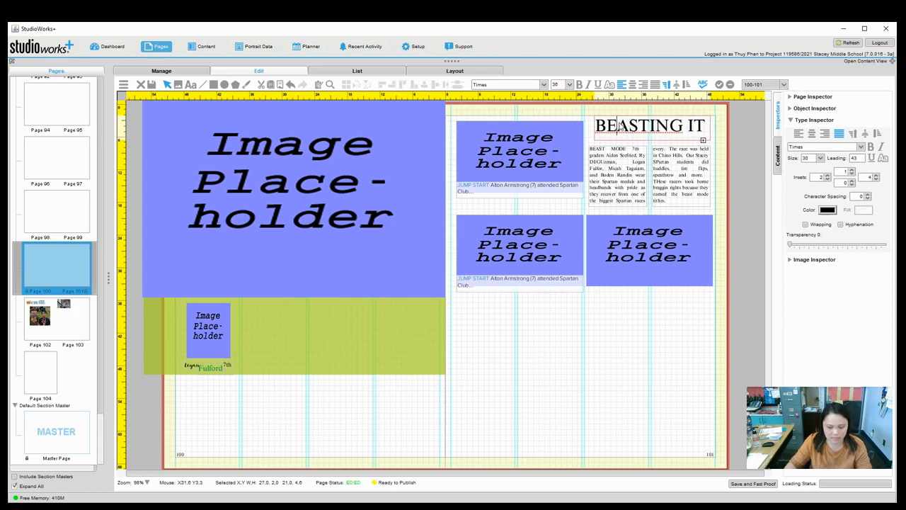
pyautogui.tripleClick(613, 122)
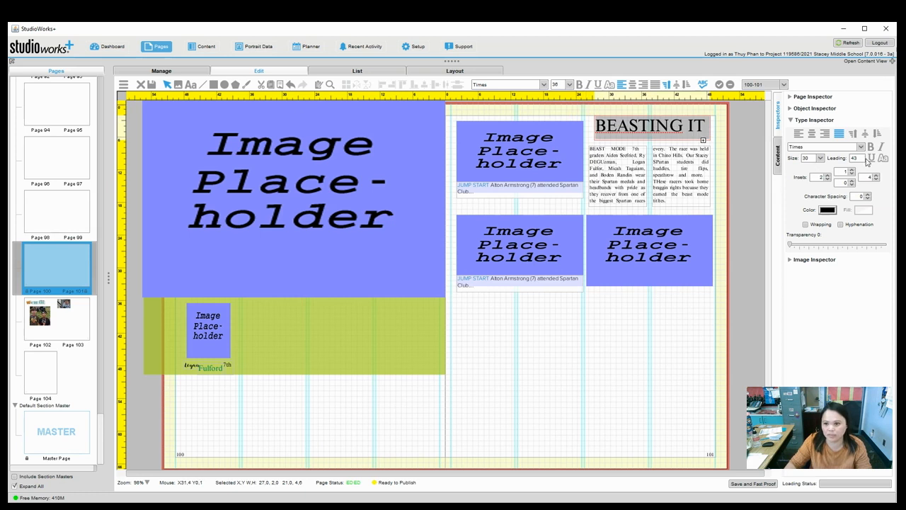
pyautogui.click(820, 158)
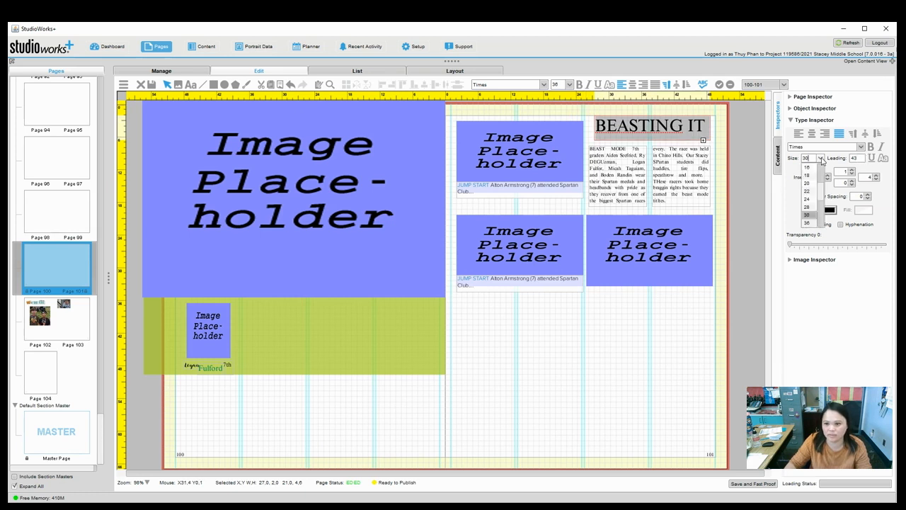
pyautogui.click(810, 207)
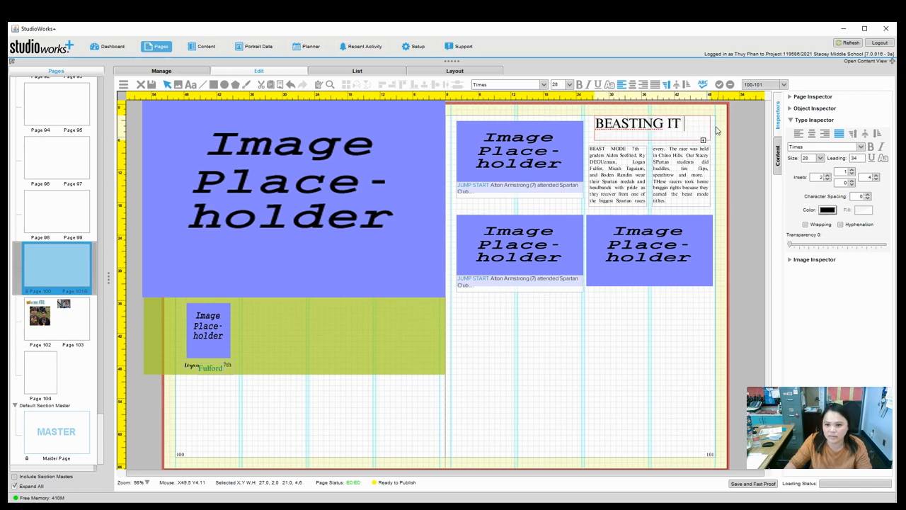
pyautogui.click(717, 131)
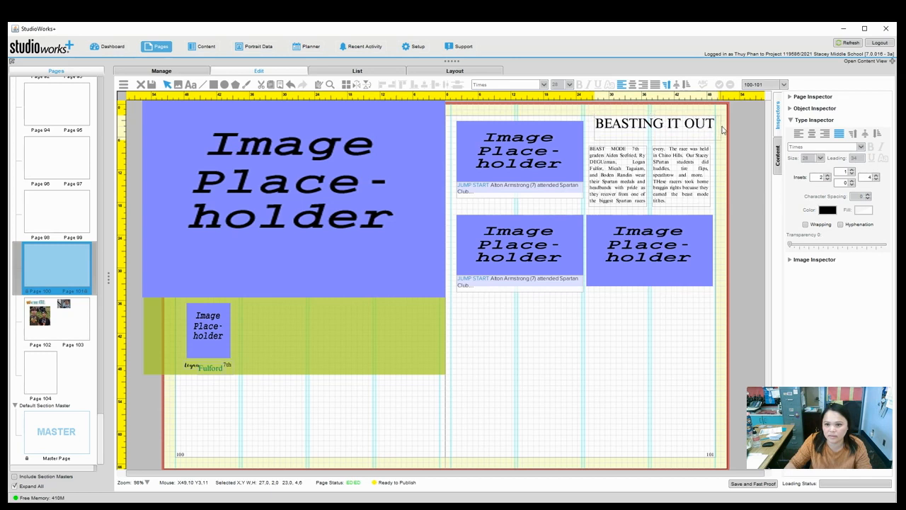
# Narrow the headline box so its right edge snaps to the column guide.
pyautogui.click(713, 126)
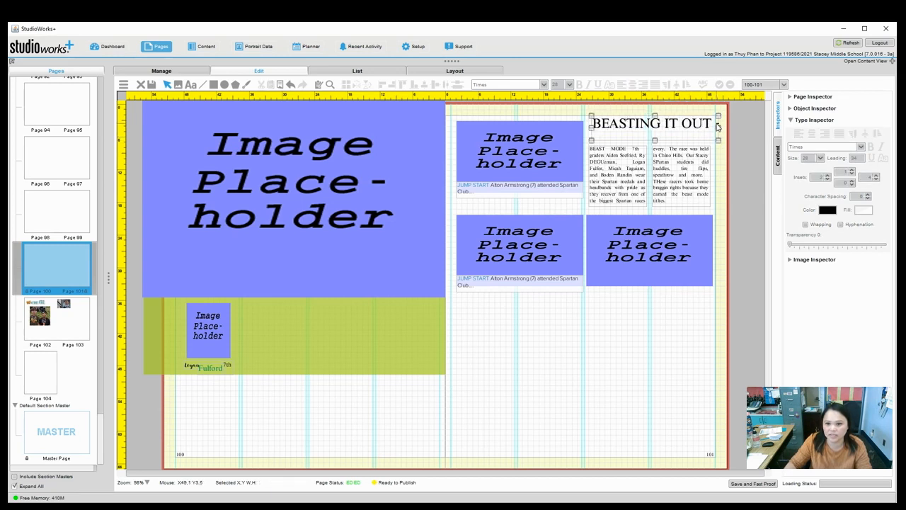
pyautogui.moveTo(719, 129); pyautogui.dragTo(716, 131)
pyautogui.click(728, 163)
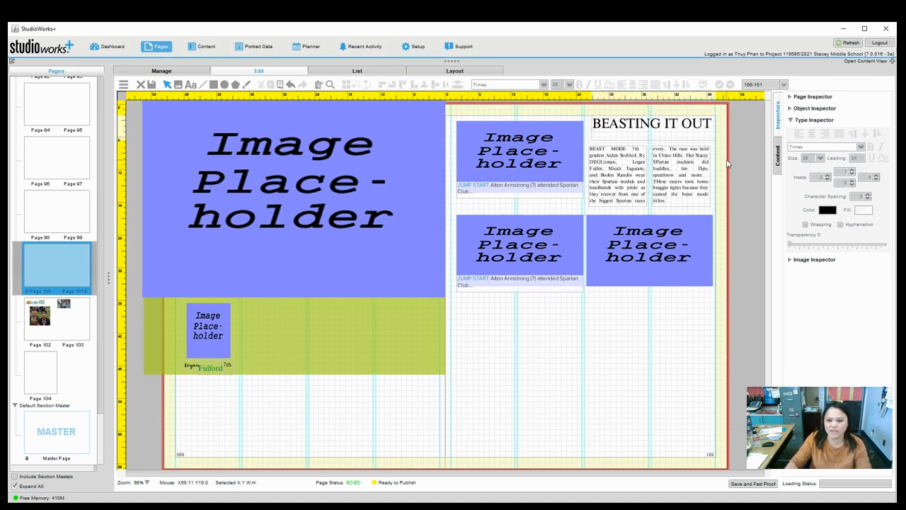
pyautogui.click(640, 127)
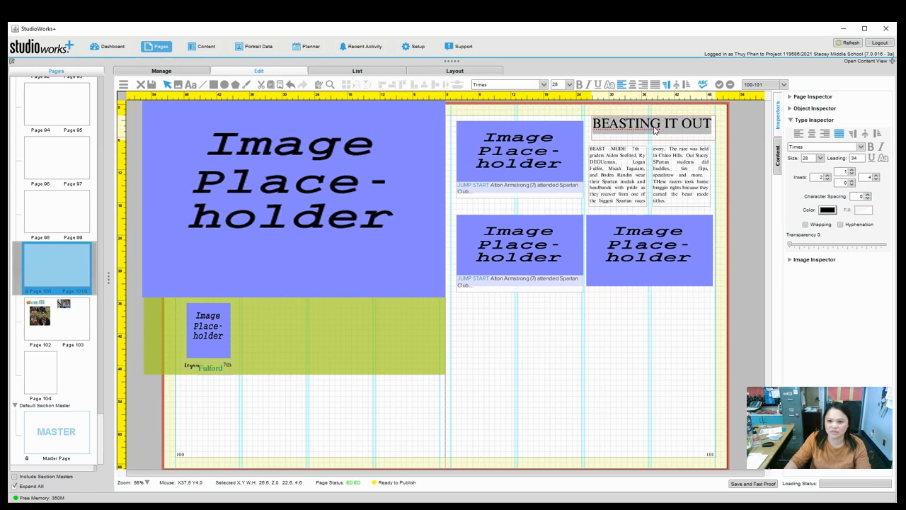
# Color the word BEASTING olive green X9047, leaving IT OUT black.
pyautogui.moveTo(661, 130); pyautogui.dragTo(593, 130)
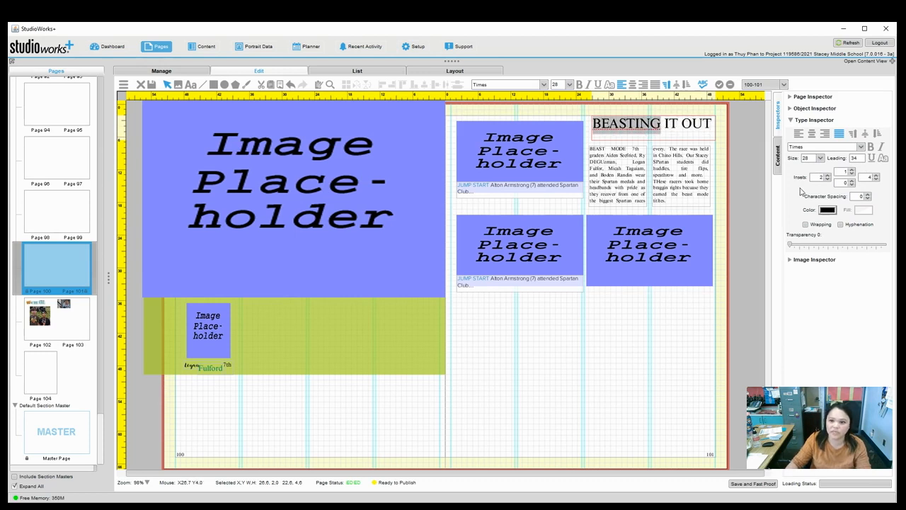
pyautogui.click(827, 210)
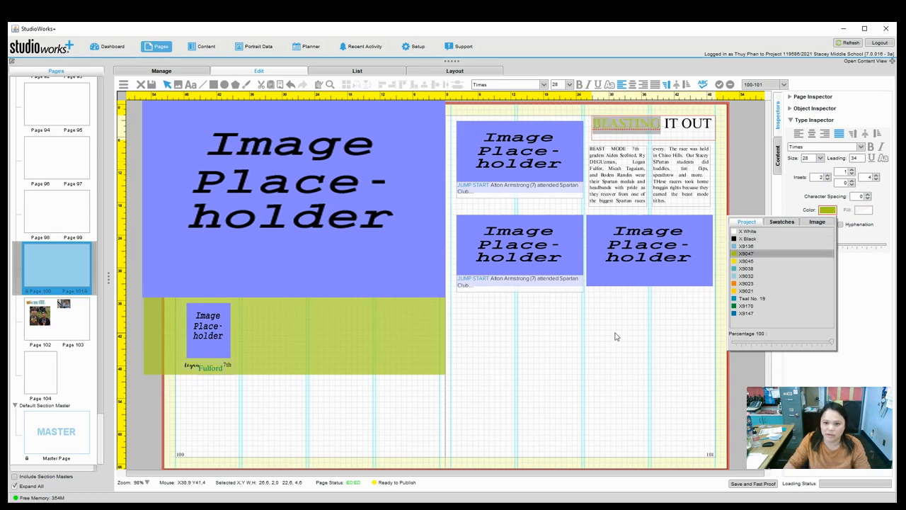
pyautogui.click(743, 255)
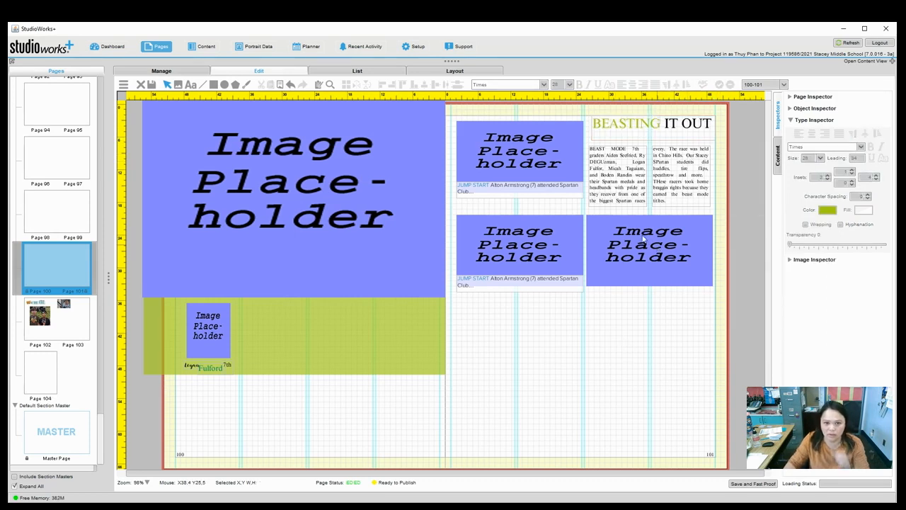
pyautogui.click(656, 142)
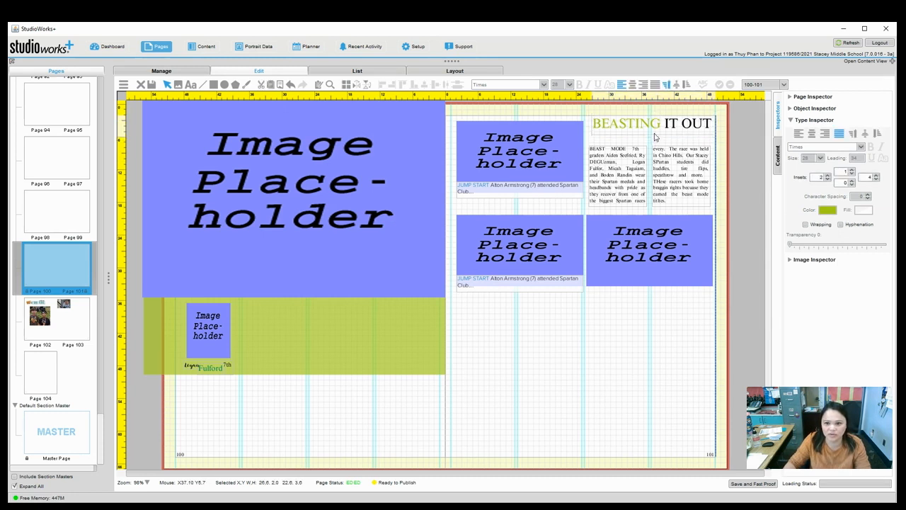
pyautogui.click(622, 303)
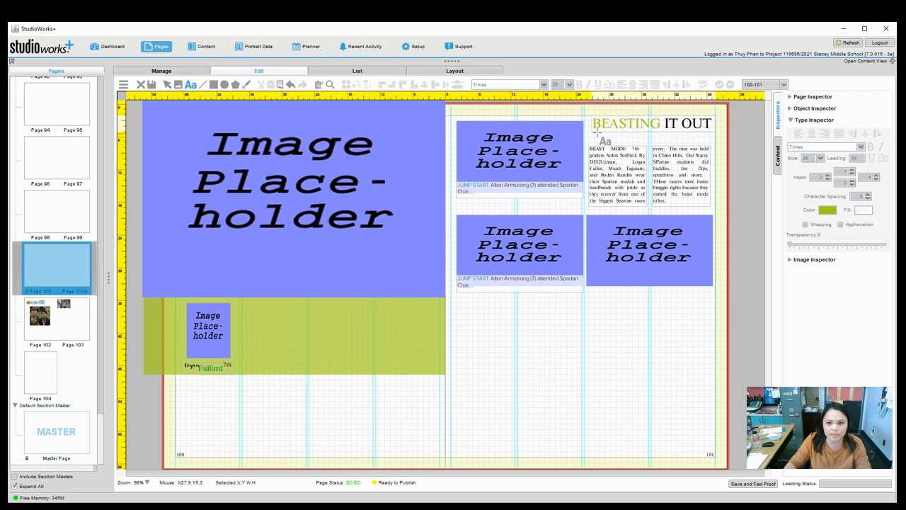
# Draw a frame under the headline and type 'Stacey students participate in the Chino Spartan'.
pyautogui.moveTo(593, 129); pyautogui.dragTo(711, 146)
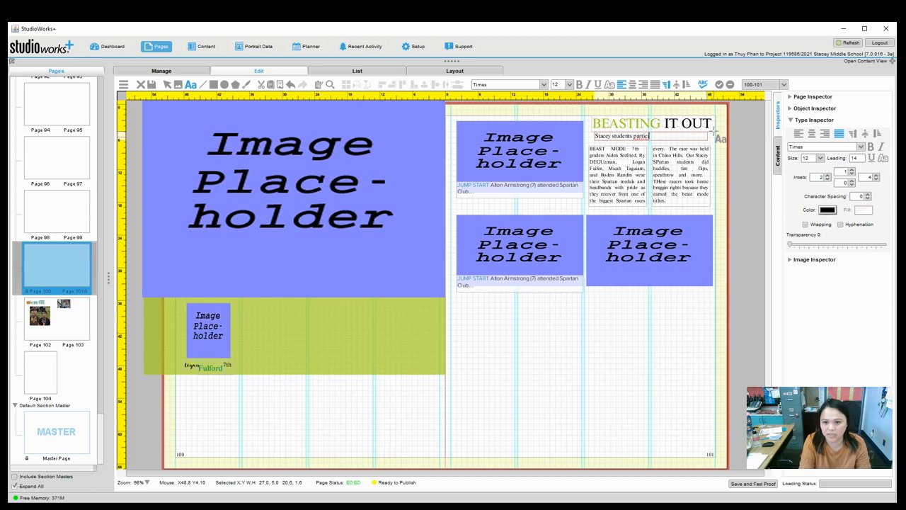
pyautogui.write('en')
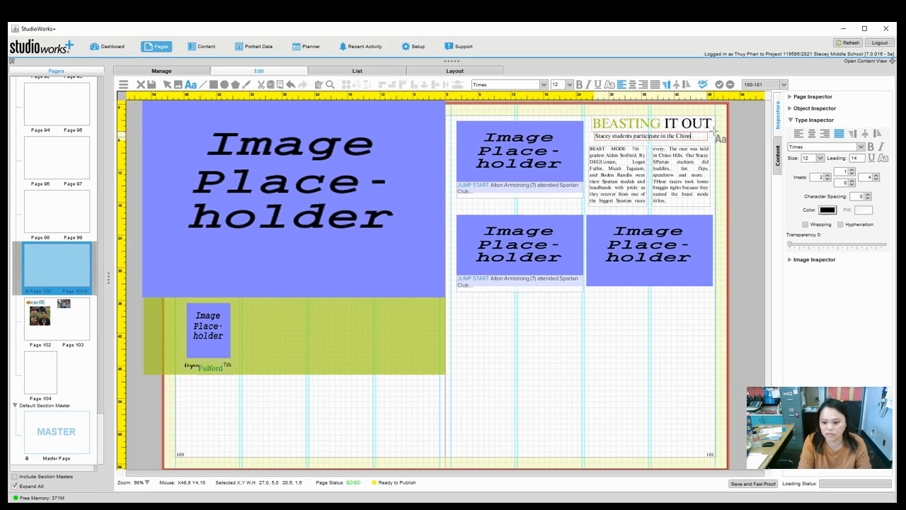
pyautogui.write('t')
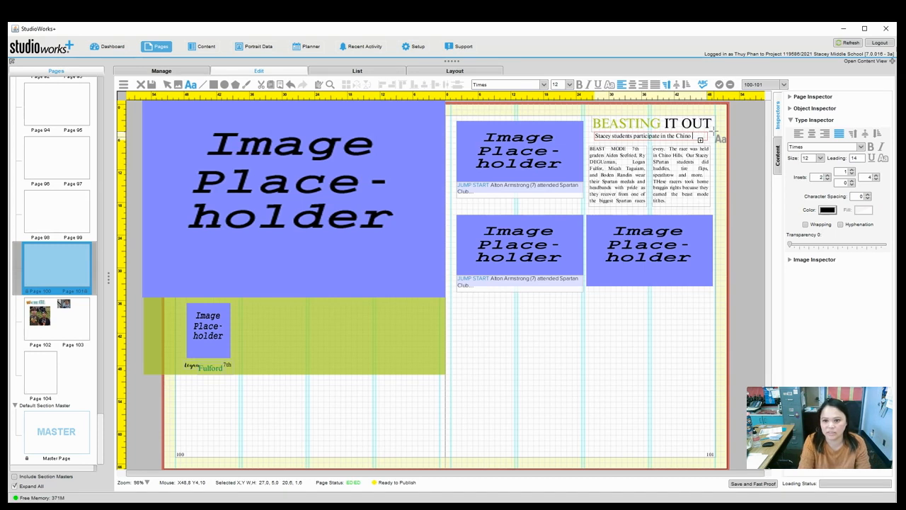
pyautogui.hotkey('ctrl', 'a')
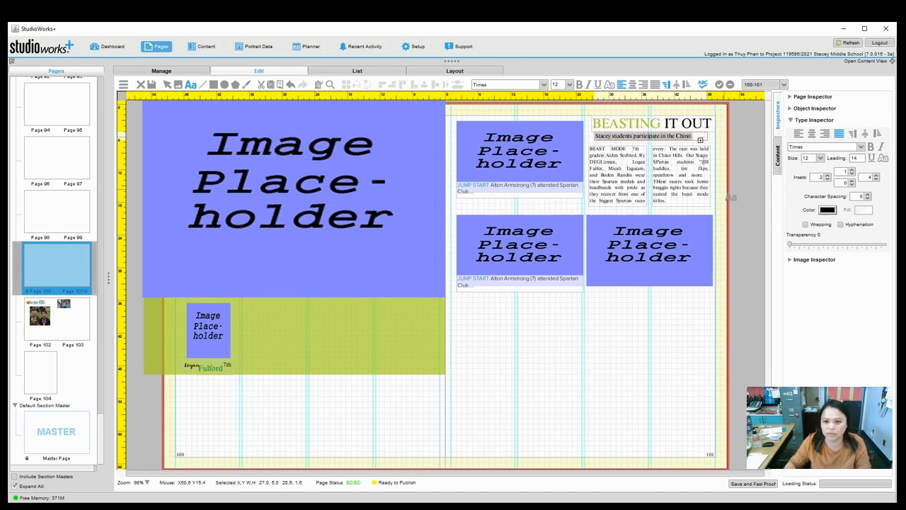
pyautogui.click(735, 152)
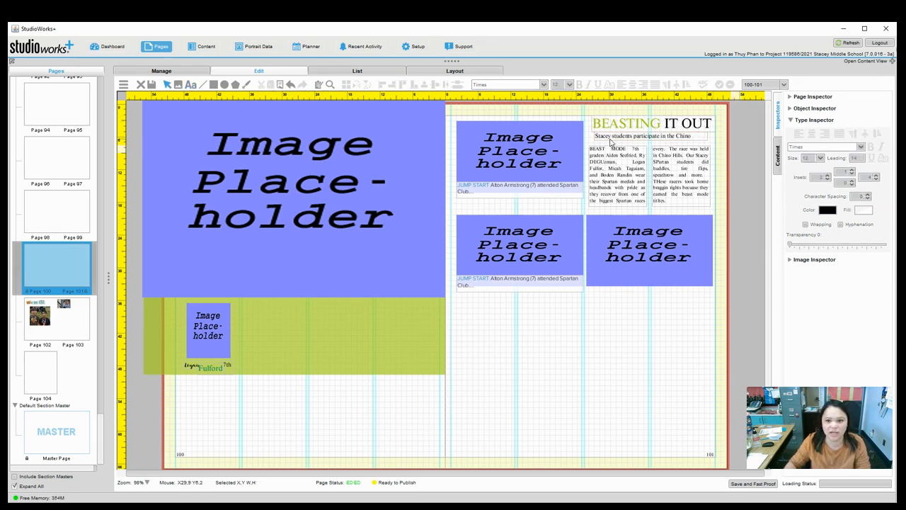
# Widen the subheadline box to the headline's width and select all its text.
pyautogui.click(611, 142)
pyautogui.moveTo(596, 139); pyautogui.dragTo(592, 139)
pyautogui.moveTo(707, 139); pyautogui.dragTo(711, 140)
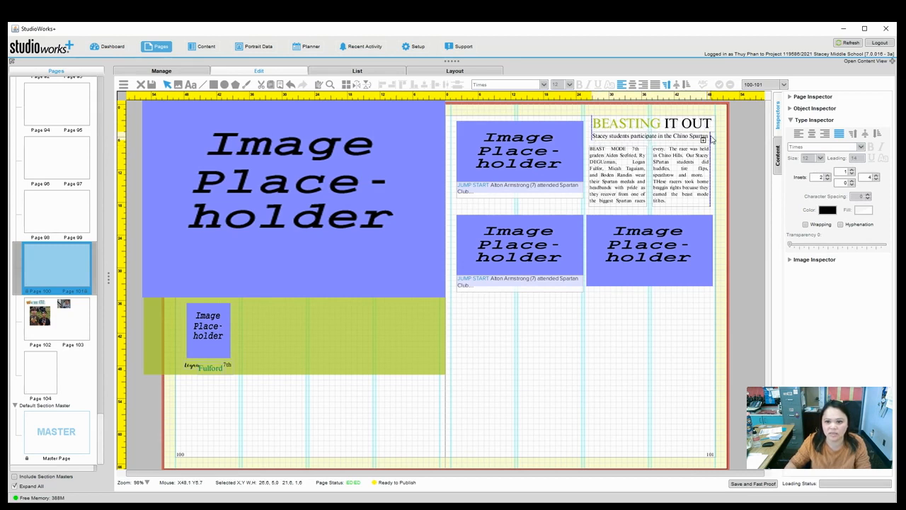
pyautogui.click(637, 137)
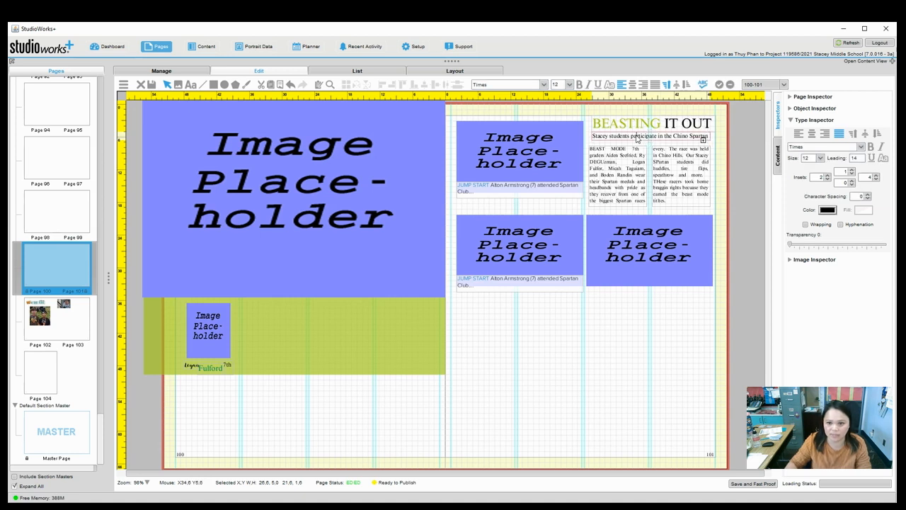
pyautogui.hotkey('ctrl', 'a')
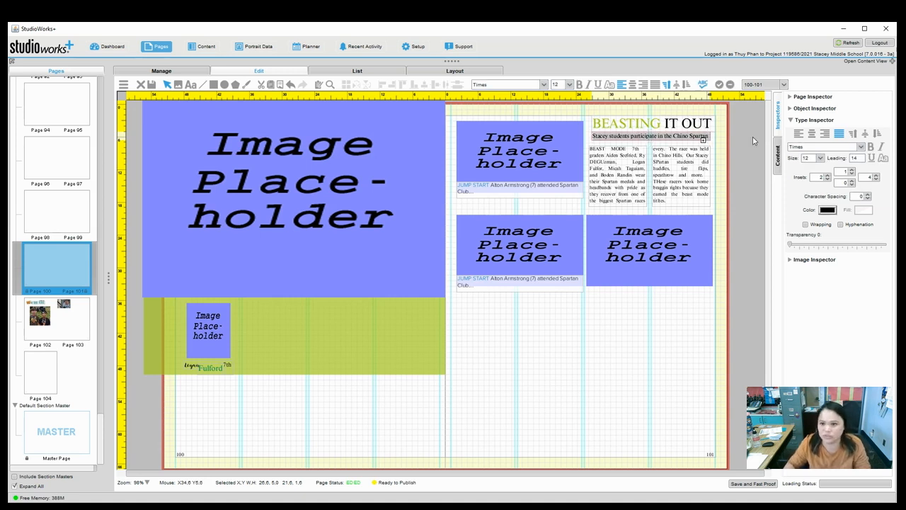
# Color the subheadline blue X9147 and set its font to Olympia-XlightCond.
pyautogui.click(829, 211)
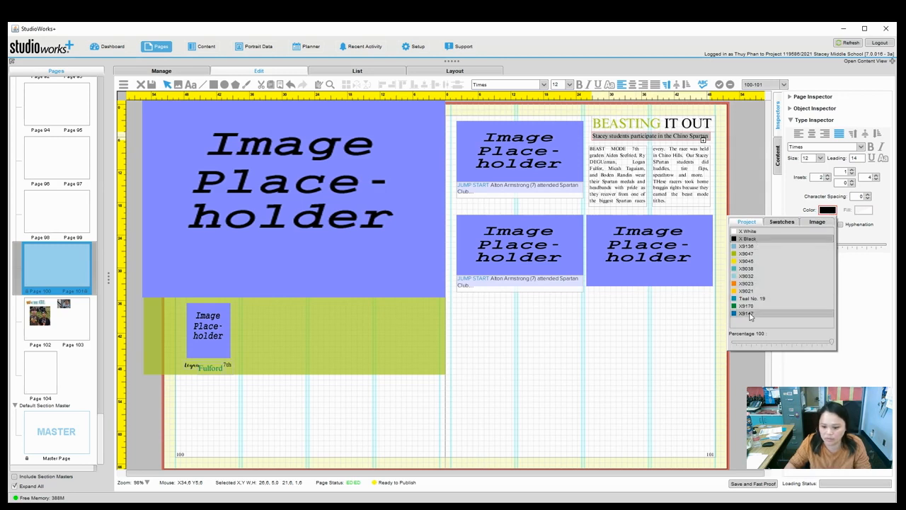
pyautogui.click(748, 314)
pyautogui.click(845, 148)
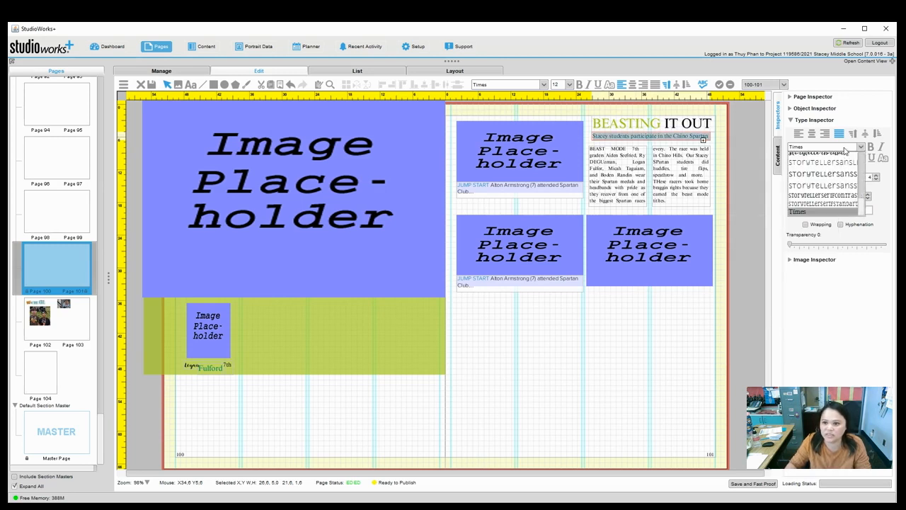
pyautogui.click(860, 191)
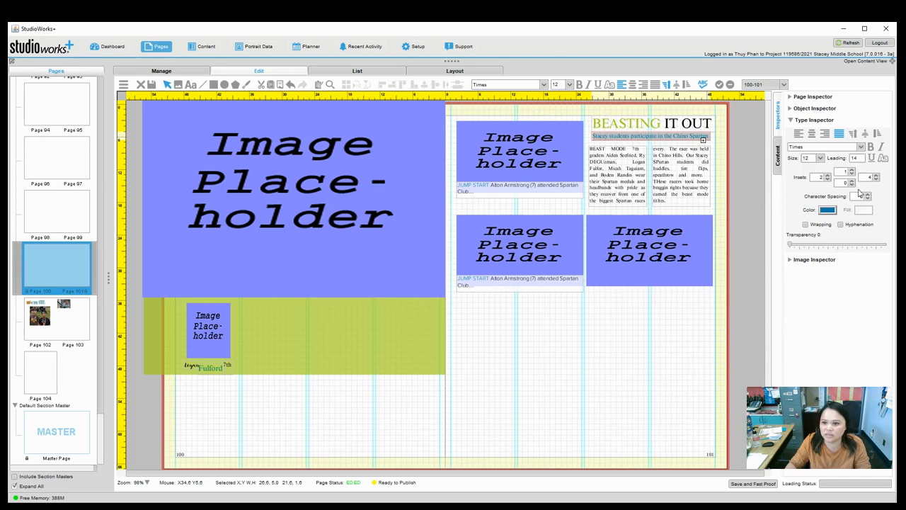
pyautogui.click(862, 148)
pyautogui.scroll(-5, 864, 188)
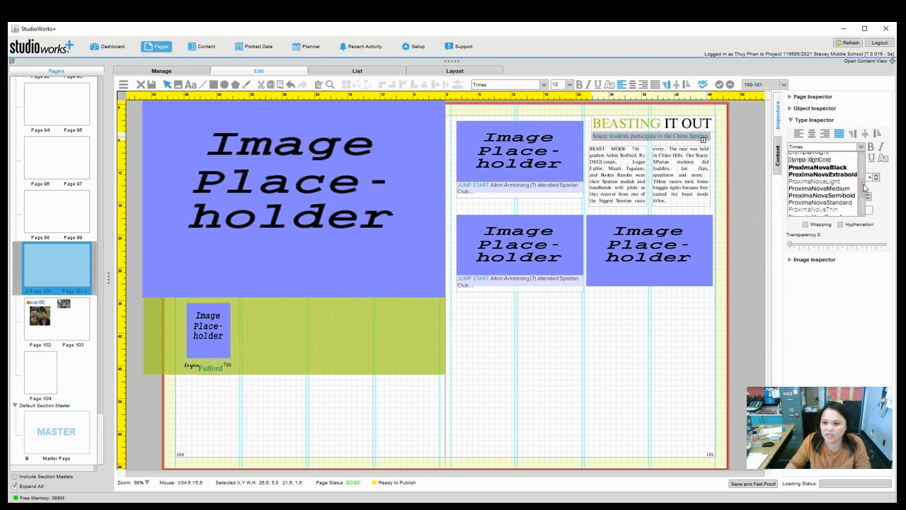
pyautogui.scroll(1, 864, 185)
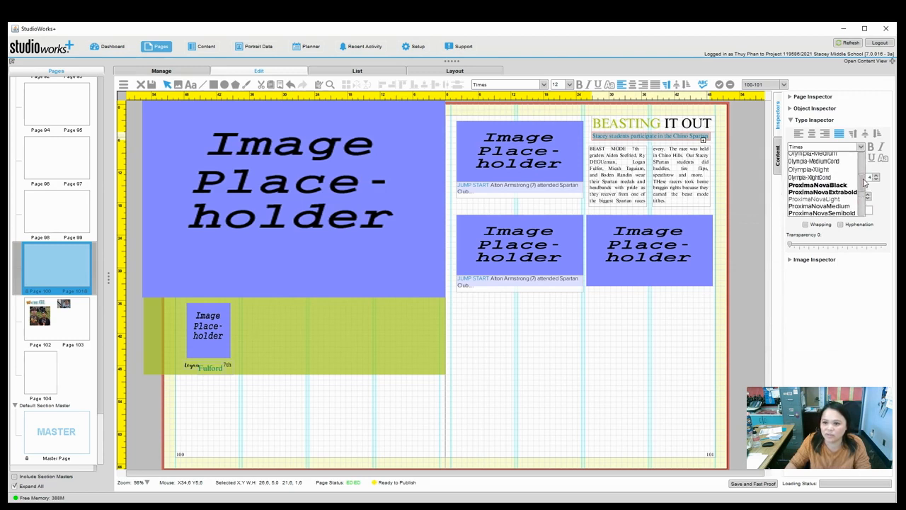
pyautogui.click(825, 177)
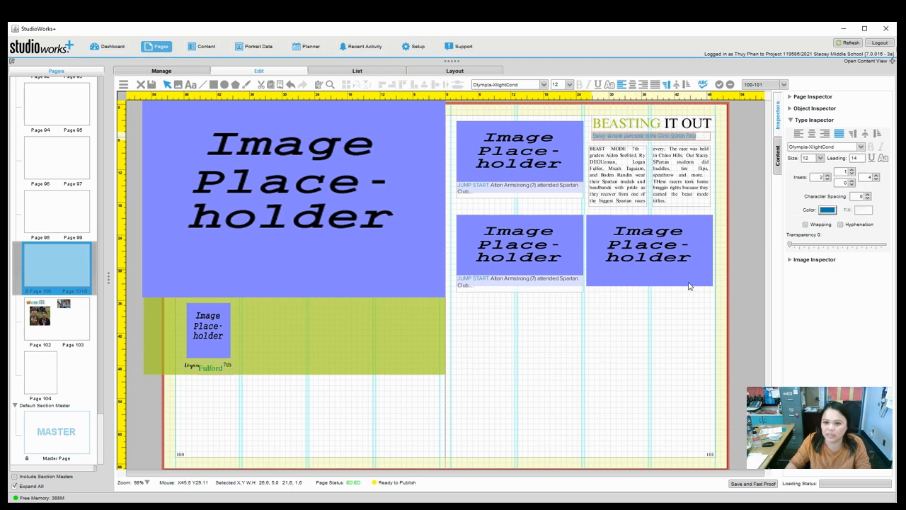
pyautogui.click(669, 398)
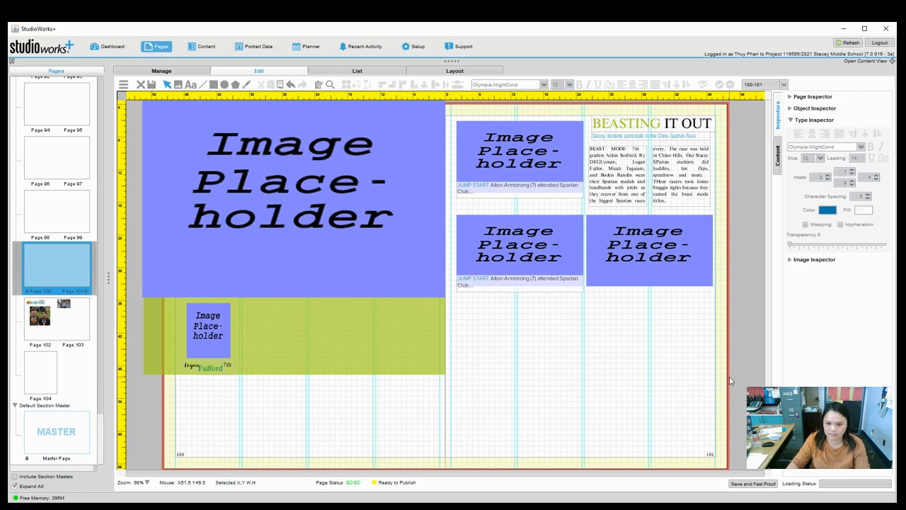
# Make the right, middle-left and top-left image placeholders slightly taller.
pyautogui.click(614, 282)
pyautogui.moveTo(648, 290); pyautogui.dragTo(650, 295)
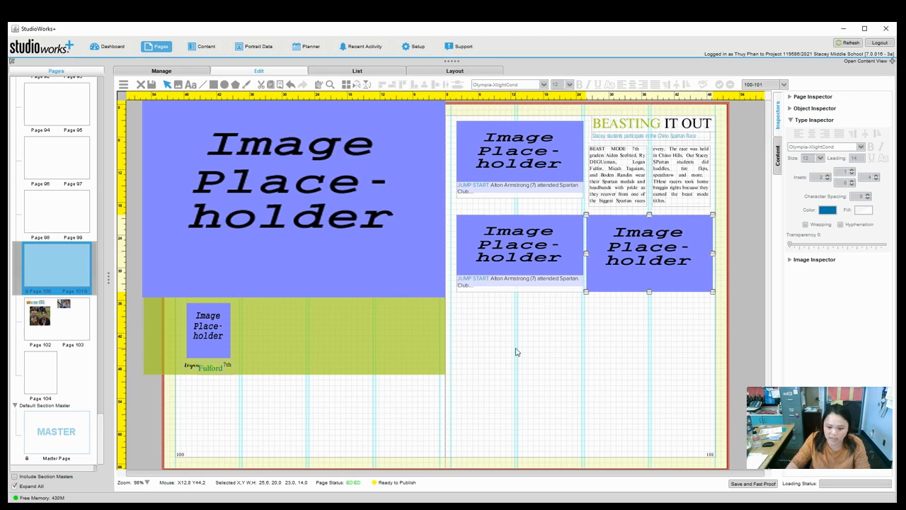
pyautogui.click(526, 260)
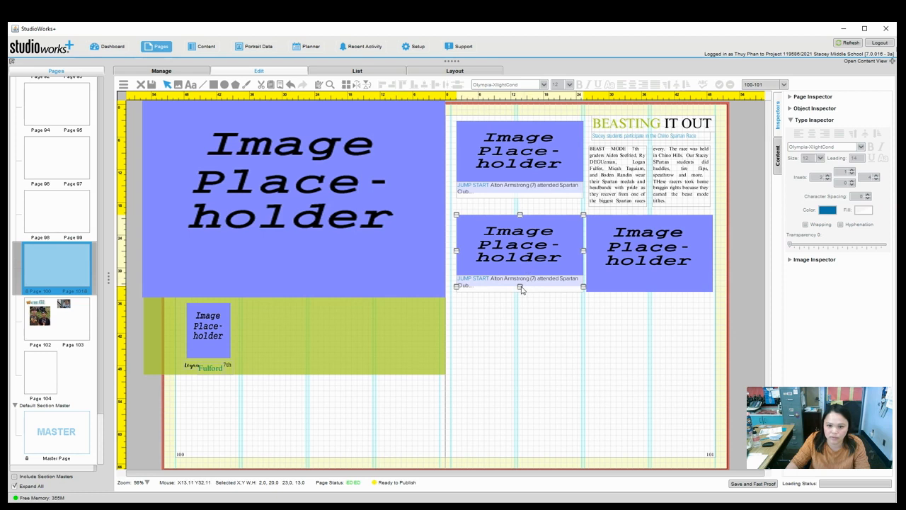
pyautogui.moveTo(521, 287); pyautogui.dragTo(521, 295)
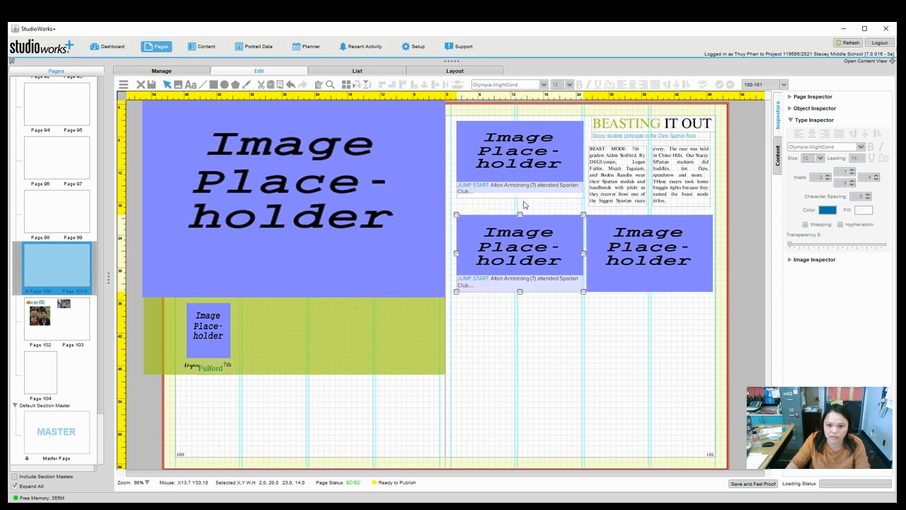
pyautogui.click(525, 171)
pyautogui.moveTo(520, 197); pyautogui.dragTo(521, 205)
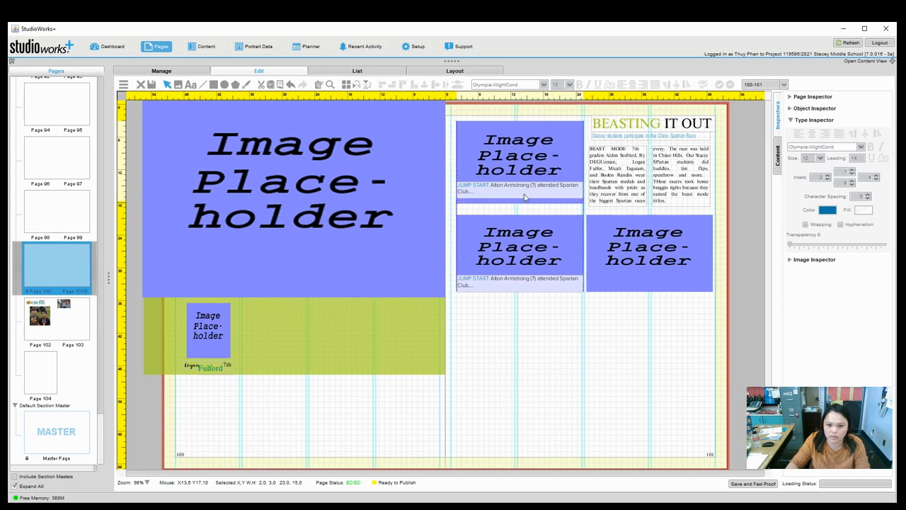
# Nudge the top-left caption down to sit just beneath its image.
pyautogui.click(525, 190)
pyautogui.press('Down')
pyautogui.press('Down')
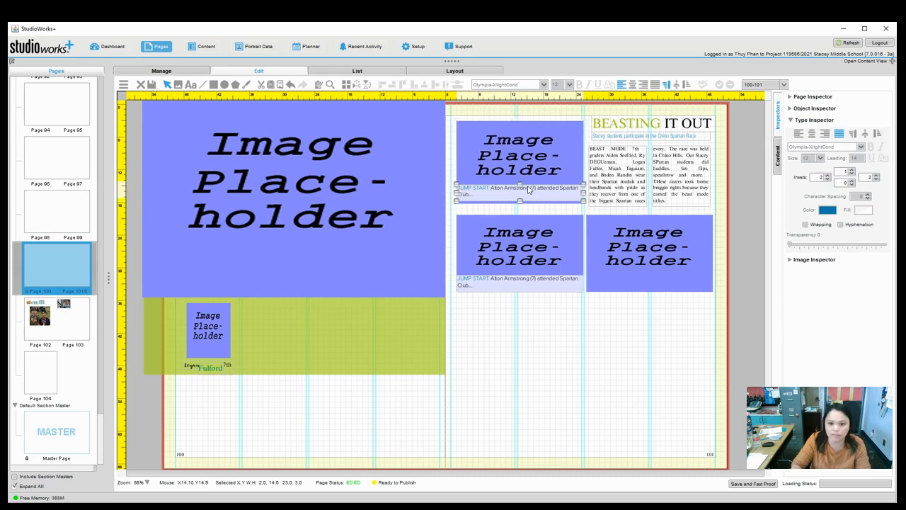
pyautogui.click(533, 339)
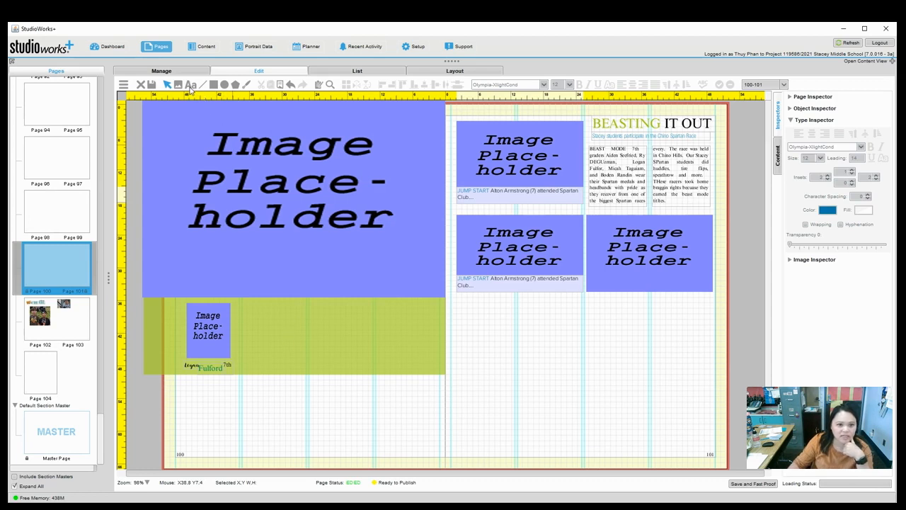
# Draw a caption frame in the green band beside the small placeholder and type 'WINN'.
pyautogui.moveTo(239, 300)
pyautogui.mouseDown()
pyautogui.moveTo(286, 318)
pyautogui.moveTo(376, 327)
pyautogui.mouseUp()
pyautogui.write('WINN')
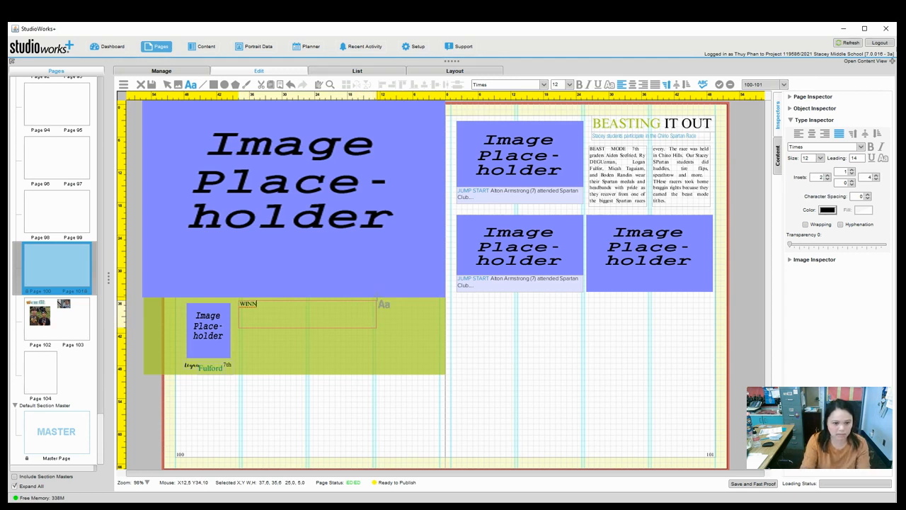
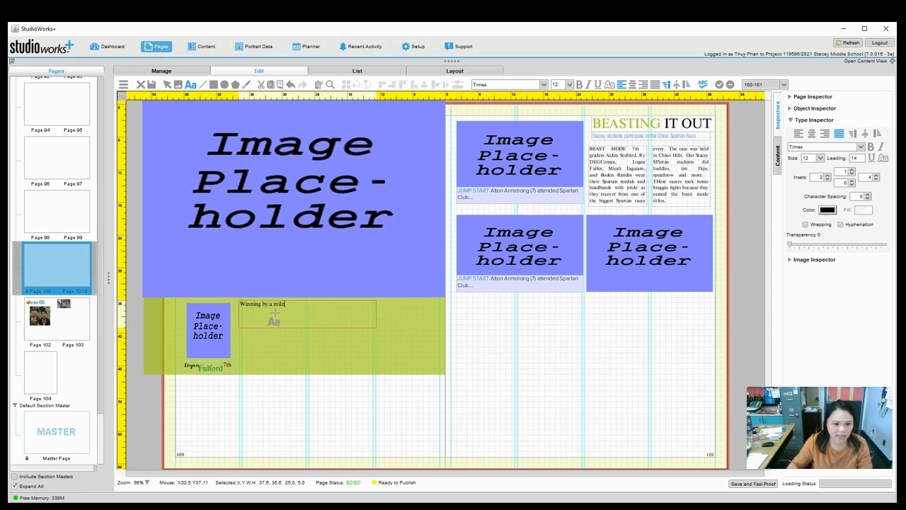
# Delete ' mile' so the green-band headline reads 'Winning by a', then select all its text.
pyautogui.click(167, 84)
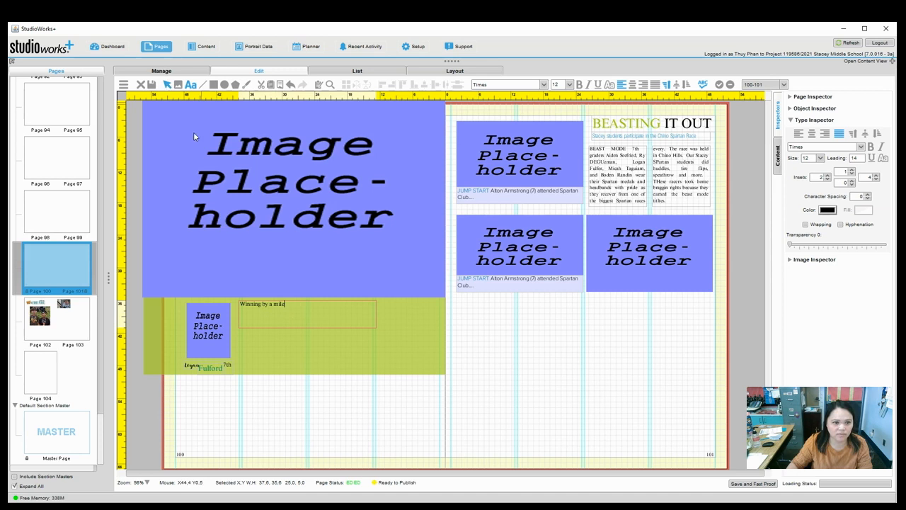
pyautogui.click(273, 306)
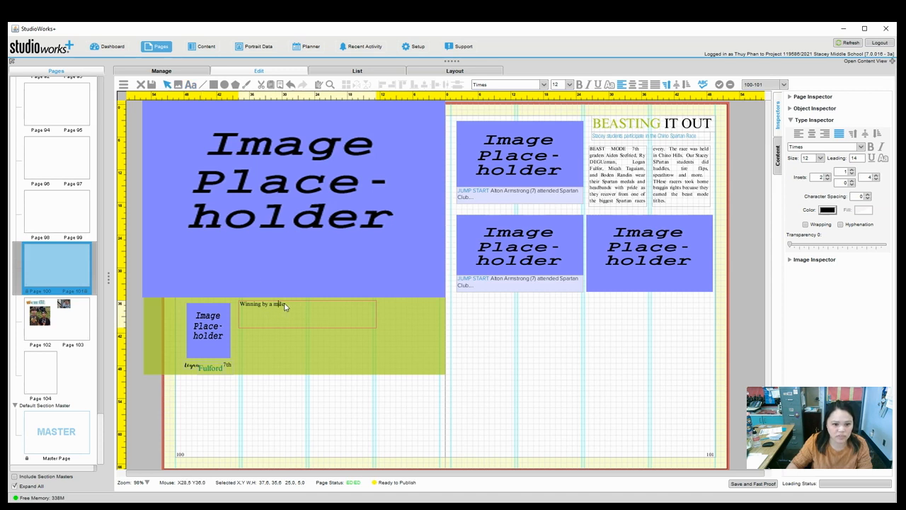
pyautogui.press('Delete')
pyautogui.press('Delete')
pyautogui.press('Delete')
pyautogui.press('Delete')
pyautogui.press('Delete')
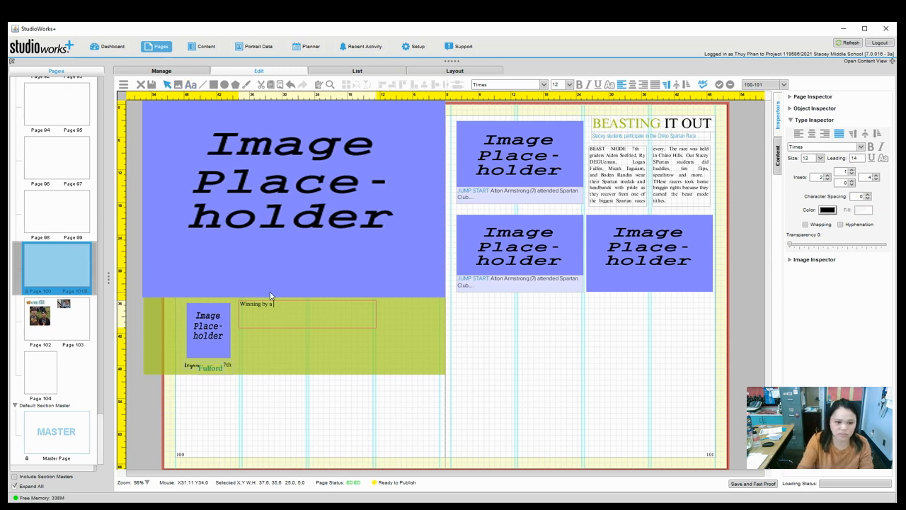
pyautogui.hotkey('ctrl', 'a')
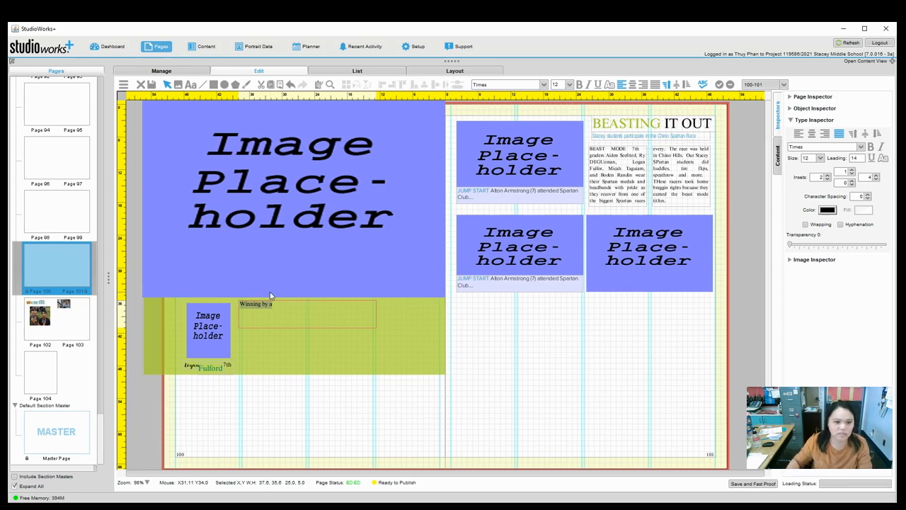
# Set 'Winning by a' to 24 pt in the ProximaNovaStandard font.
pyautogui.click(570, 84)
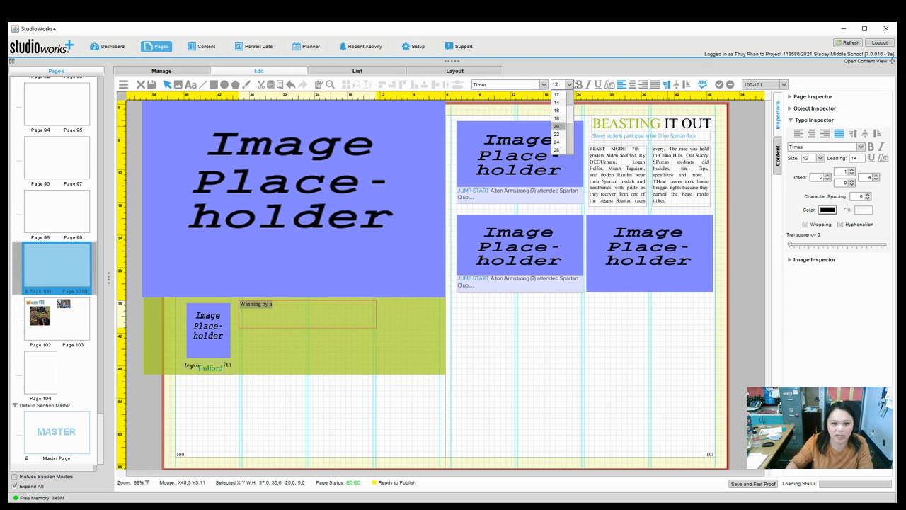
pyautogui.click(558, 141)
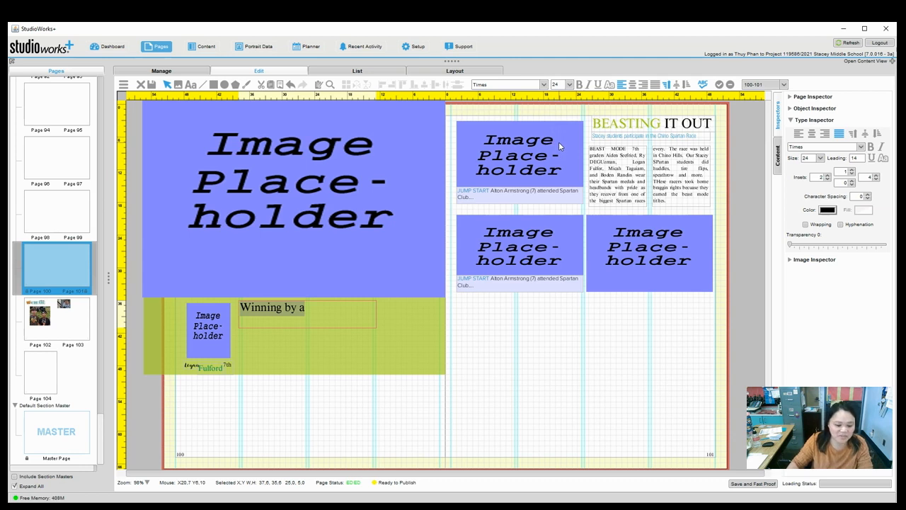
pyautogui.click(544, 85)
pyautogui.scroll(2, 532, 118)
pyautogui.click(545, 85)
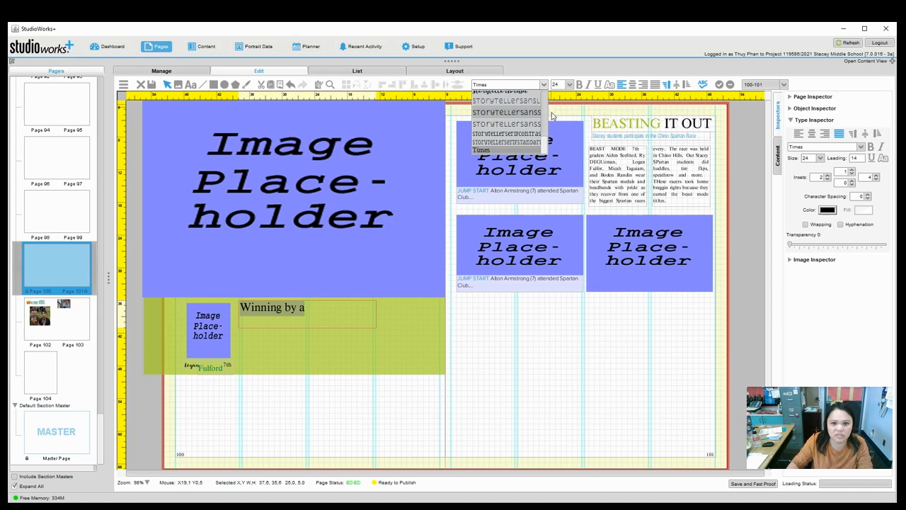
pyautogui.scroll(2, 546, 146)
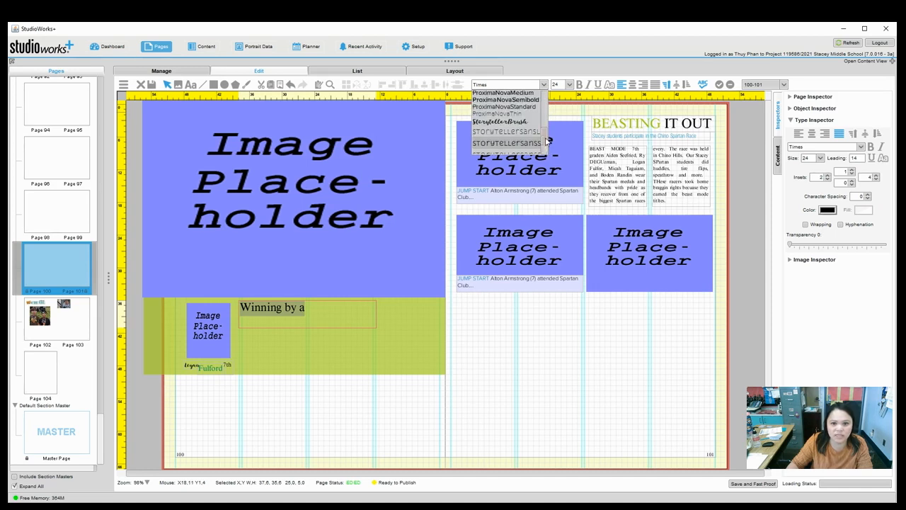
pyautogui.click(517, 114)
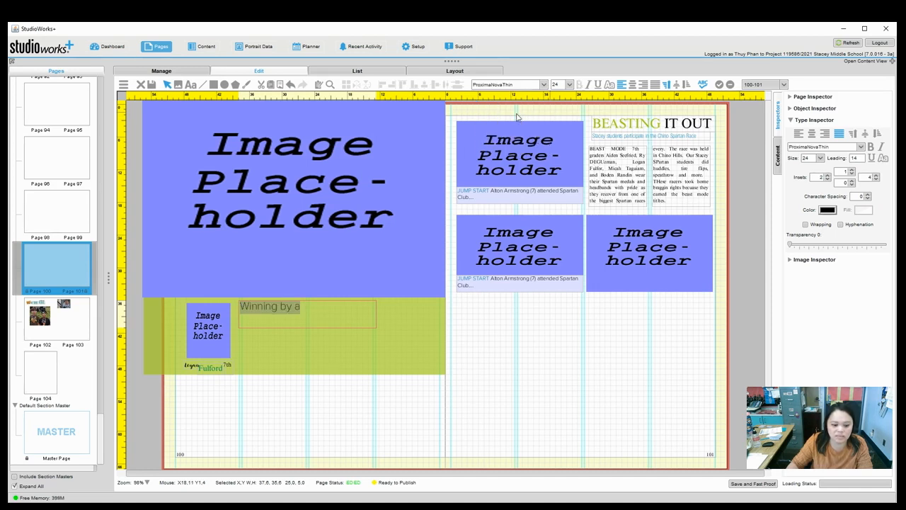
pyautogui.click(544, 85)
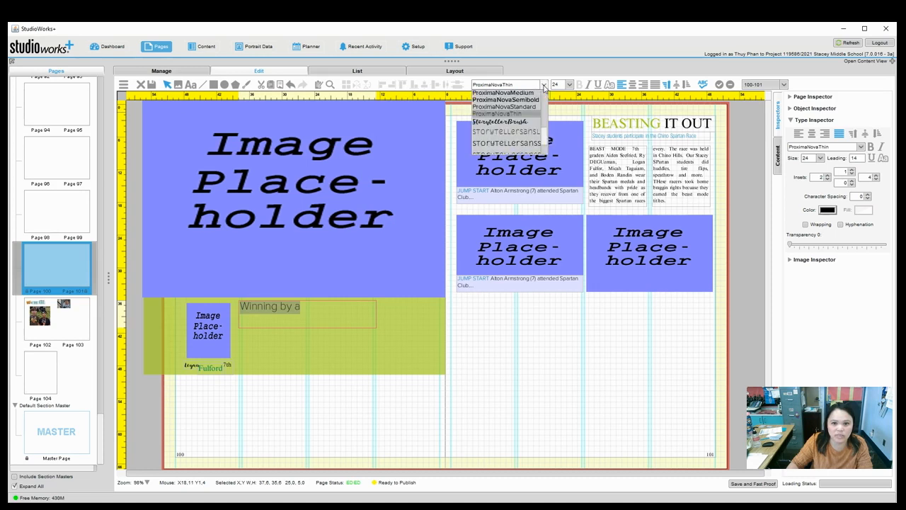
pyautogui.click(528, 107)
# Colour the 'Winning by a' headline text blue with swatch X9147.
pyautogui.click(323, 394)
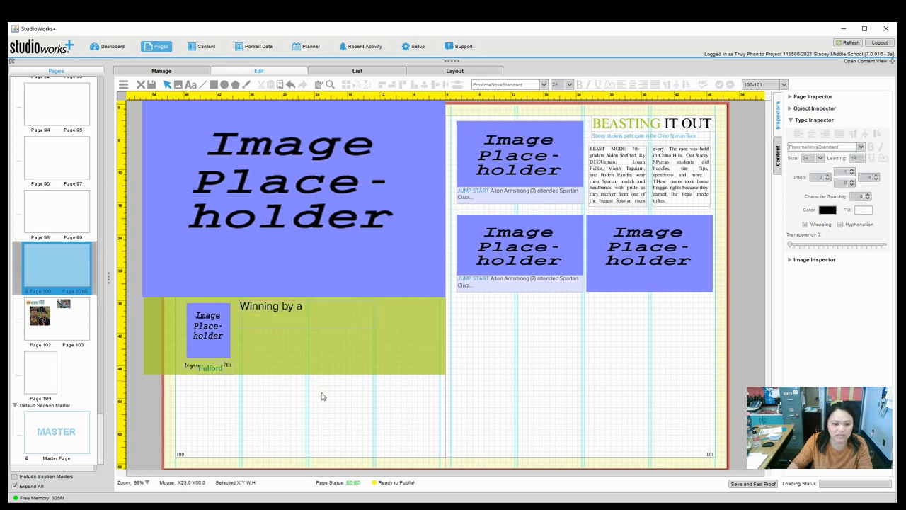
pyautogui.click(282, 309)
pyautogui.doubleClick(282, 308)
pyautogui.click(282, 308)
pyautogui.doubleClick(288, 312)
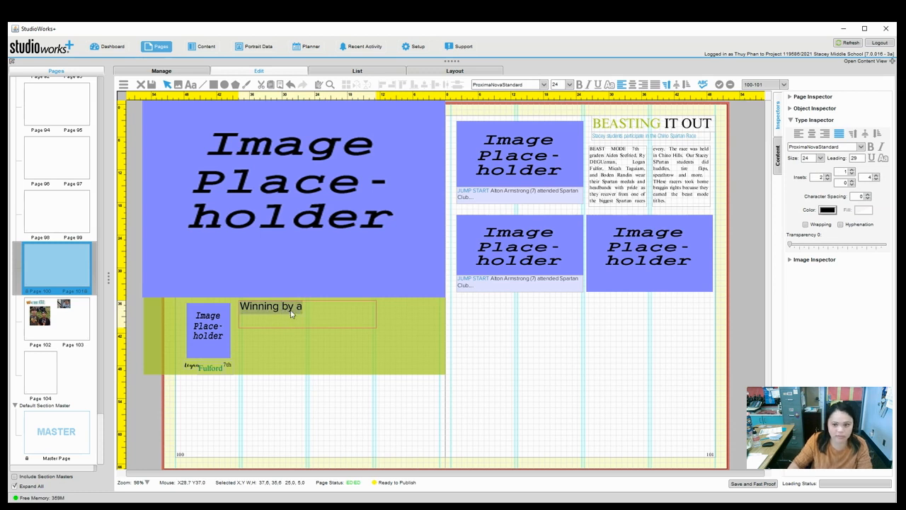
pyautogui.click(828, 211)
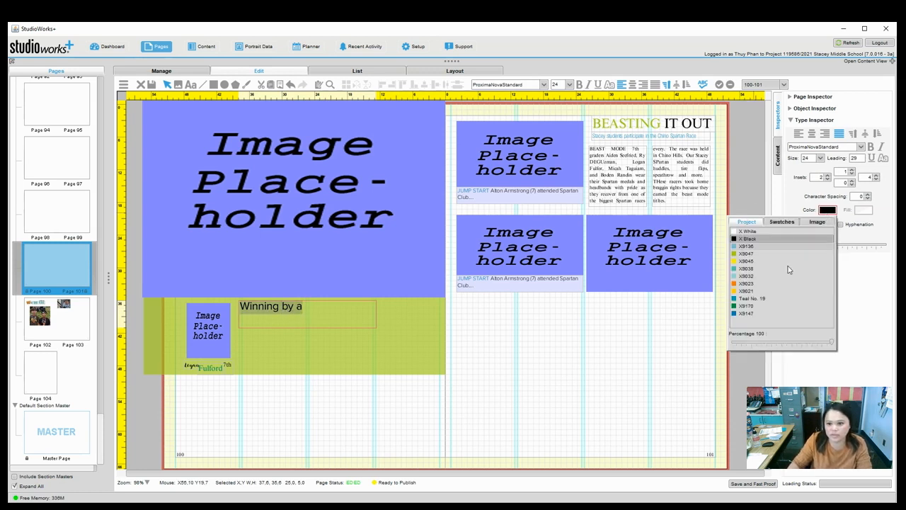
pyautogui.click(756, 316)
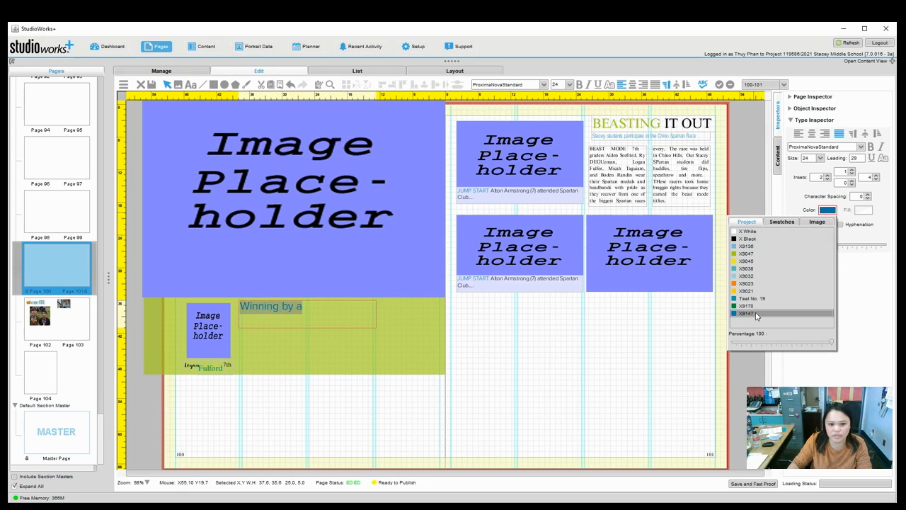
# Narrow the headline frame from the right so it fits its text.
pyautogui.click(325, 386)
pyautogui.click(328, 324)
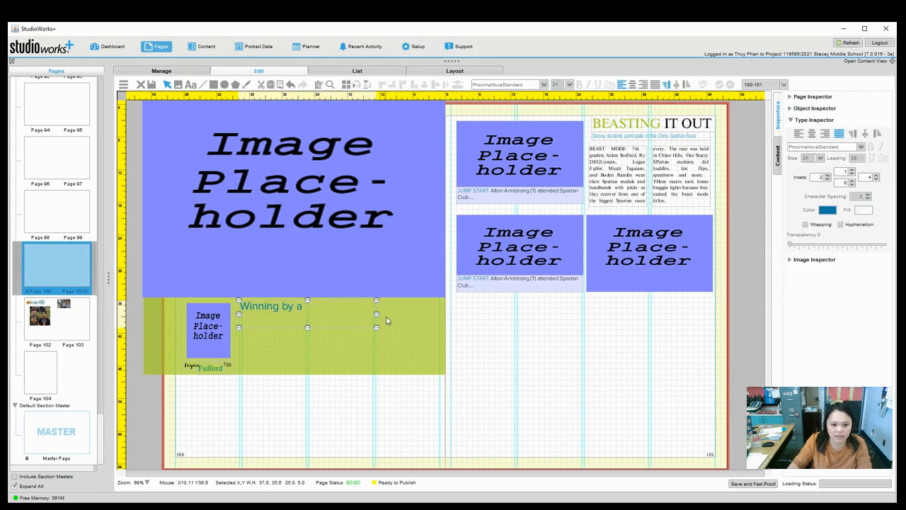
pyautogui.moveTo(378, 315); pyautogui.dragTo(274, 318)
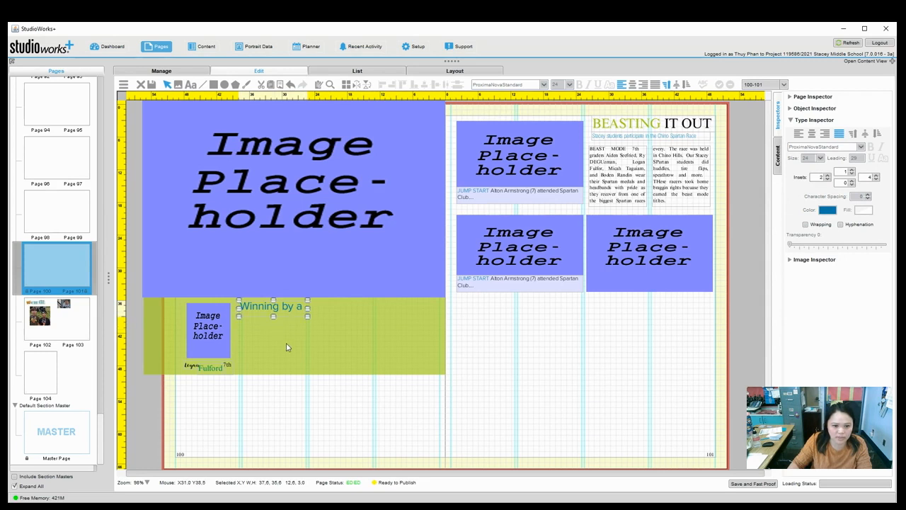
pyautogui.click(190, 84)
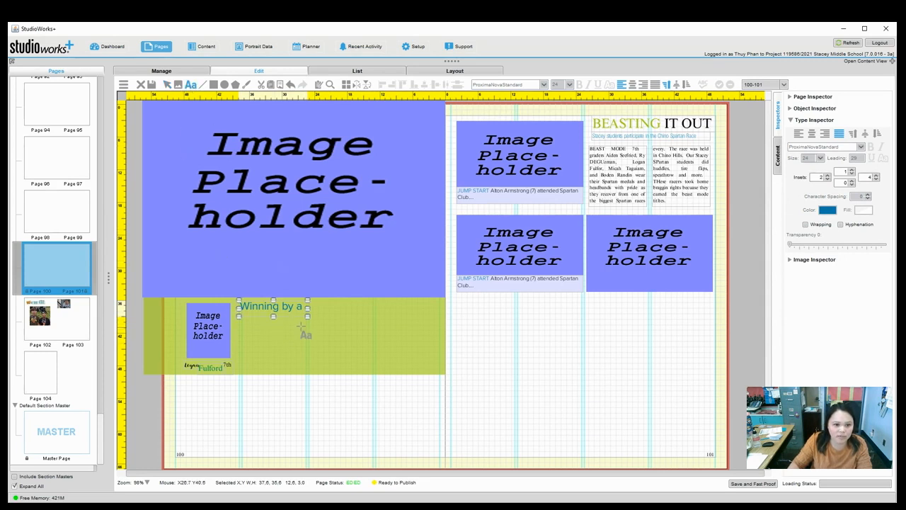
# Add a small text frame beside the headline containing 'mile' in StorytellerBrush.
pyautogui.click(312, 298)
pyautogui.moveTo(320, 312); pyautogui.dragTo(351, 316)
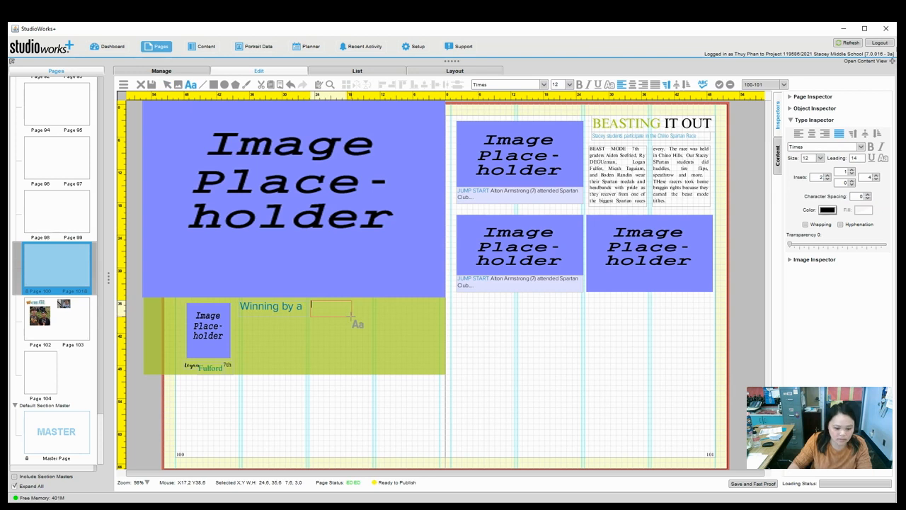
pyautogui.write('mile')
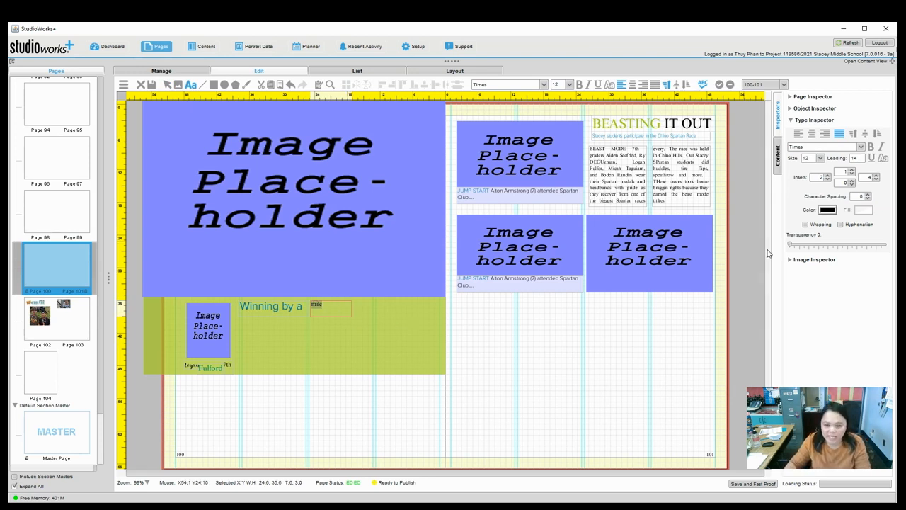
pyautogui.click(846, 151)
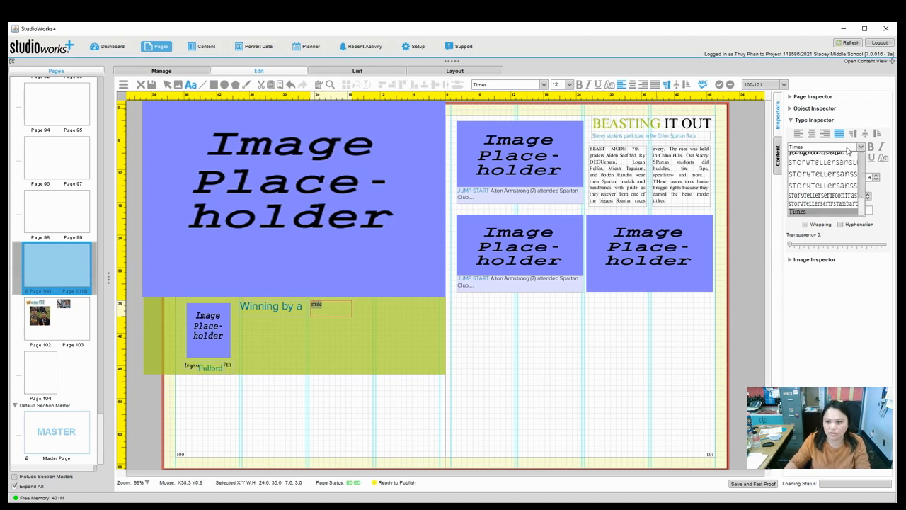
pyautogui.click(839, 157)
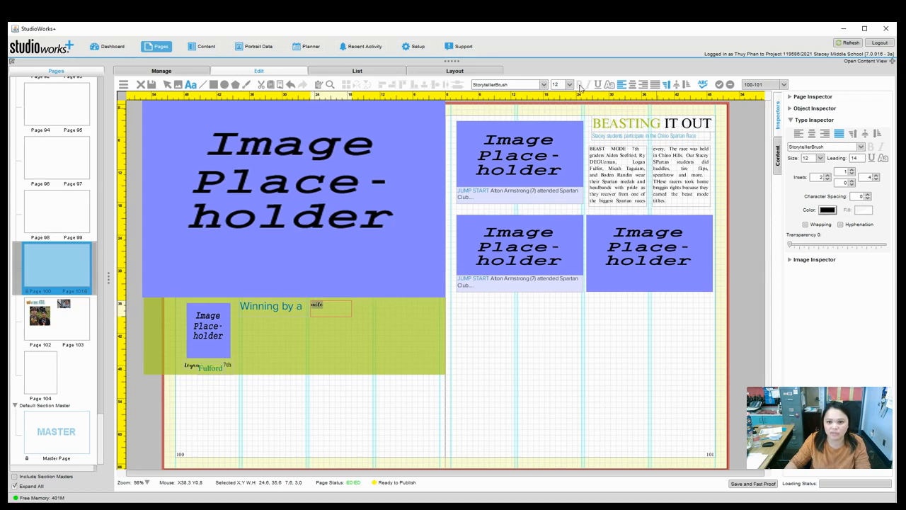
# Size 'mile' to 24 pt and position it right beside 'Winning by a'.
pyautogui.click(569, 84)
pyautogui.click(558, 126)
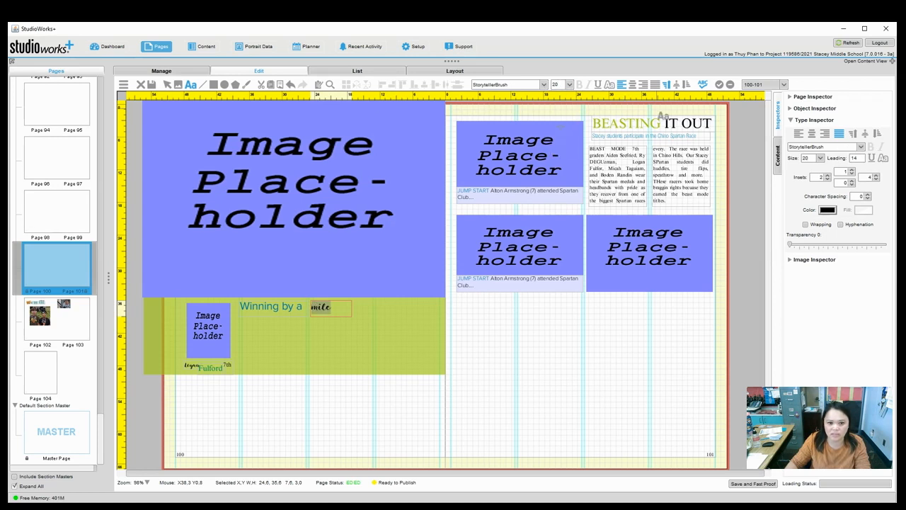
pyautogui.click(570, 84)
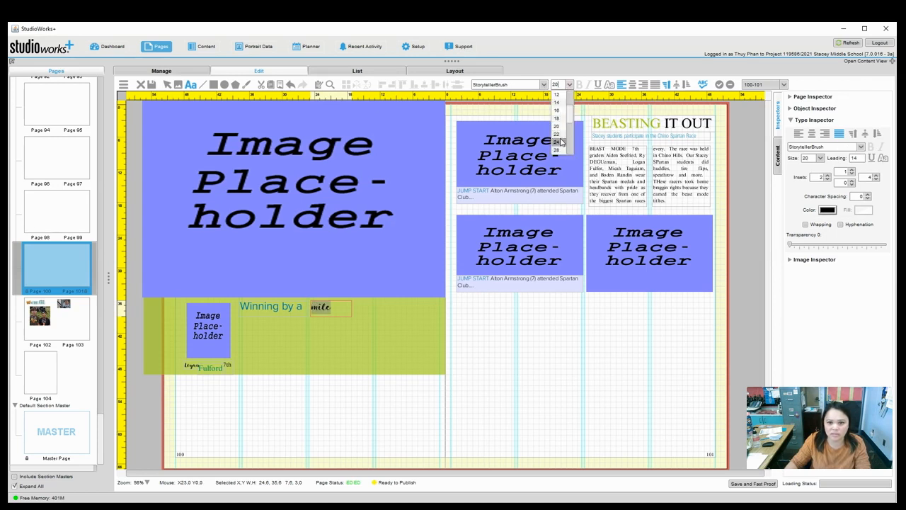
pyautogui.click(557, 142)
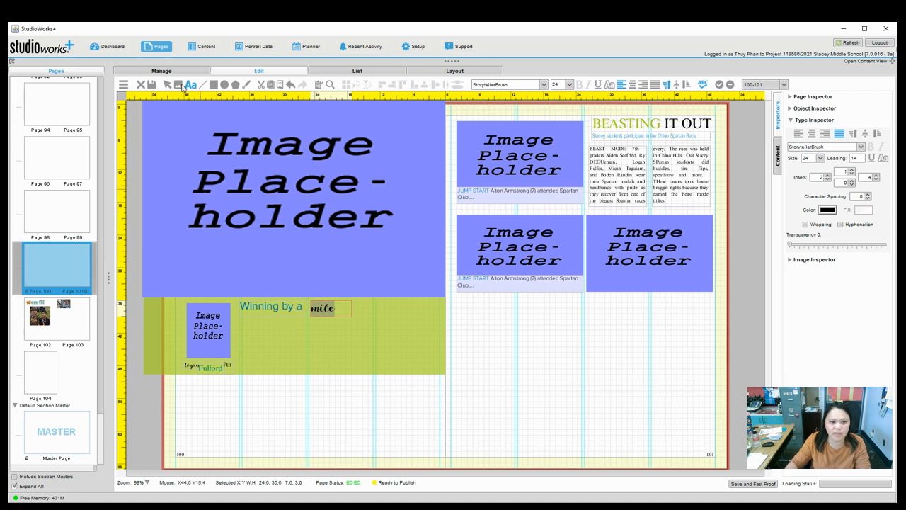
pyautogui.click(168, 85)
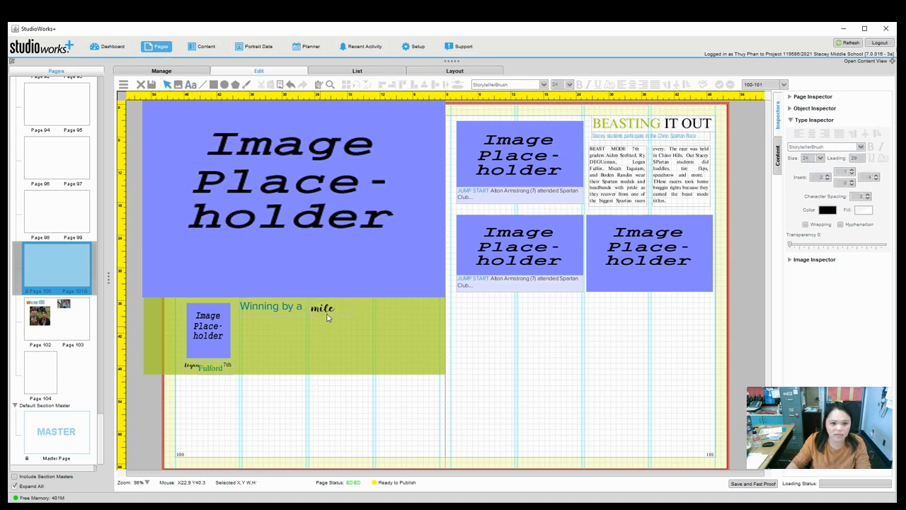
pyautogui.moveTo(319, 307); pyautogui.dragTo(318, 309)
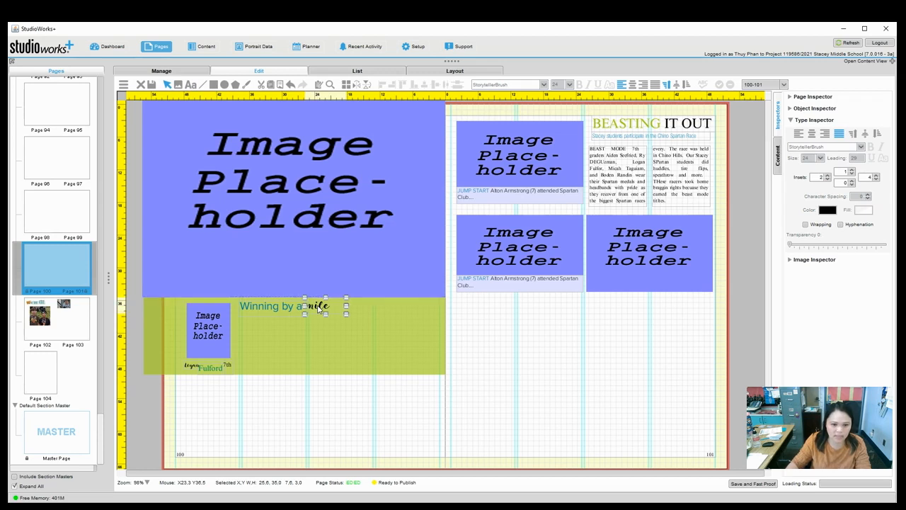
pyautogui.doubleClick(318, 308)
pyautogui.click(311, 401)
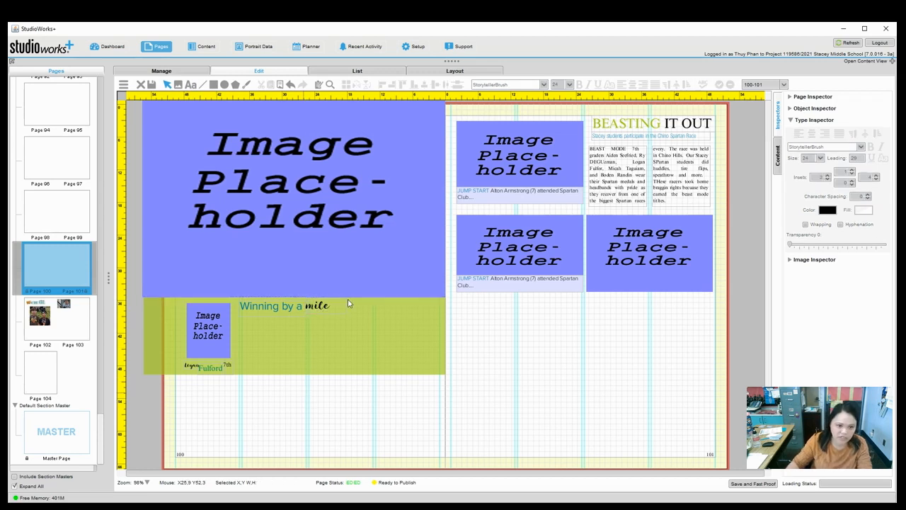
pyautogui.click(190, 85)
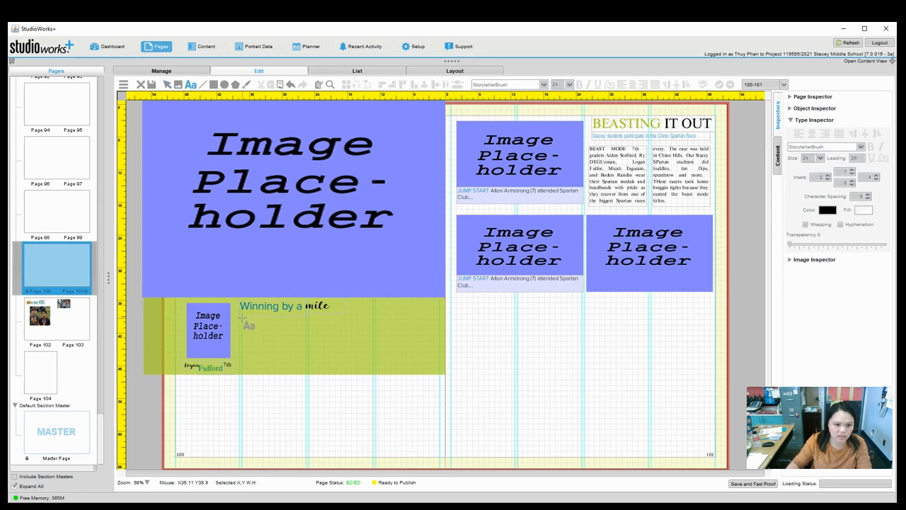
# Add a subtitle frame under the headline reading 'Interviewing the winner for the Stacey Spartan', widened to fit.
pyautogui.click(243, 317)
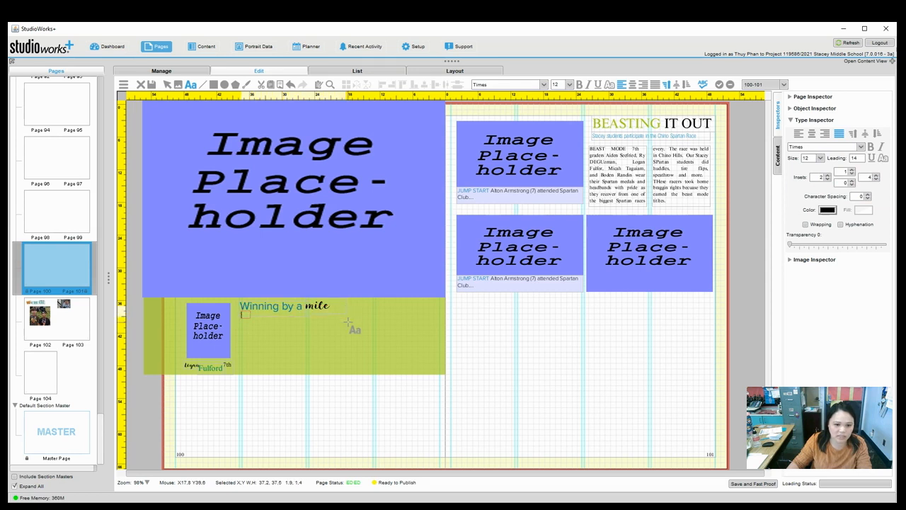
pyautogui.moveTo(350, 319); pyautogui.dragTo(350, 325)
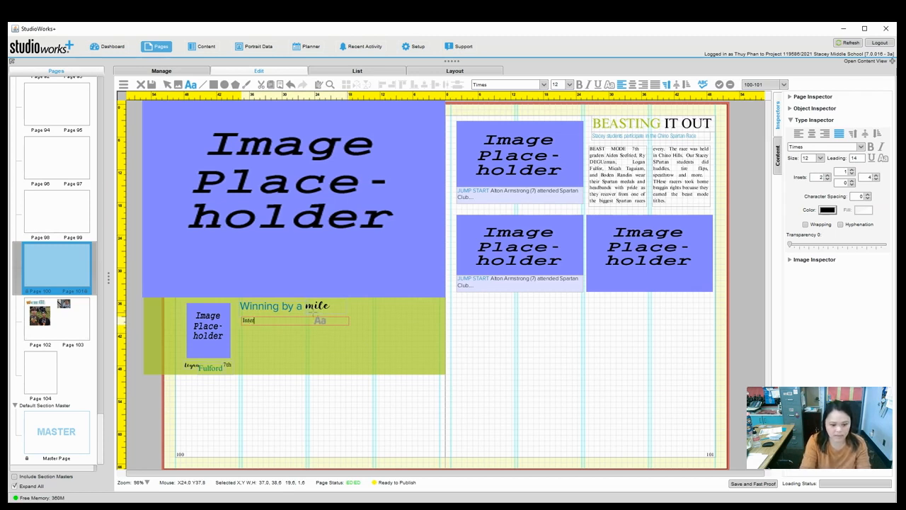
pyautogui.write('Interviewing the winner for the mile')
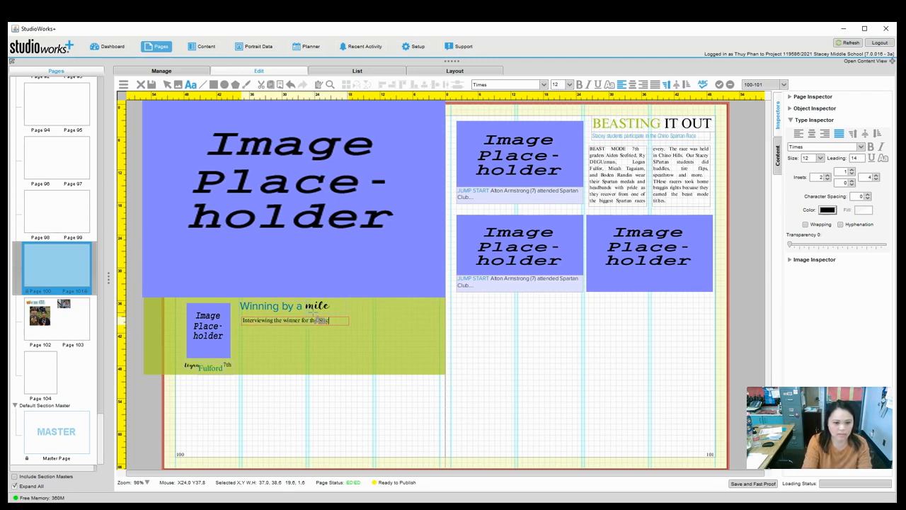
pyautogui.press('BackSpace')
pyautogui.press('BackSpace')
pyautogui.press('BackSpace')
pyautogui.press('BackSpace')
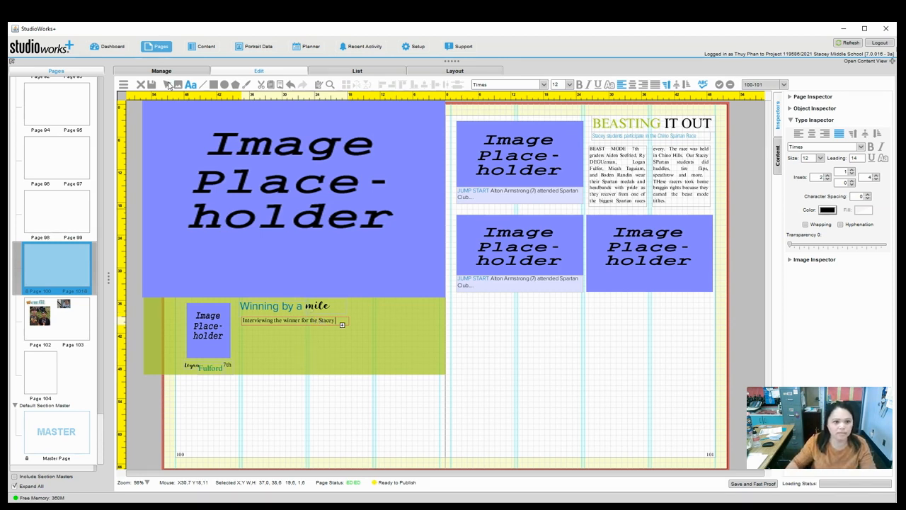
pyautogui.click(345, 325)
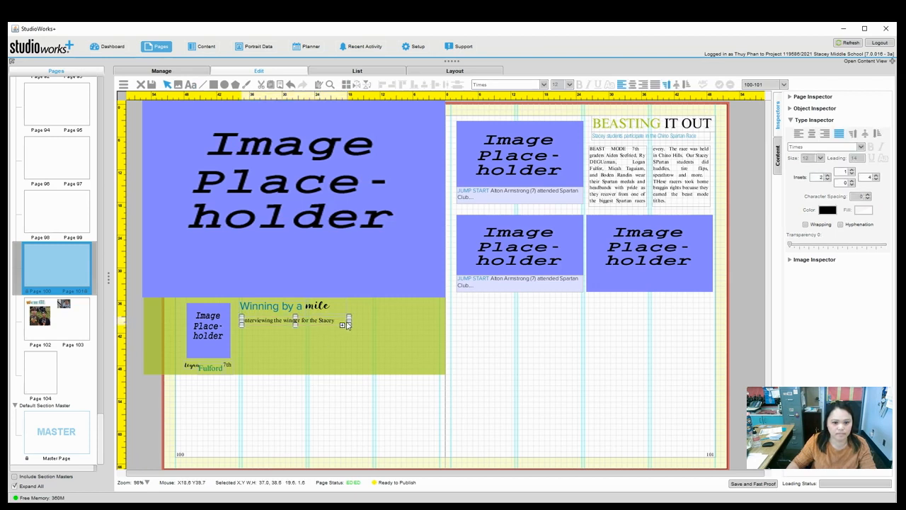
pyautogui.moveTo(349, 324); pyautogui.dragTo(369, 323)
# Duplicate the subtitle box and move the copy below the original.
pyautogui.click(326, 390)
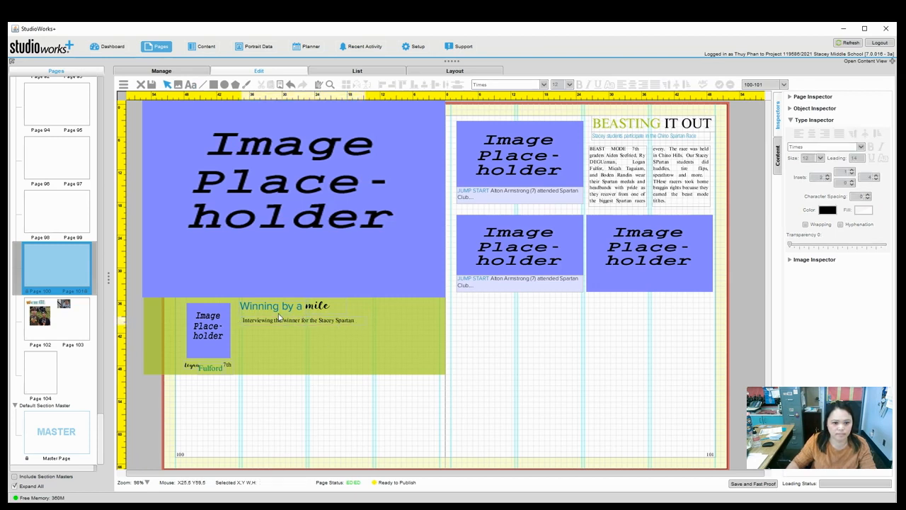
pyautogui.click(276, 323)
pyautogui.hotkey('ctrl', 'c')
pyautogui.hotkey('ctrl', 'v')
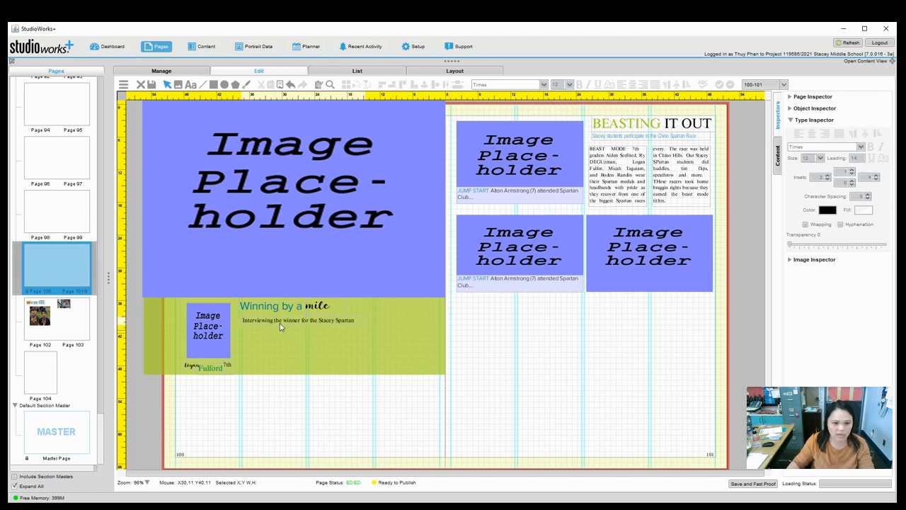
pyautogui.moveTo(284, 326); pyautogui.dragTo(301, 372)
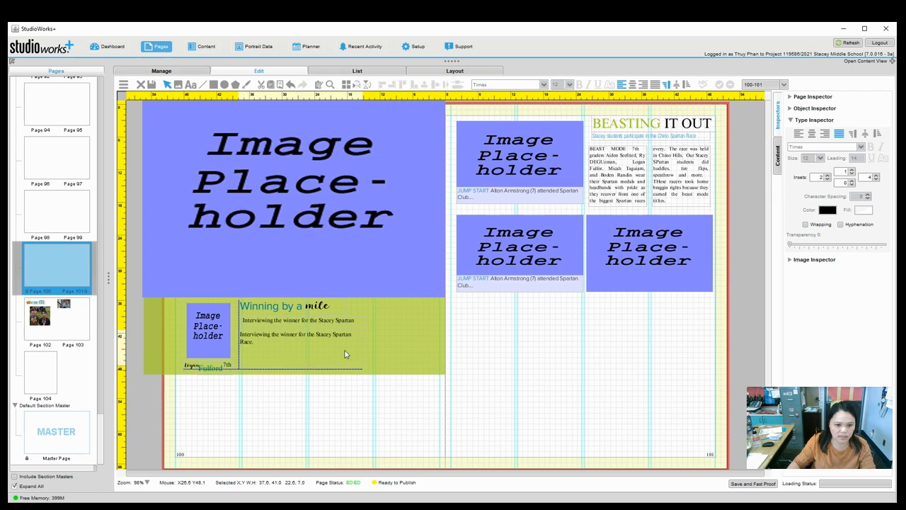
# Fill the copy with 'Interviewing the winner for the Stacey Spartan Race.' repeated, flowing into three linked columns.
pyautogui.moveTo(380, 353); pyautogui.dragTo(316, 351)
pyautogui.doubleClick(302, 346)
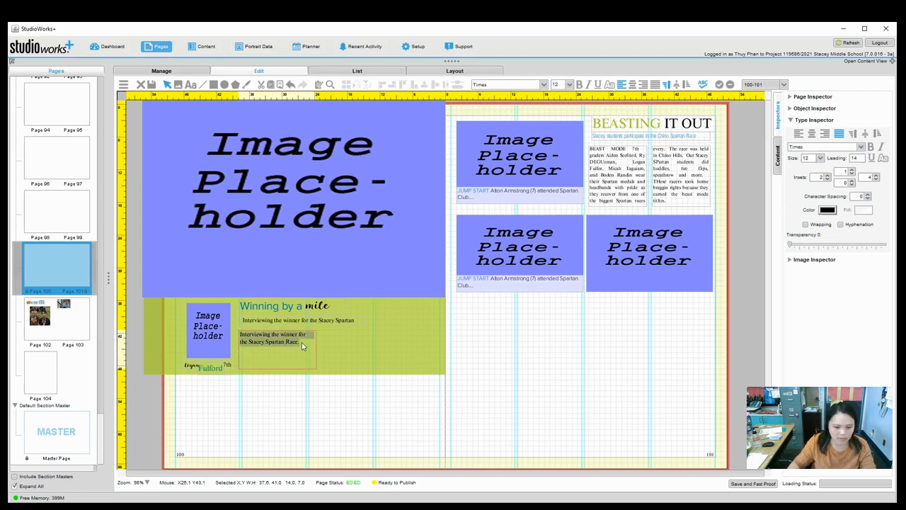
pyautogui.press('Right')
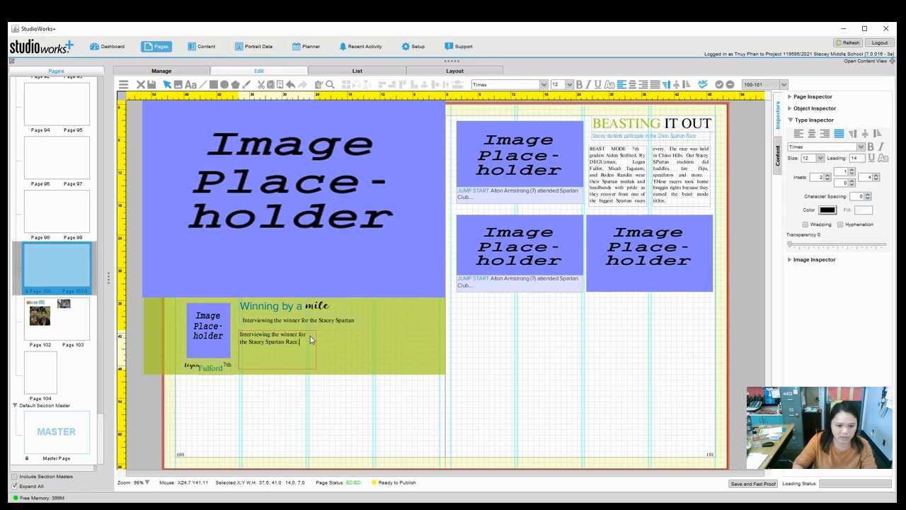
pyautogui.hotkey('ctrl', 'v')
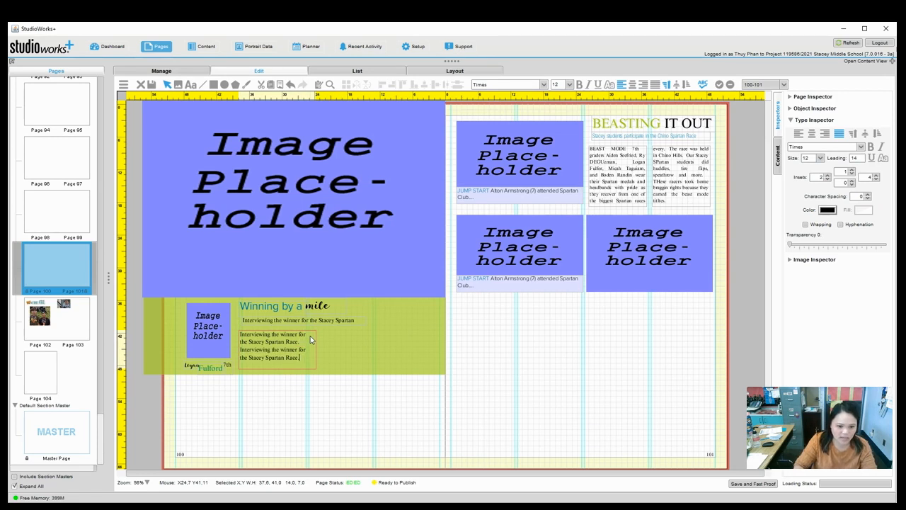
pyautogui.hotkey('ctrl', 'v')
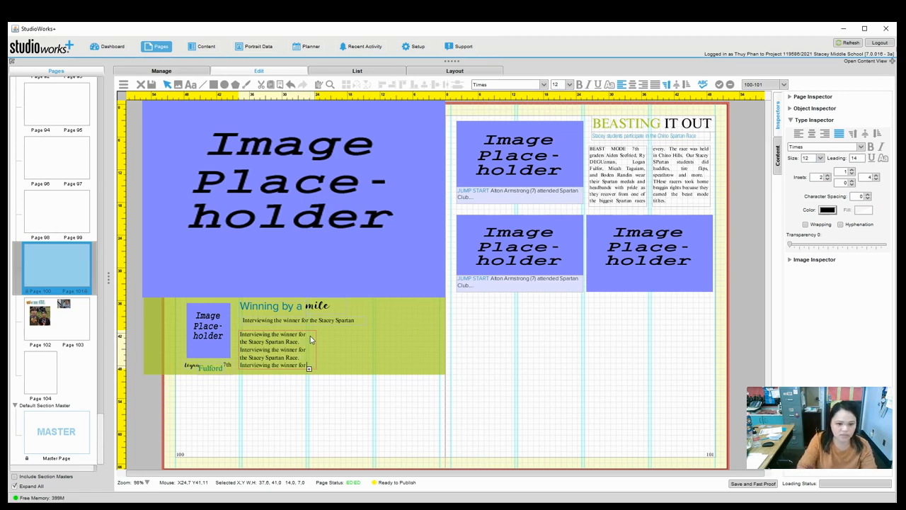
pyautogui.press('Escape')
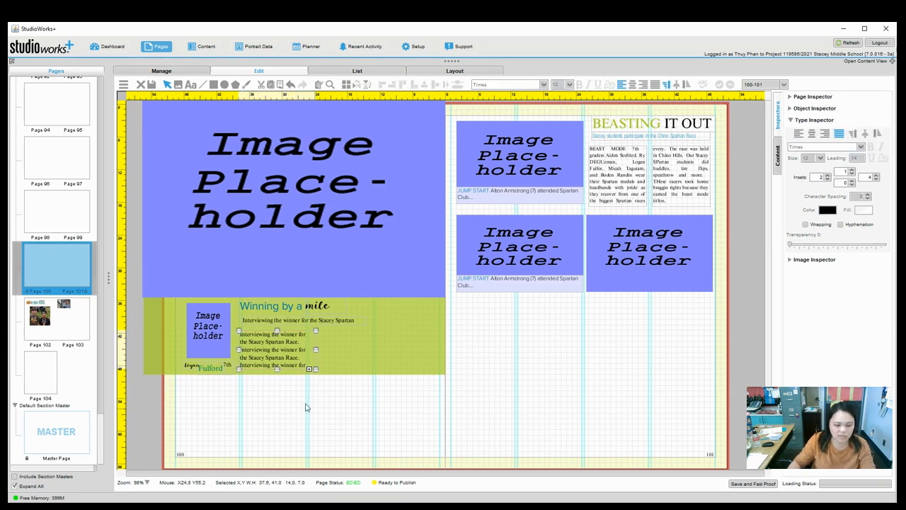
pyautogui.moveTo(311, 374); pyautogui.dragTo(431, 357)
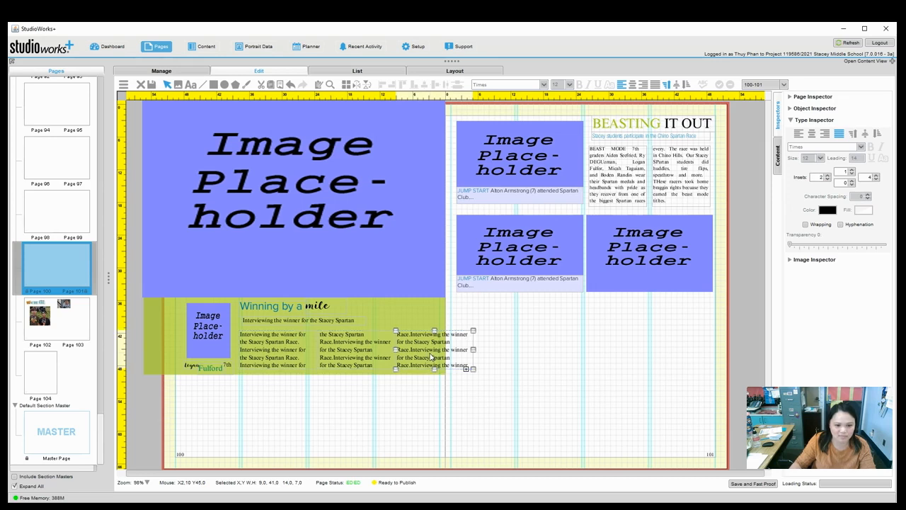
pyautogui.click(221, 329)
pyautogui.moveTo(221, 329); pyautogui.dragTo(214, 332)
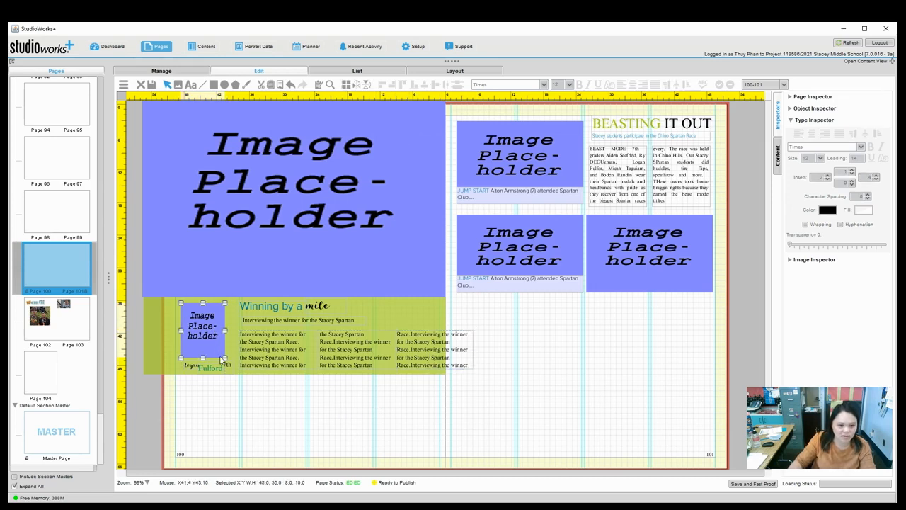
pyautogui.click(227, 368)
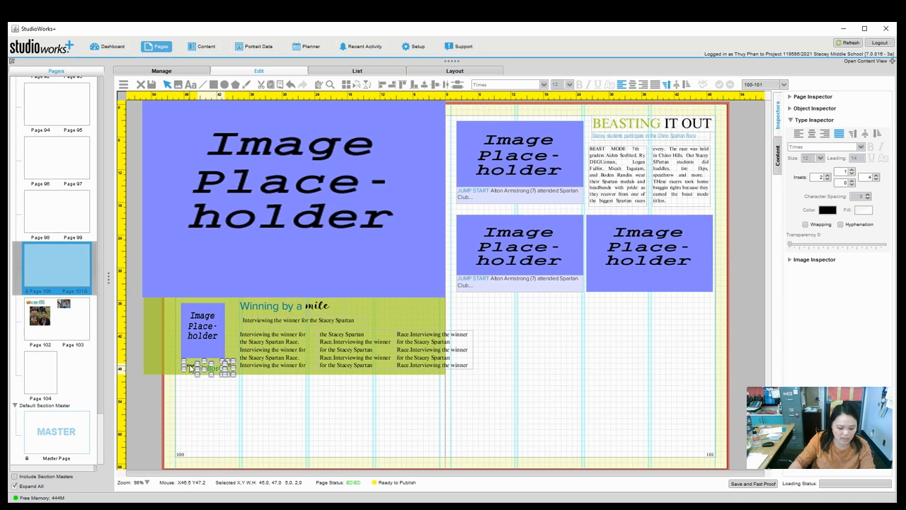
pyautogui.press('Left')
pyautogui.press('Left')
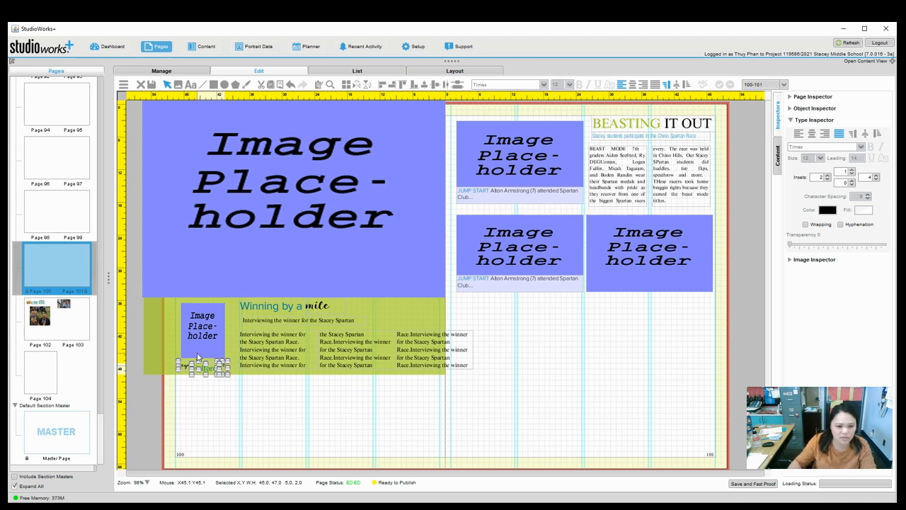
# Shift the three filler text columns and widen the third column.
pyautogui.click(245, 347)
pyautogui.keyDown('shift'); pyautogui.click(370, 353); pyautogui.keyUp('shift')
pyautogui.keyDown('shift'); pyautogui.click(423, 354); pyautogui.keyUp('shift')
pyautogui.moveTo(423, 355); pyautogui.dragTo(444, 354)
pyautogui.moveTo(384, 351); pyautogui.dragTo(371, 354)
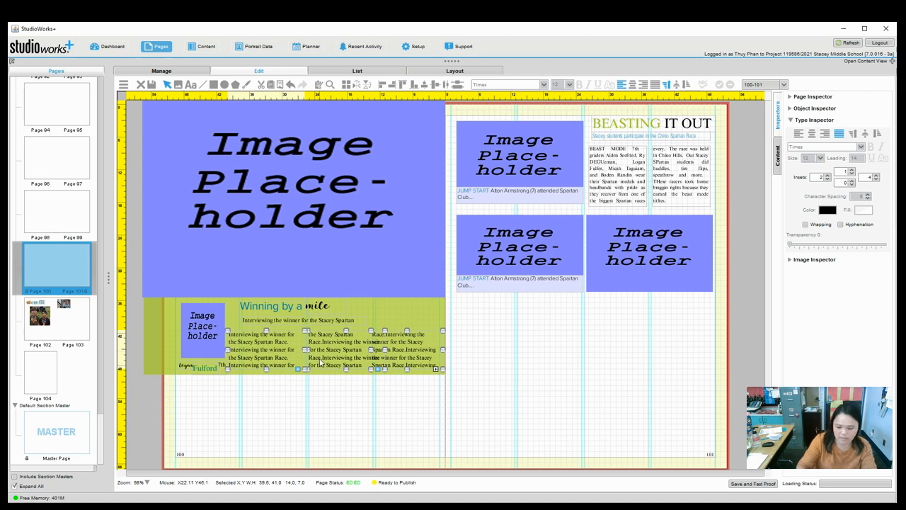
# Delete the filler columns, restore the Interviewing subtitle line, and save the spread.
pyautogui.press('Delete')
pyautogui.hotkey('ctrl', 'z')
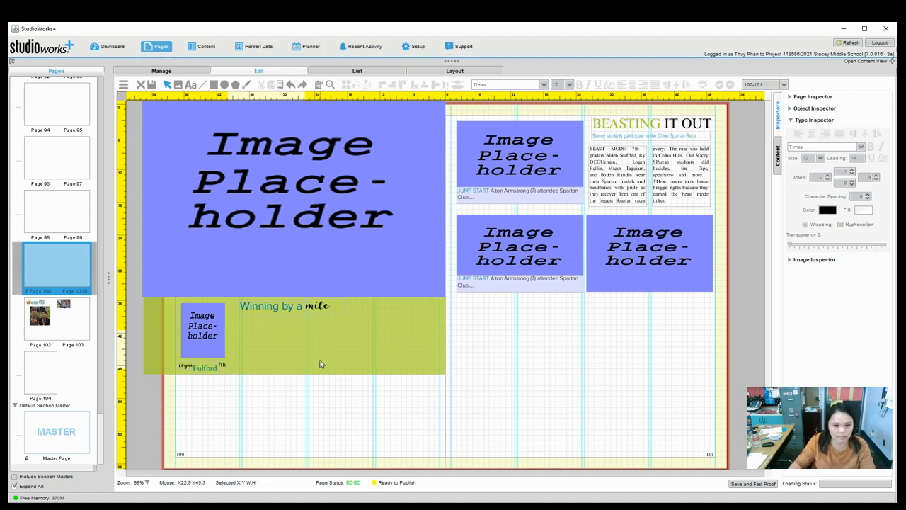
pyautogui.click(304, 85)
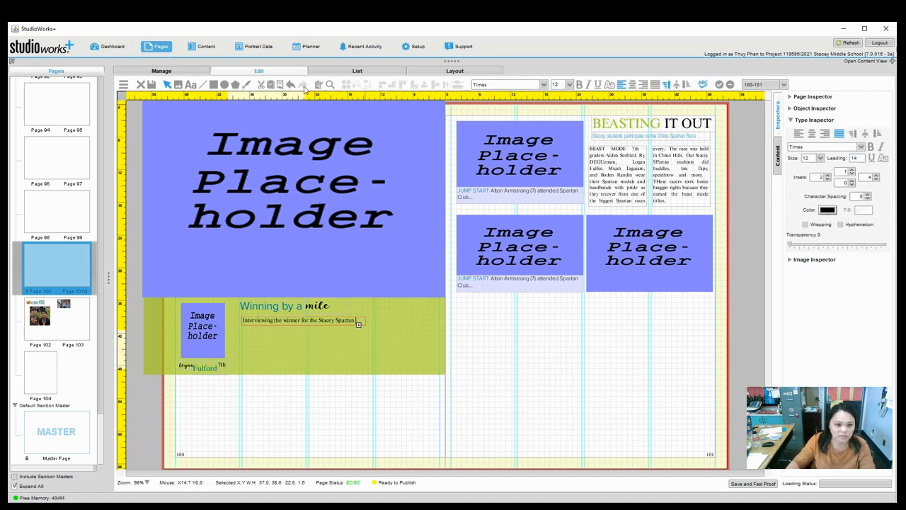
pyautogui.click(287, 373)
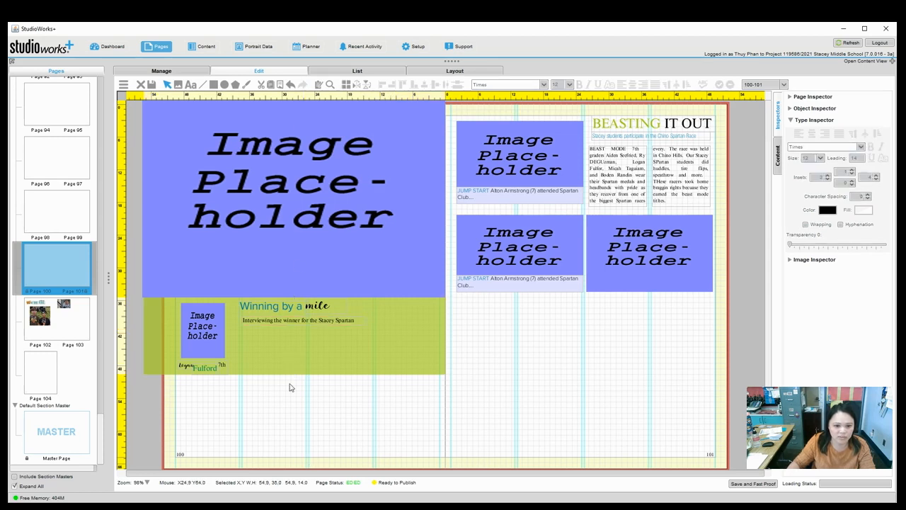
pyautogui.click(151, 86)
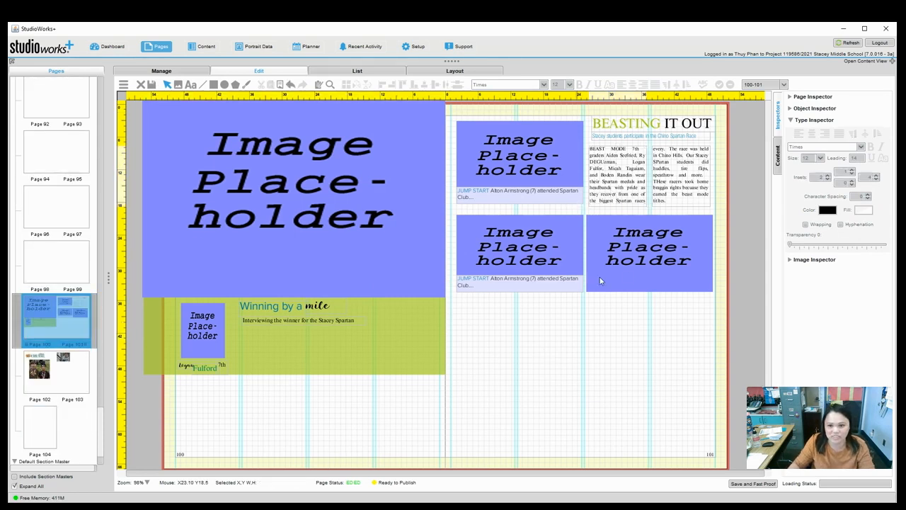
# Paste the BEAST MODE story into the green box, flowing into a second linked column.
pyautogui.click(622, 177)
pyautogui.hotkey('ctrl', 'c')
pyautogui.hotkey('ctrl', 'v')
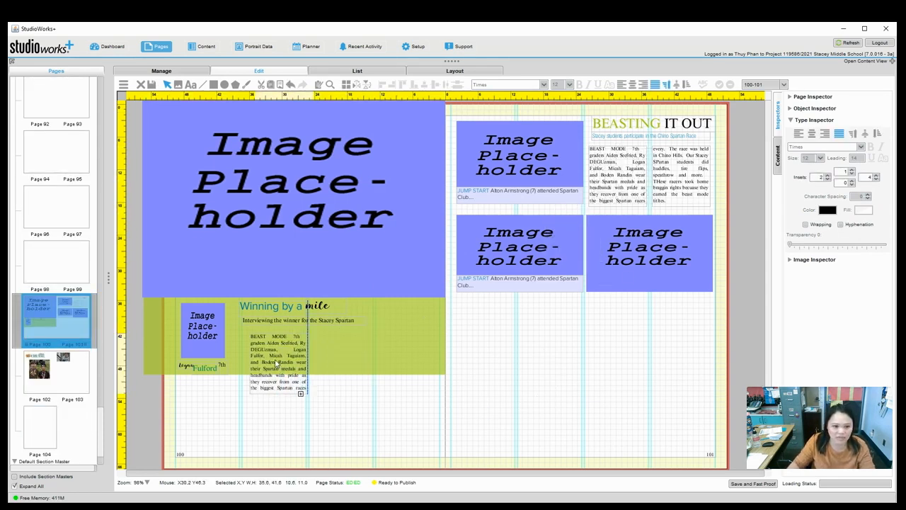
pyautogui.click(268, 357)
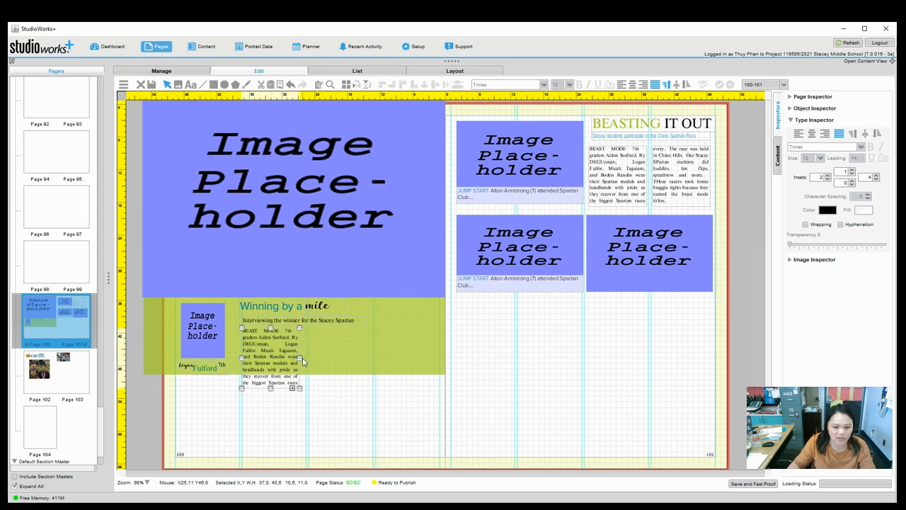
pyautogui.moveTo(300, 358); pyautogui.dragTo(308, 357)
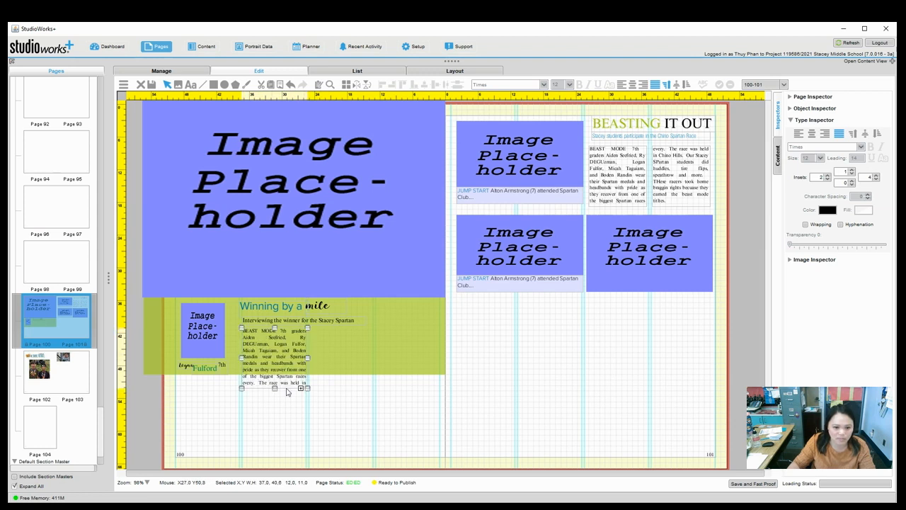
pyautogui.moveTo(276, 390); pyautogui.dragTo(359, 354)
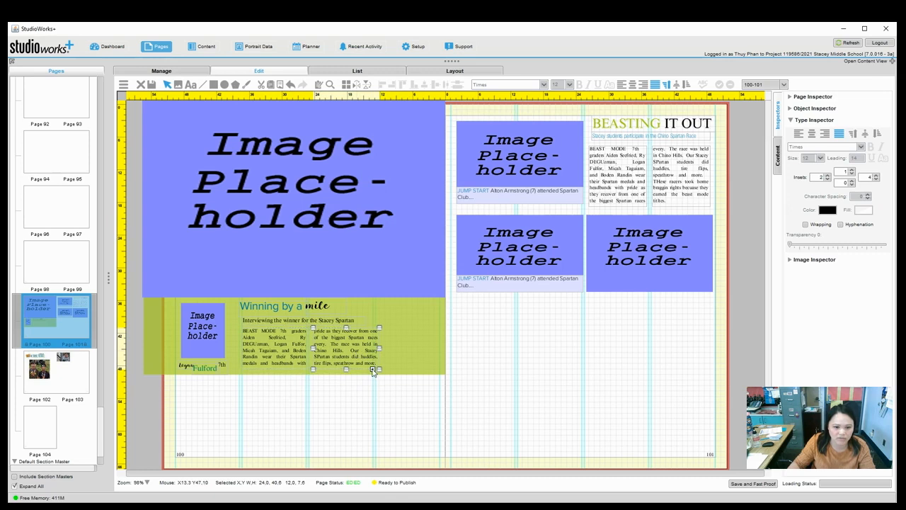
pyautogui.click(374, 370)
pyautogui.moveTo(343, 386); pyautogui.dragTo(408, 338)
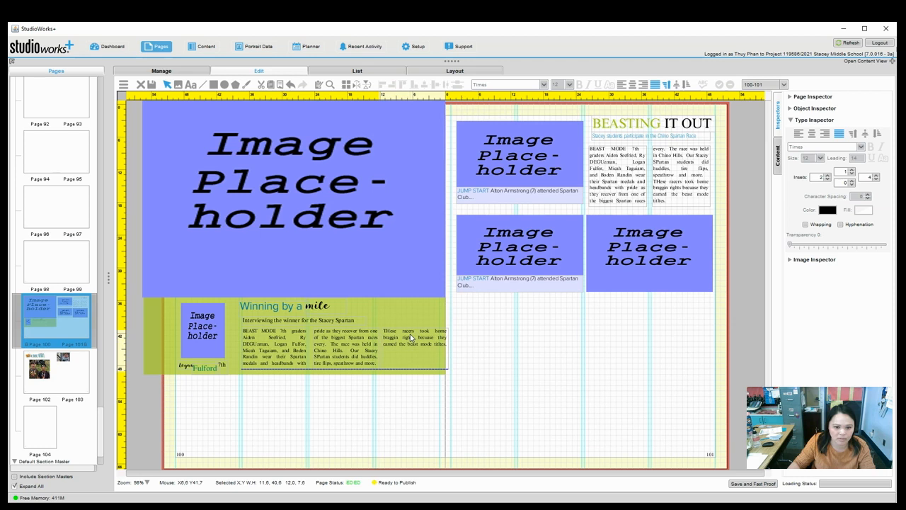
# Nudge the headline, 'mile', subtitle and story columns together to the left.
pyautogui.click(478, 396)
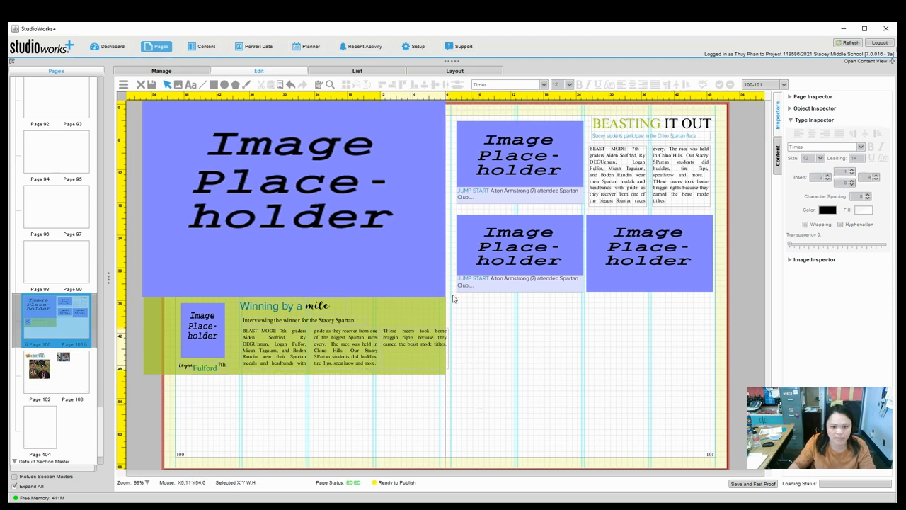
pyautogui.click(408, 354)
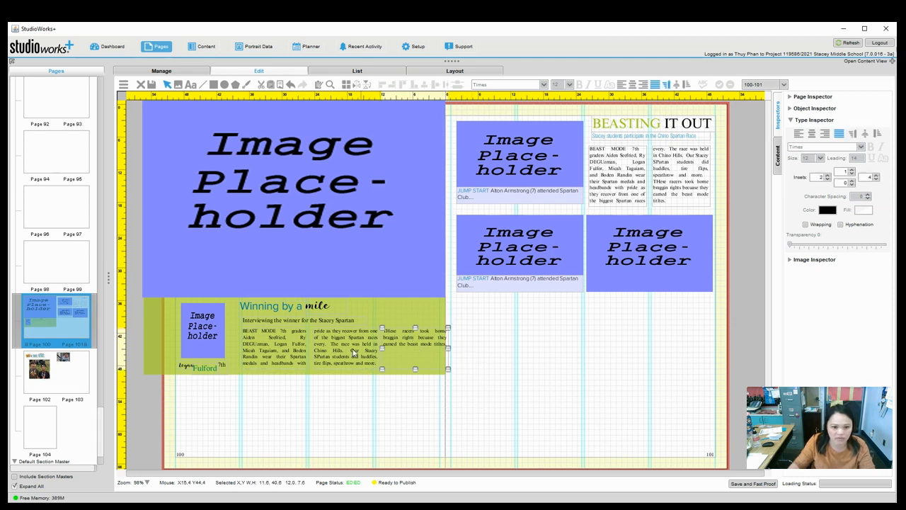
pyautogui.keyDown('shift'); pyautogui.click(288, 352); pyautogui.keyUp('shift')
pyautogui.keyDown('shift'); pyautogui.click(282, 321); pyautogui.keyUp('shift')
pyautogui.keyDown('shift'); pyautogui.click(309, 309); pyautogui.keyUp('shift')
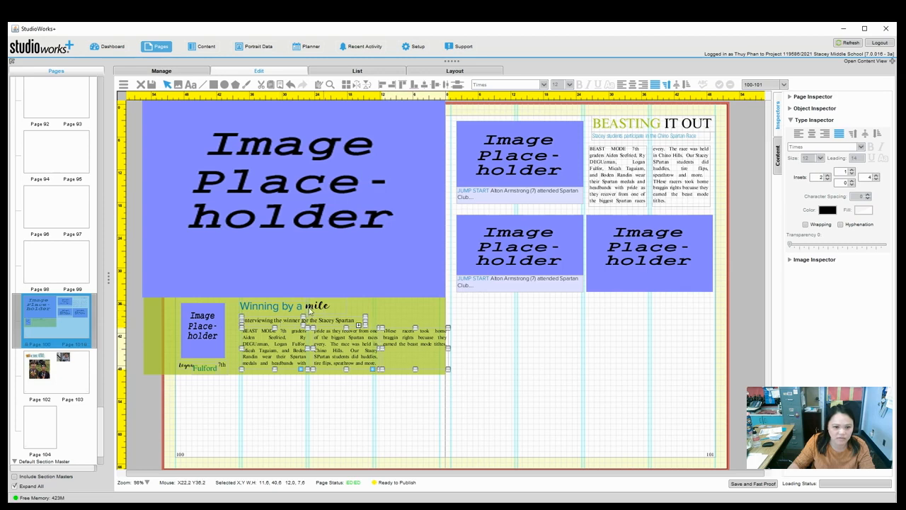
pyautogui.keyDown('shift'); pyautogui.click(279, 312); pyautogui.keyUp('shift')
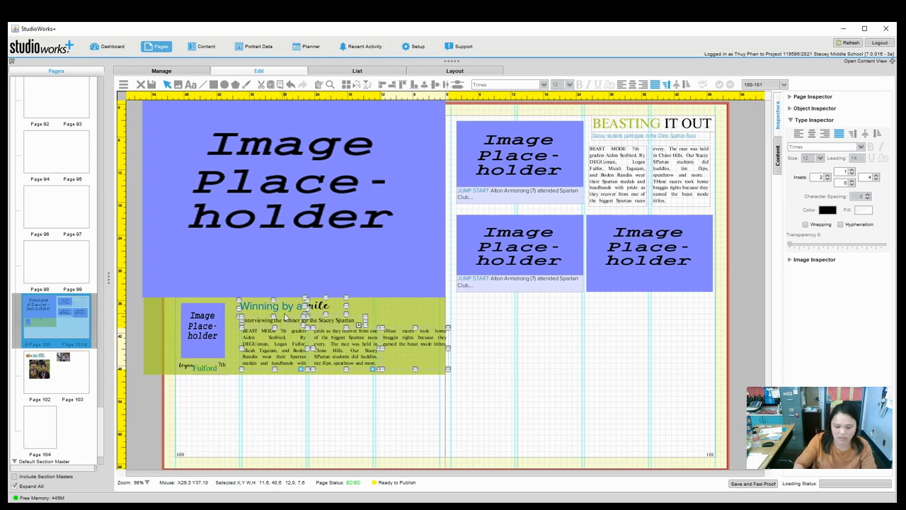
pyautogui.press('Left')
pyautogui.press('Left')
pyautogui.press('Left')
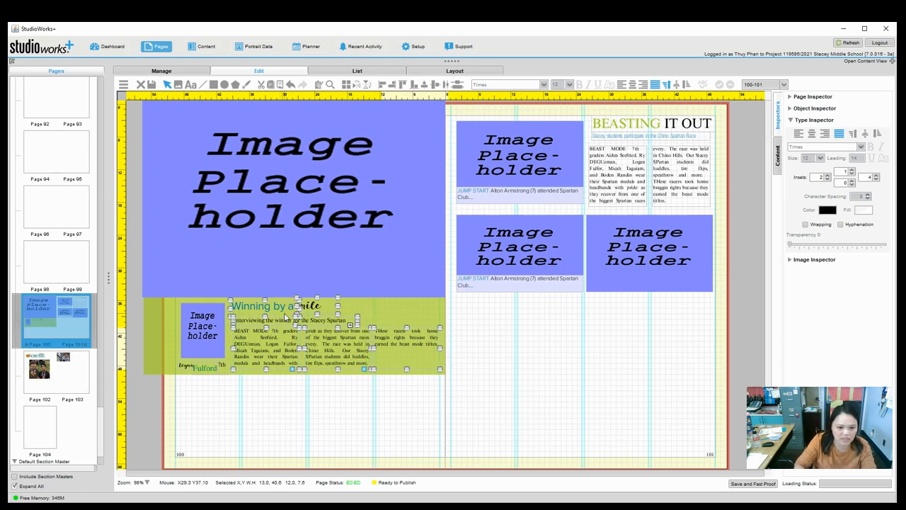
pyautogui.click(295, 412)
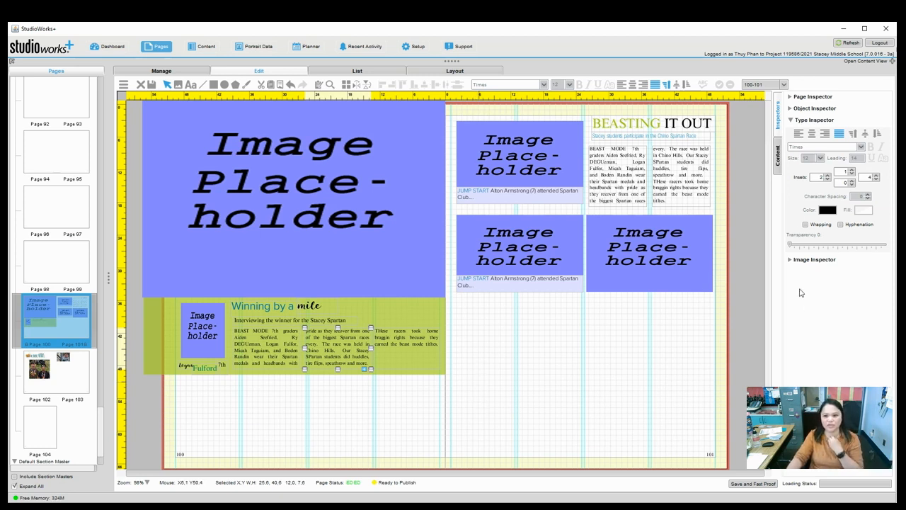
# Place the field photo from Recreate A Layout into the large placeholder, Scaled to Fit.
pyautogui.click(780, 166)
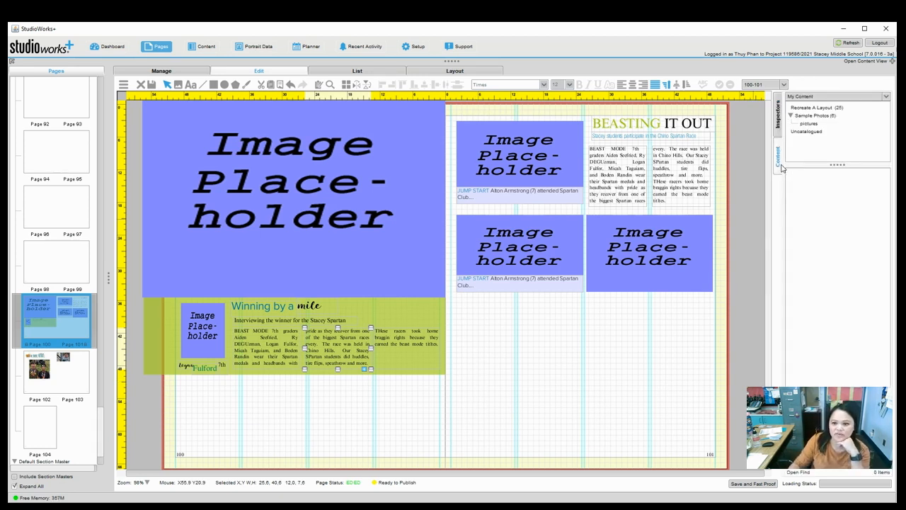
pyautogui.click(811, 107)
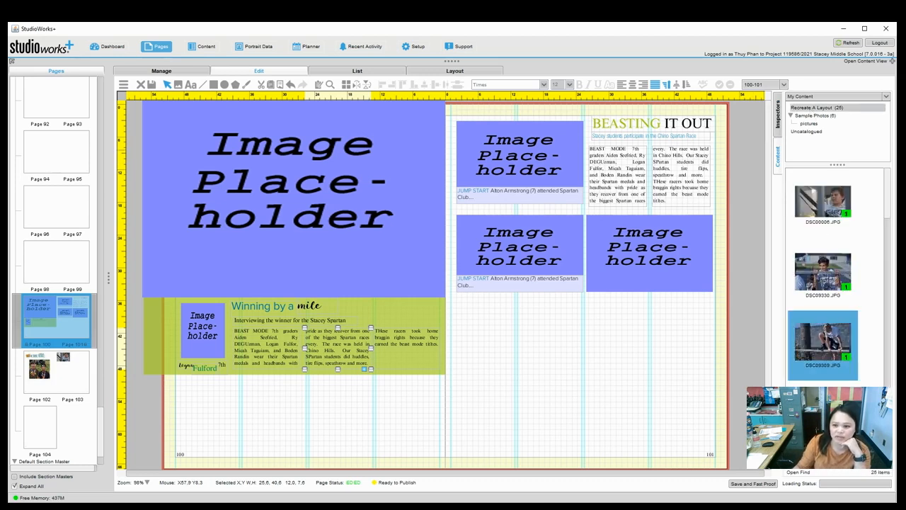
pyautogui.scroll(-5, 834, 384)
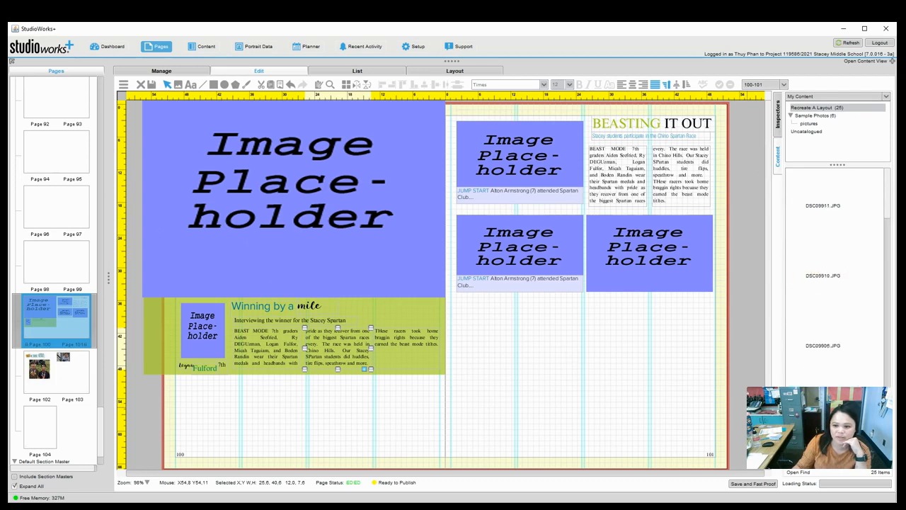
pyautogui.click(827, 290)
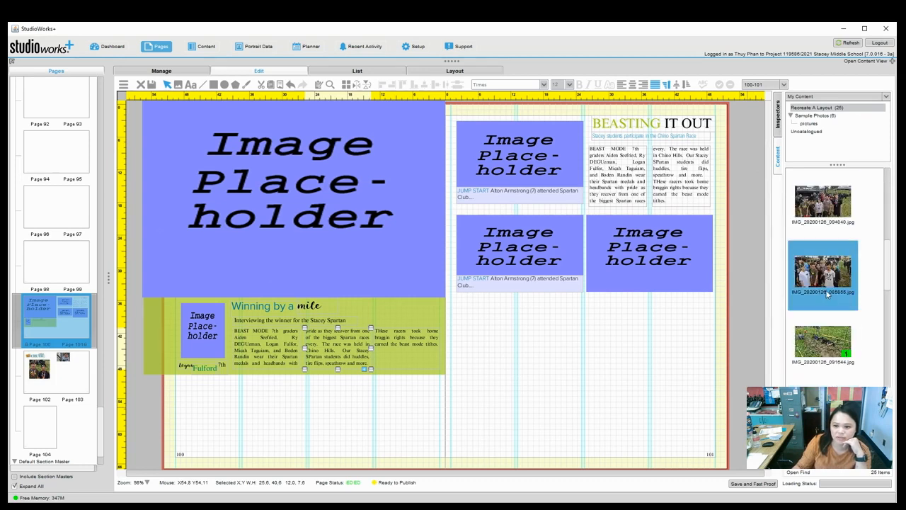
pyautogui.moveTo(834, 345); pyautogui.dragTo(253, 201)
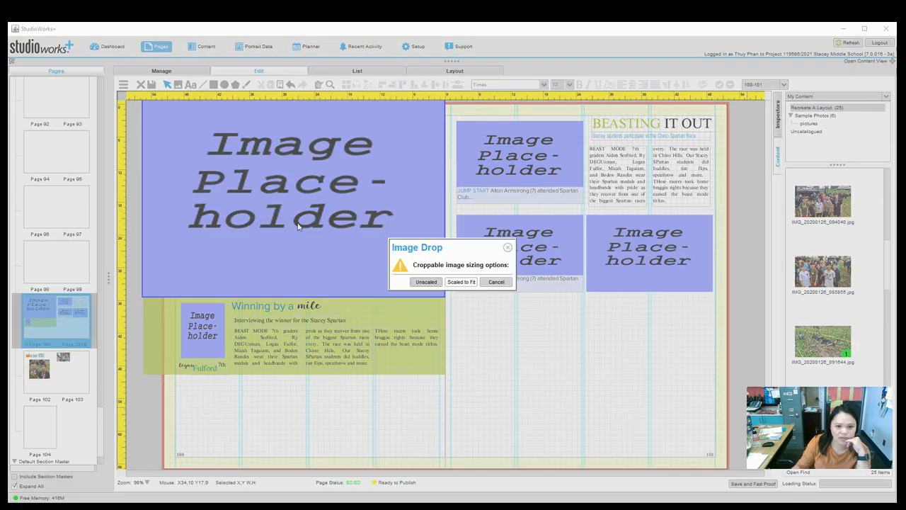
pyautogui.click(462, 282)
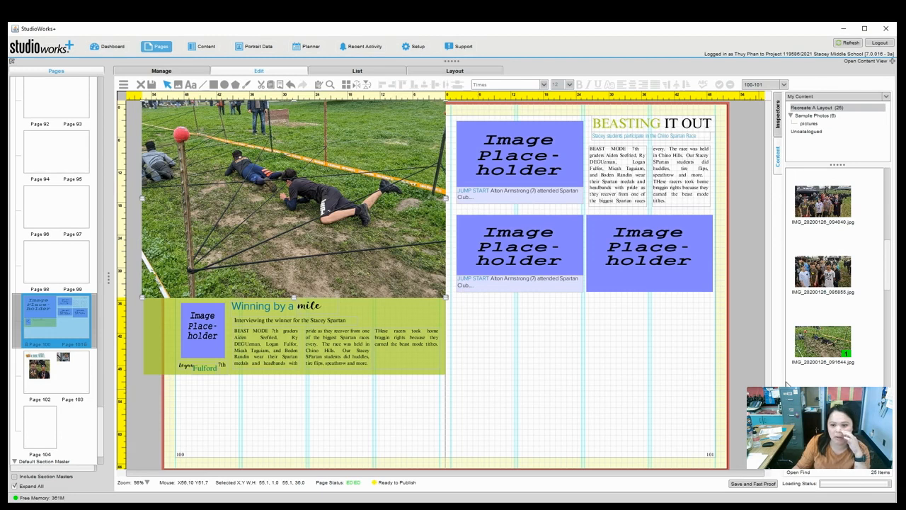
# Drop the basketball photo onto page 101's top-left placeholder.
pyautogui.click(885, 292)
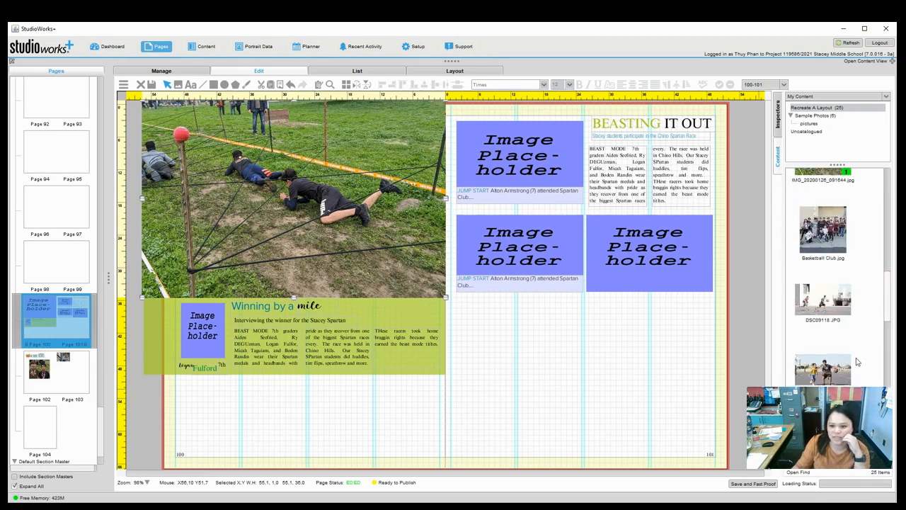
pyautogui.click(533, 170)
pyautogui.moveTo(534, 174); pyautogui.dragTo(533, 175)
# Scale the basketball photo to fit its frame and select the photo frame.
pyautogui.click(457, 281)
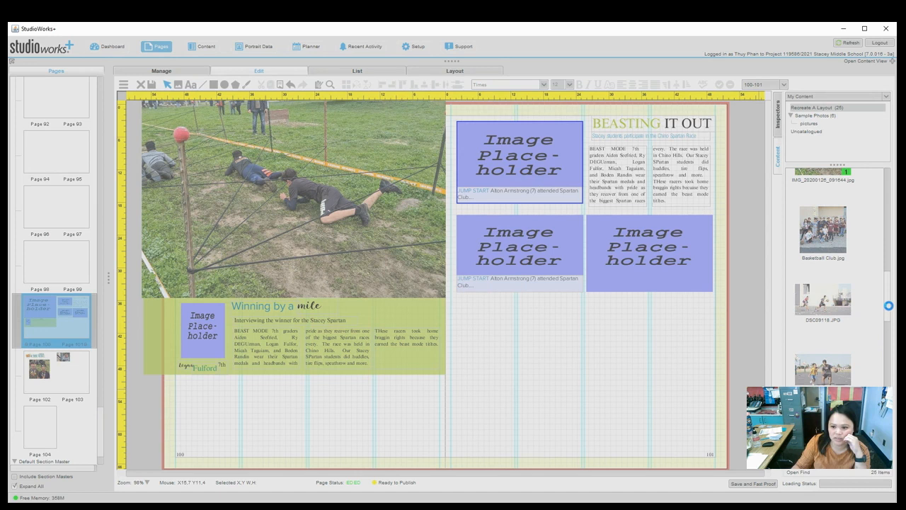
pyautogui.scroll(-3, 885, 342)
pyautogui.scroll(-1, 885, 342)
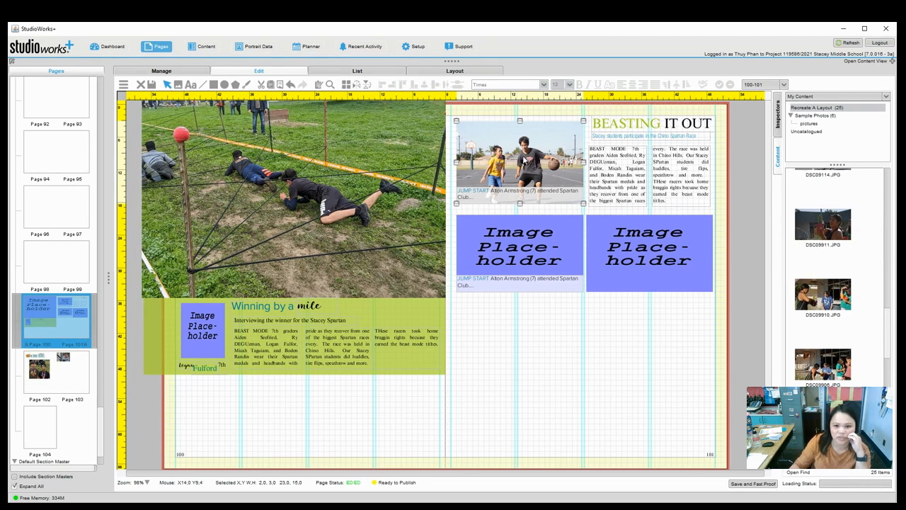
pyautogui.click(524, 162)
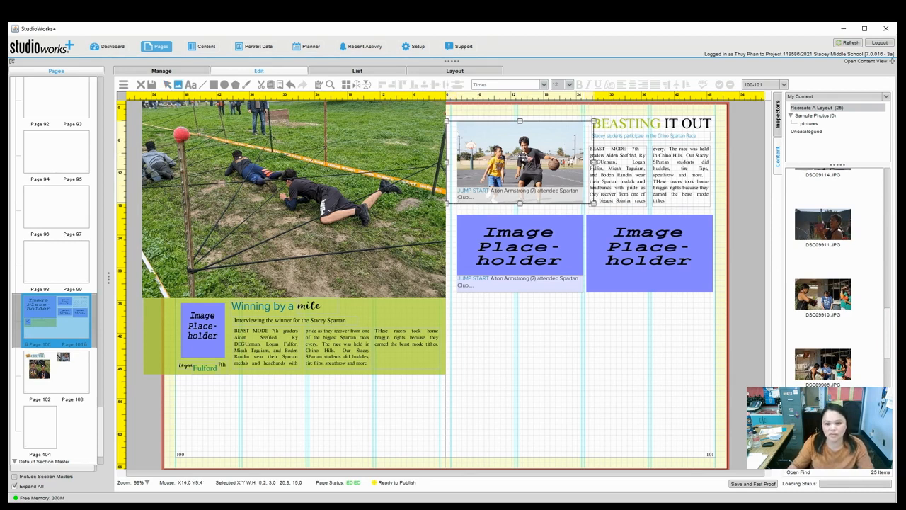
pyautogui.click(571, 344)
pyautogui.click(509, 150)
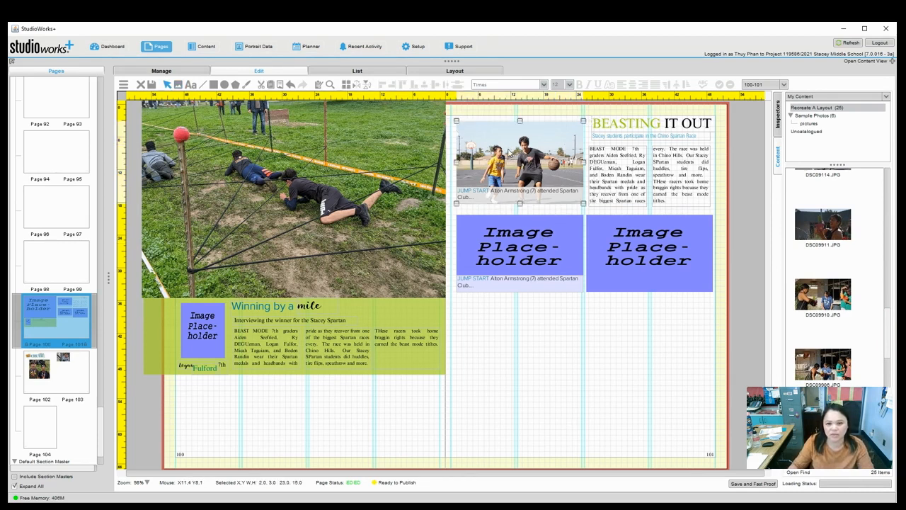
pyautogui.click(509, 149)
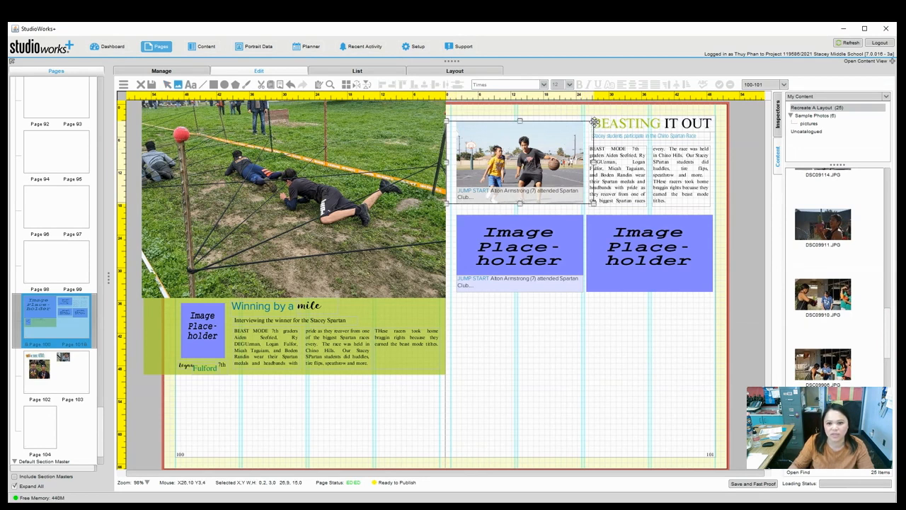
pyautogui.click(548, 299)
pyautogui.click(549, 138)
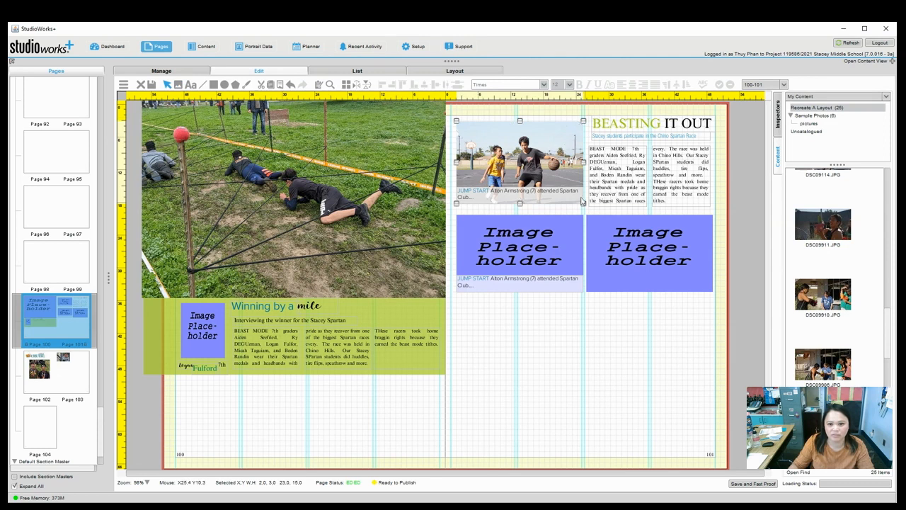
# Enlarge the basketball photo within its frame.
pyautogui.doubleClick(527, 163)
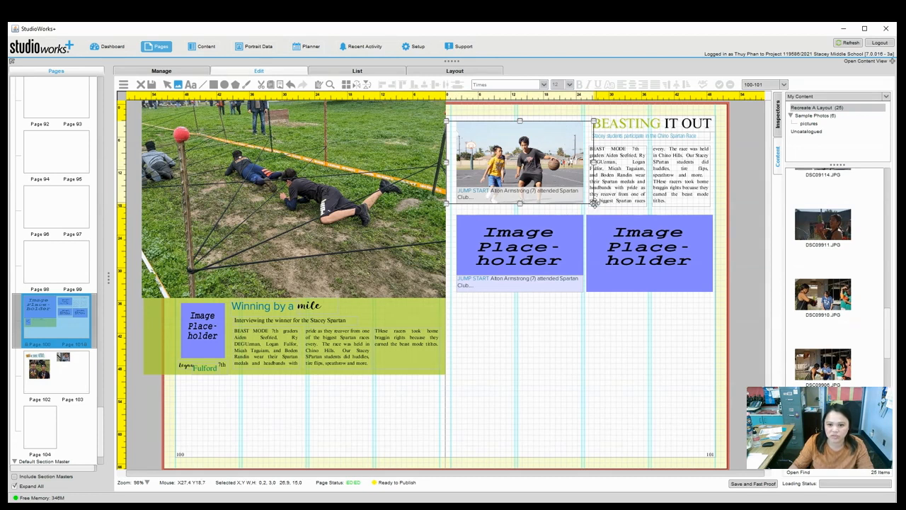
pyautogui.moveTo(595, 204); pyautogui.dragTo(640, 255)
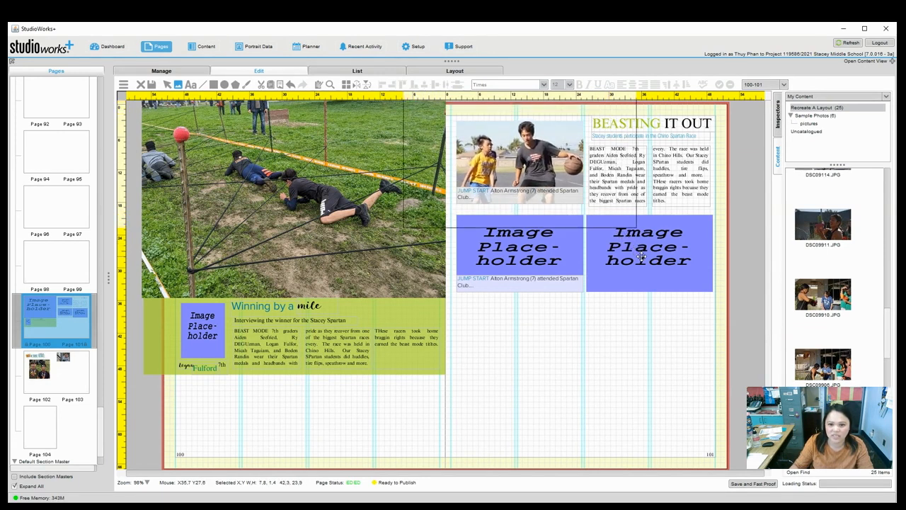
pyautogui.click(608, 348)
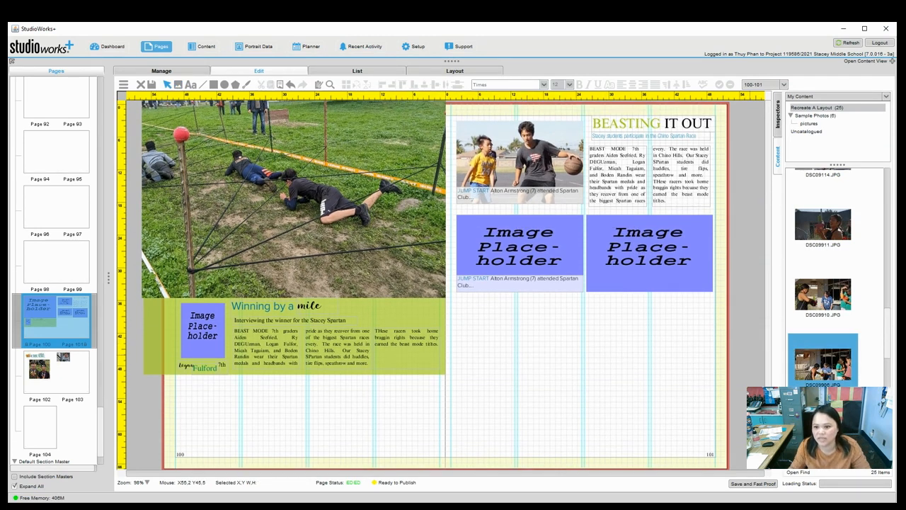
# Place a content photo into page 101's lower-left placeholder, Scaled to Fit.
pyautogui.click(836, 303)
pyautogui.scroll(5, 835, 393)
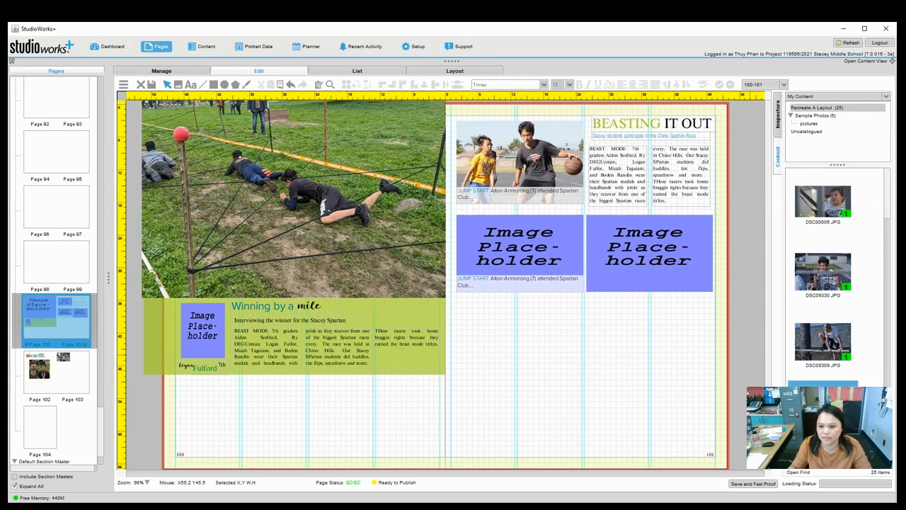
pyautogui.moveTo(823, 414); pyautogui.dragTo(517, 247)
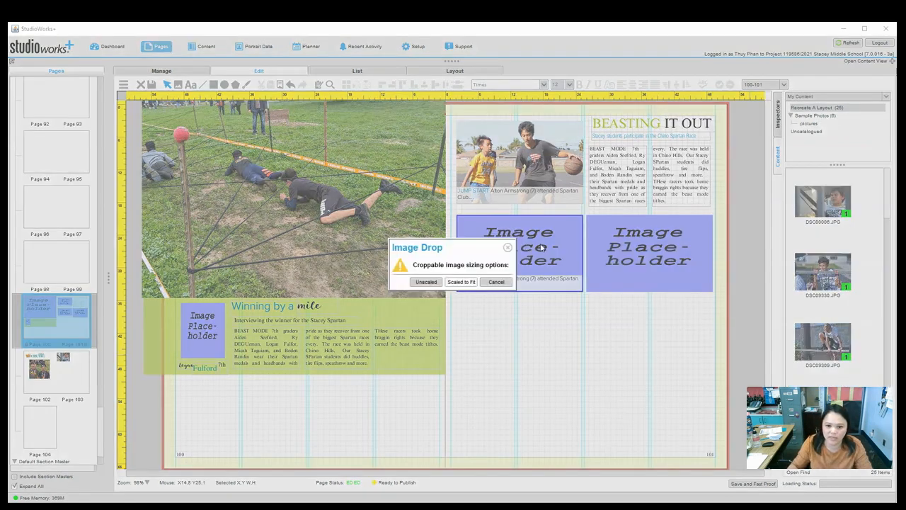
pyautogui.click(461, 282)
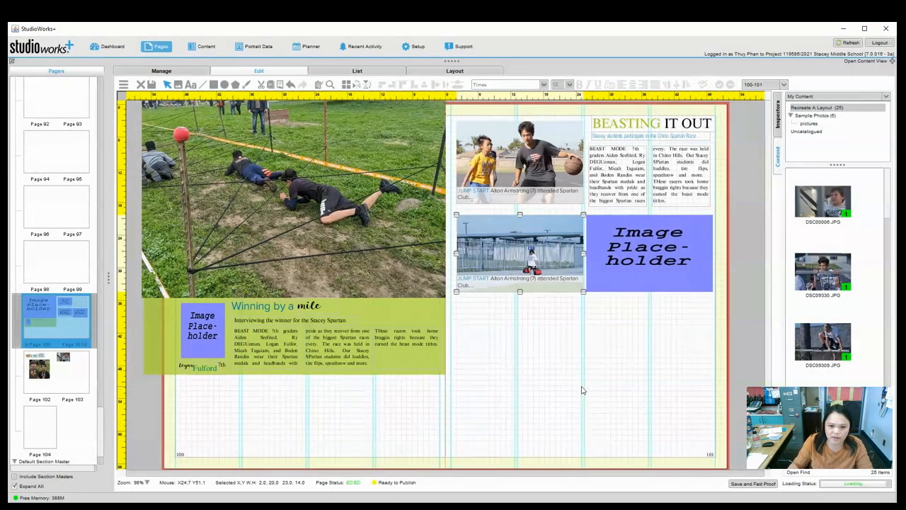
pyautogui.click(579, 404)
# Enlarge the red-bags photo inside its frame and shift it upward.
pyautogui.click(552, 261)
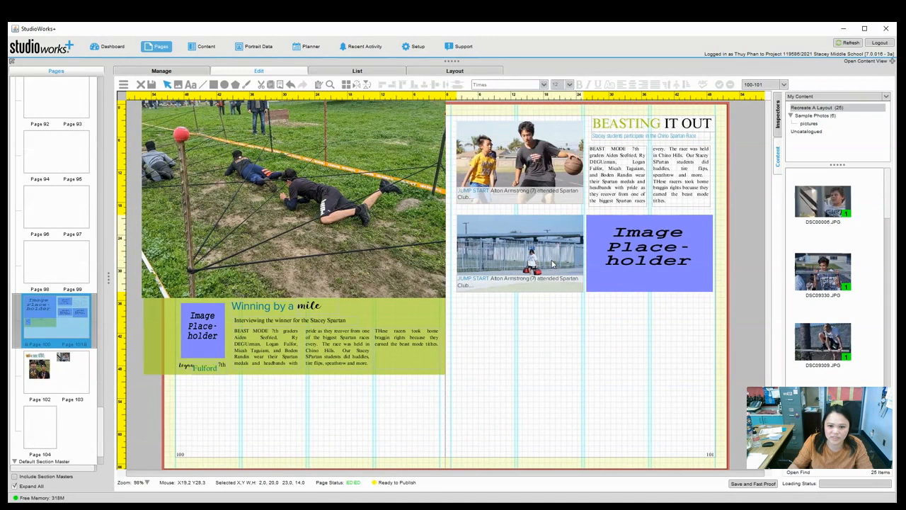
pyautogui.doubleClick(529, 255)
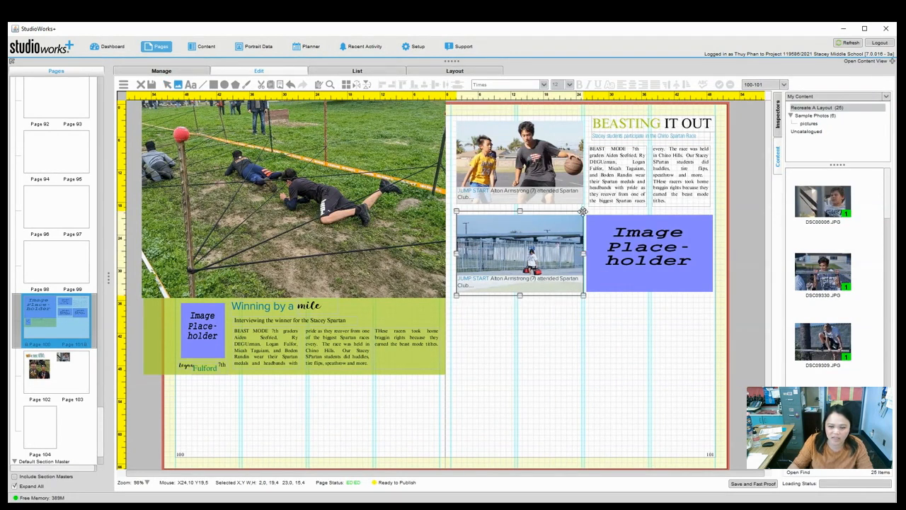
pyautogui.moveTo(583, 211); pyautogui.dragTo(599, 201)
pyautogui.moveTo(640, 178); pyautogui.dragTo(740, 135)
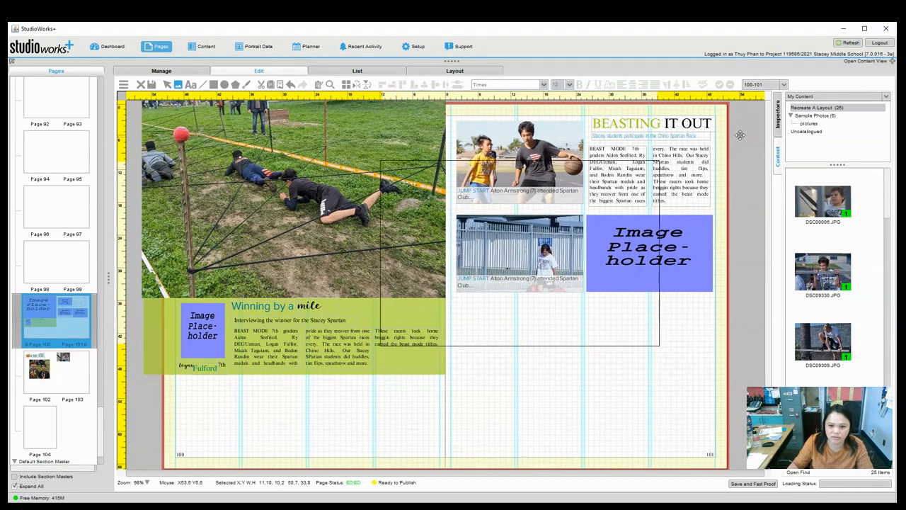
pyautogui.moveTo(540, 228); pyautogui.dragTo(542, 214)
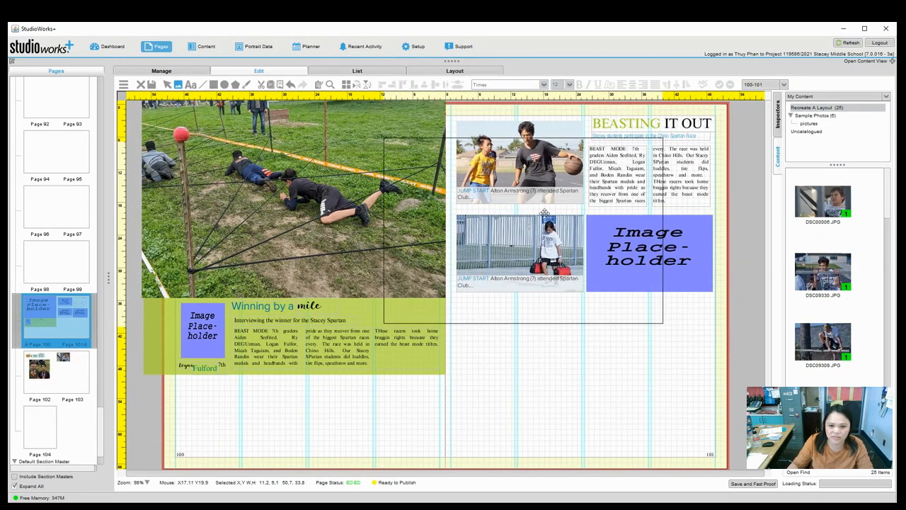
pyautogui.click(551, 360)
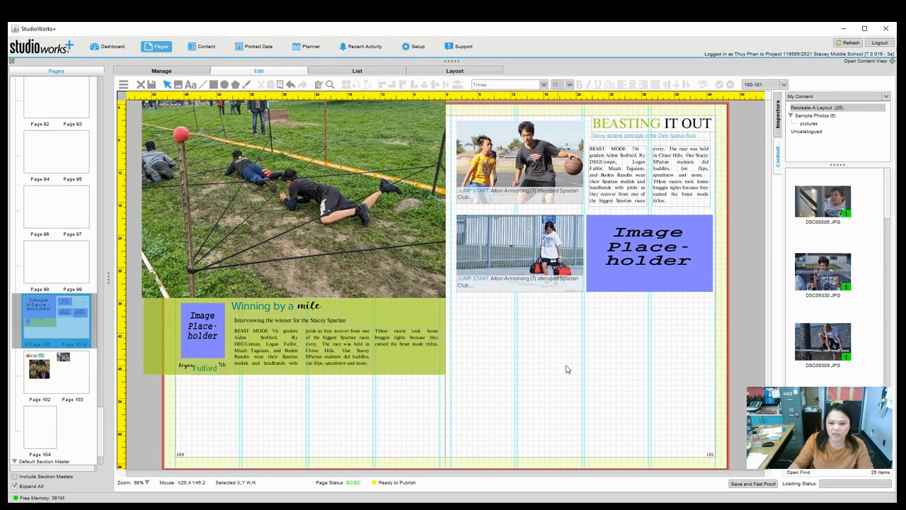
# Place the DSC09330.JPG group photo into the last placeholder, Scaled to Fit.
pyautogui.moveTo(848, 293)
pyautogui.mouseDown()
pyautogui.moveTo(800, 277)
pyautogui.moveTo(655, 263)
pyautogui.moveTo(839, 278)
pyautogui.mouseUp()
pyautogui.scroll(-5, 839, 283)
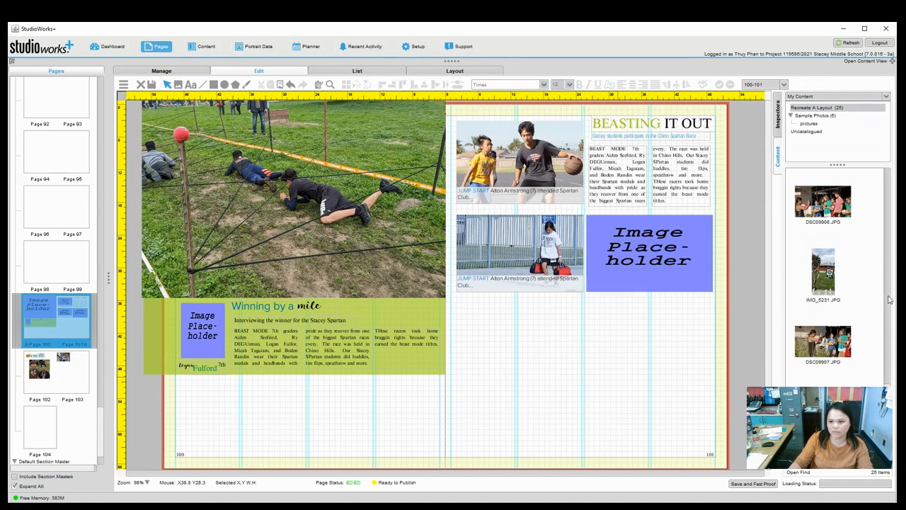
pyautogui.scroll(-5, 887, 292)
pyautogui.scroll(3, 889, 303)
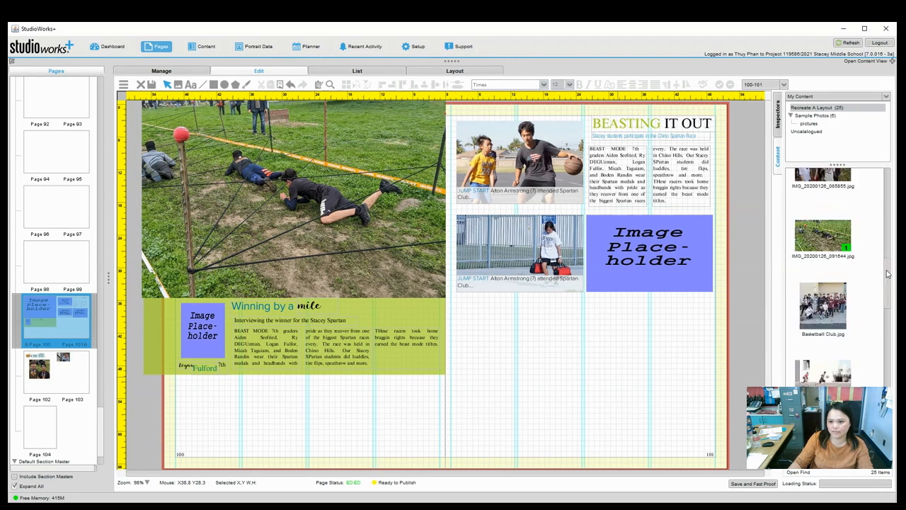
pyautogui.moveTo(678, 262); pyautogui.dragTo(668, 263)
pyautogui.click(472, 282)
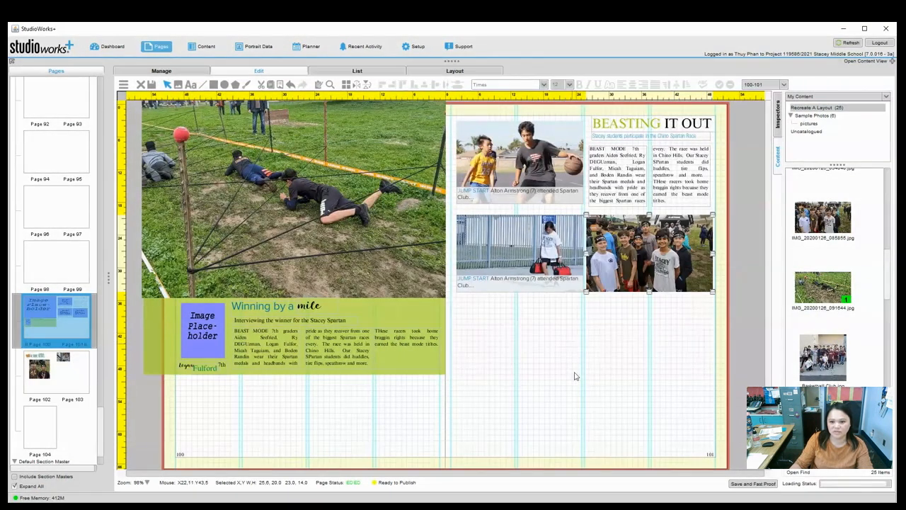
# Enlarge the group photo to fill its frame.
pyautogui.doubleClick(667, 228)
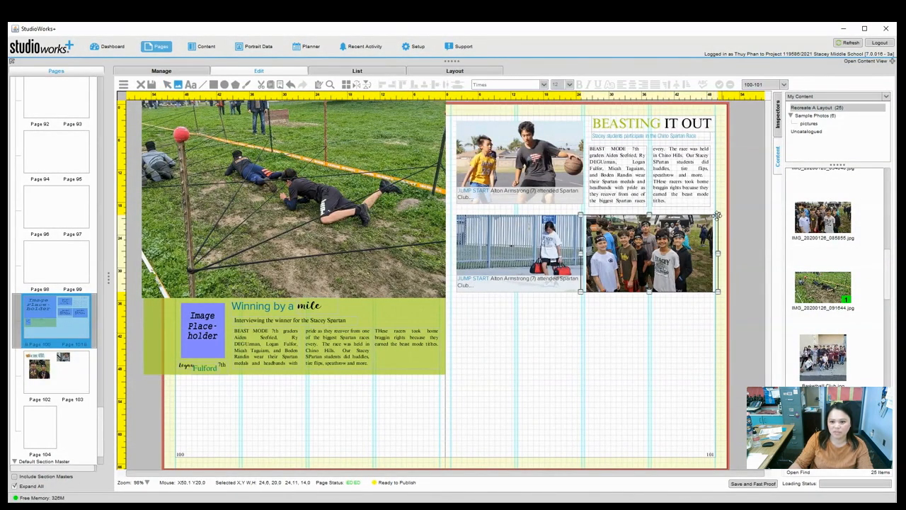
pyautogui.moveTo(718, 215); pyautogui.dragTo(739, 195)
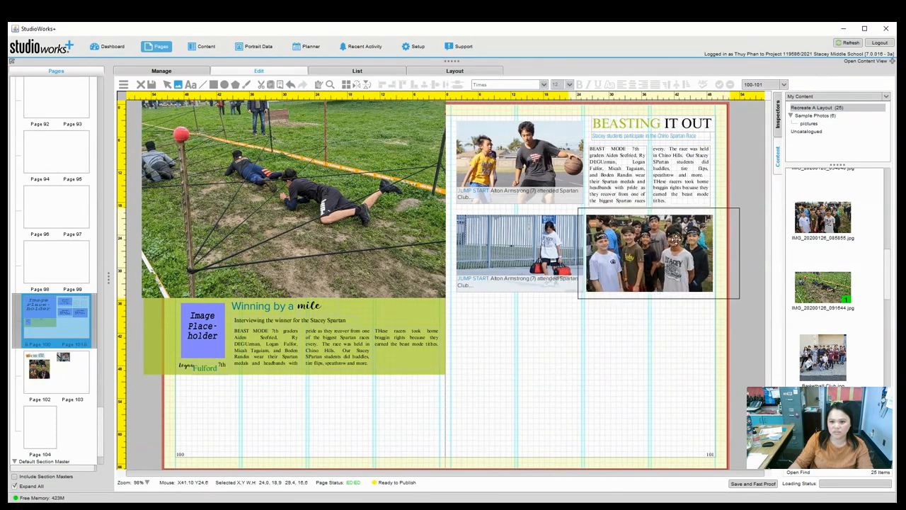
pyautogui.click(621, 388)
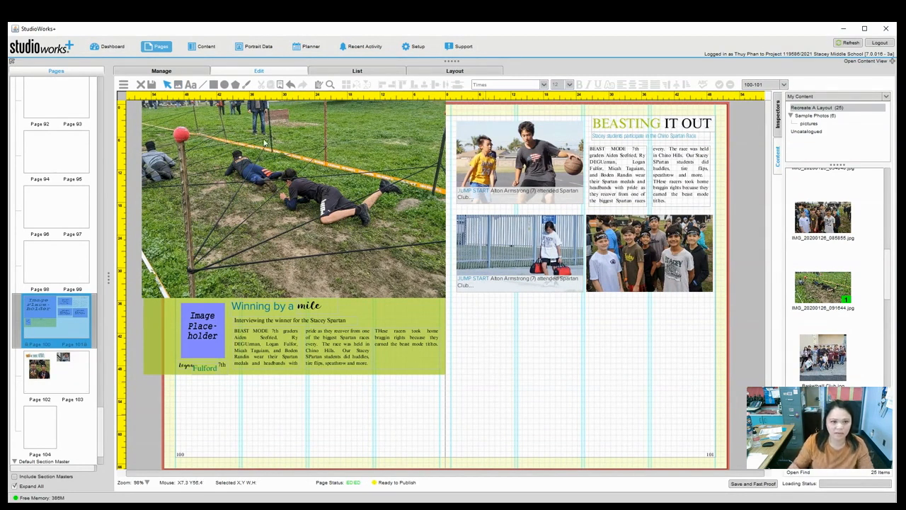
# Draw a wide rectangle frame spanning pages 100–101 along the bottom, below the story, and raise its top edge slightly.
pyautogui.click(214, 85)
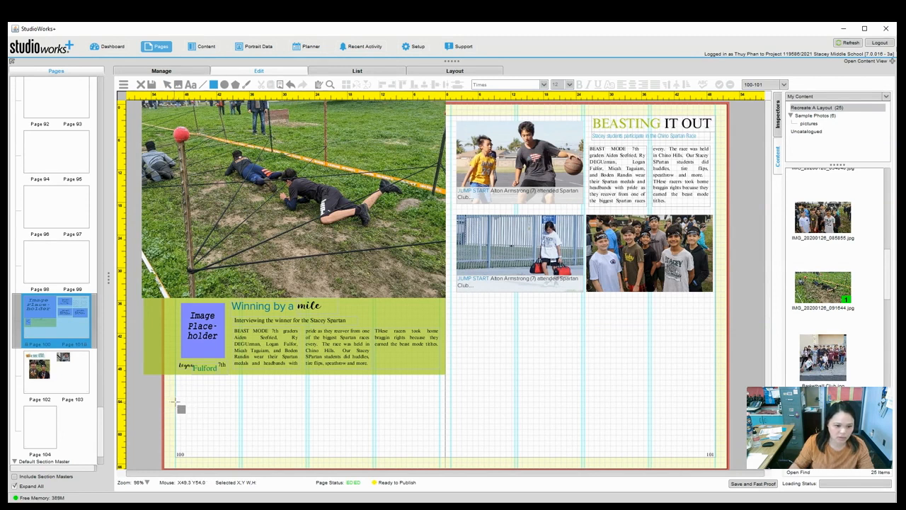
pyautogui.moveTo(176, 402); pyautogui.dragTo(718, 432)
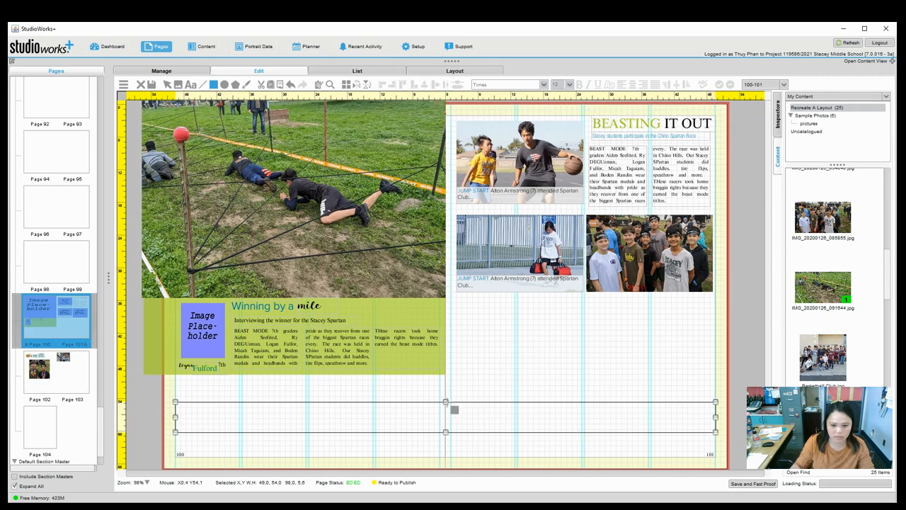
pyautogui.click(167, 85)
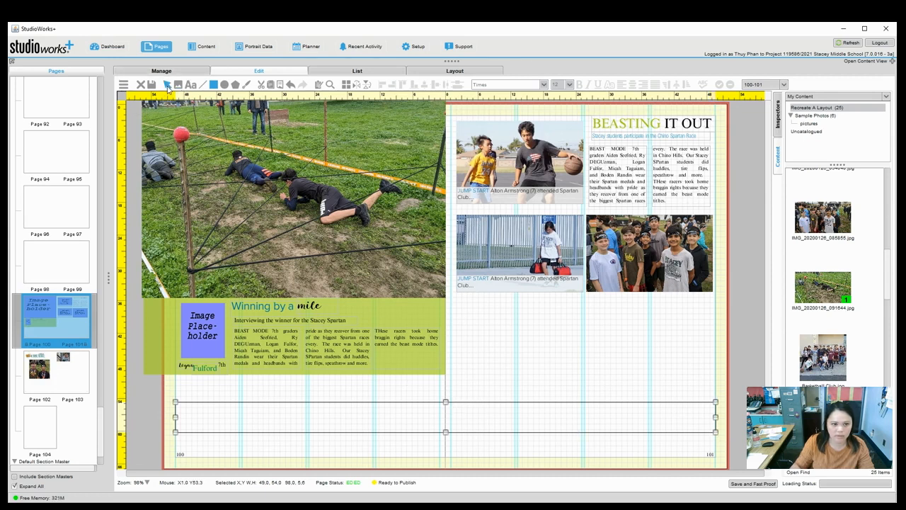
pyautogui.click(446, 402)
pyautogui.moveTo(446, 403); pyautogui.dragTo(446, 402)
pyautogui.click(393, 451)
pyautogui.click(347, 433)
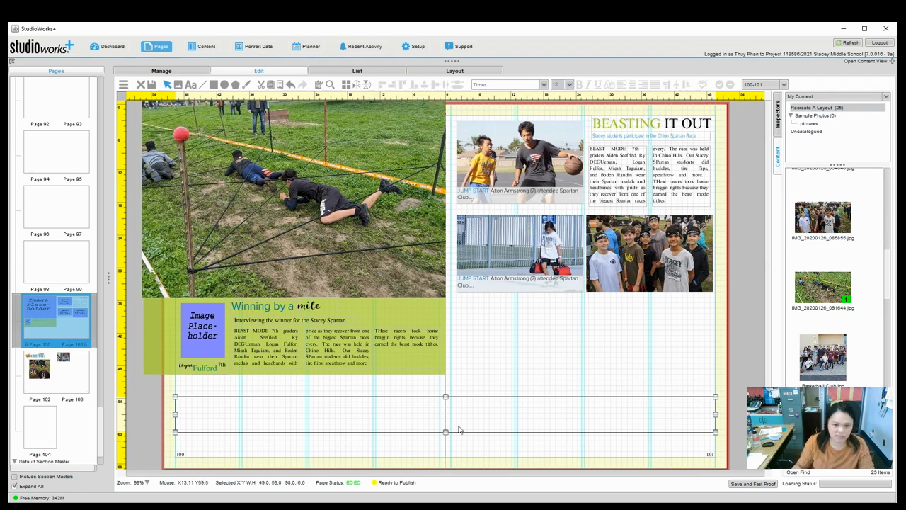
# Give the bottom box a solid fill in blue X9147.
pyautogui.click(782, 133)
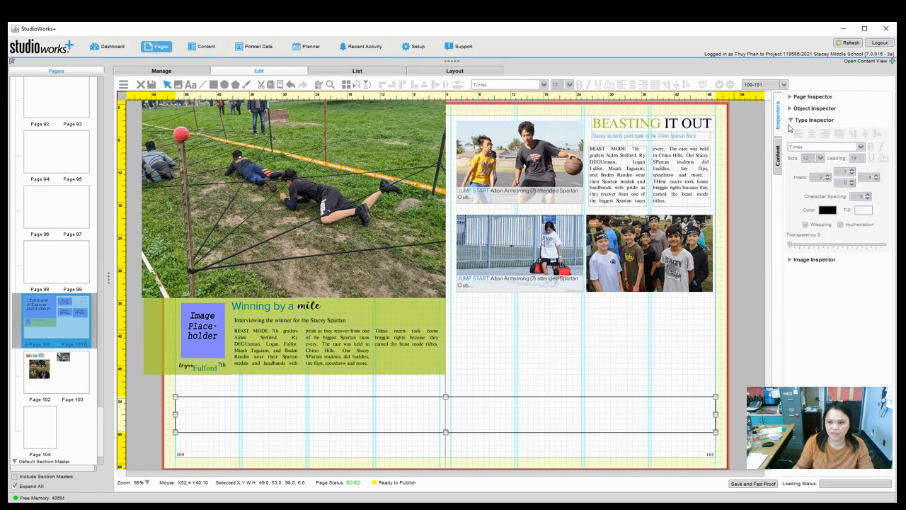
pyautogui.click(791, 122)
pyautogui.click(791, 109)
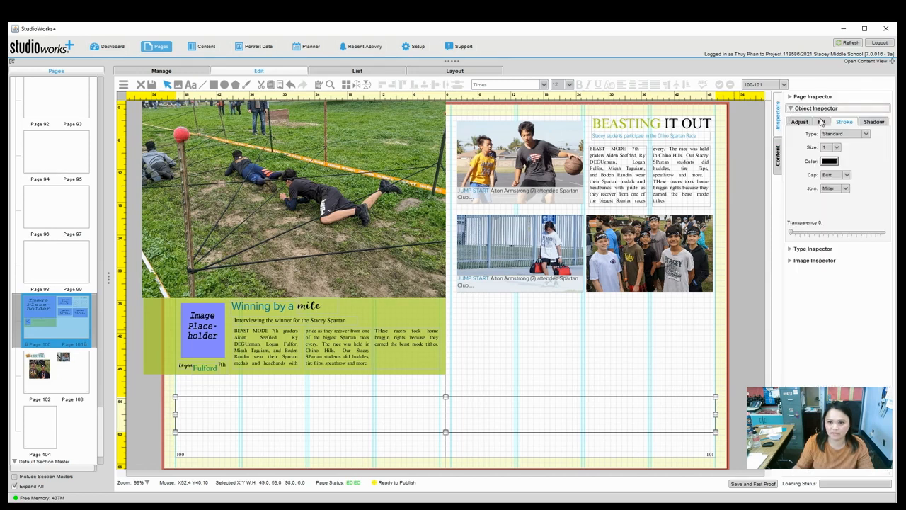
pyautogui.click(821, 122)
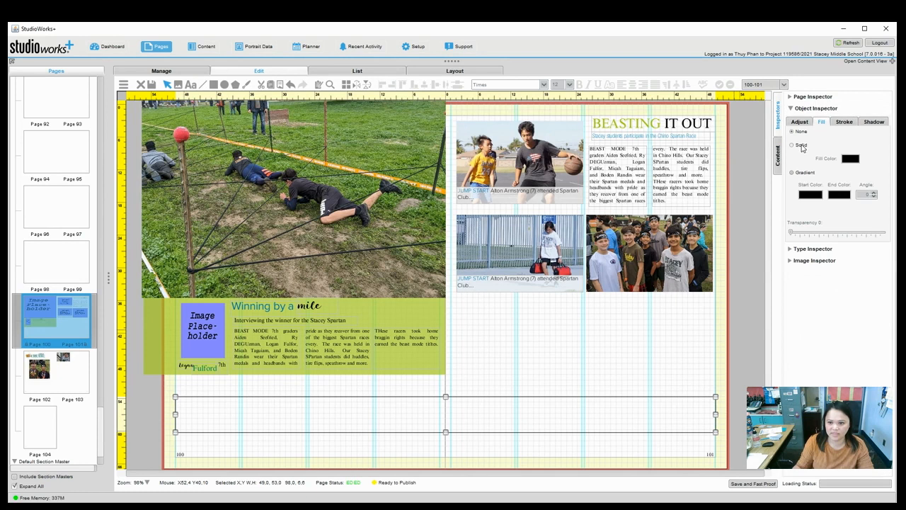
pyautogui.click(793, 145)
pyautogui.click(850, 160)
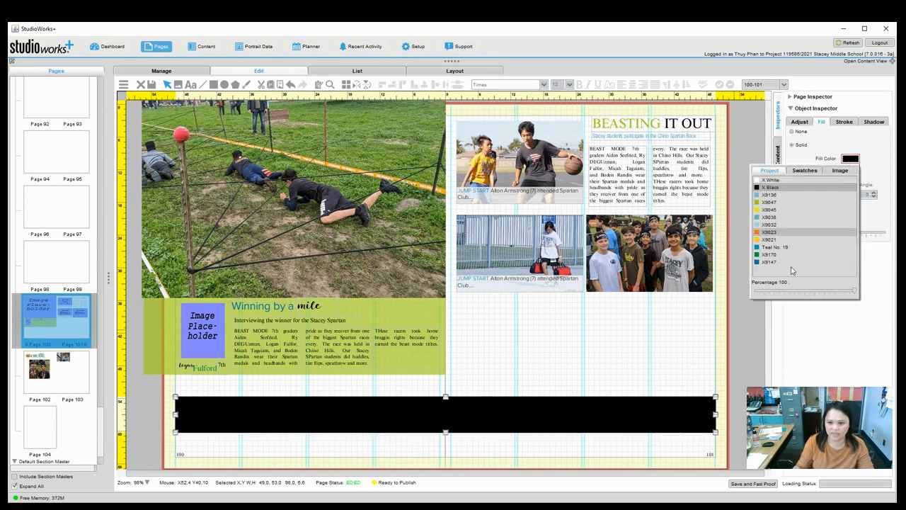
pyautogui.click(776, 247)
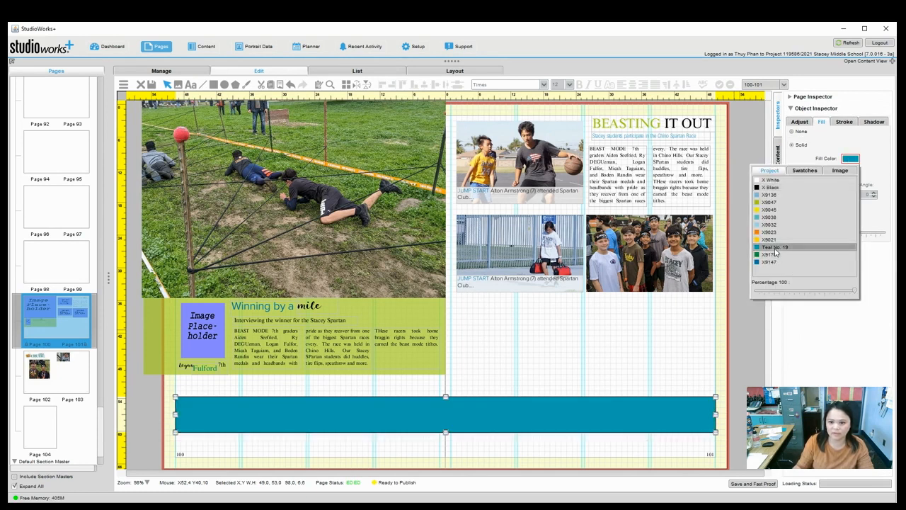
pyautogui.click(775, 254)
pyautogui.click(775, 262)
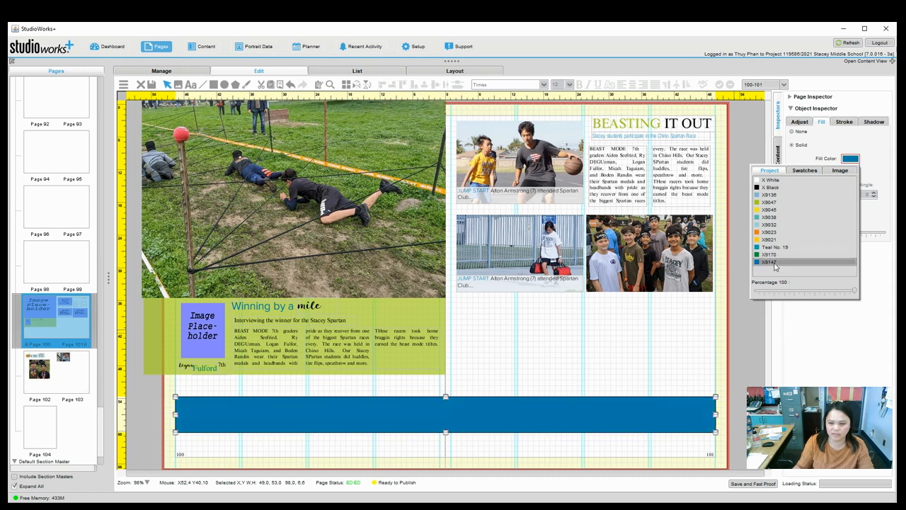
# Set the band's stroke type to None and its transparency to 26.
pyautogui.click(845, 122)
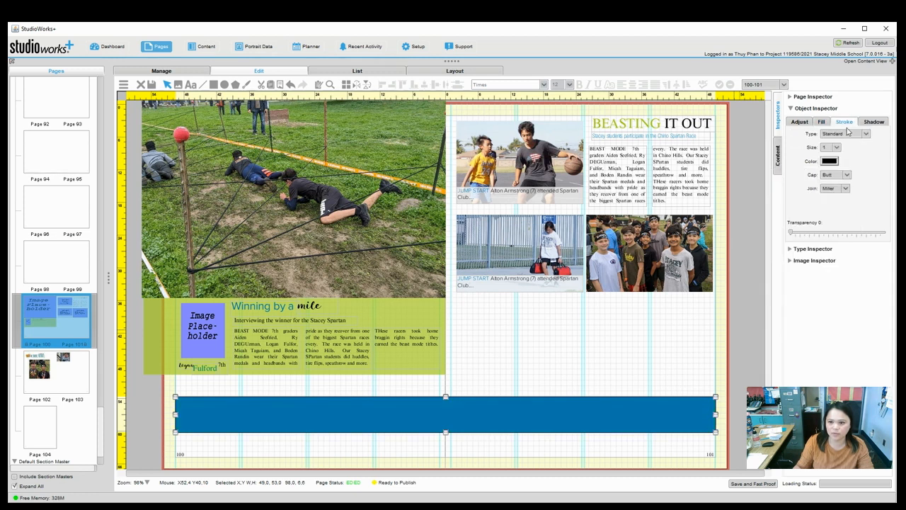
pyautogui.click(844, 134)
pyautogui.click(840, 148)
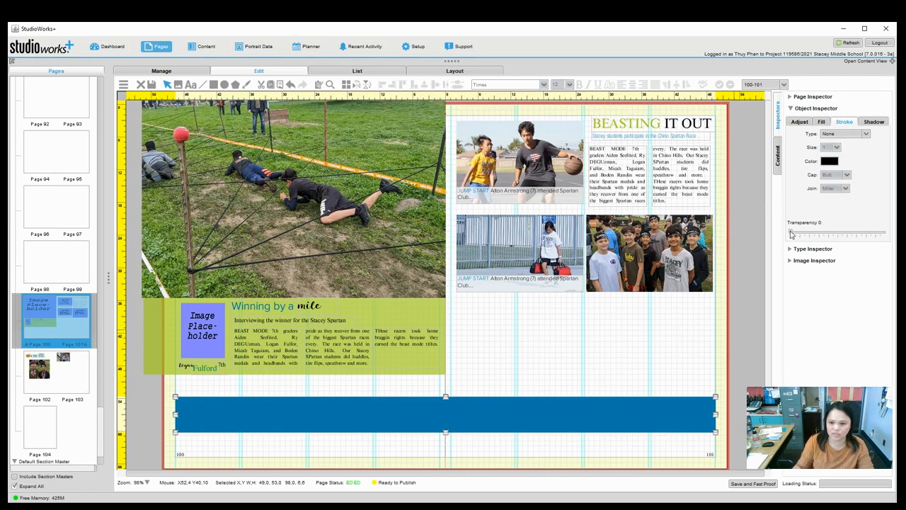
pyautogui.click(823, 122)
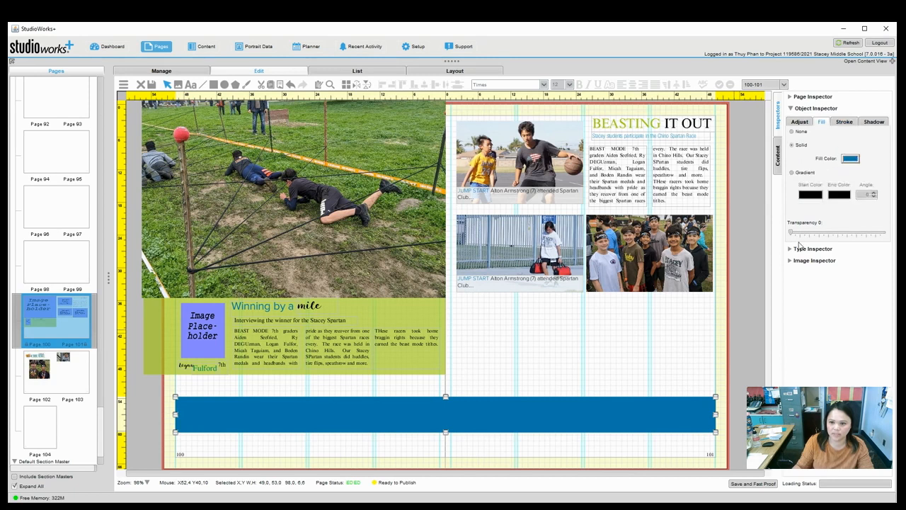
pyautogui.moveTo(797, 236); pyautogui.dragTo(816, 239)
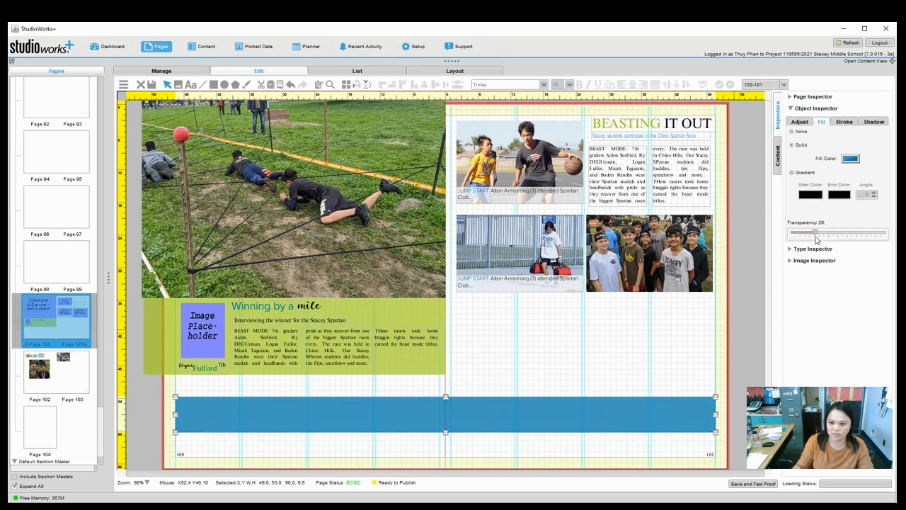
pyautogui.click(681, 369)
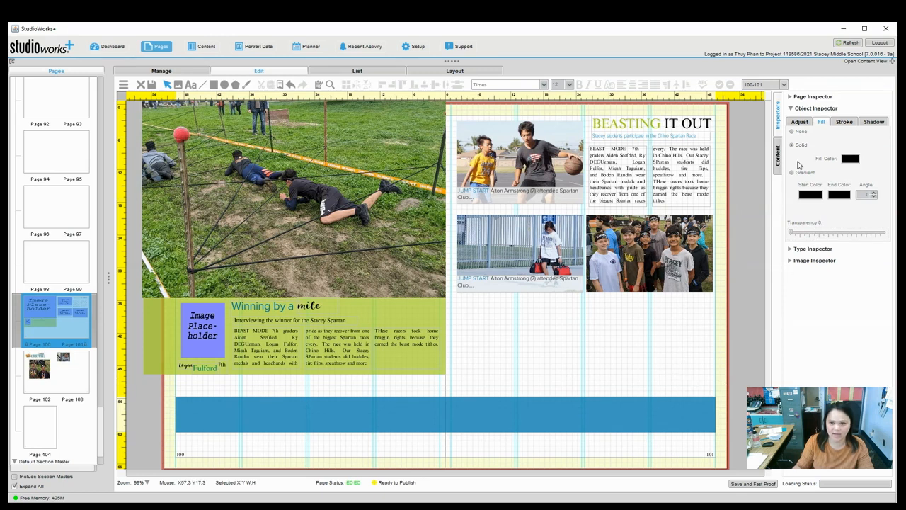
# Draw a small image placeholder near the left end of the blue band.
pyautogui.click(179, 84)
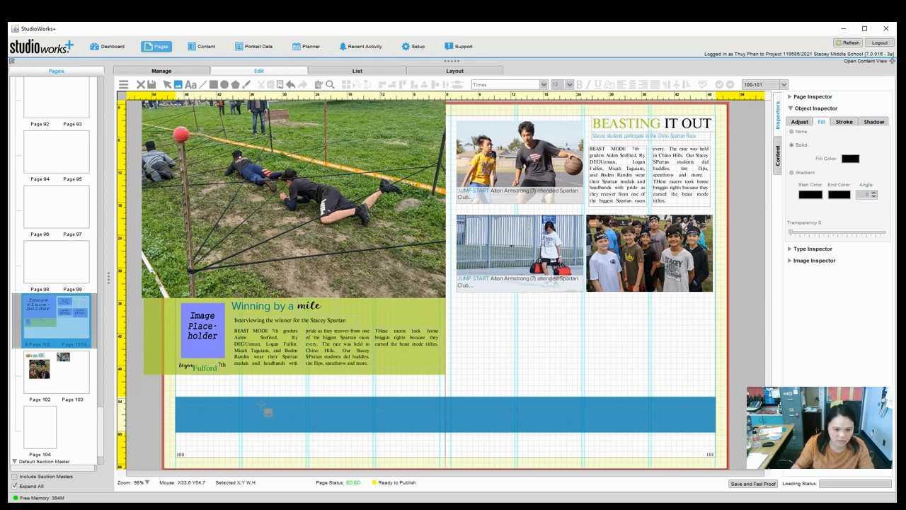
pyautogui.moveTo(267, 408); pyautogui.dragTo(302, 428)
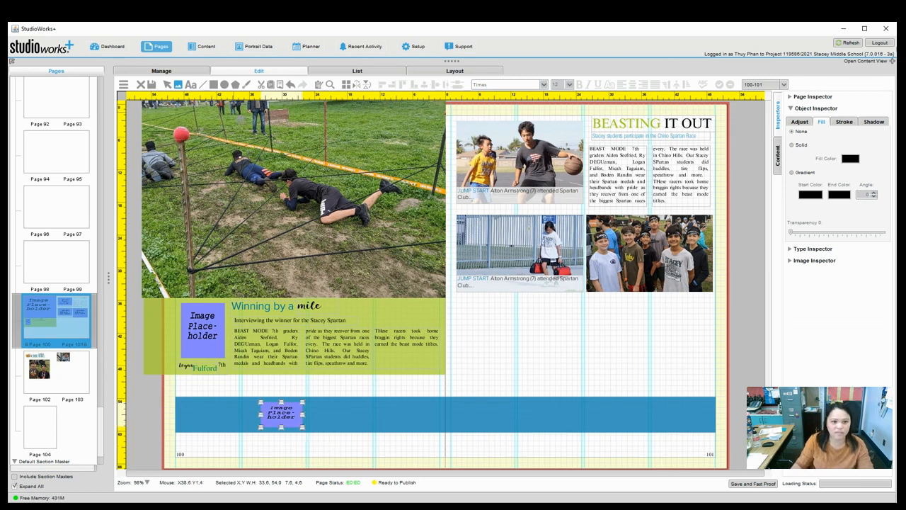
pyautogui.click(166, 87)
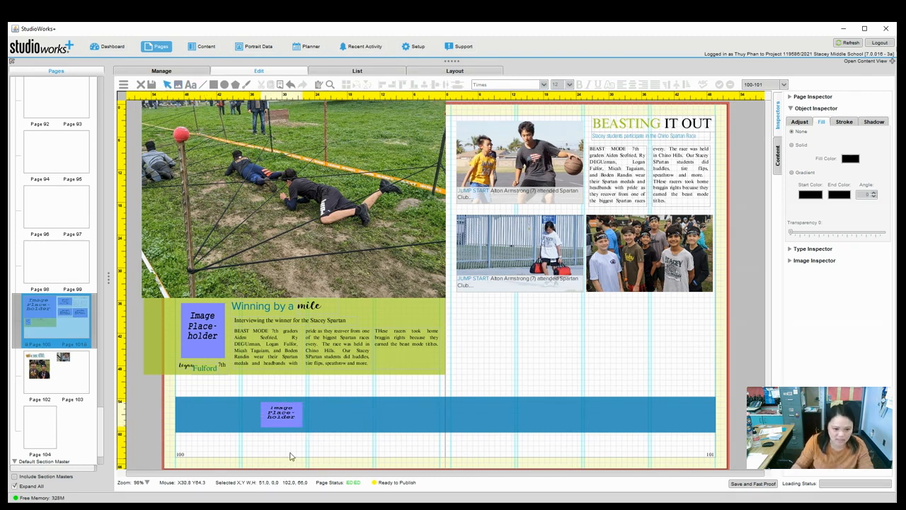
pyautogui.moveTo(276, 418); pyautogui.dragTo(303, 416)
pyautogui.click(302, 419)
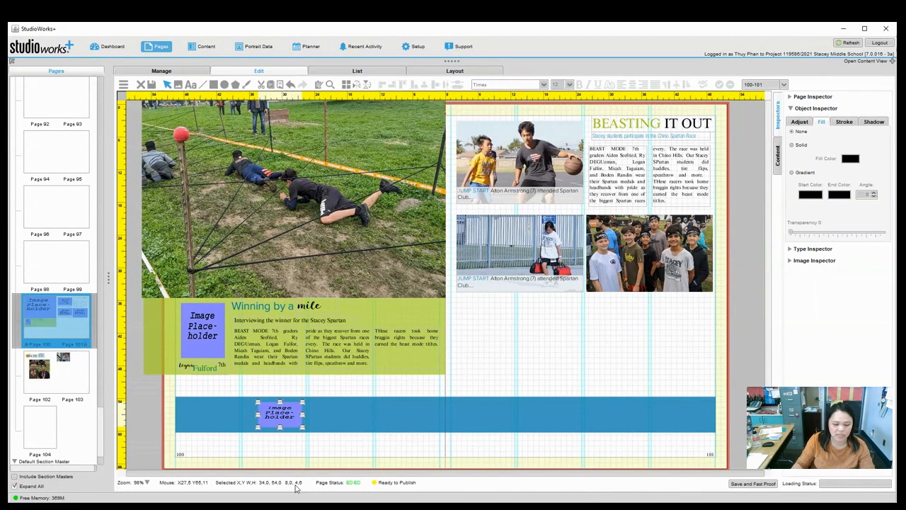
pyautogui.click(284, 426)
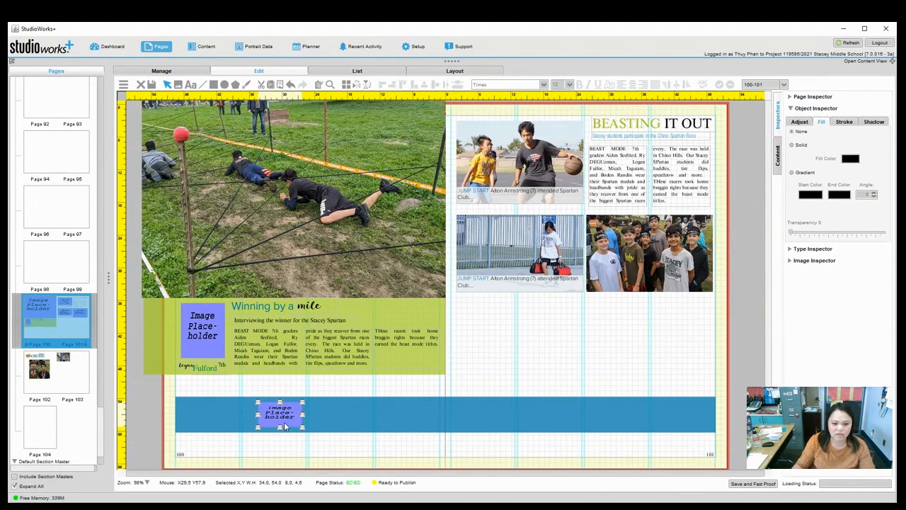
# Duplicate the placeholder and set the copy just to the right of the original.
pyautogui.click(330, 421)
pyautogui.hotkey('ctrl', 'z')
pyautogui.moveTo(285, 418); pyautogui.dragTo(329, 418)
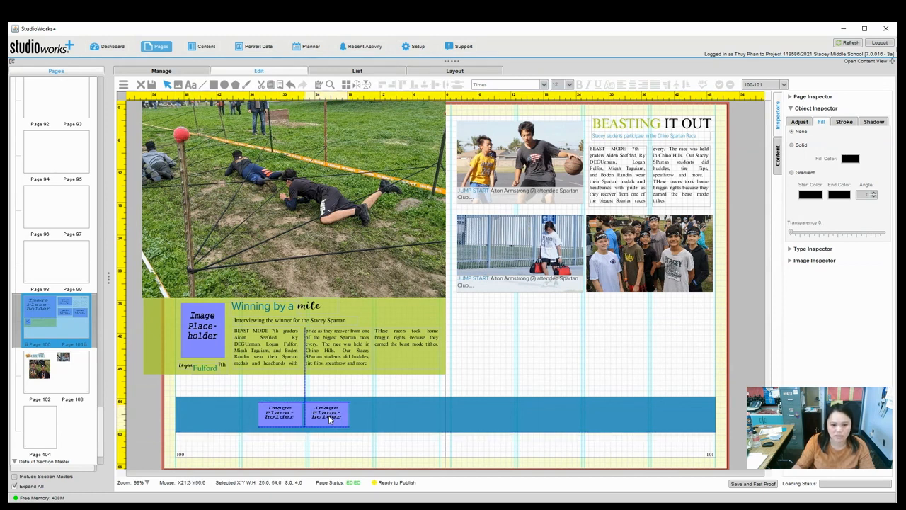
pyautogui.moveTo(329, 419); pyautogui.dragTo(329, 419)
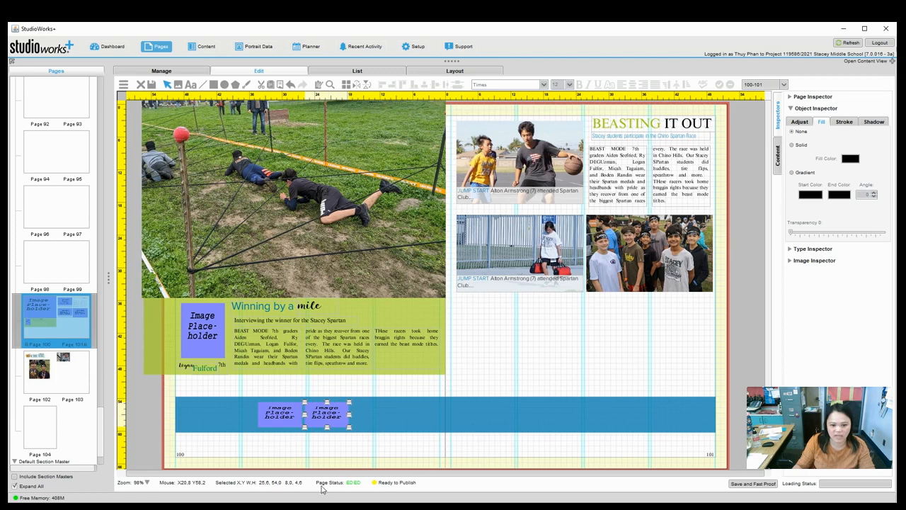
pyautogui.keyDown('shift'); pyautogui.click(289, 420); pyautogui.keyUp('shift')
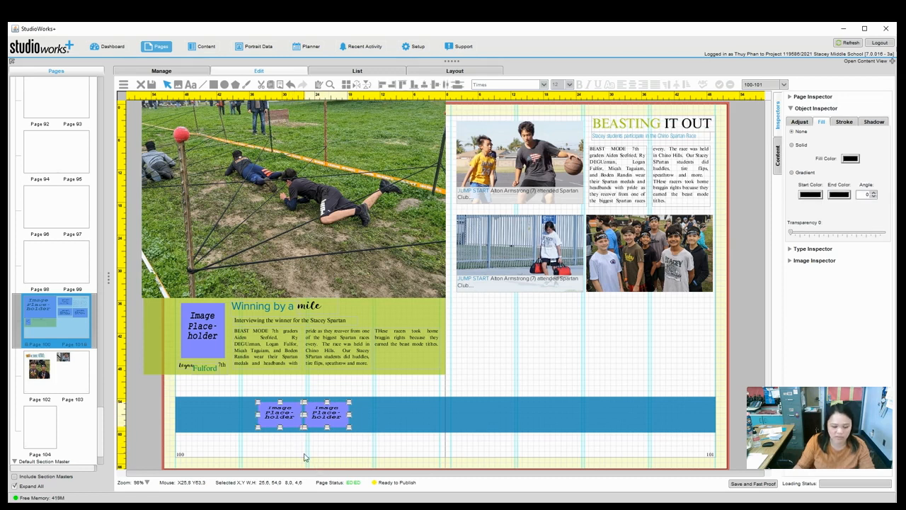
pyautogui.click(330, 464)
pyautogui.click(327, 417)
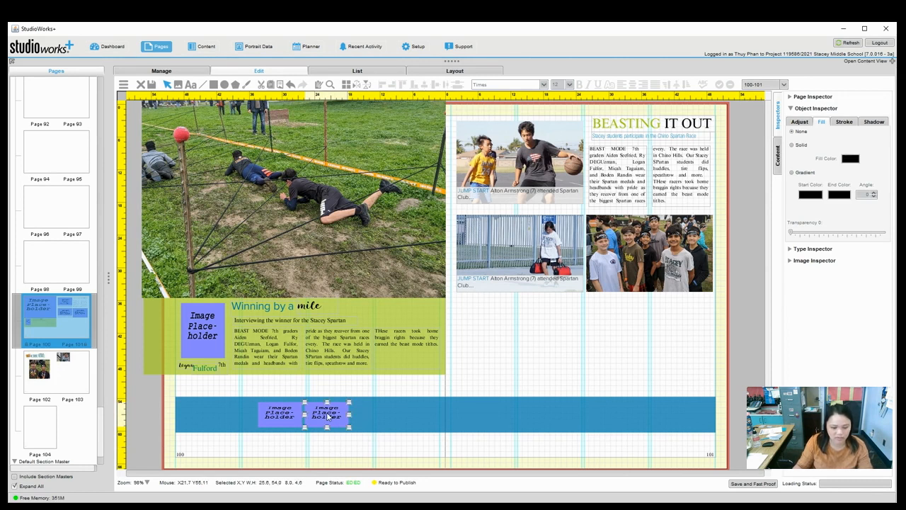
pyautogui.keyDown('shift'); pyautogui.click(278, 415); pyautogui.keyUp('shift')
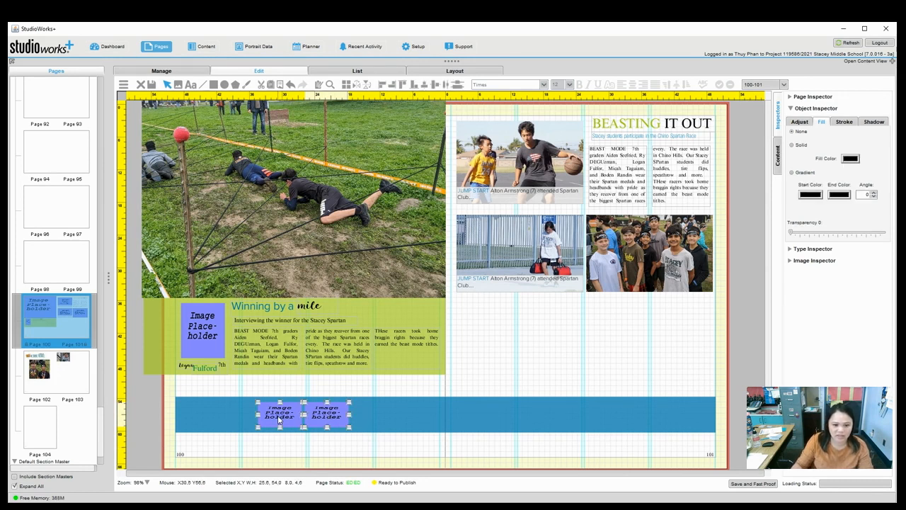
pyautogui.click(284, 458)
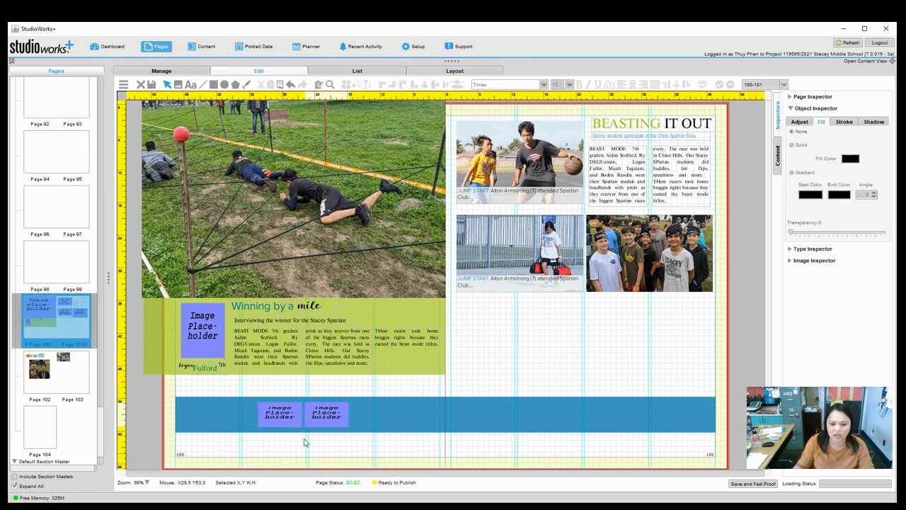
pyautogui.moveTo(316, 432); pyautogui.dragTo(293, 419)
# Copy the placeholder pair and repeat it across the band with paste and Ctrl+D.
pyautogui.keyDown('shift'); pyautogui.click(292, 420); pyautogui.keyUp('shift')
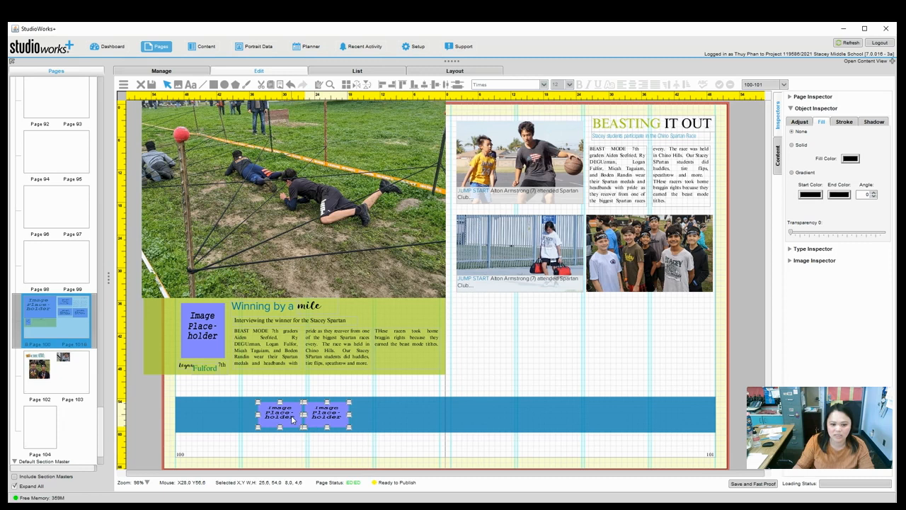
pyautogui.rightClick(292, 420)
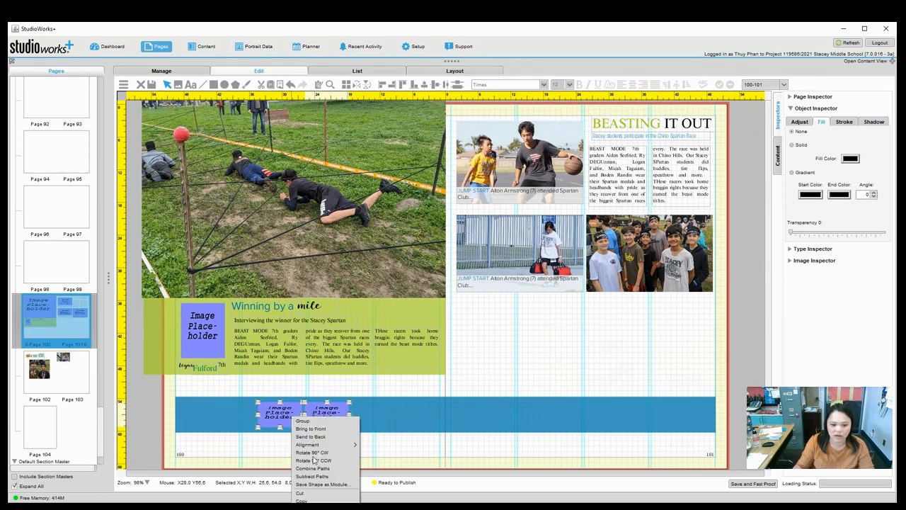
pyautogui.click(304, 501)
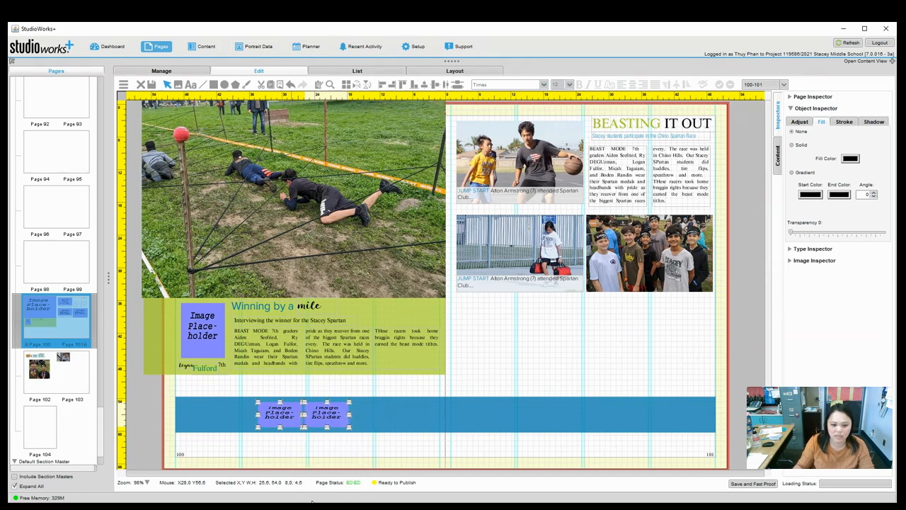
pyautogui.rightClick(337, 413)
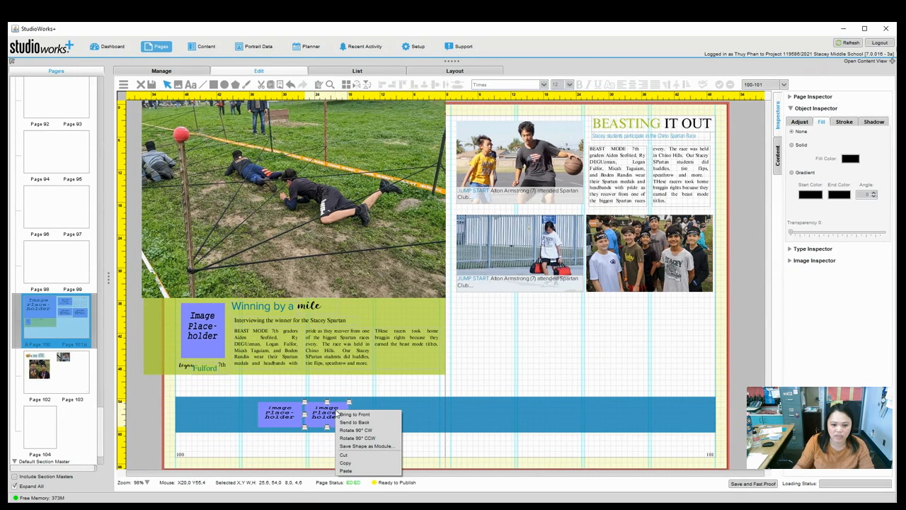
pyautogui.click(347, 471)
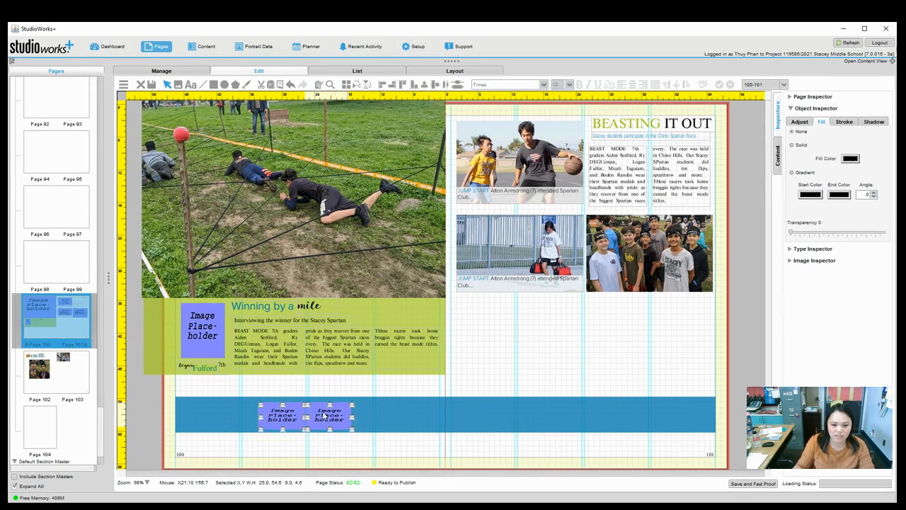
pyautogui.moveTo(404, 415); pyautogui.dragTo(413, 412)
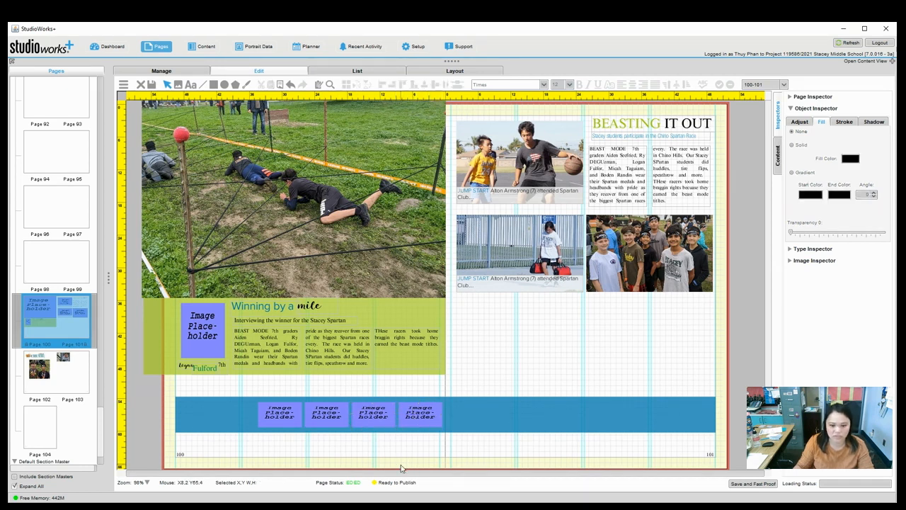
pyautogui.hotkey('ctrl', 'v')
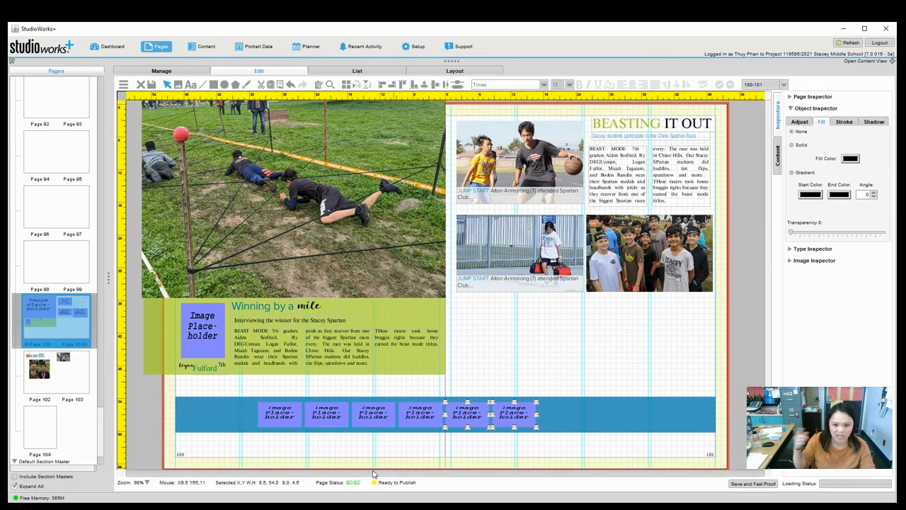
pyautogui.hotkey('ctrl', 'd')
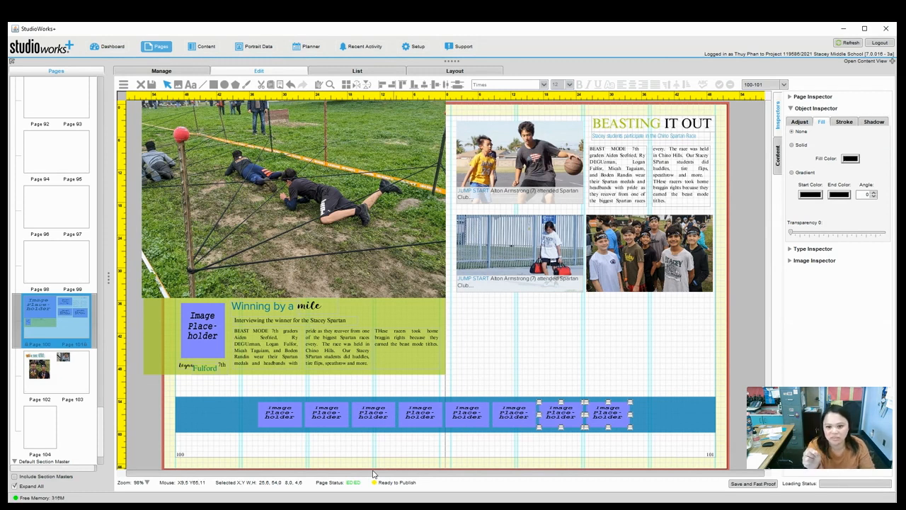
pyautogui.hotkey('ctrl', 'd')
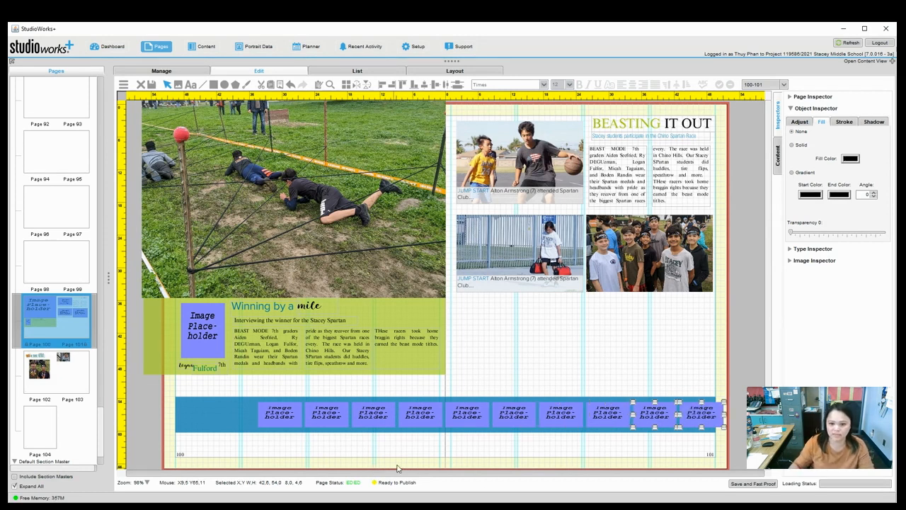
# Delete the extra rightmost placeholder so nine remain.
pyautogui.click(725, 417)
pyautogui.click(721, 418)
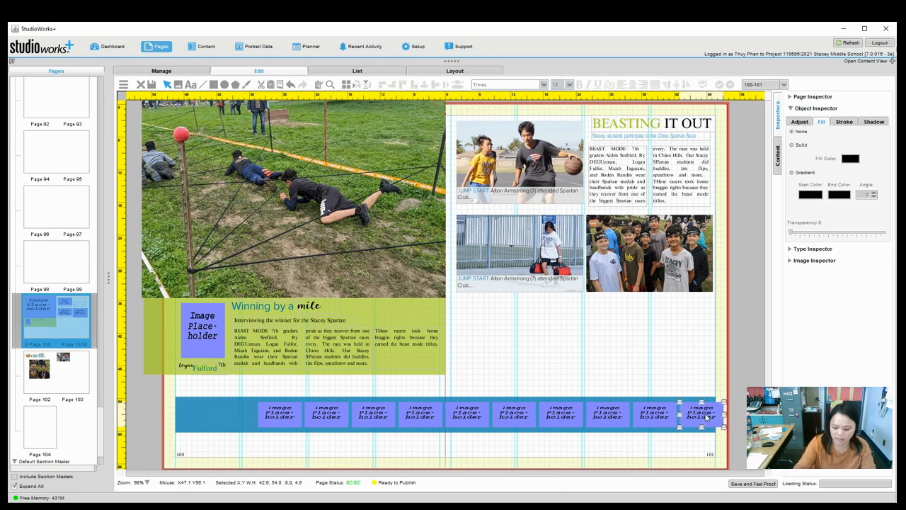
pyautogui.press('Delete')
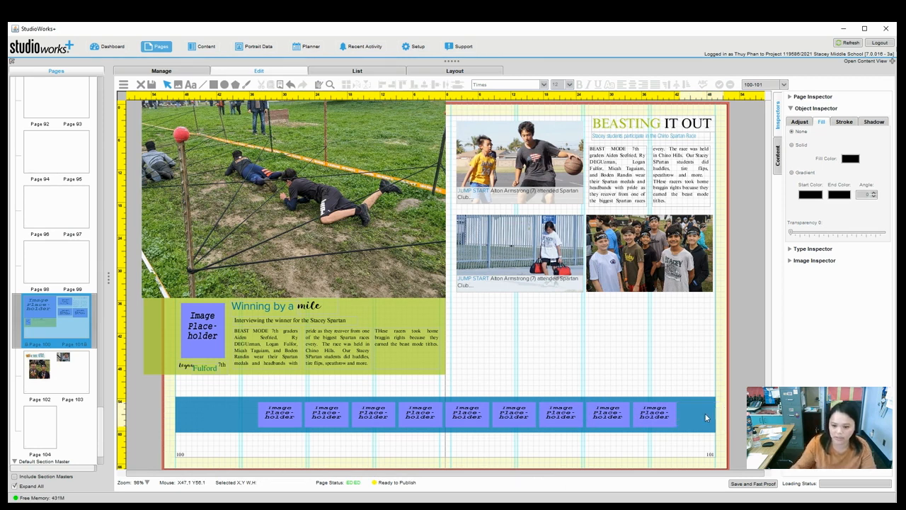
# Select all nine placeholders and nudge the row two steps to the right.
pyautogui.click(666, 417)
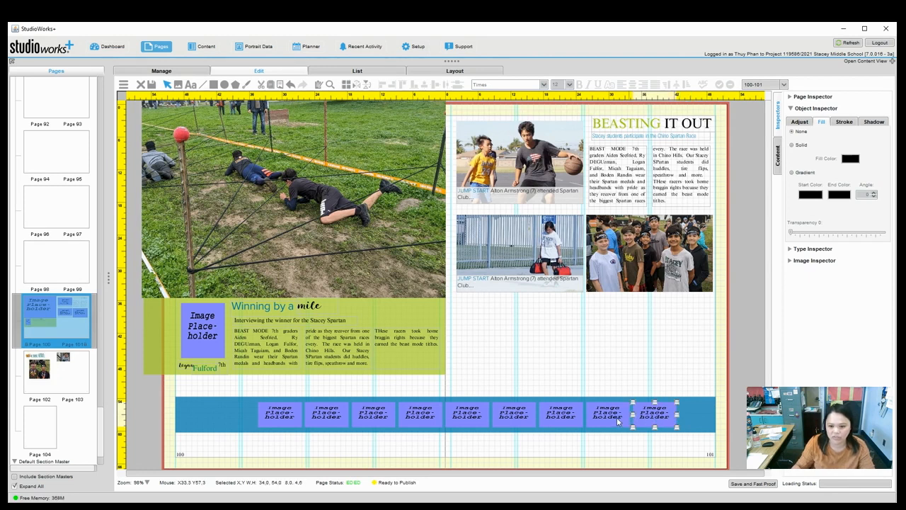
pyautogui.keyDown('shift'); pyautogui.click(503, 422); pyautogui.keyUp('shift')
pyautogui.keyDown('shift'); pyautogui.click(468, 416); pyautogui.keyUp('shift')
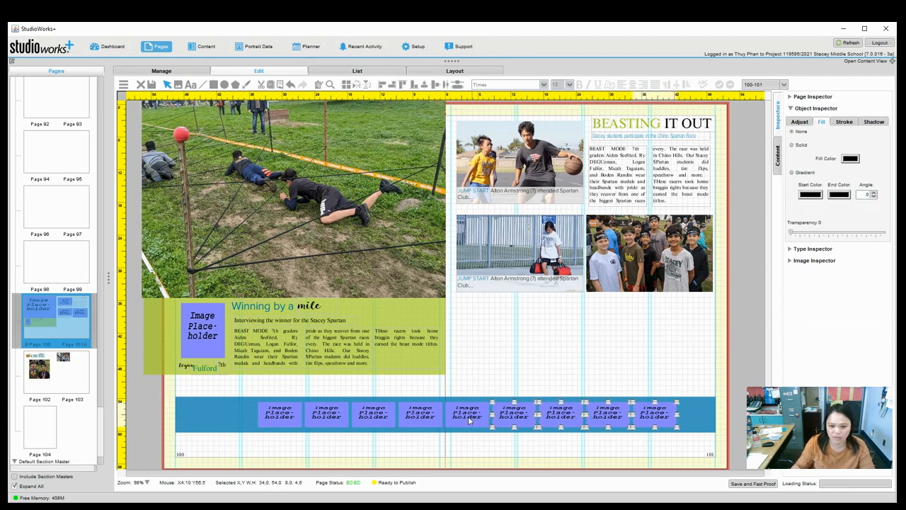
pyautogui.keyDown('shift'); pyautogui.click(423, 420); pyautogui.keyUp('shift')
pyautogui.keyDown('shift'); pyautogui.click(380, 416); pyautogui.keyUp('shift')
pyautogui.keyDown('shift'); pyautogui.click(326, 418); pyautogui.keyUp('shift')
pyautogui.keyDown('shift'); pyautogui.click(284, 417); pyautogui.keyUp('shift')
pyautogui.press('Right')
pyautogui.press('Right')
pyautogui.press('Right')
pyautogui.press('Right')
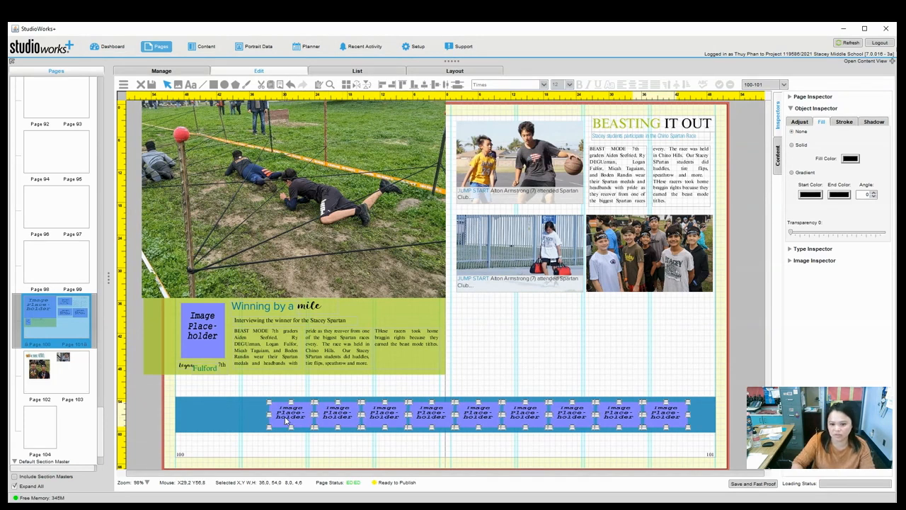
pyautogui.press('Right')
pyautogui.press('Right')
pyautogui.press('Right')
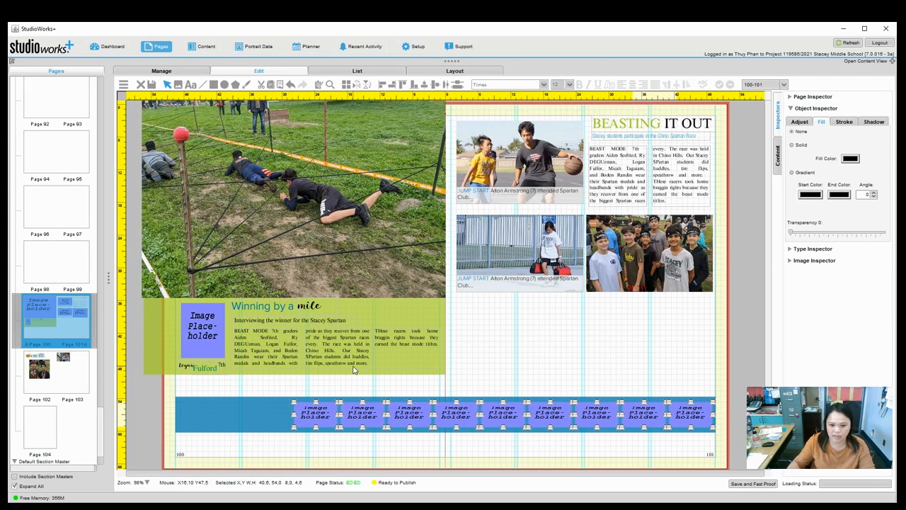
pyautogui.click(447, 460)
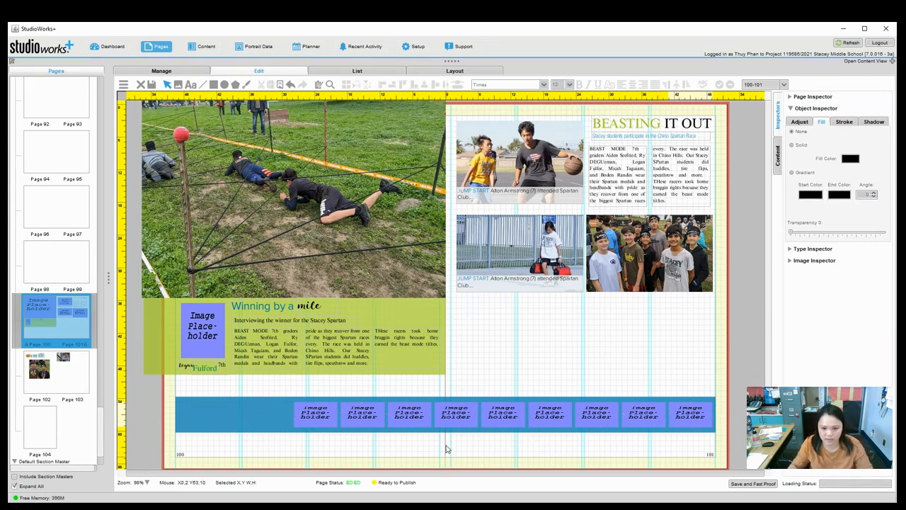
pyautogui.click(457, 418)
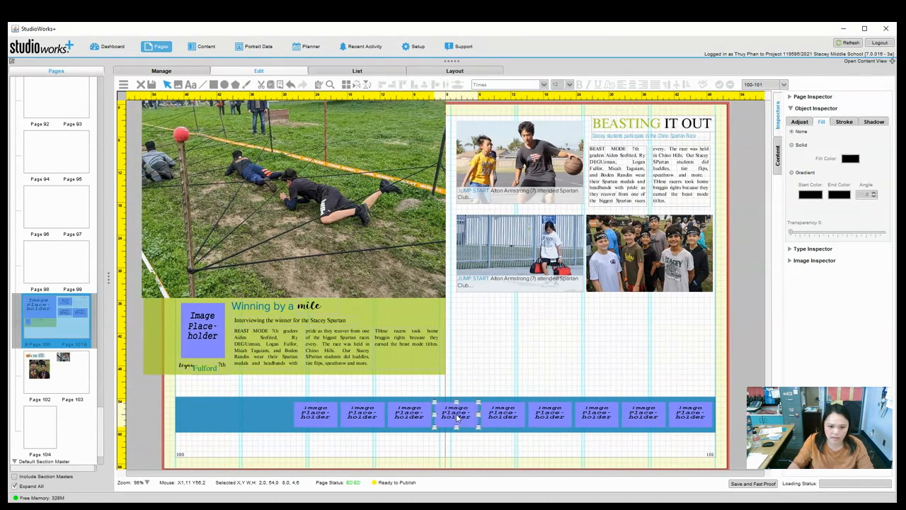
pyautogui.click(458, 462)
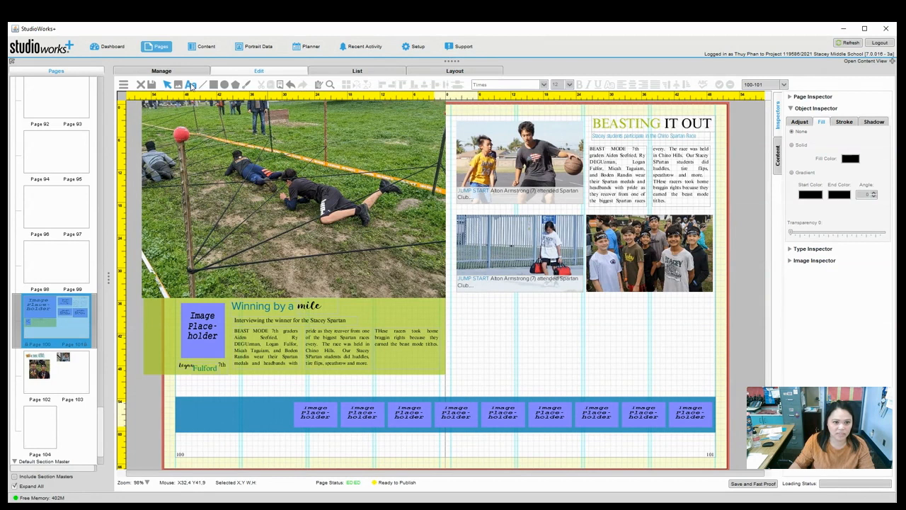
# Add the heading 'STRATEGY IS EVERYTHING' at 28 pt above the blue band, widened to fit one line.
pyautogui.moveTo(184, 378); pyautogui.dragTo(307, 395)
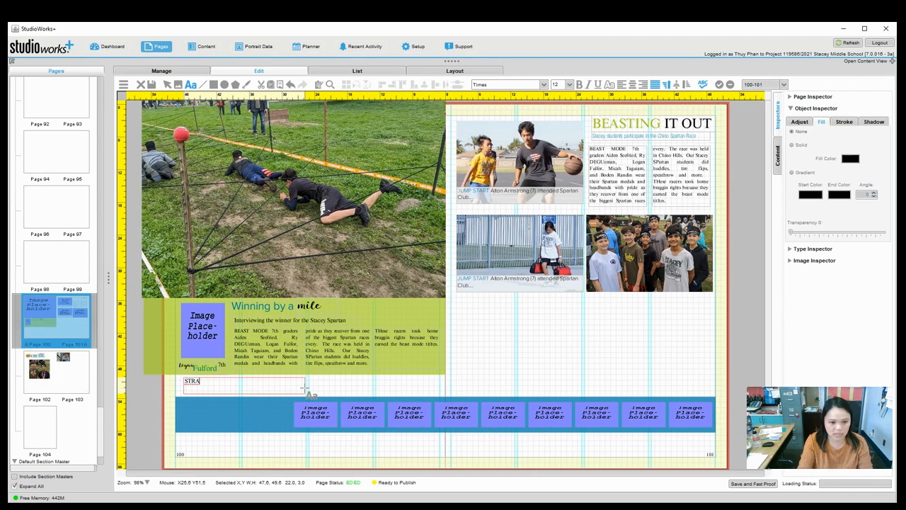
pyautogui.write('STRATEGY')
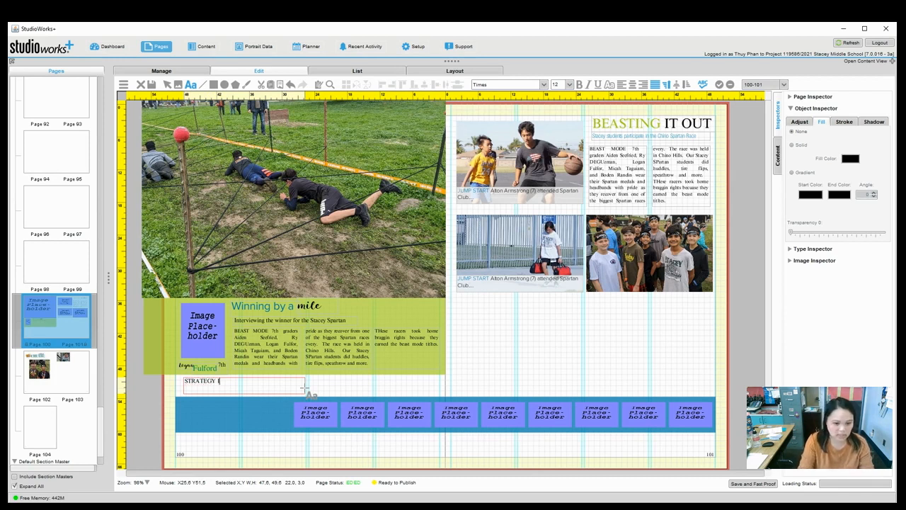
pyautogui.write(' IS EVERYTHING')
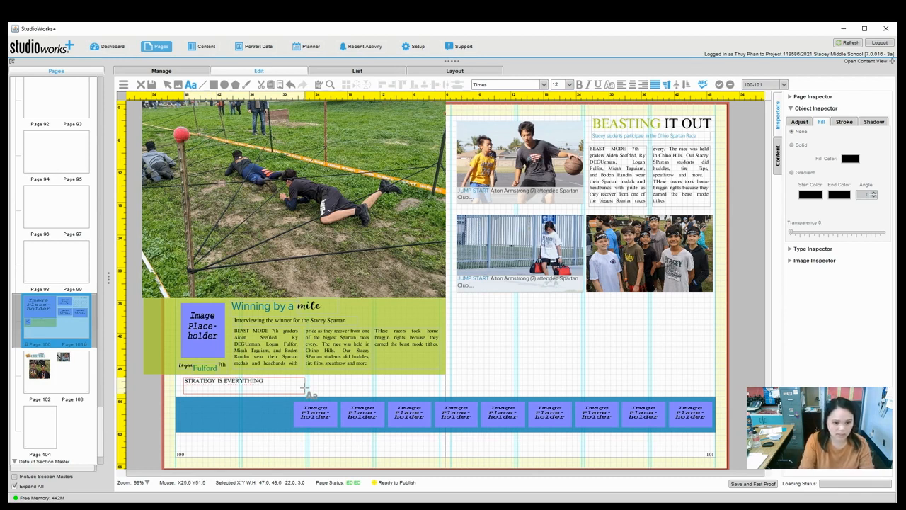
pyautogui.hotkey('ctrl', 'a')
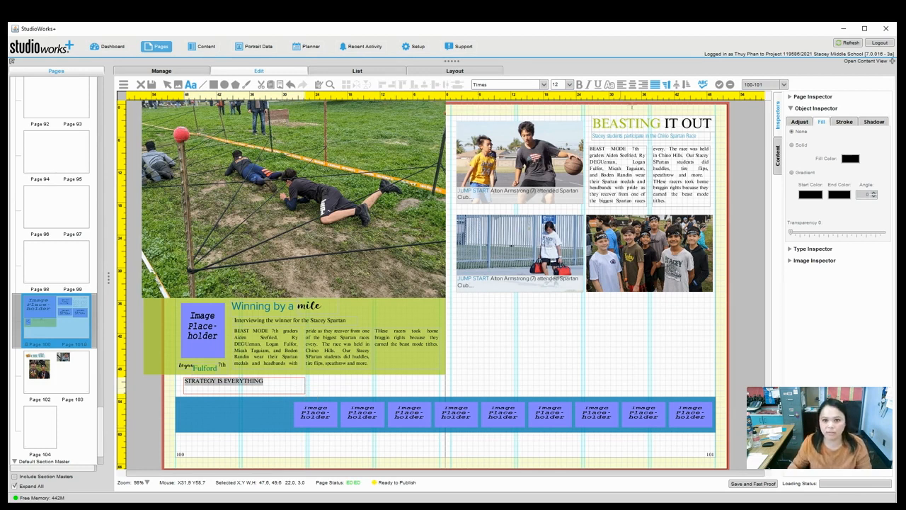
pyautogui.click(570, 85)
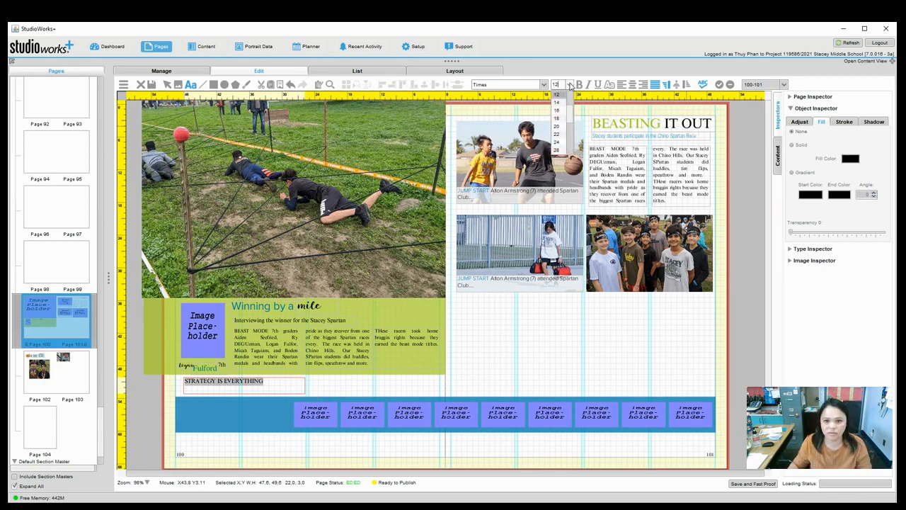
pyautogui.click(557, 149)
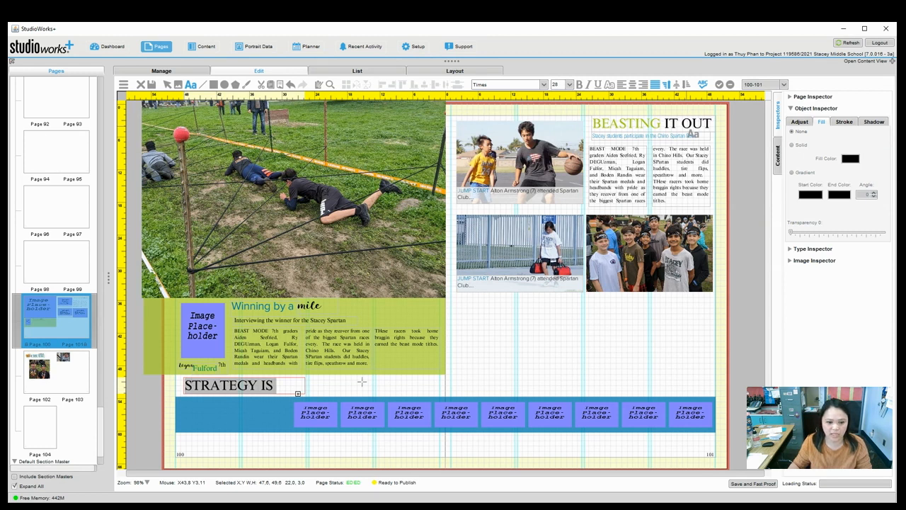
pyautogui.click(354, 390)
pyautogui.click(167, 84)
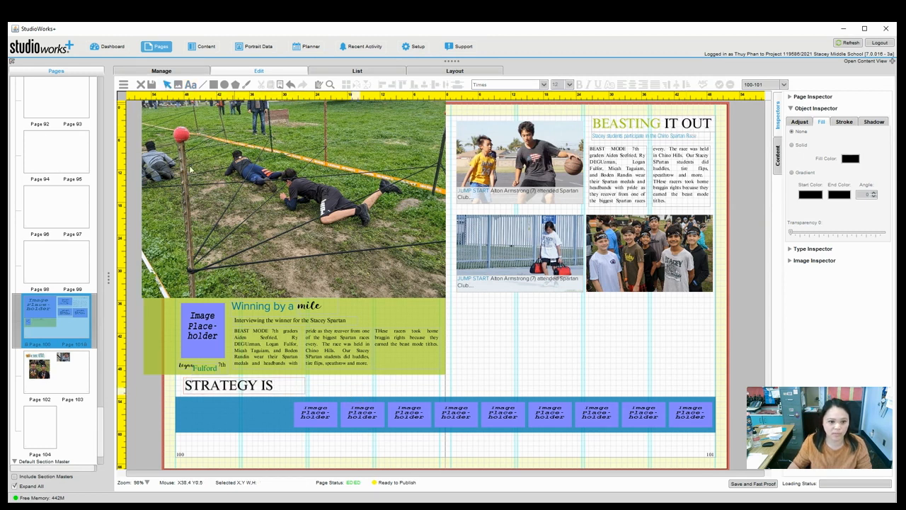
pyautogui.click(297, 382)
pyautogui.moveTo(352, 392); pyautogui.dragTo(386, 394)
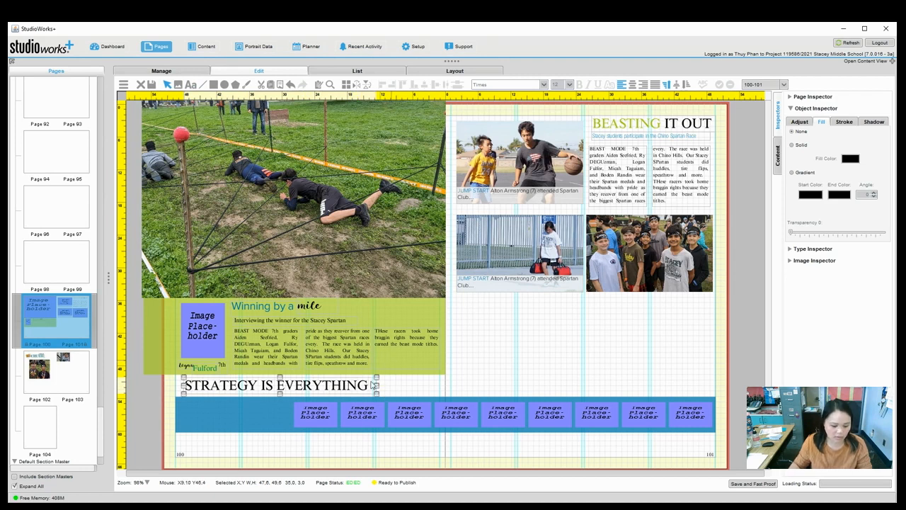
pyautogui.click(309, 457)
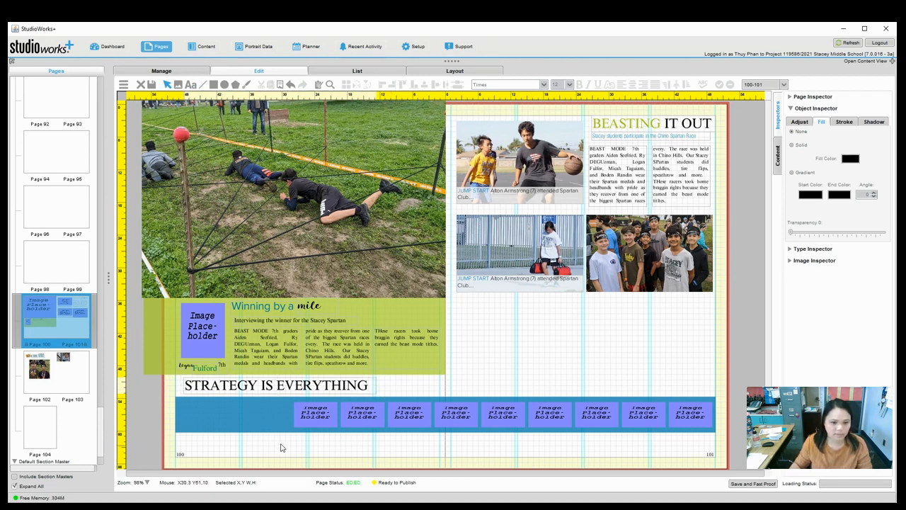
# Place 'What is the main piece you used to defeat your opponent?' in a text frame at the band's left end.
pyautogui.click(191, 84)
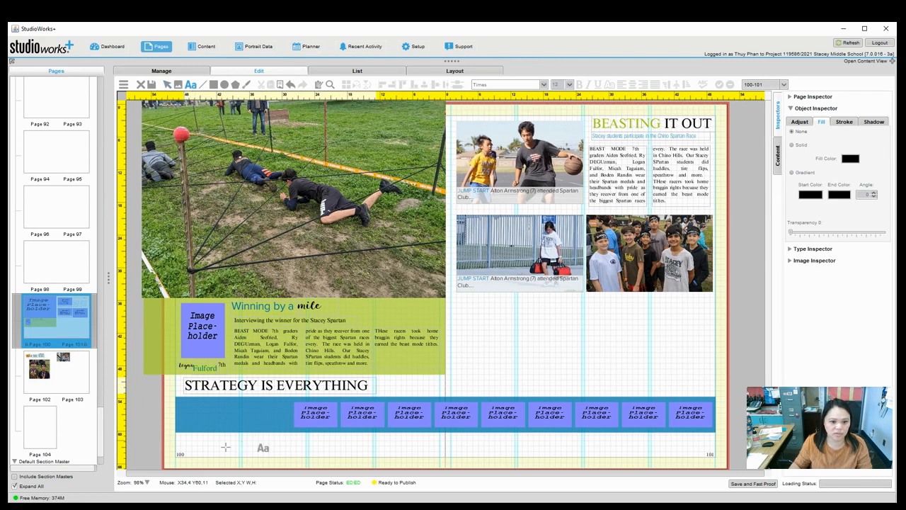
pyautogui.moveTo(195, 404); pyautogui.dragTo(280, 432)
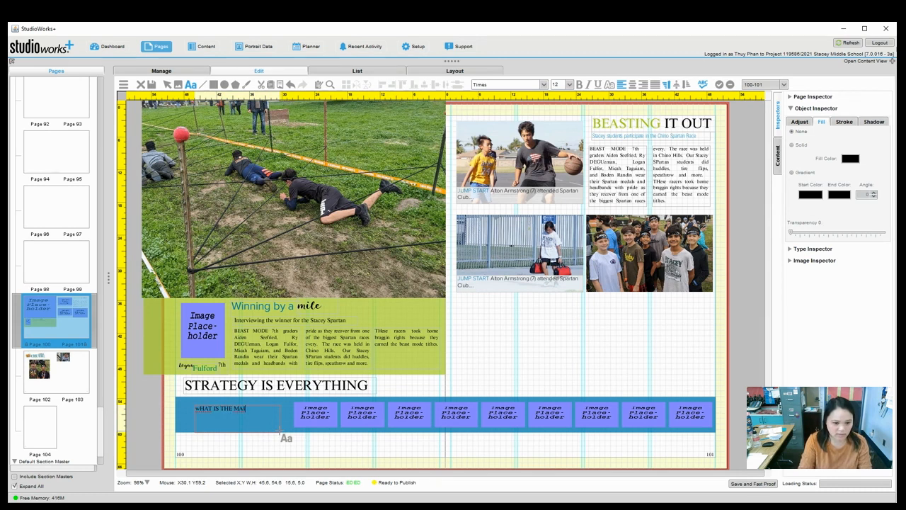
pyautogui.press('BackSpace')
pyautogui.press('BackSpace')
pyautogui.press('BackSpace')
pyautogui.press('BackSpace')
pyautogui.press('BackSpace')
pyautogui.press('BackSpace')
pyautogui.press('BackSpace')
pyautogui.press('BackSpace')
pyautogui.press('BackSpace')
pyautogui.press('BackSpace')
pyautogui.press('BackSpace')
pyautogui.press('BackSpace')
pyautogui.press('BackSpace')
pyautogui.press('BackSpace')
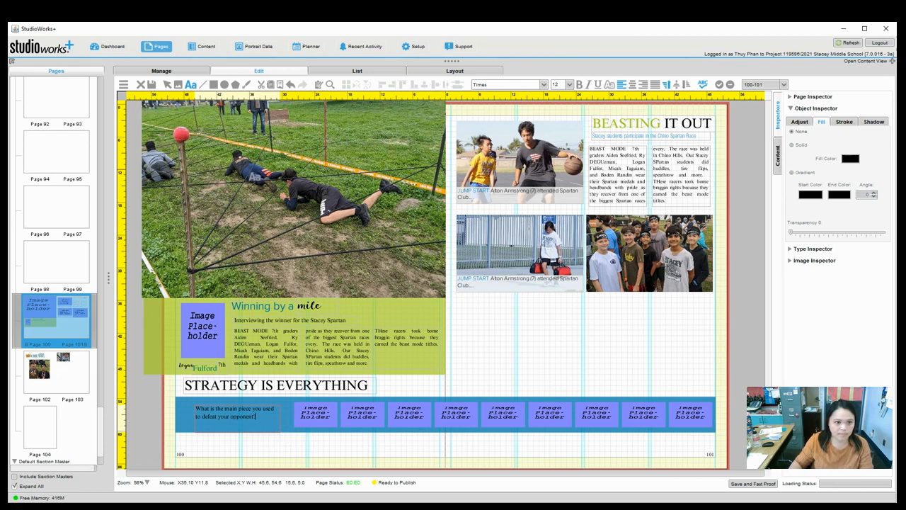
pyautogui.click(168, 84)
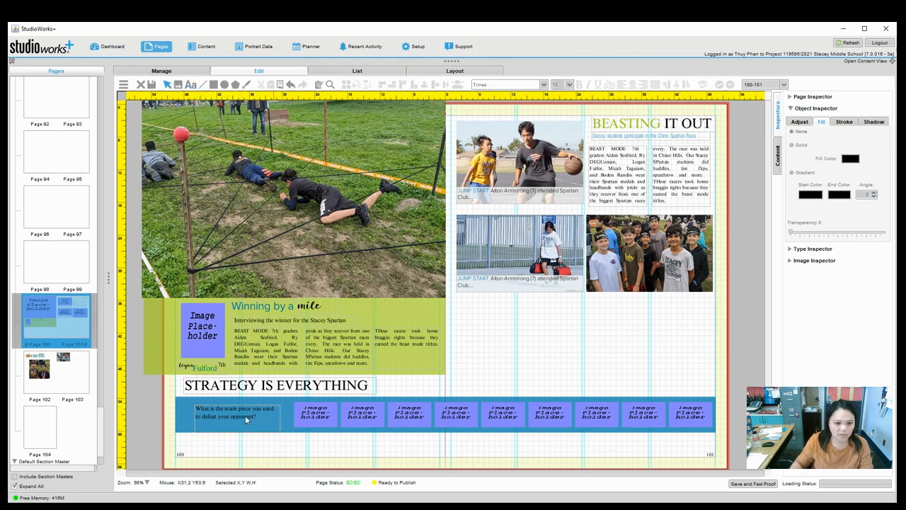
pyautogui.moveTo(245, 415); pyautogui.dragTo(243, 409)
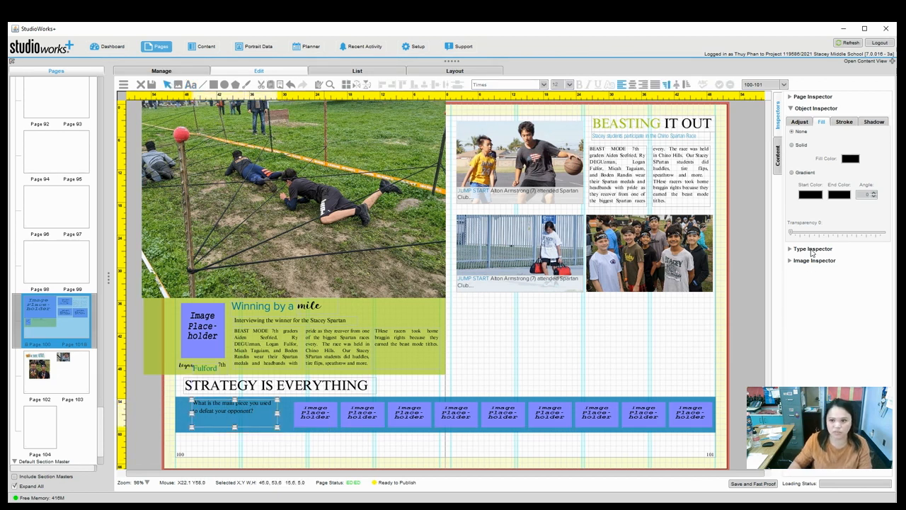
pyautogui.click(658, 331)
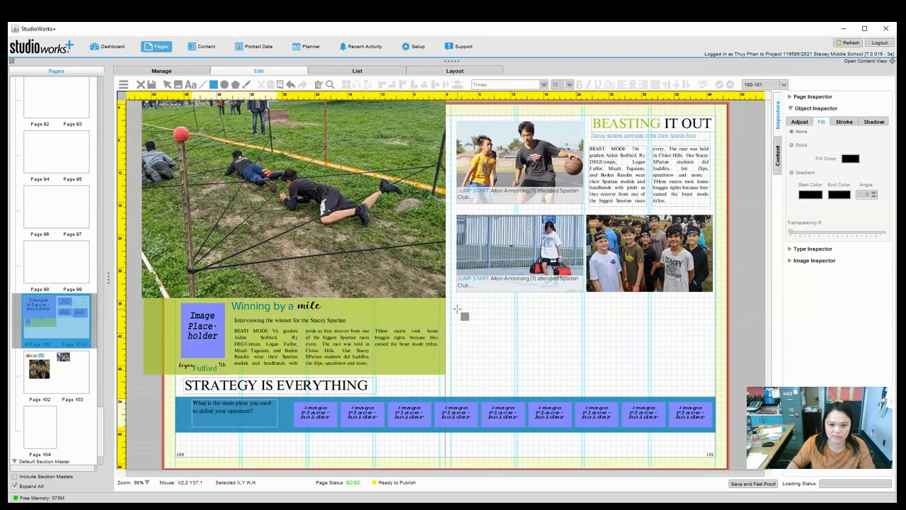
# Draw an empty frame below page 101's photos and open the Balfour Clip Art content view.
pyautogui.moveTo(457, 309); pyautogui.dragTo(714, 341)
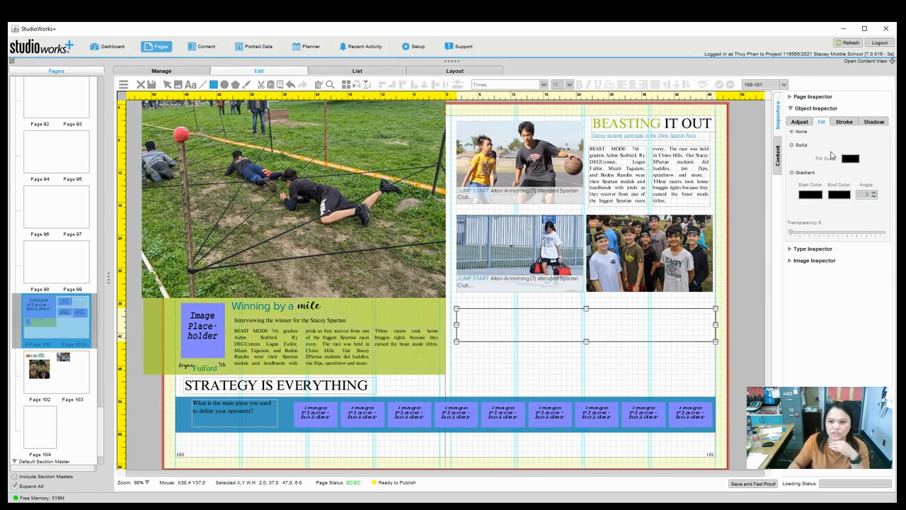
pyautogui.click(794, 109)
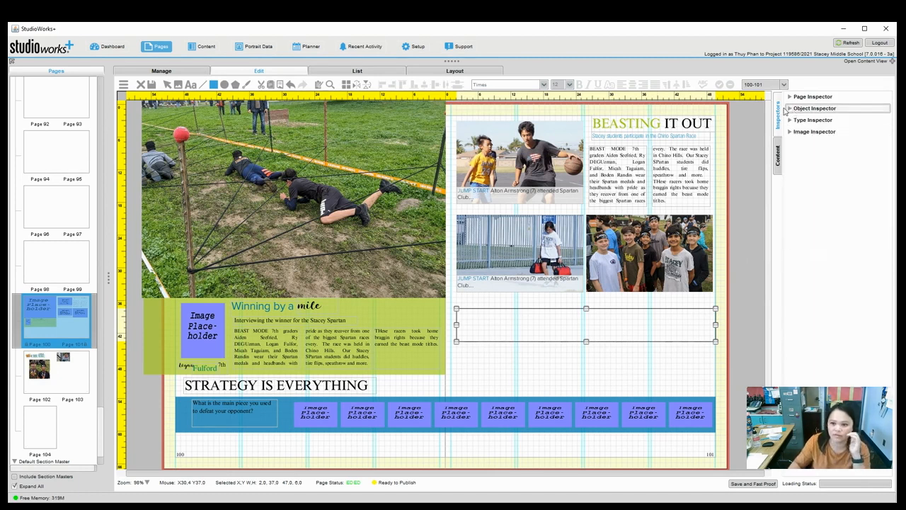
pyautogui.click(778, 155)
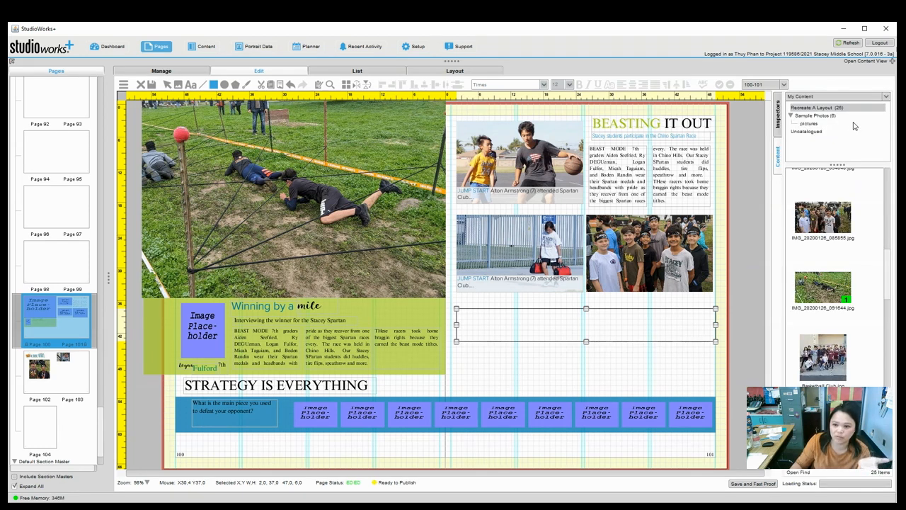
pyautogui.click(828, 97)
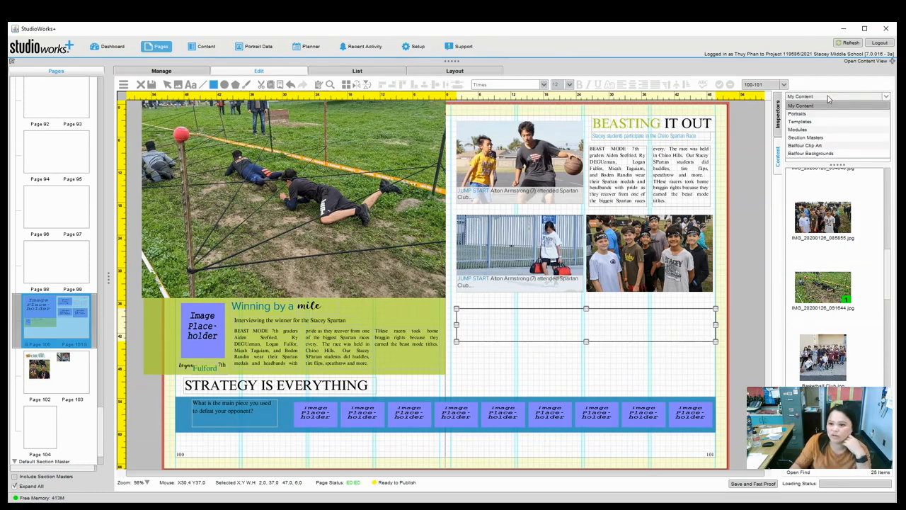
pyautogui.click(829, 105)
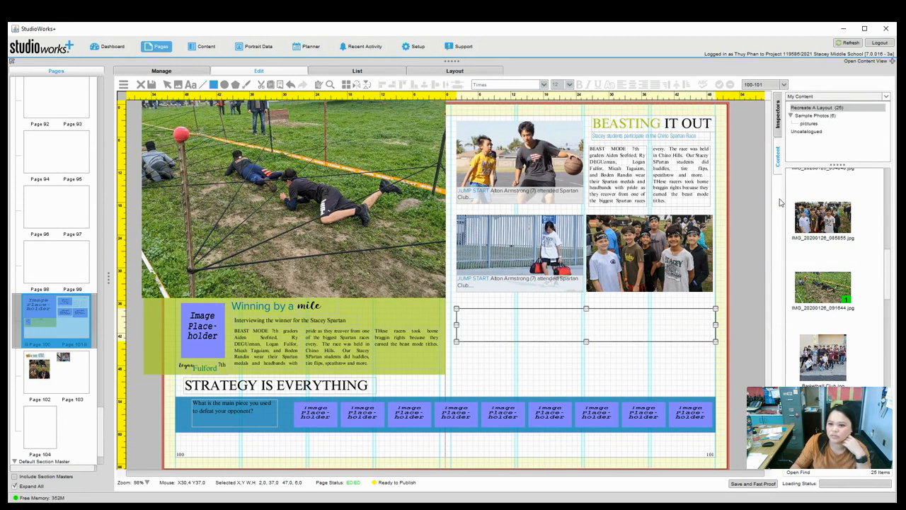
pyautogui.click(885, 97)
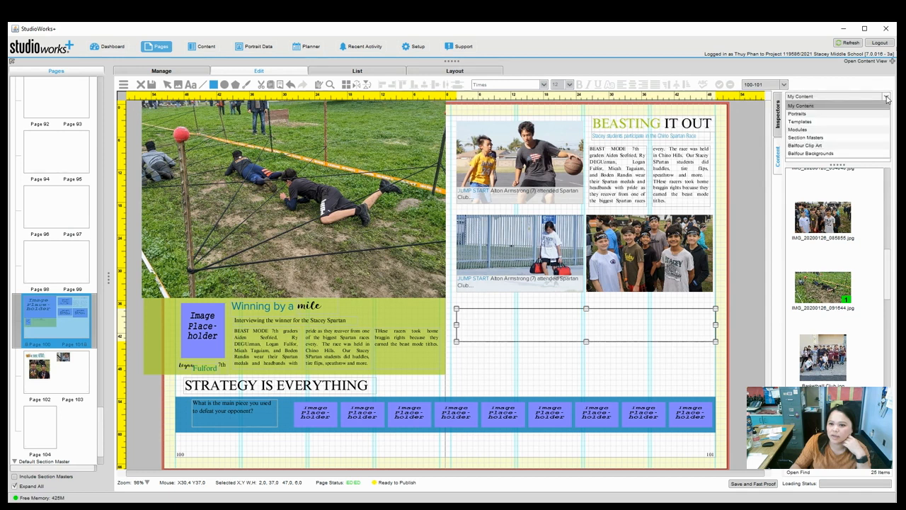
pyautogui.click(840, 145)
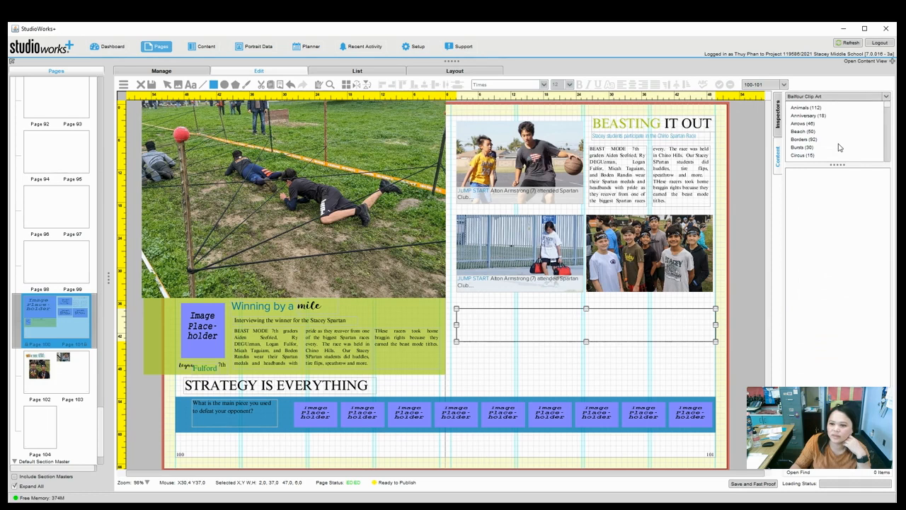
pyautogui.click(893, 62)
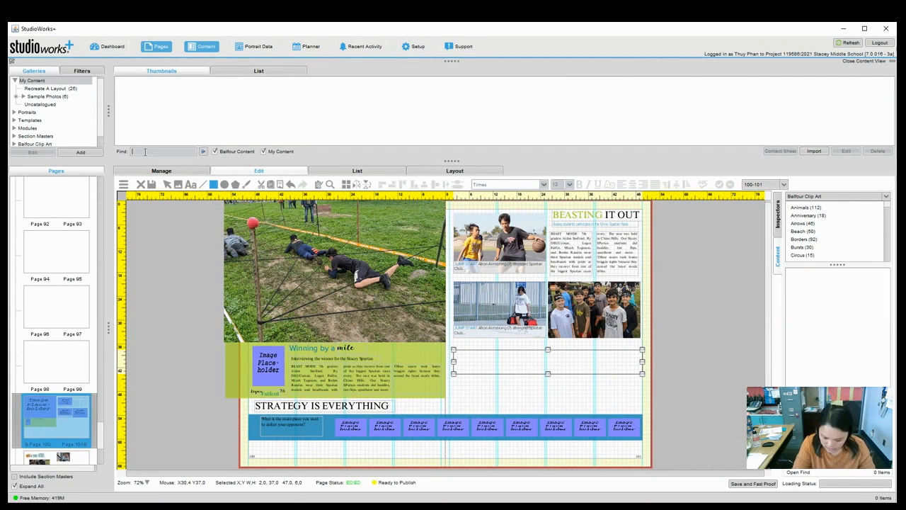
# Search clip art for 'guitar' and place Guitar Music in the frame, scaled to fit.
pyautogui.write('gui')
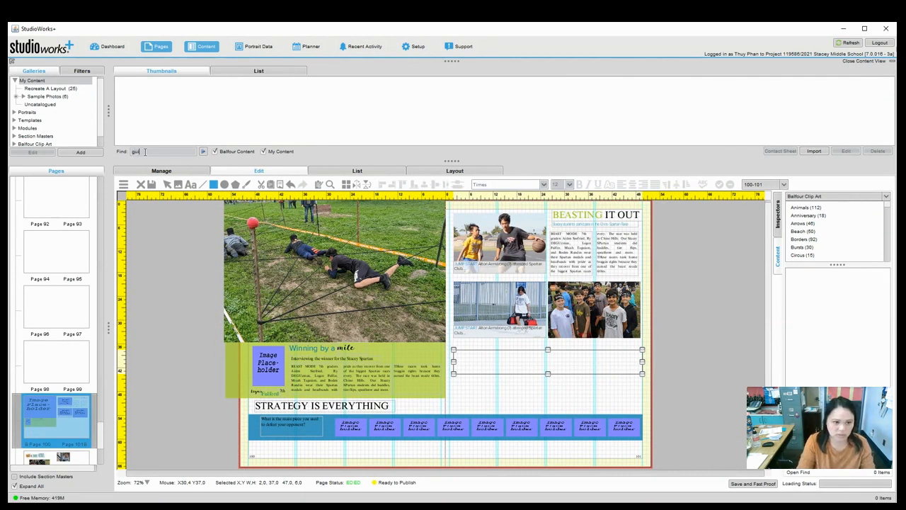
pyautogui.write('tar')
pyautogui.press('Return')
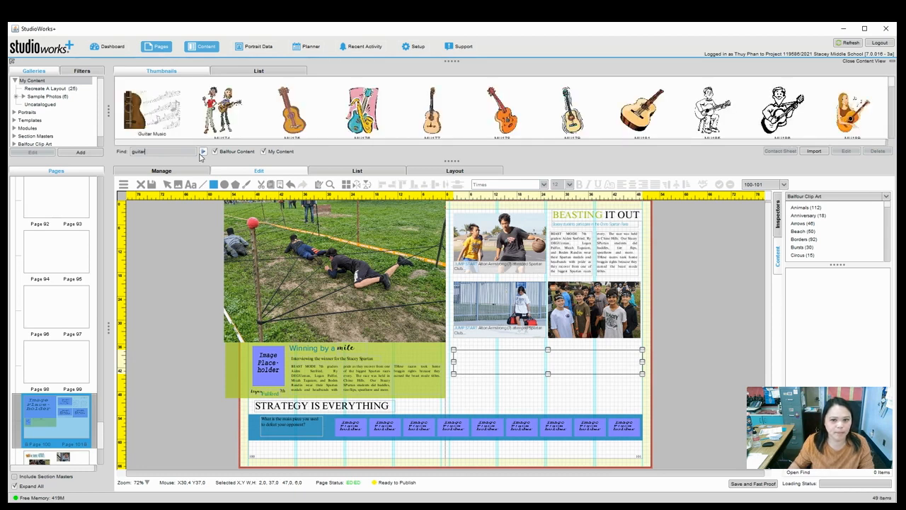
pyautogui.click(150, 115)
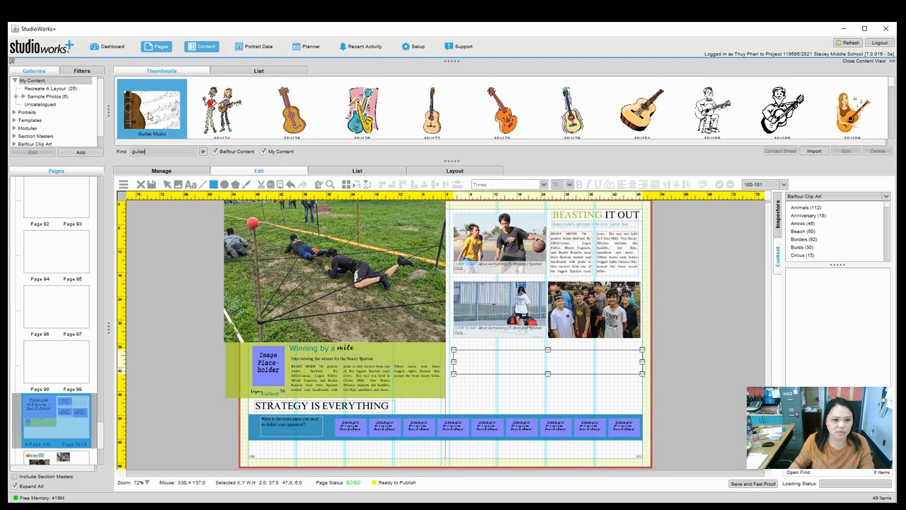
pyautogui.moveTo(145, 119); pyautogui.dragTo(471, 362)
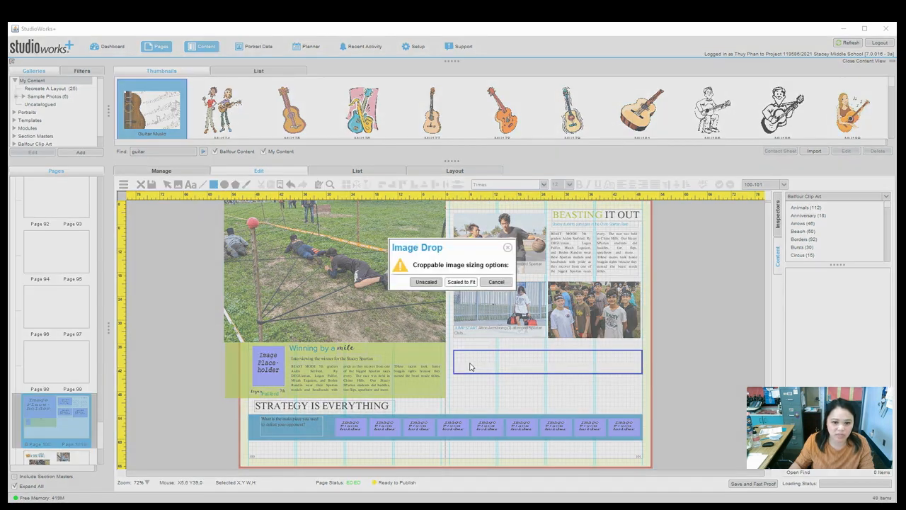
pyautogui.click(461, 284)
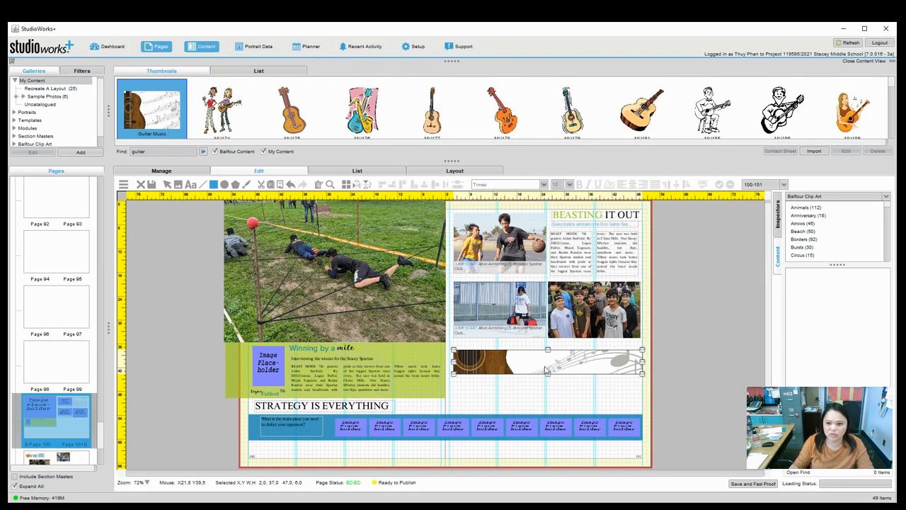
pyautogui.click(893, 62)
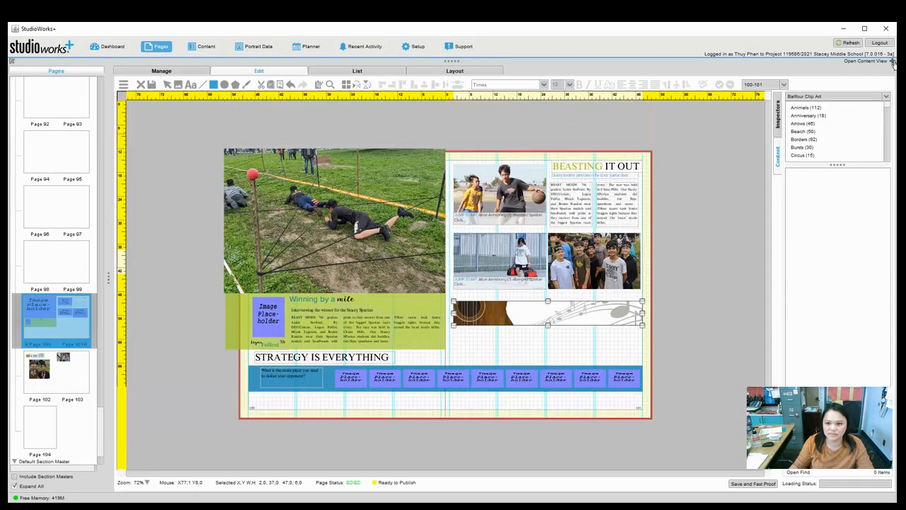
# Set the guitar image's stroke type to None in the Object Inspector.
pyautogui.click(779, 159)
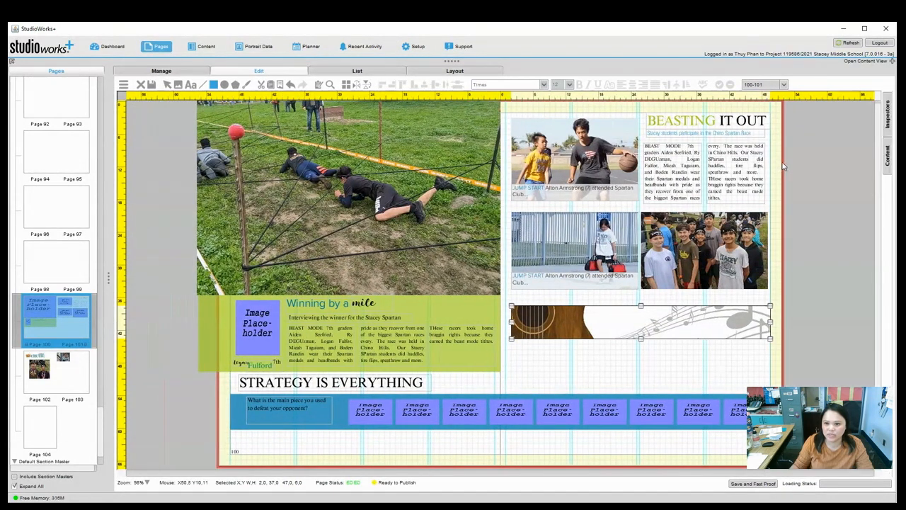
pyautogui.click(890, 112)
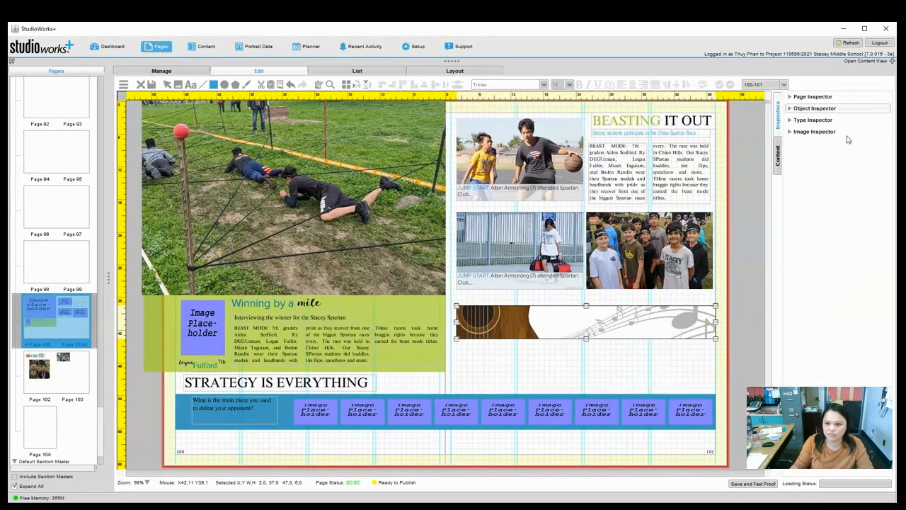
pyautogui.click(818, 108)
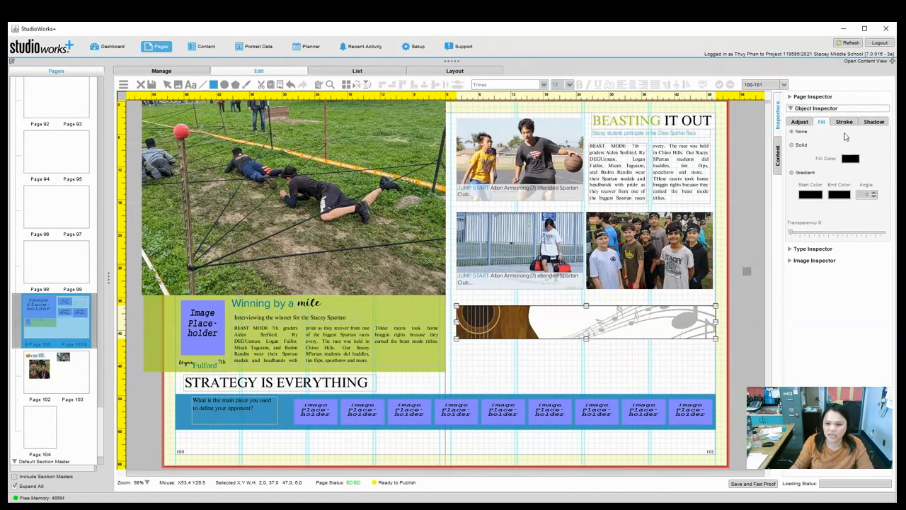
pyautogui.click(844, 121)
pyautogui.click(843, 134)
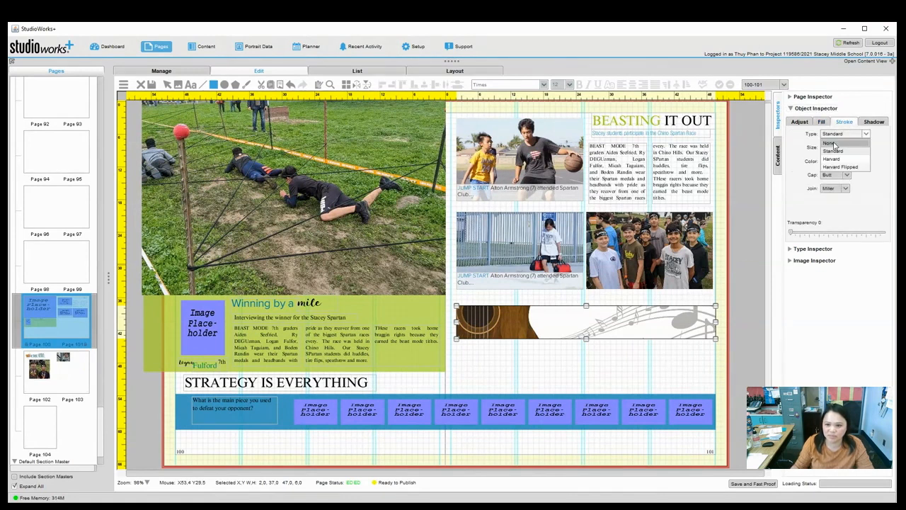
pyautogui.click(830, 143)
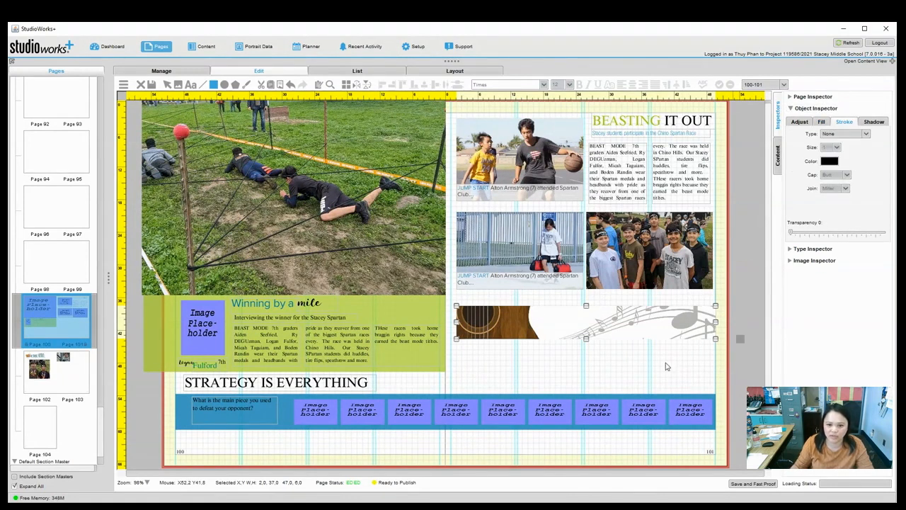
pyautogui.click(619, 379)
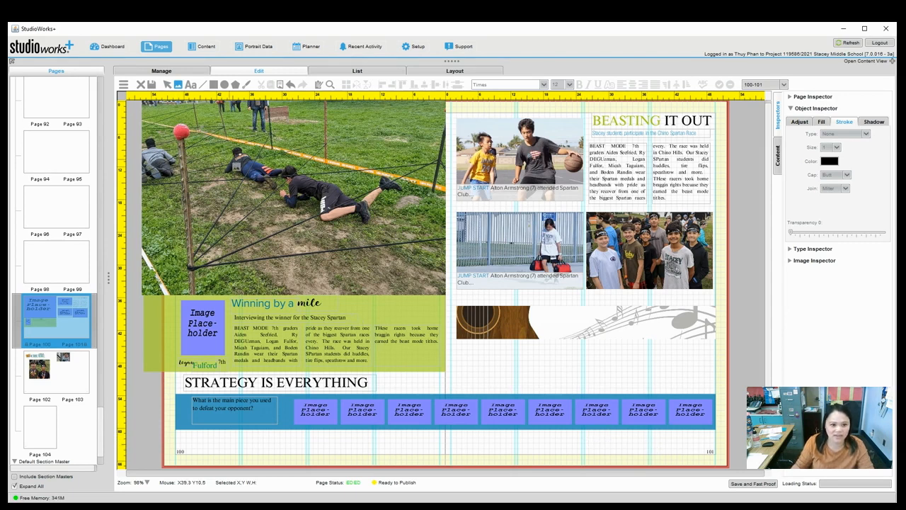
# Draw a rectangle below the guitar image with a solid olive green X9047 fill at 40% transparency.
pyautogui.click(212, 88)
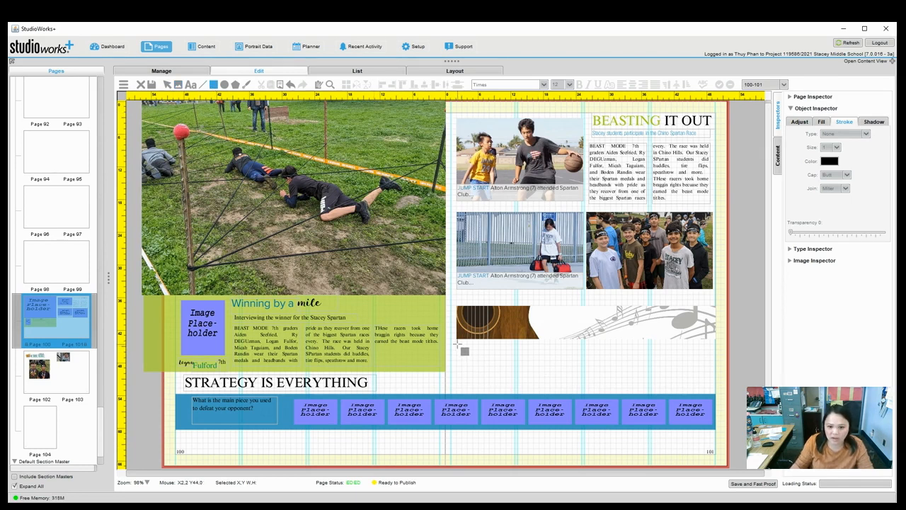
pyautogui.moveTo(458, 346)
pyautogui.mouseDown()
pyautogui.moveTo(480, 377)
pyautogui.moveTo(511, 387)
pyautogui.moveTo(716, 386)
pyautogui.mouseUp()
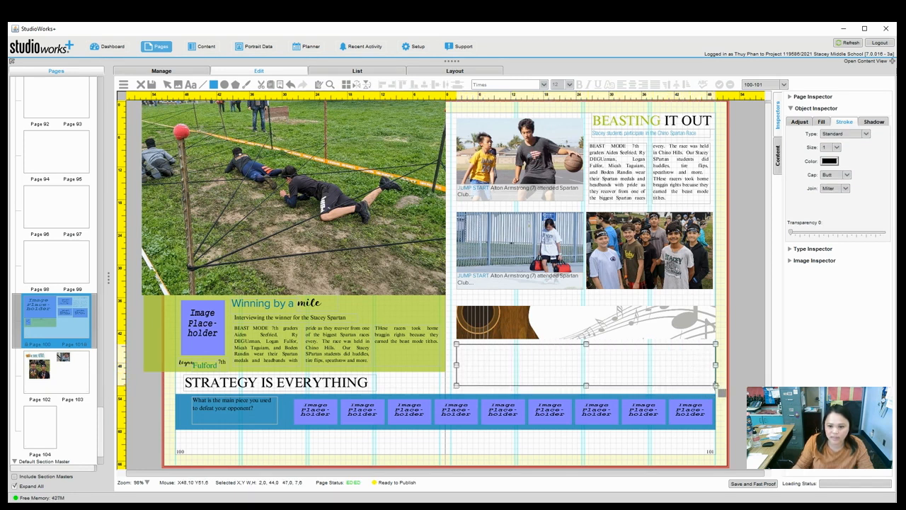
pyautogui.click(822, 121)
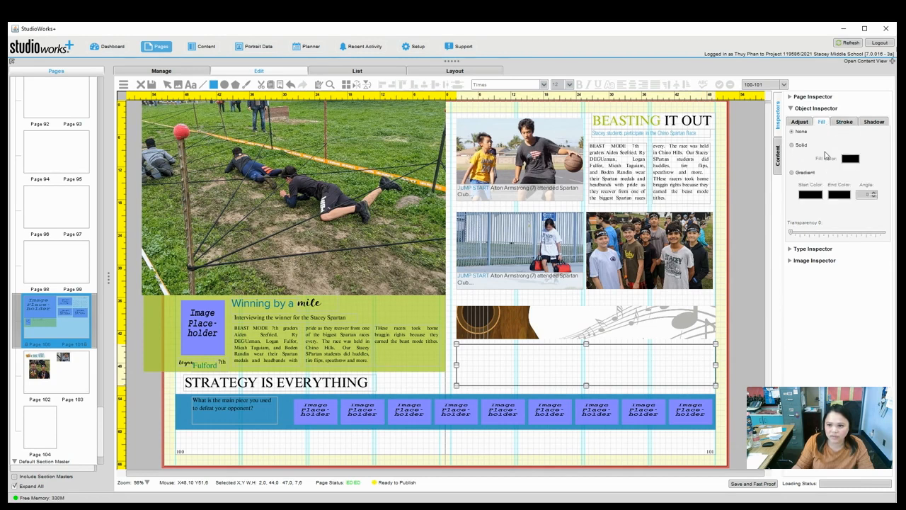
pyautogui.click(793, 145)
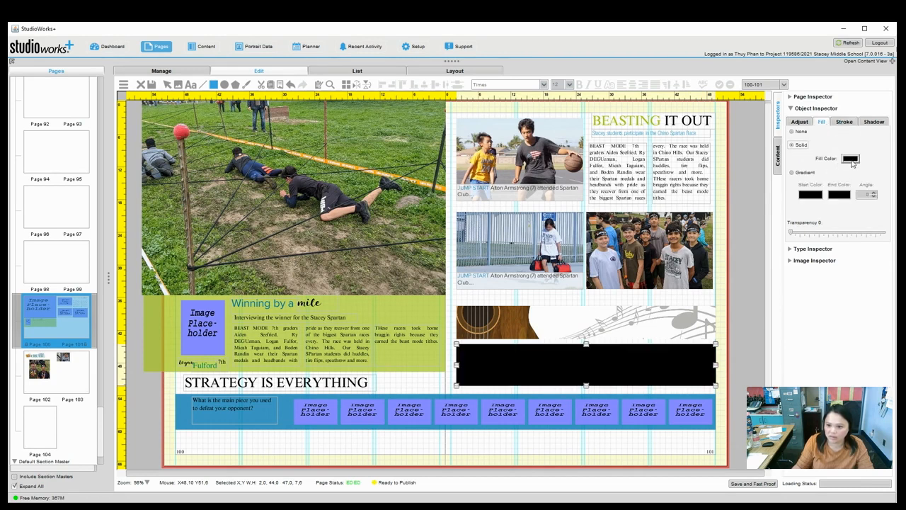
pyautogui.click(851, 159)
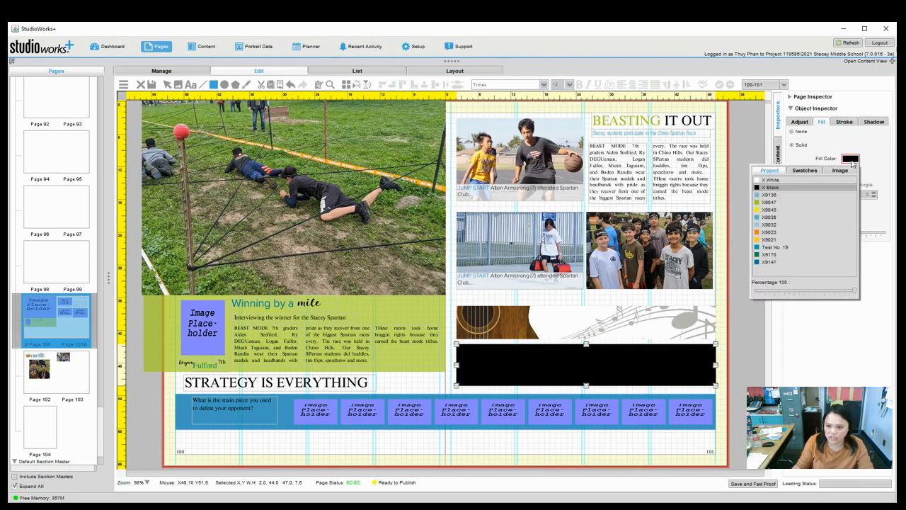
pyautogui.click(779, 203)
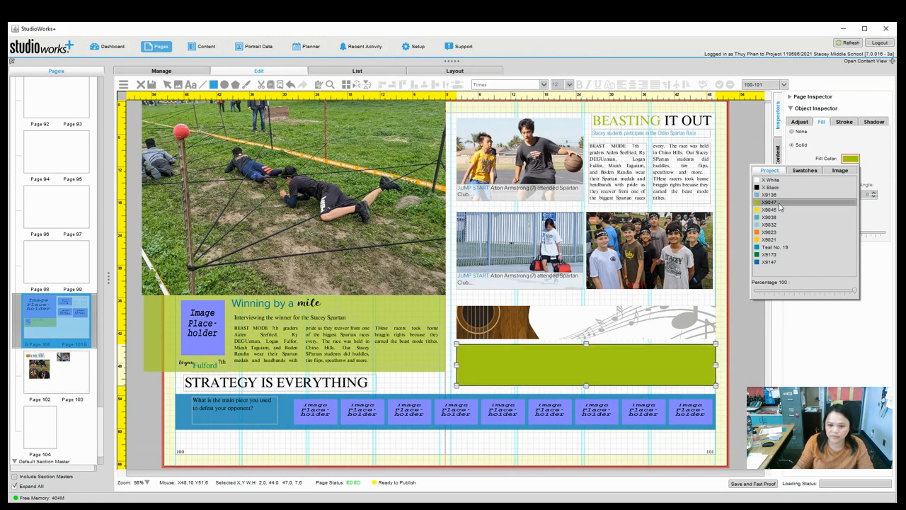
pyautogui.click(831, 148)
pyautogui.moveTo(795, 235); pyautogui.dragTo(835, 239)
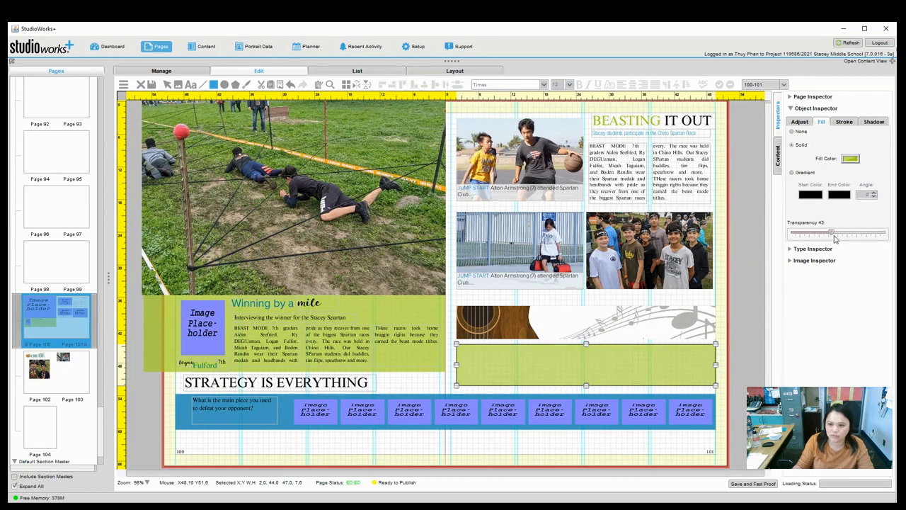
# Set the green rectangle's stroke type to None.
pyautogui.click(843, 123)
pyautogui.click(840, 134)
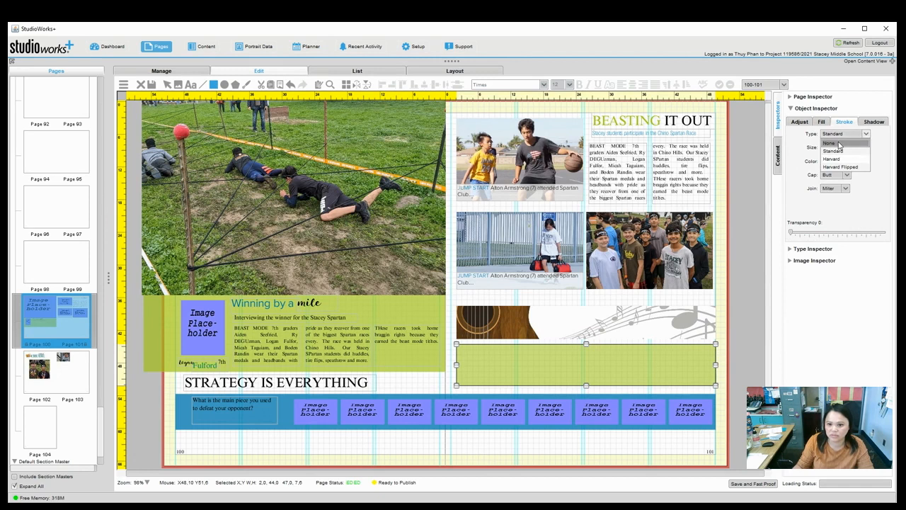
pyautogui.click(840, 145)
pyautogui.click(754, 328)
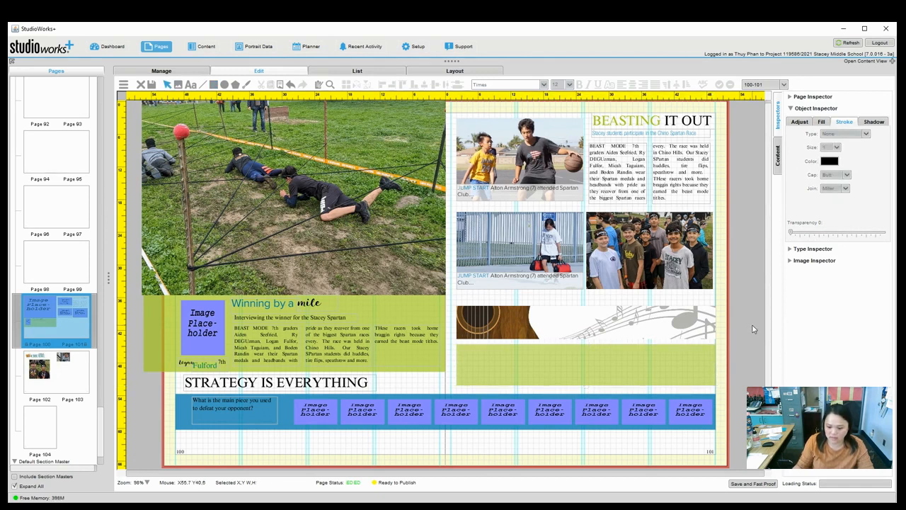
# Draw a small rectangle on the green box with a solid white fill.
pyautogui.click(213, 85)
pyautogui.moveTo(479, 356); pyautogui.dragTo(524, 376)
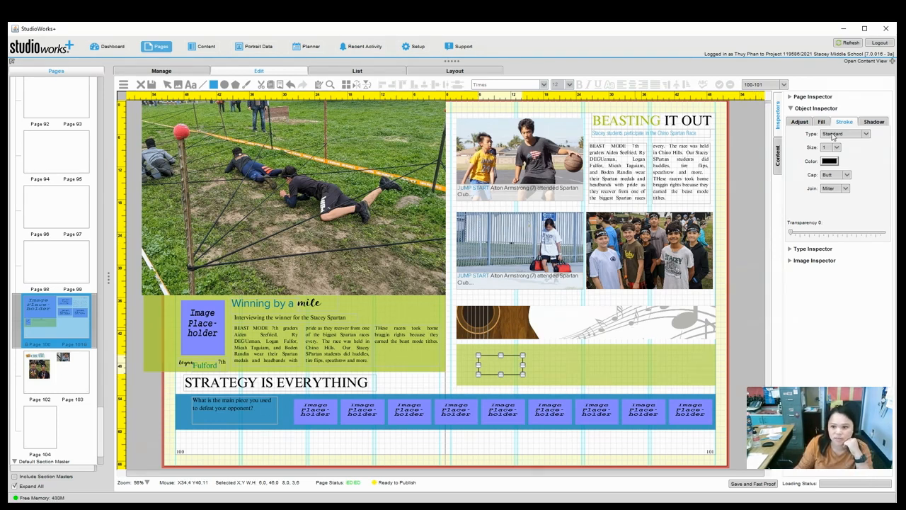
pyautogui.click(822, 122)
pyautogui.click(803, 146)
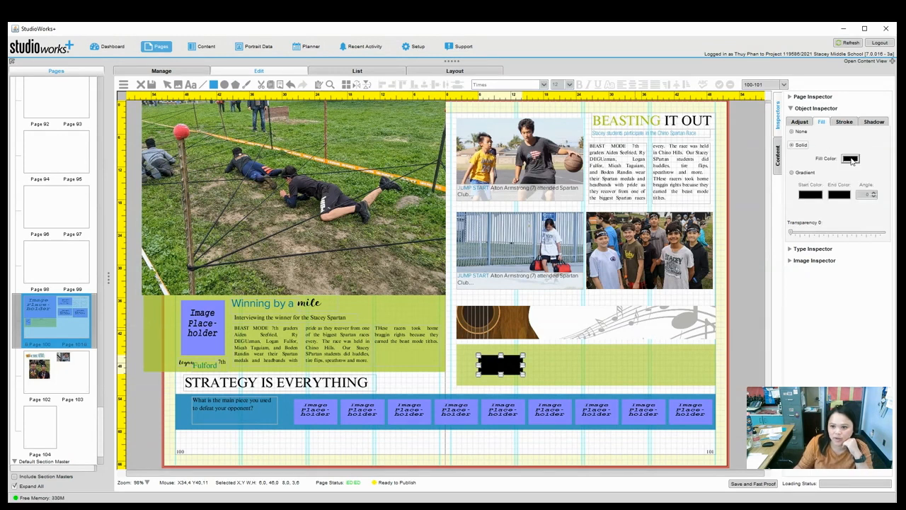
pyautogui.click(851, 158)
pyautogui.click(784, 181)
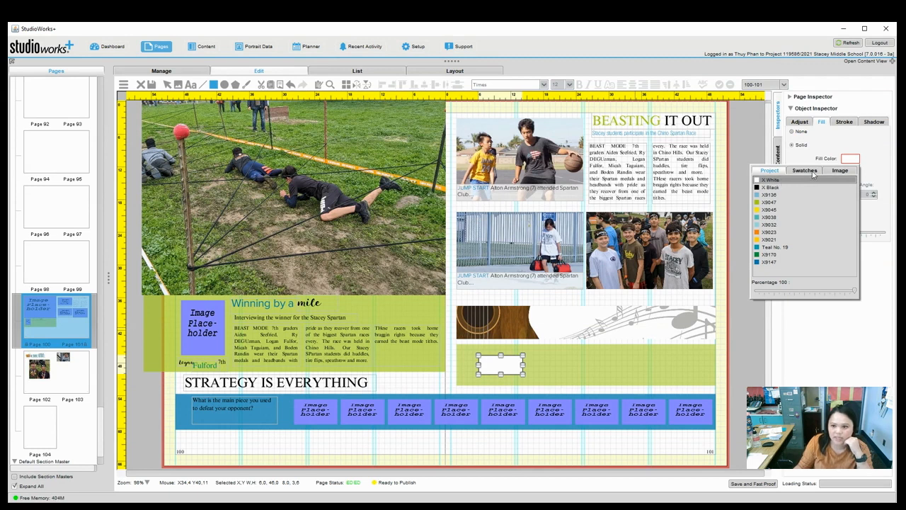
# Give the white box a light-blue drop shadow.
pyautogui.click(875, 121)
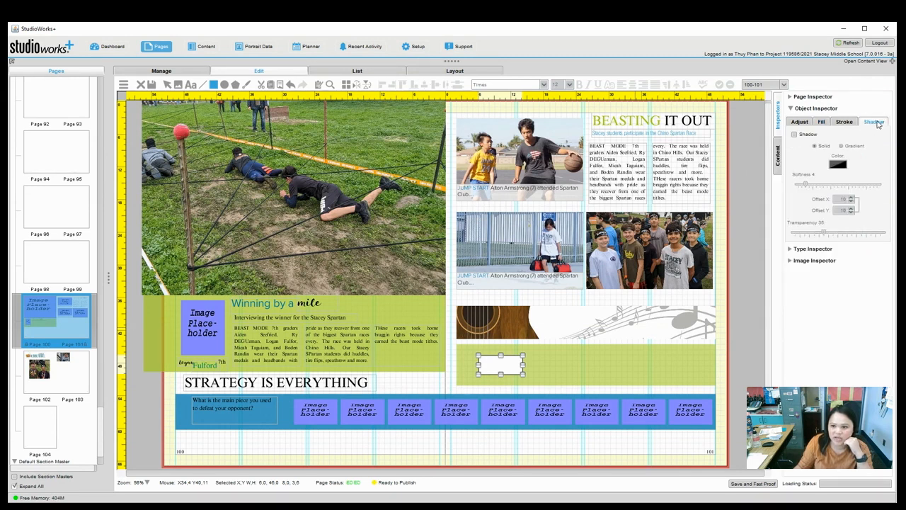
pyautogui.click(795, 135)
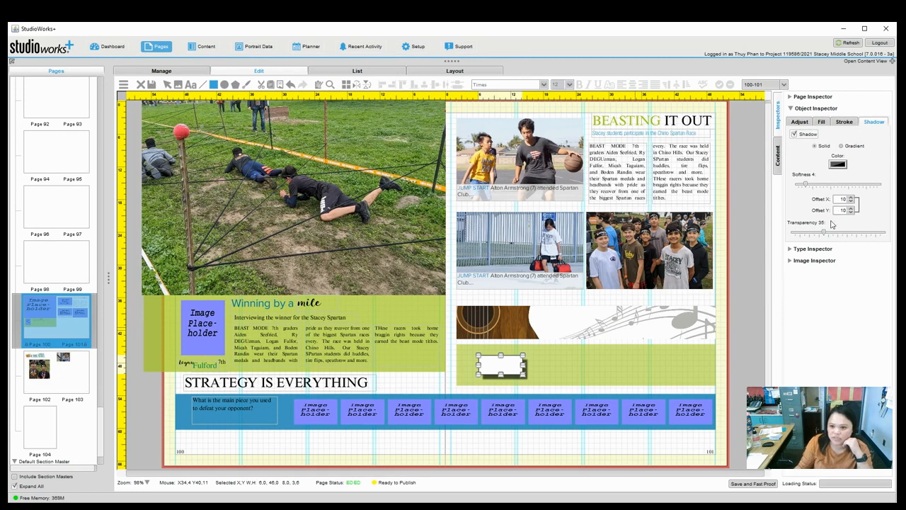
pyautogui.click(838, 165)
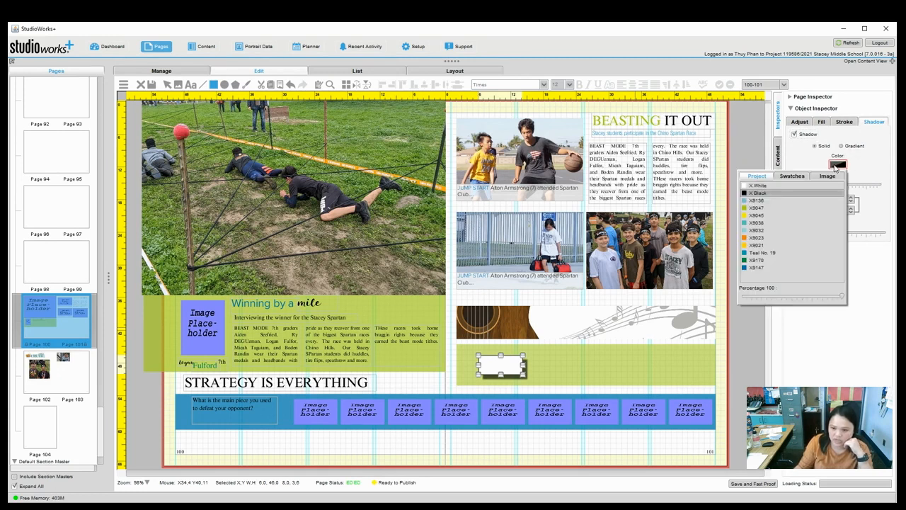
pyautogui.click(779, 202)
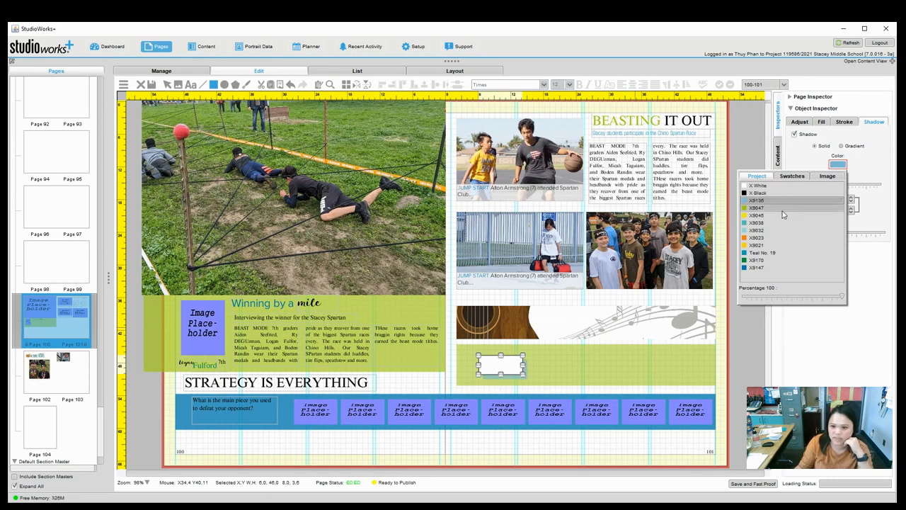
pyautogui.click(778, 230)
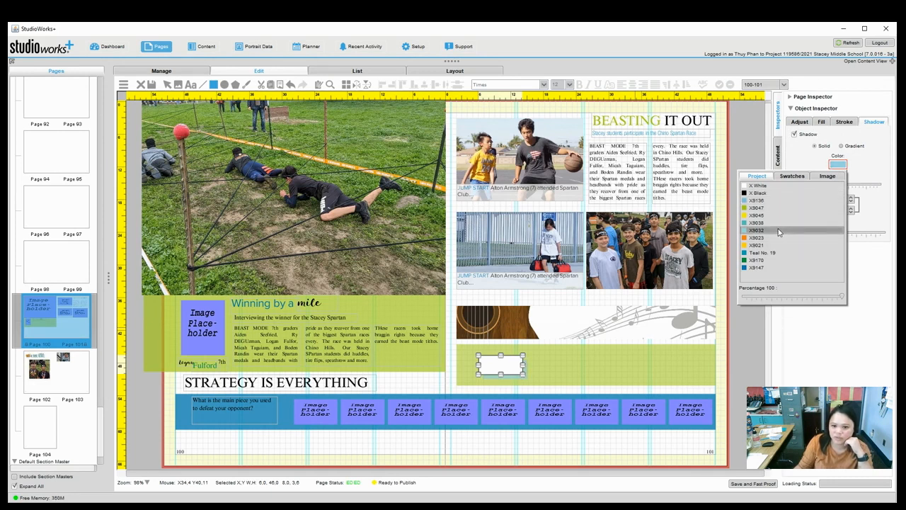
pyautogui.click(167, 85)
# Make two evenly spaced copies of the white box and draw an image placeholder over the first.
pyautogui.click(507, 461)
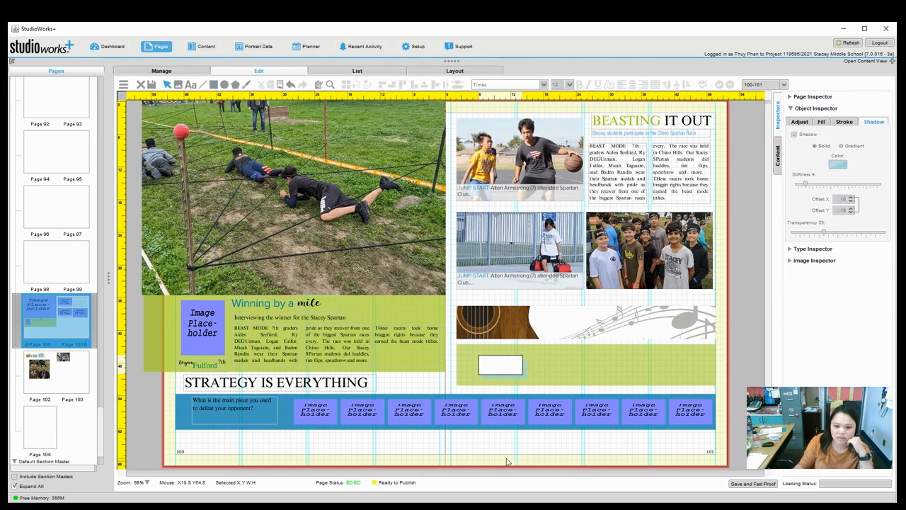
pyautogui.click(512, 373)
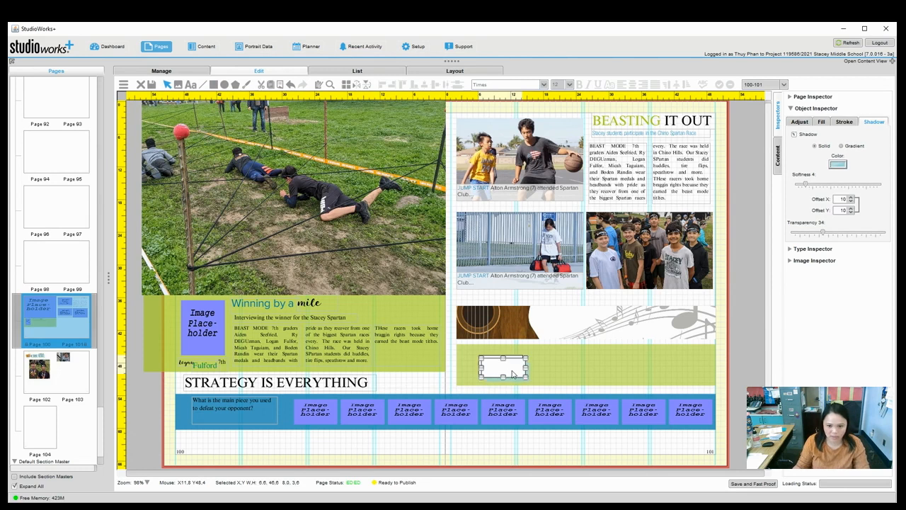
pyautogui.moveTo(513, 373); pyautogui.dragTo(583, 370)
pyautogui.hotkey('ctrl', 'd')
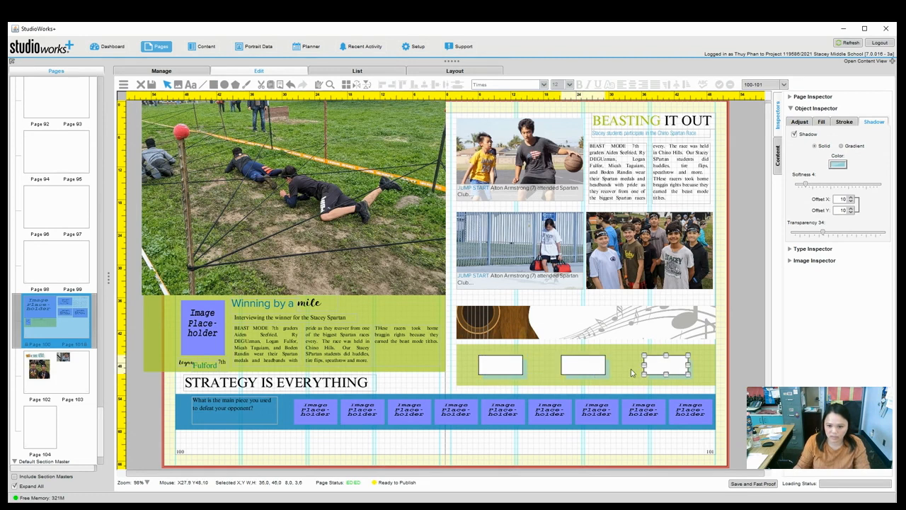
pyautogui.click(738, 428)
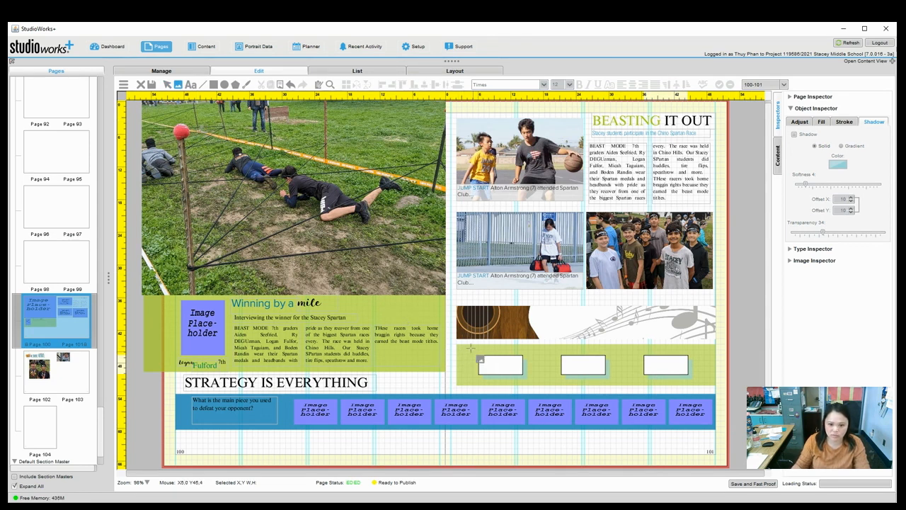
pyautogui.moveTo(470, 348); pyautogui.dragTo(521, 376)
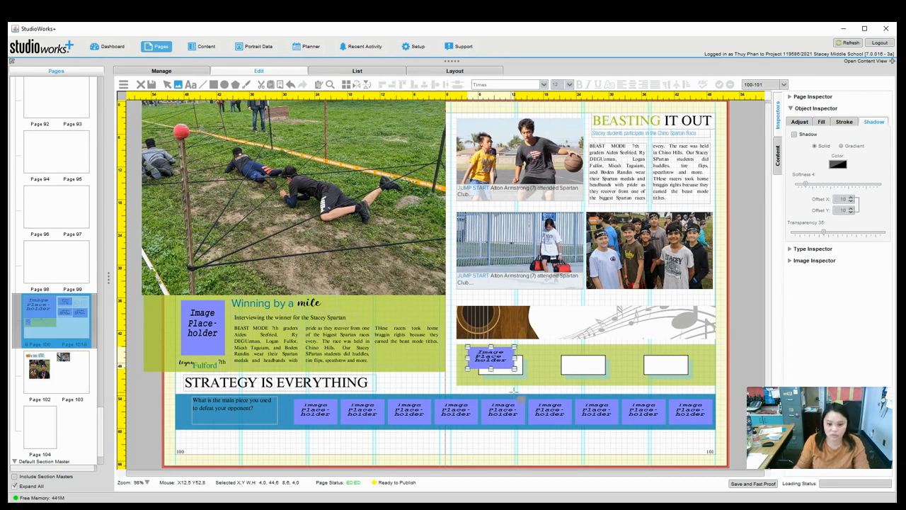
# Copy the image placeholder onto the second and third white boxes at equal spacing.
pyautogui.hotkey('ctrl', 'v')
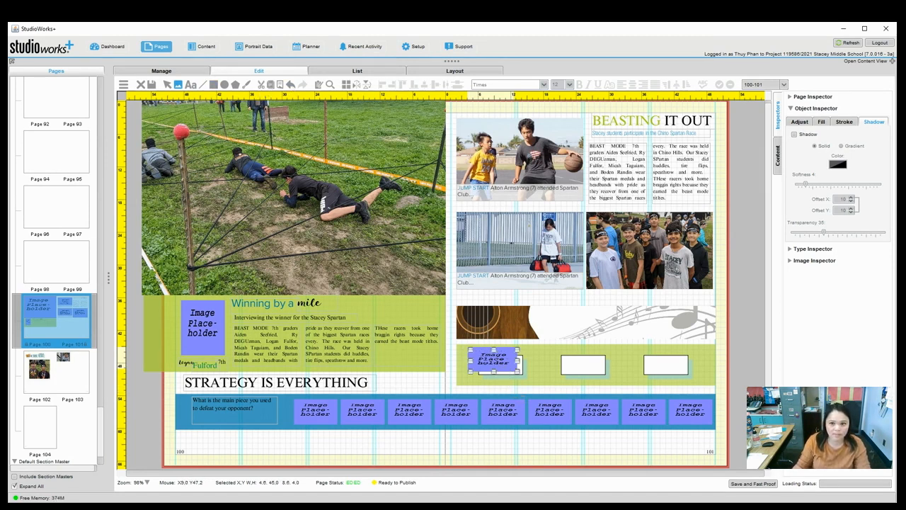
pyautogui.click(168, 85)
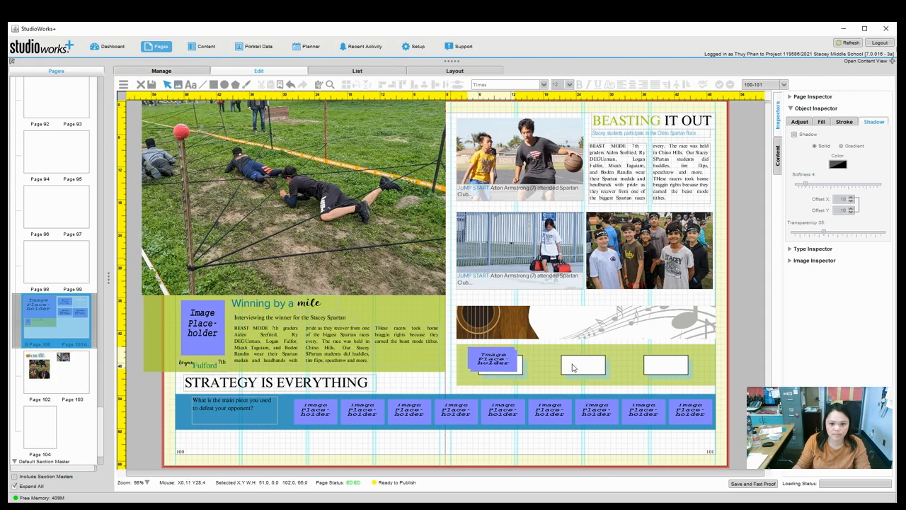
pyautogui.moveTo(503, 362); pyautogui.dragTo(576, 364)
pyautogui.hotkey('ctrl', 'd')
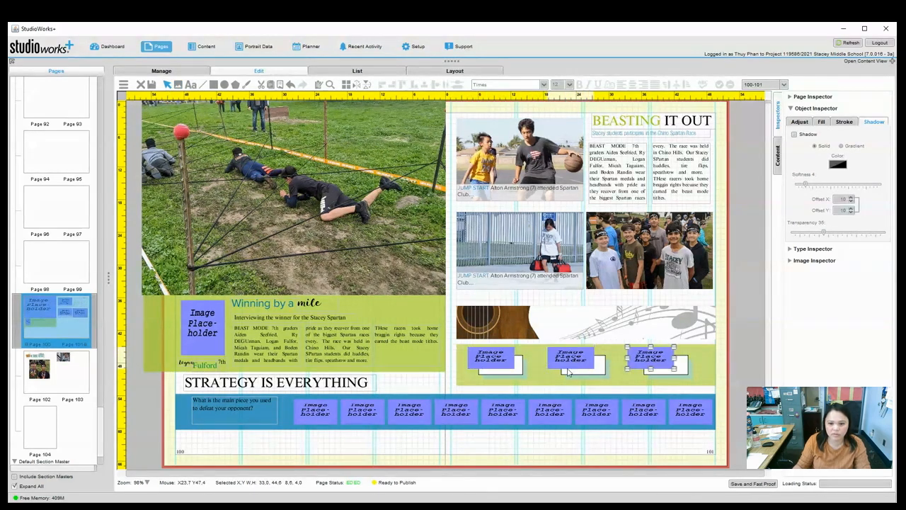
pyautogui.click(747, 368)
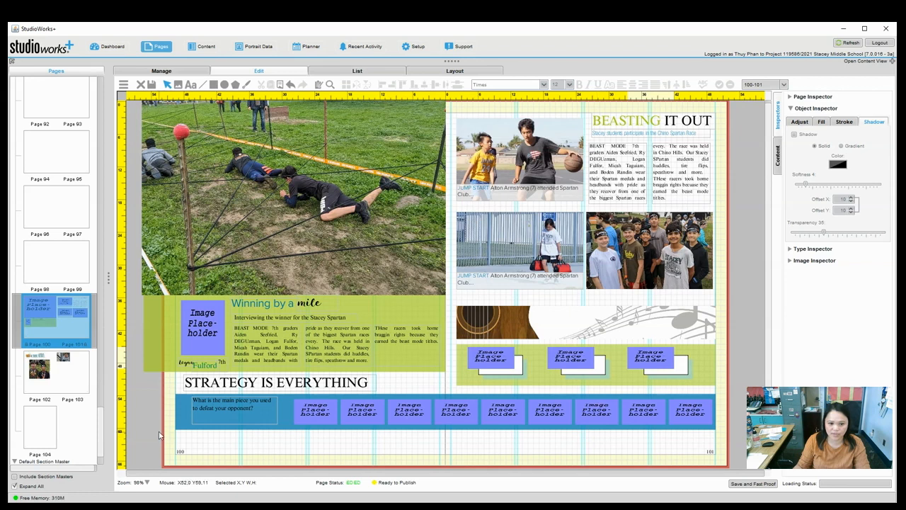
# Nudge the blue question band and its placeholders down slightly.
pyautogui.moveTo(162, 391); pyautogui.dragTo(724, 437)
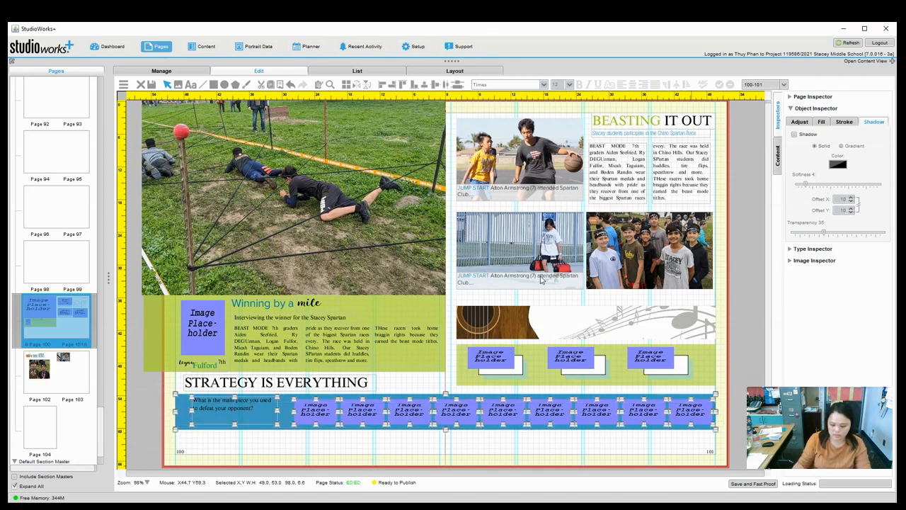
pyautogui.press('Down')
pyautogui.press('Down')
pyautogui.press('Down')
pyautogui.press('Down')
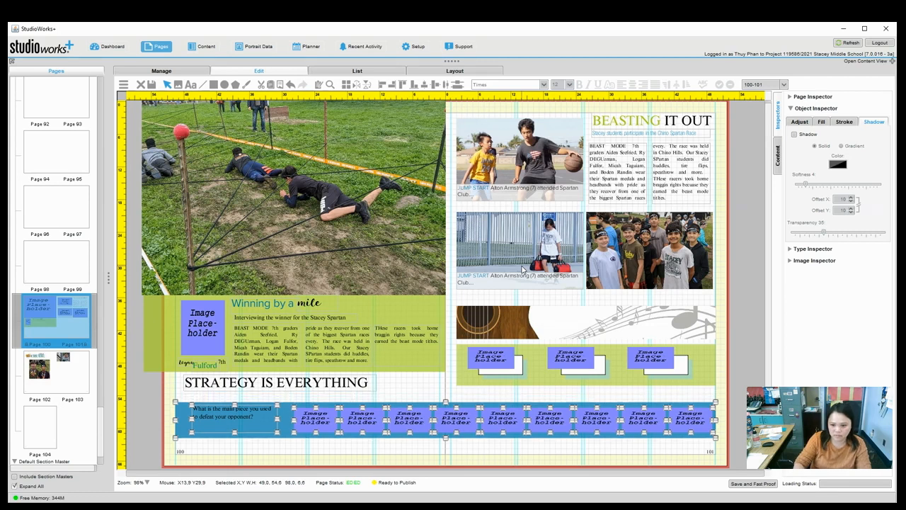
pyautogui.press('Down')
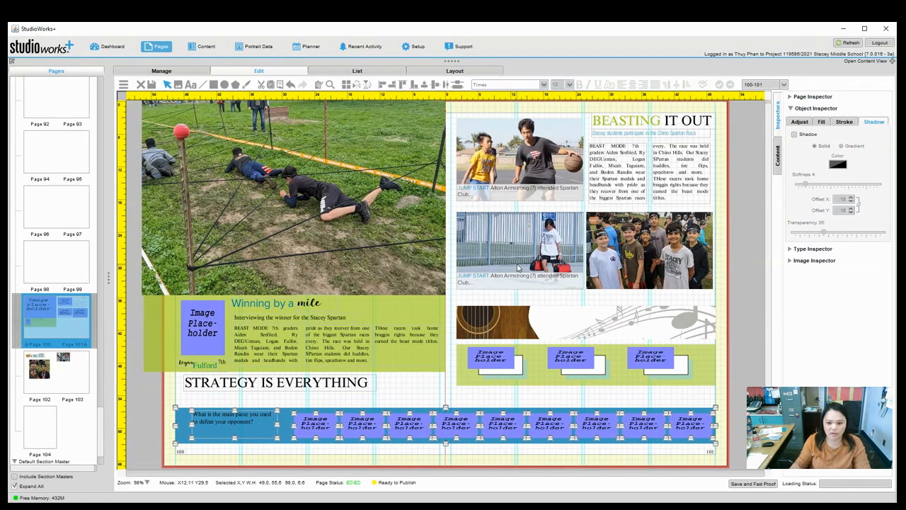
pyautogui.press('Up')
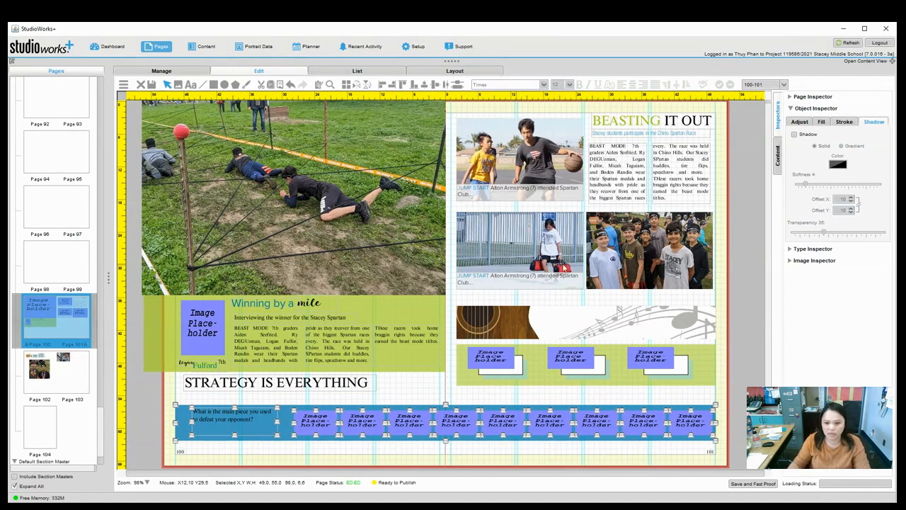
pyautogui.click(760, 327)
# Extend page 101's green box down toward the blue band.
pyautogui.click(639, 381)
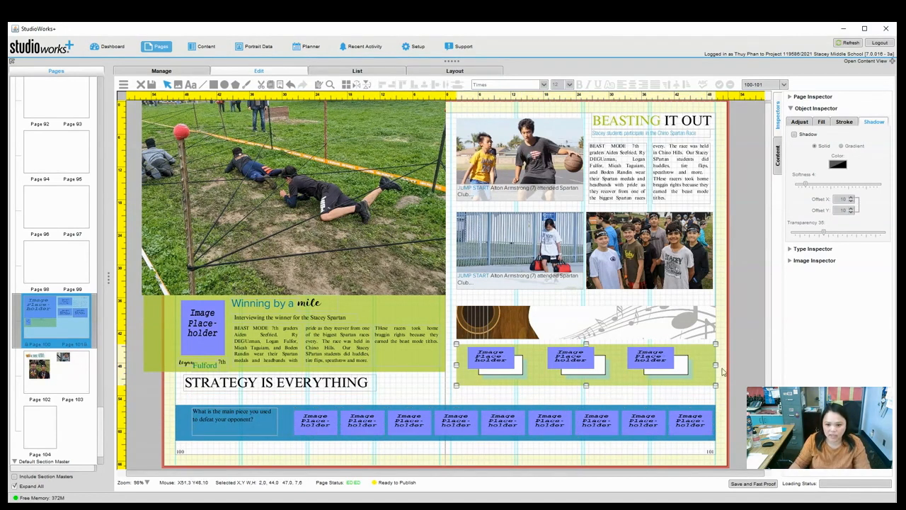
pyautogui.moveTo(588, 386); pyautogui.dragTo(588, 398)
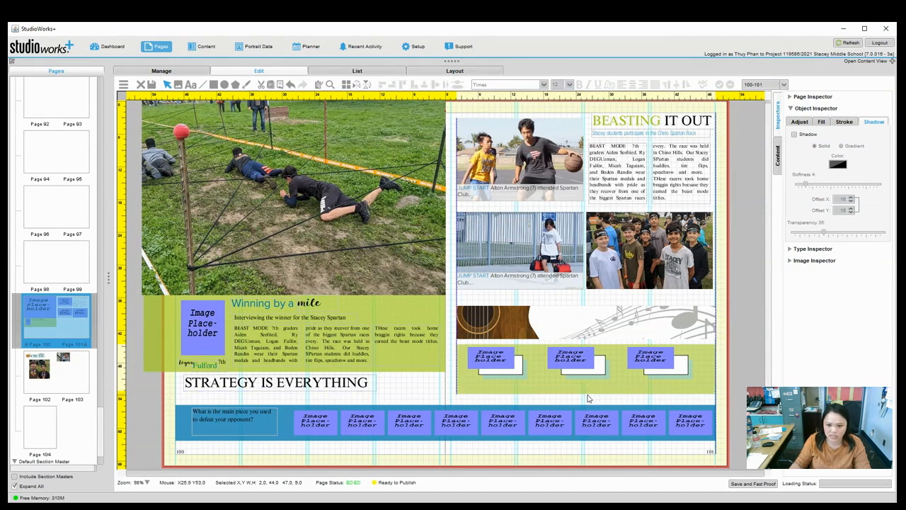
pyautogui.click(743, 370)
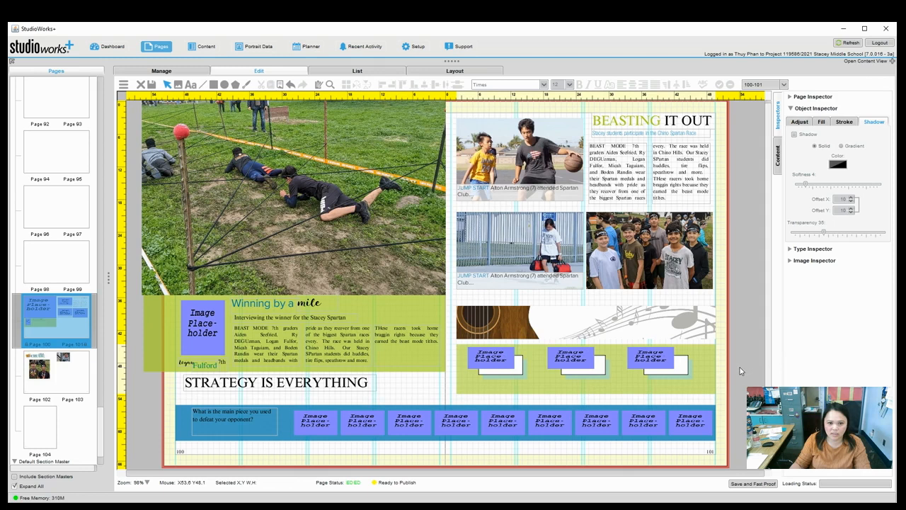
# Nudge the STRATEGY IS EVERYTHING headline down to sit just above the blue band.
pyautogui.click(331, 386)
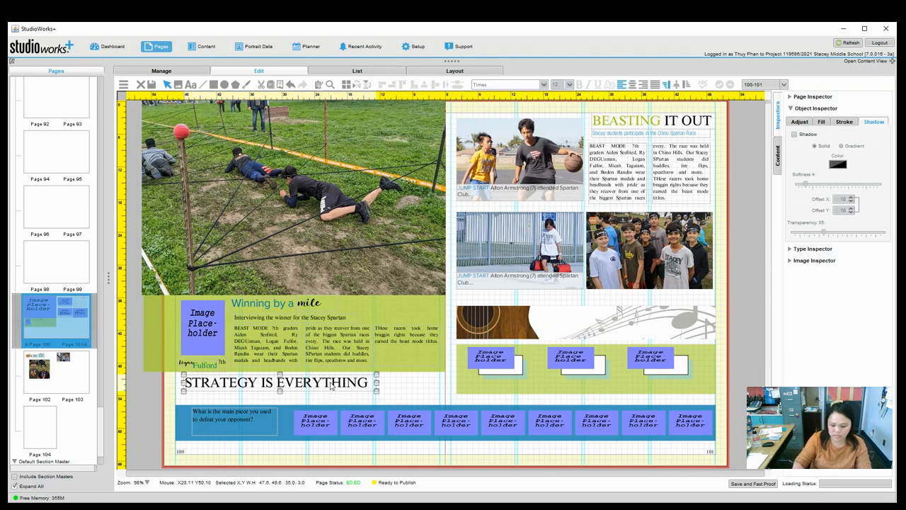
pyautogui.press('Down')
pyautogui.press('Down')
pyautogui.press('Down')
pyautogui.press('Down')
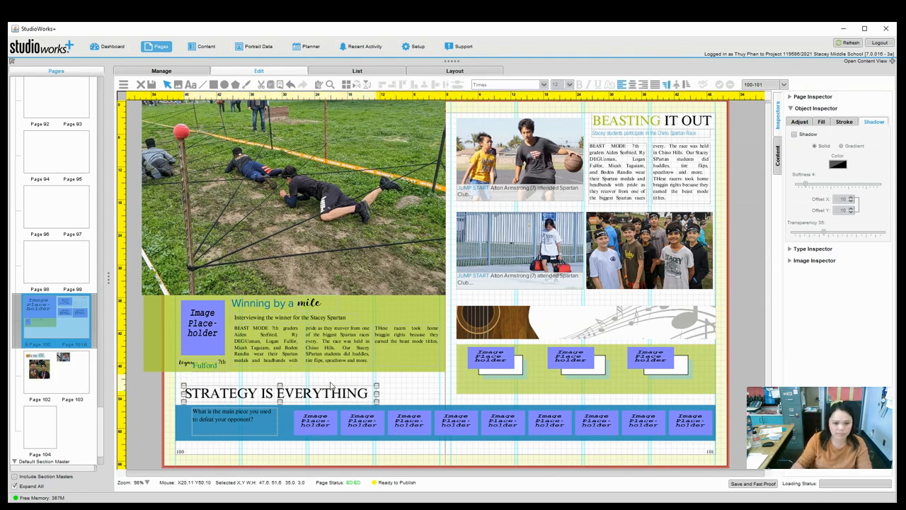
pyautogui.click(726, 402)
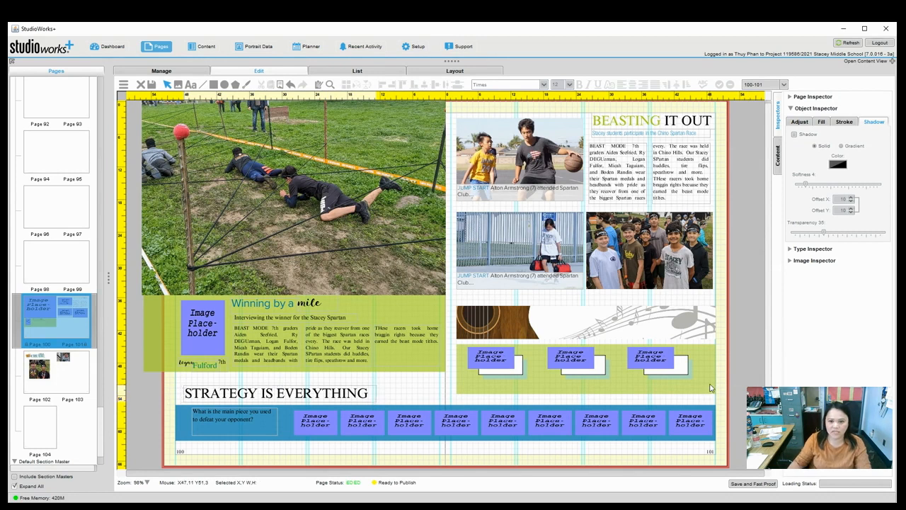
# Show the My Content > Recreate A Layout photos in the content library.
pyautogui.click(778, 162)
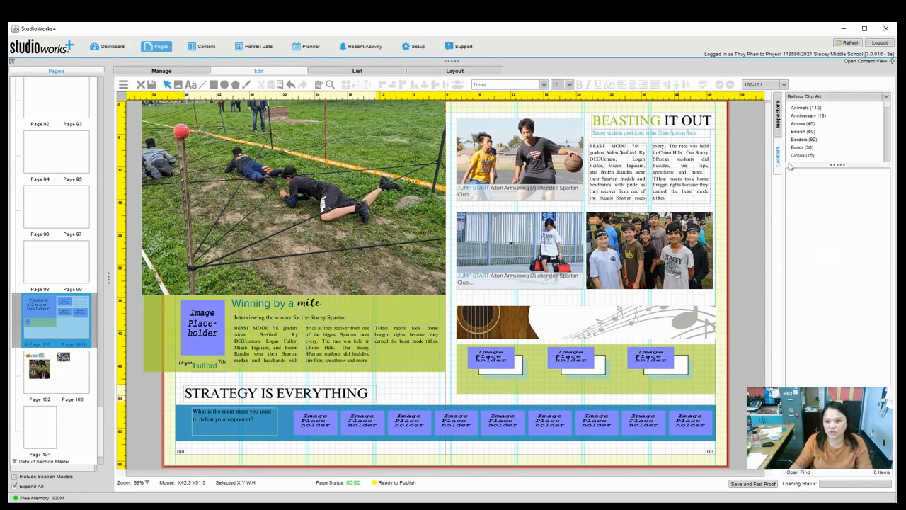
pyautogui.click(824, 99)
pyautogui.click(888, 98)
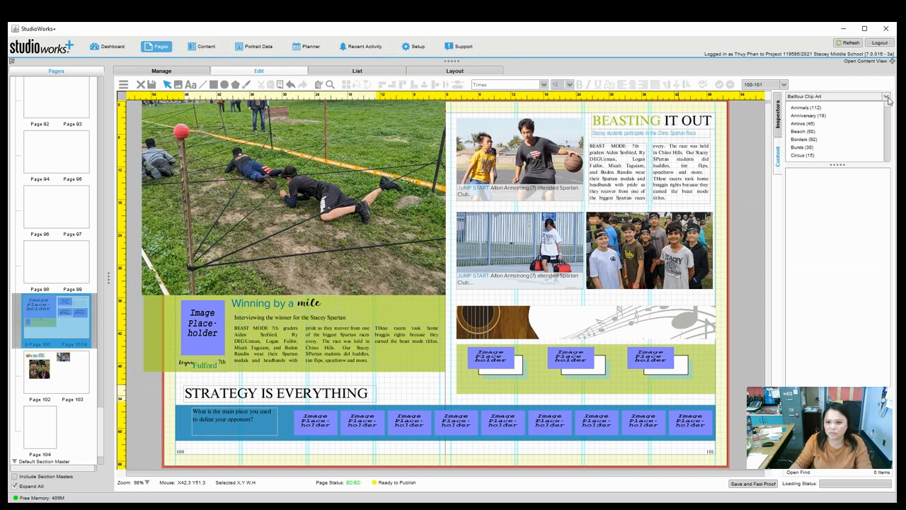
pyautogui.click(888, 98)
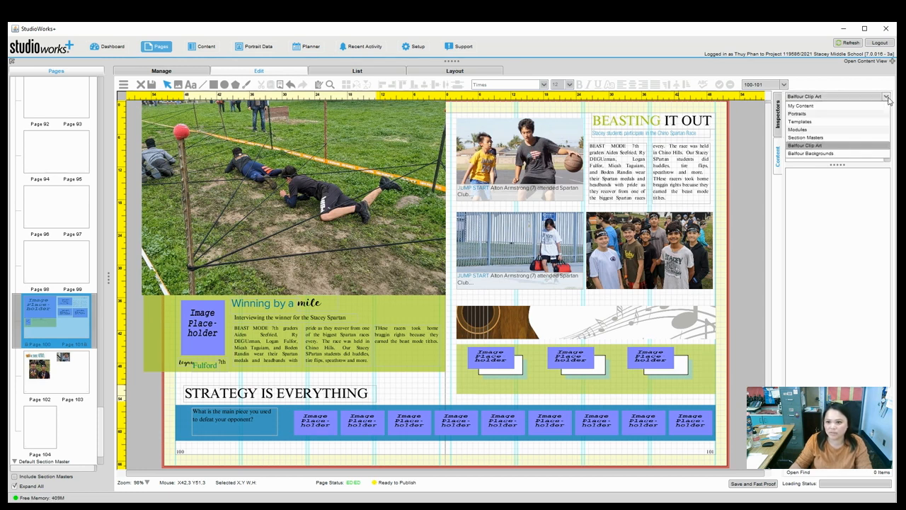
pyautogui.click(817, 106)
pyautogui.click(816, 110)
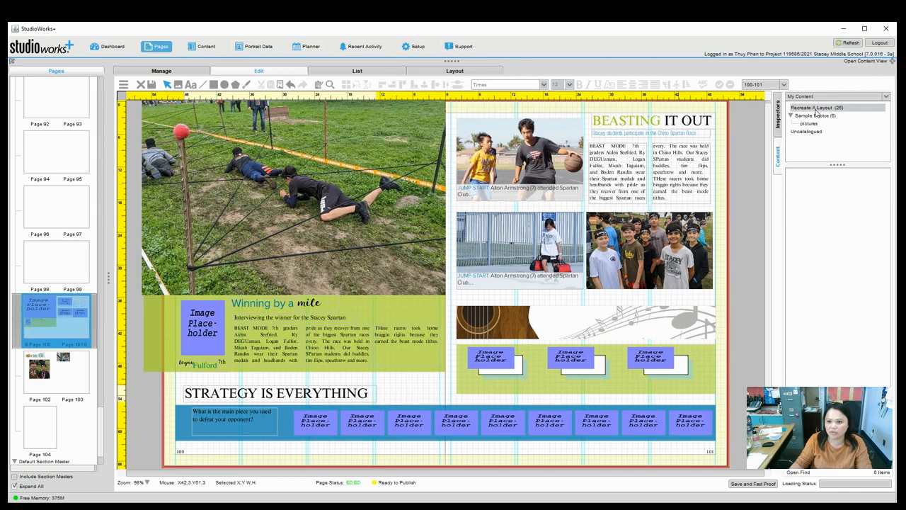
# Place photos, scaled to fit, in the first green-box placeholder and the blue band's first placeholder.
pyautogui.moveTo(843, 197); pyautogui.dragTo(500, 358)
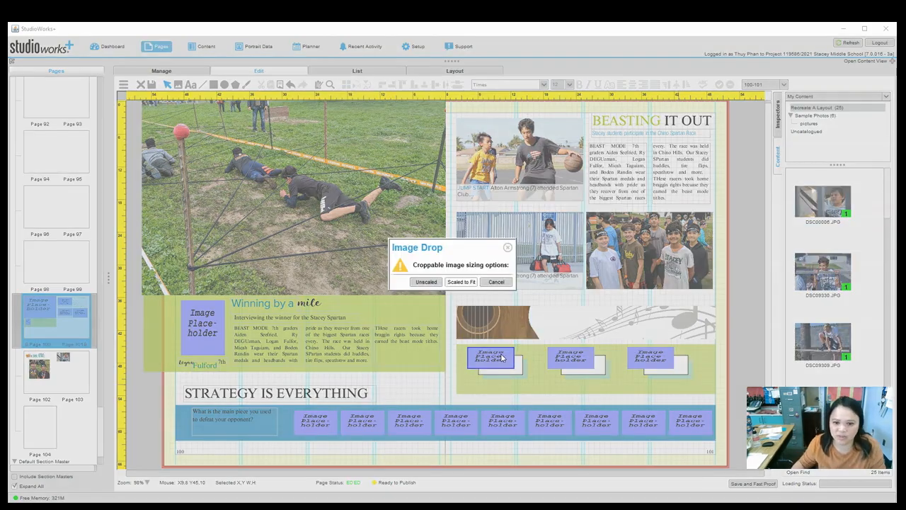
pyautogui.click(454, 281)
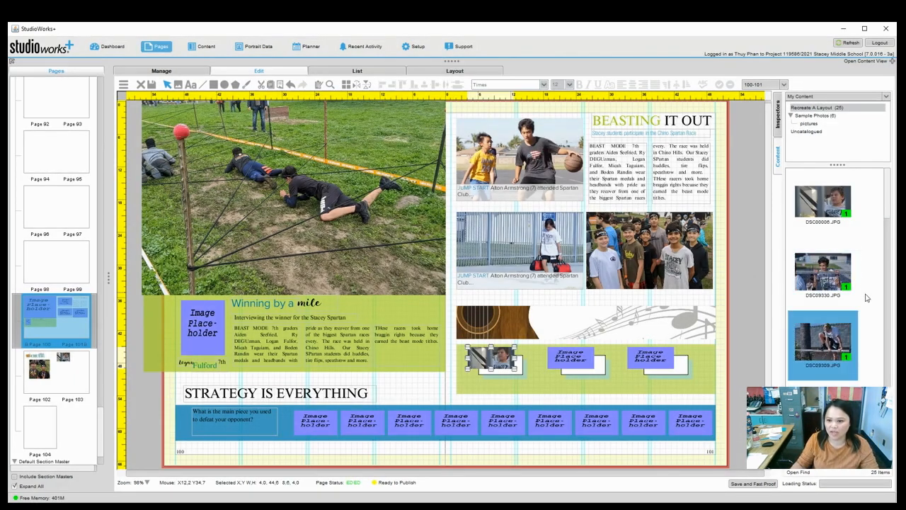
pyautogui.moveTo(890, 198); pyautogui.dragTo(889, 250)
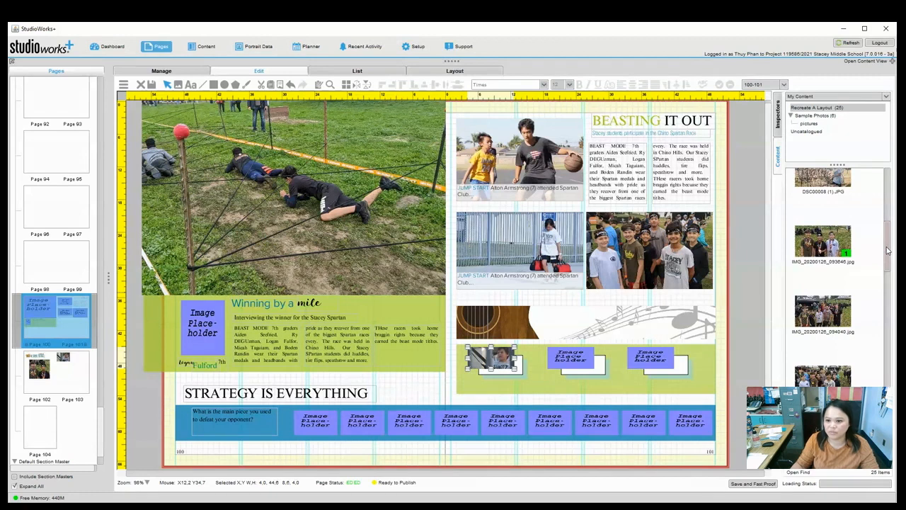
pyautogui.moveTo(823, 376); pyautogui.dragTo(313, 426)
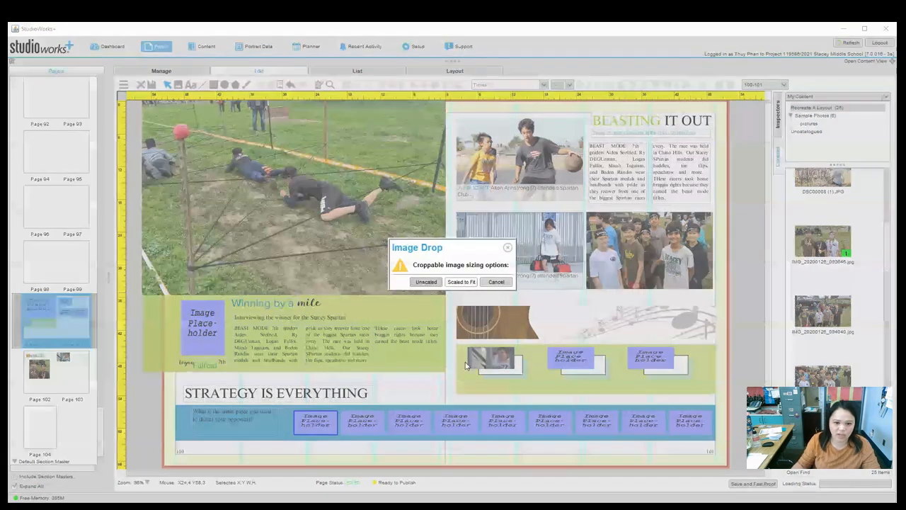
pyautogui.click(465, 282)
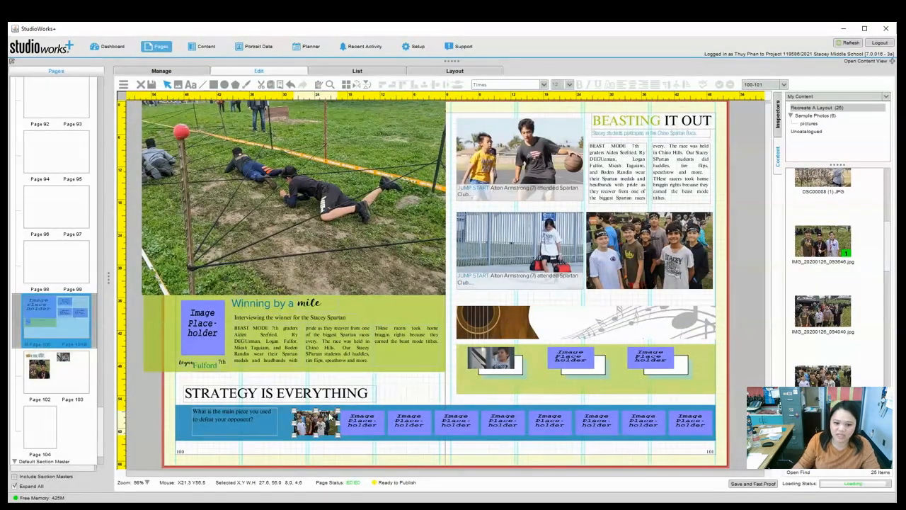
# Enlarge the blue band photo inside its frame to crop in on the students.
pyautogui.click(322, 425)
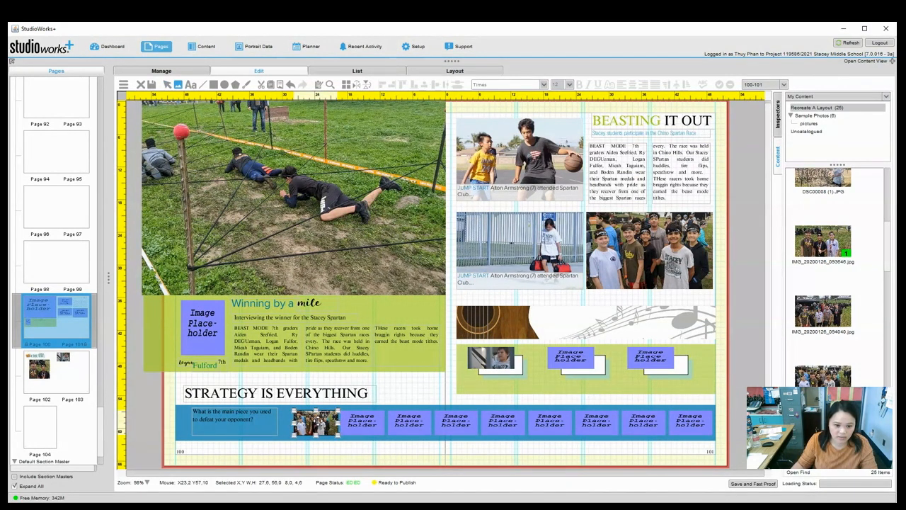
pyautogui.click(316, 436)
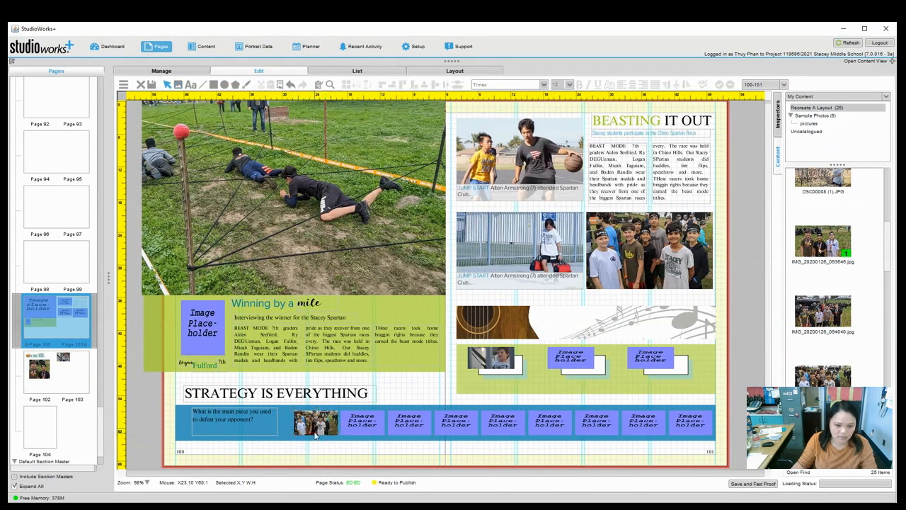
pyautogui.click(328, 430)
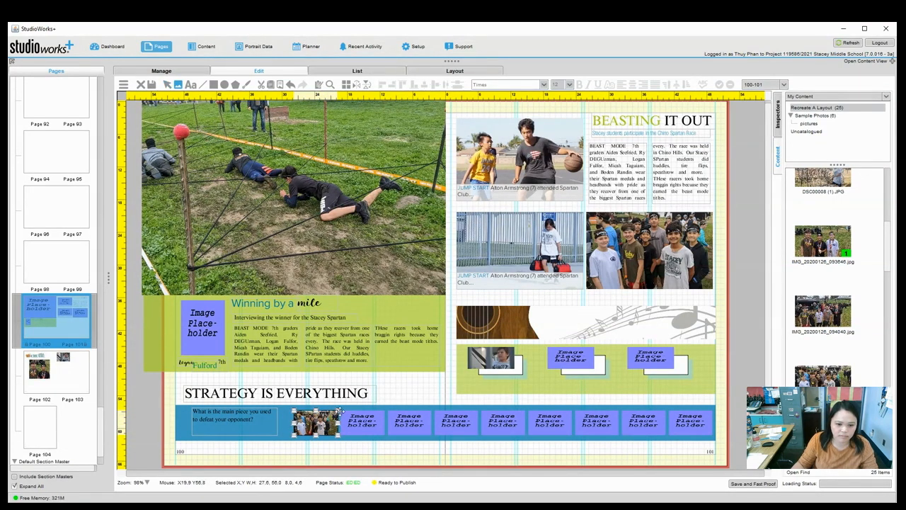
pyautogui.moveTo(341, 410); pyautogui.dragTo(311, 438)
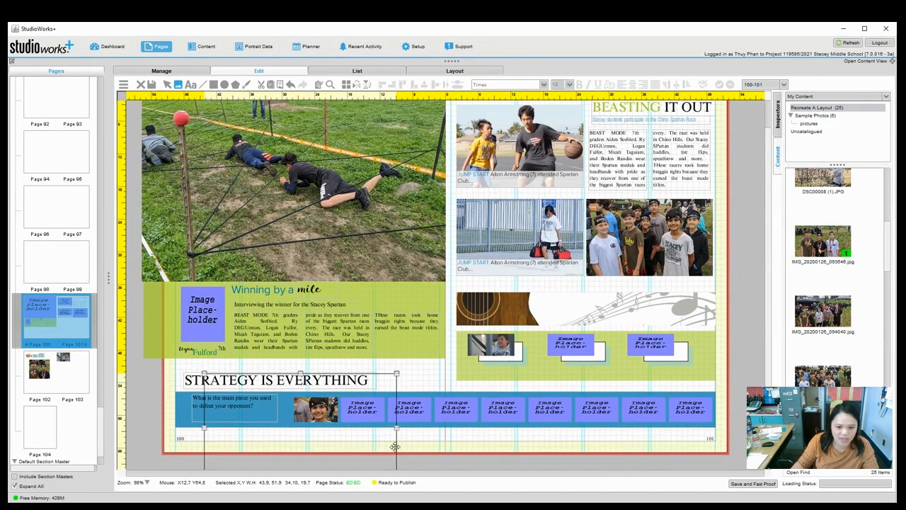
# Place a photo scaled to fit in the middle green-box placeholder and enlarge it within its frame.
pyautogui.click(414, 457)
pyautogui.scroll(-3, 807, 313)
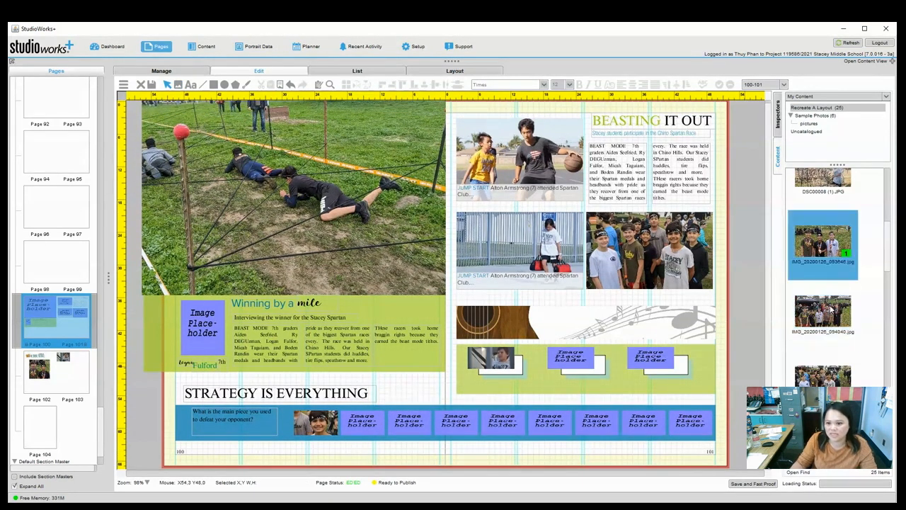
pyautogui.scroll(-3, 884, 271)
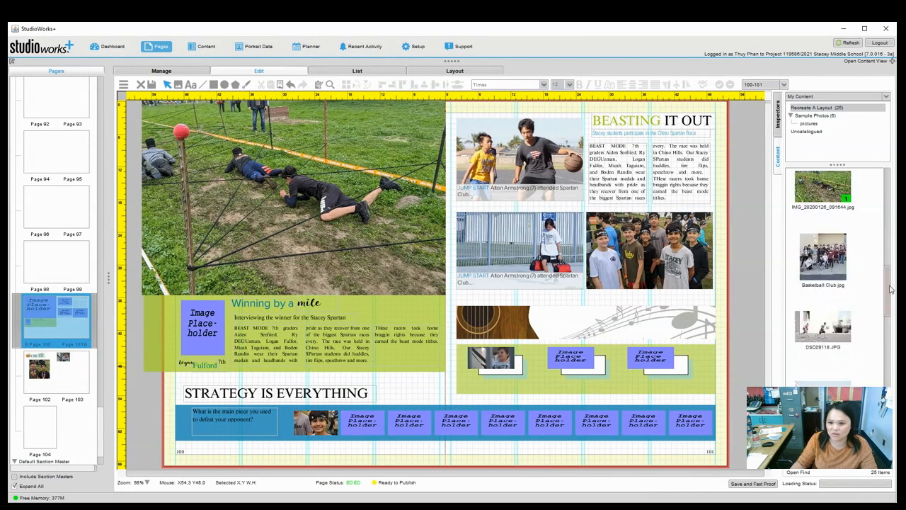
pyautogui.scroll(-2, 891, 290)
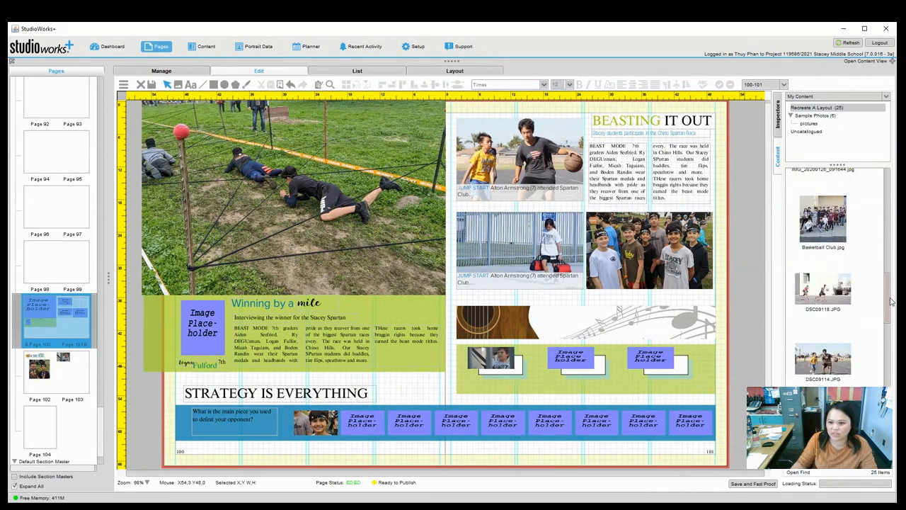
pyautogui.scroll(-3, 893, 318)
pyautogui.moveTo(836, 221); pyautogui.dragTo(579, 361)
pyautogui.click(467, 284)
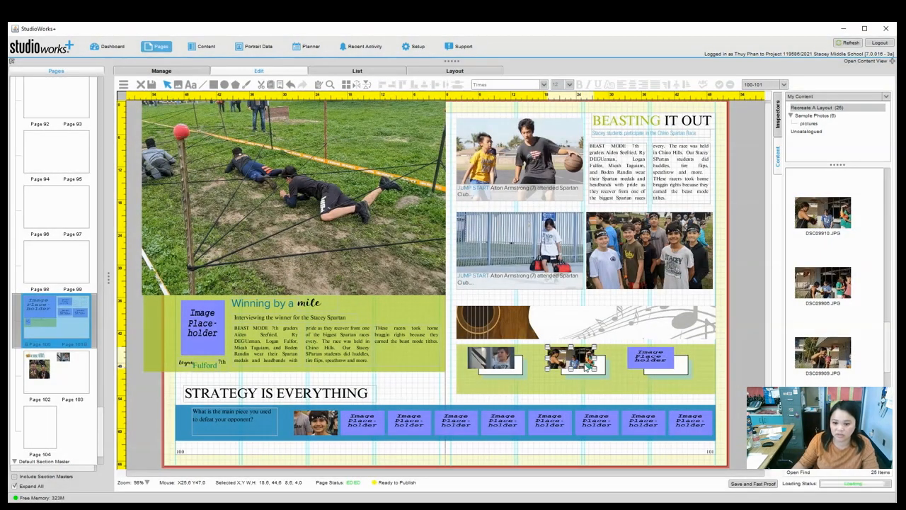
pyautogui.doubleClick(587, 366)
pyautogui.moveTo(596, 345); pyautogui.dragTo(614, 330)
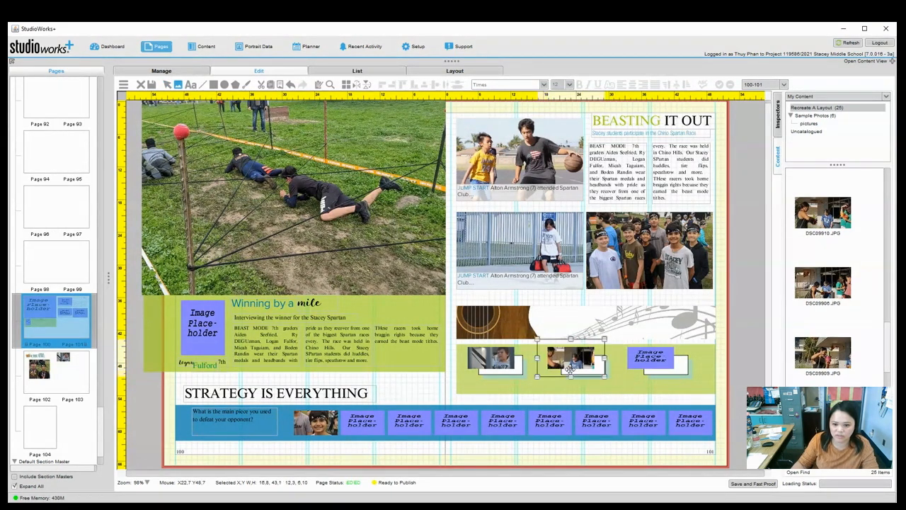
pyautogui.moveTo(606, 339); pyautogui.dragTo(640, 320)
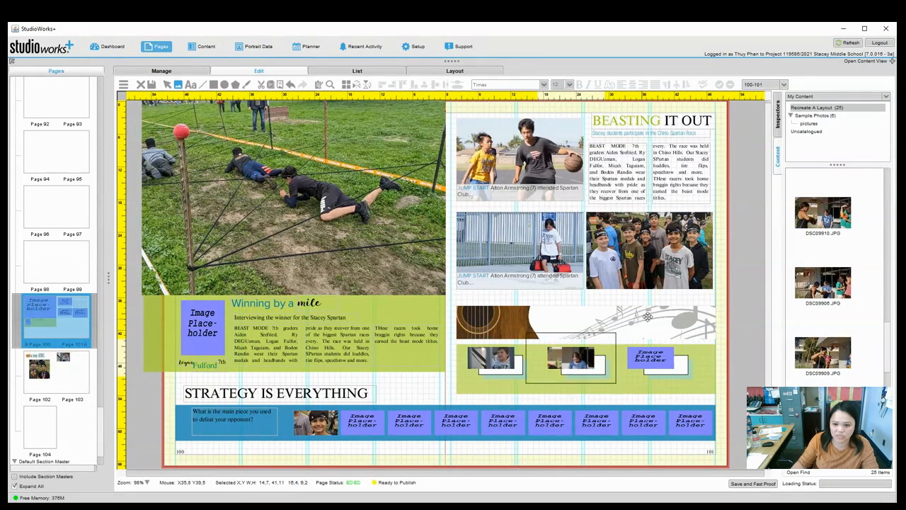
# Fill the third green-box placeholder with a scaled-to-fit photo, enlarged within its frame.
pyautogui.click(809, 364)
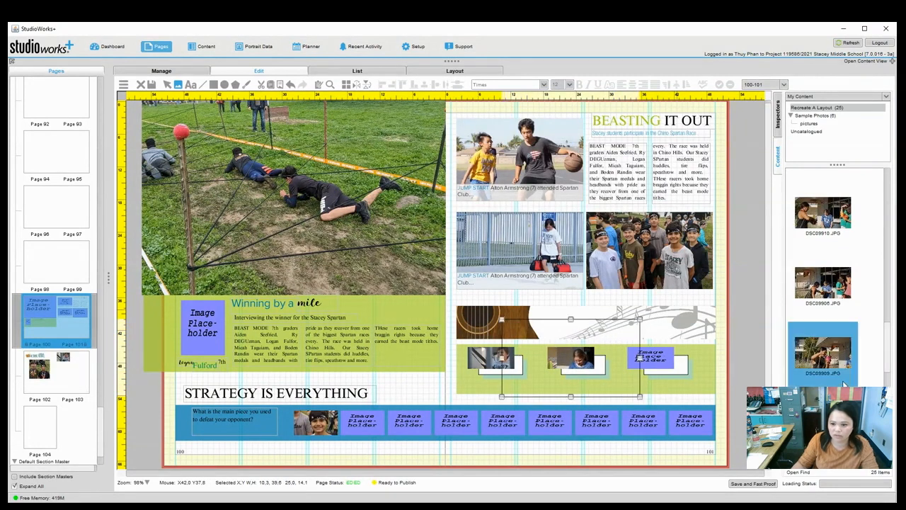
pyautogui.click(740, 395)
pyautogui.moveTo(698, 367); pyautogui.dragTo(658, 358)
pyautogui.click(490, 283)
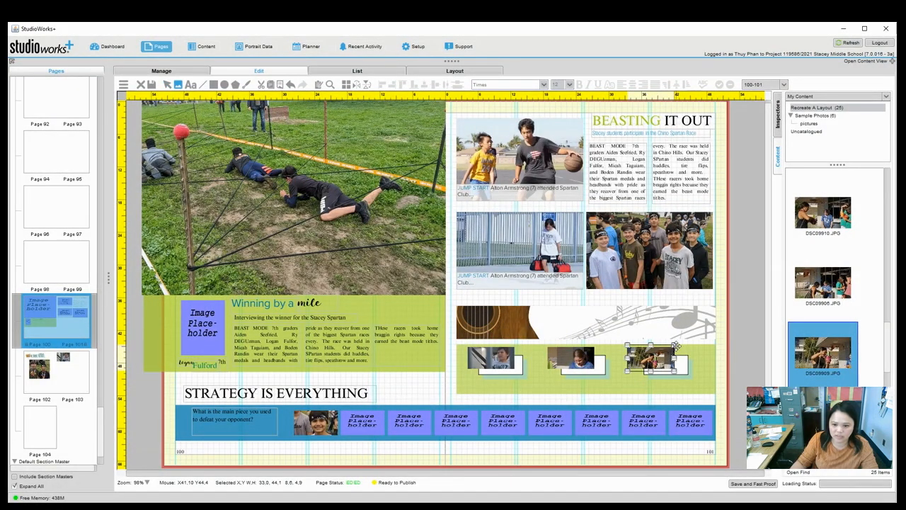
pyautogui.moveTo(699, 329); pyautogui.dragTo(738, 300)
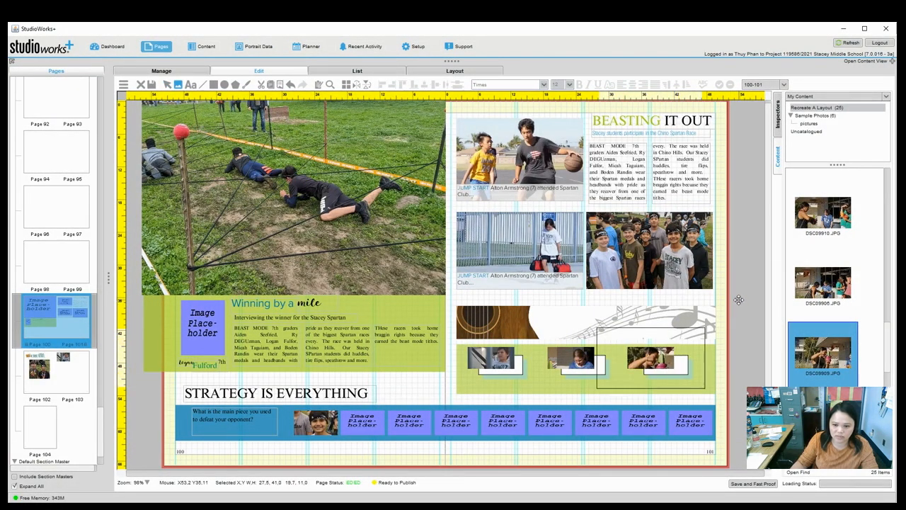
pyautogui.click(746, 385)
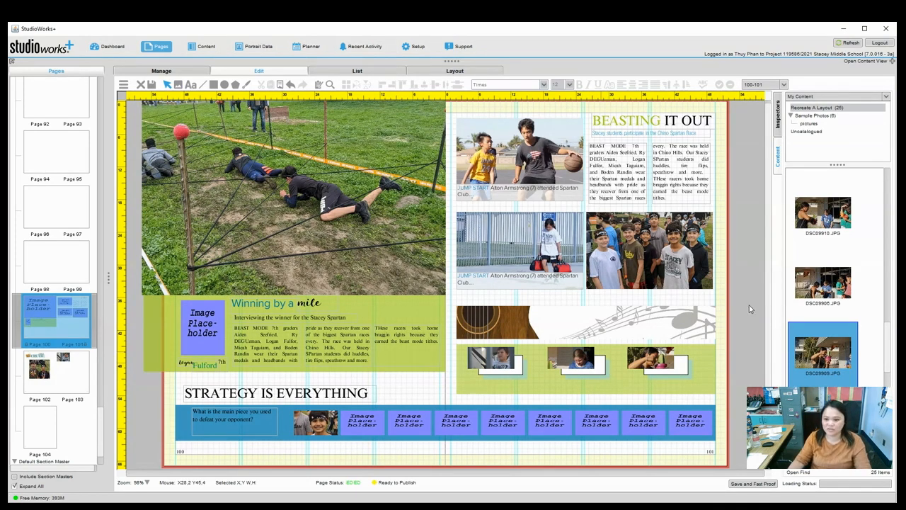
# Place a photo, scaled to fit, in the Winning by a mile story's placeholder.
pyautogui.moveTo(888, 336); pyautogui.dragTo(884, 374)
pyautogui.click(831, 263)
pyautogui.moveTo(628, 331); pyautogui.dragTo(201, 325)
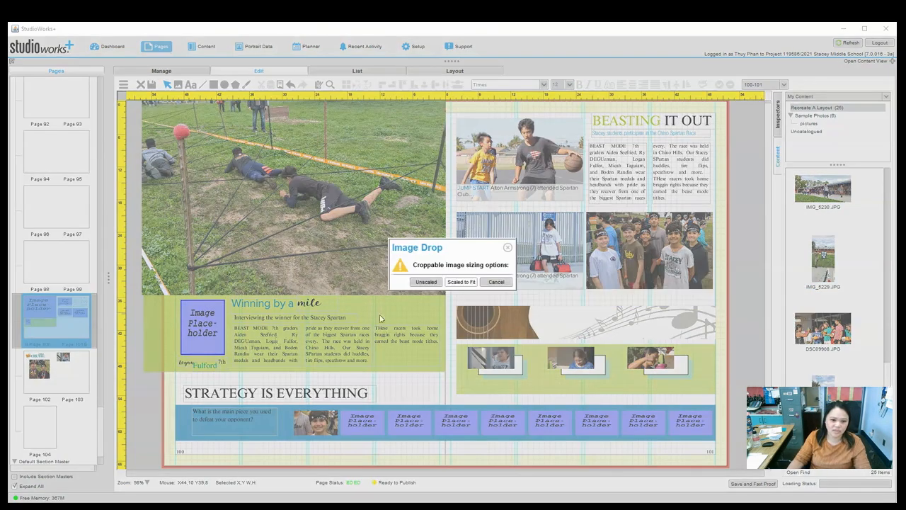
pyautogui.click(462, 282)
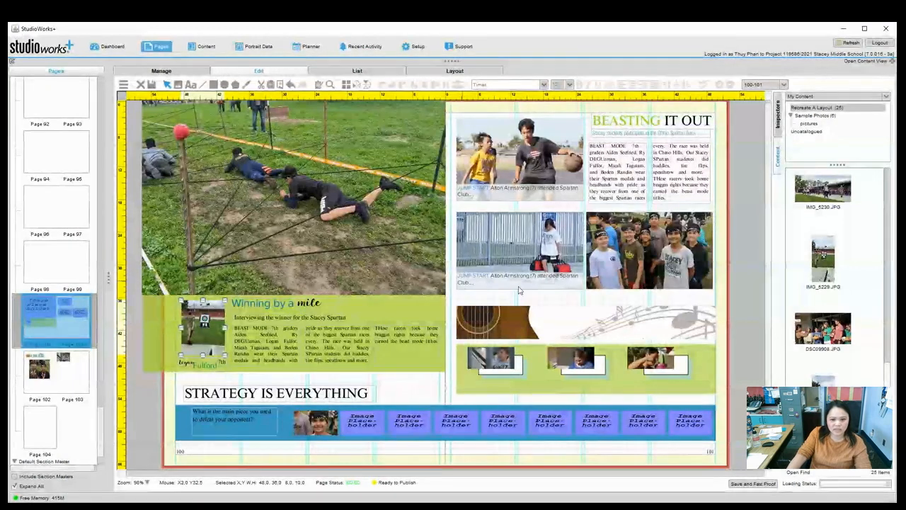